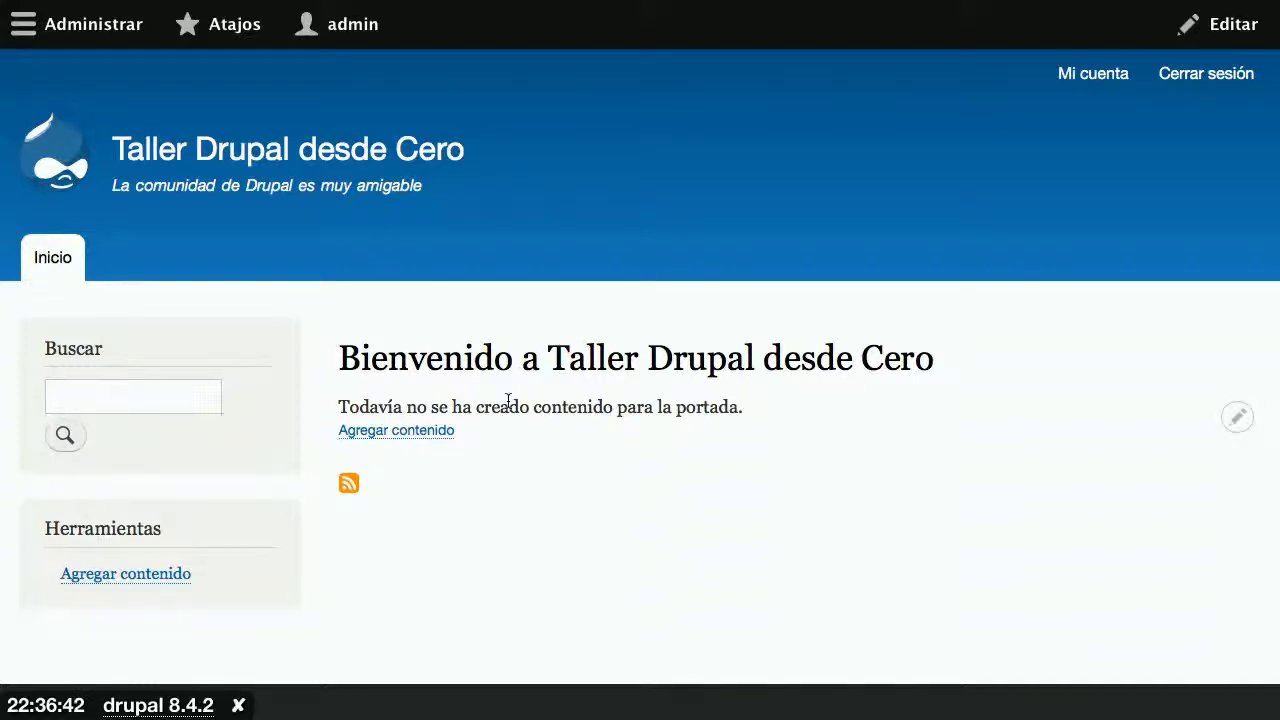
Start a new Artículo, title it "Universidad de drupal abre sus puertas" and place the cursor in its body.
click(425, 431)
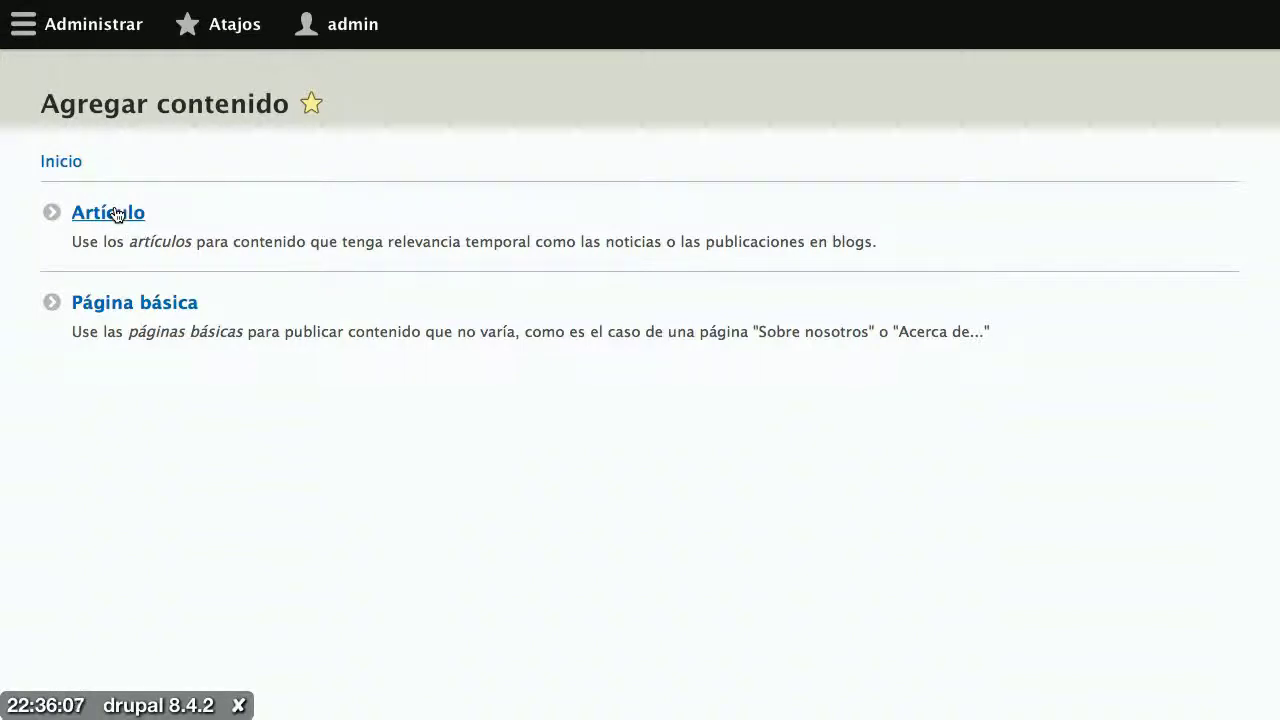
click(441, 267)
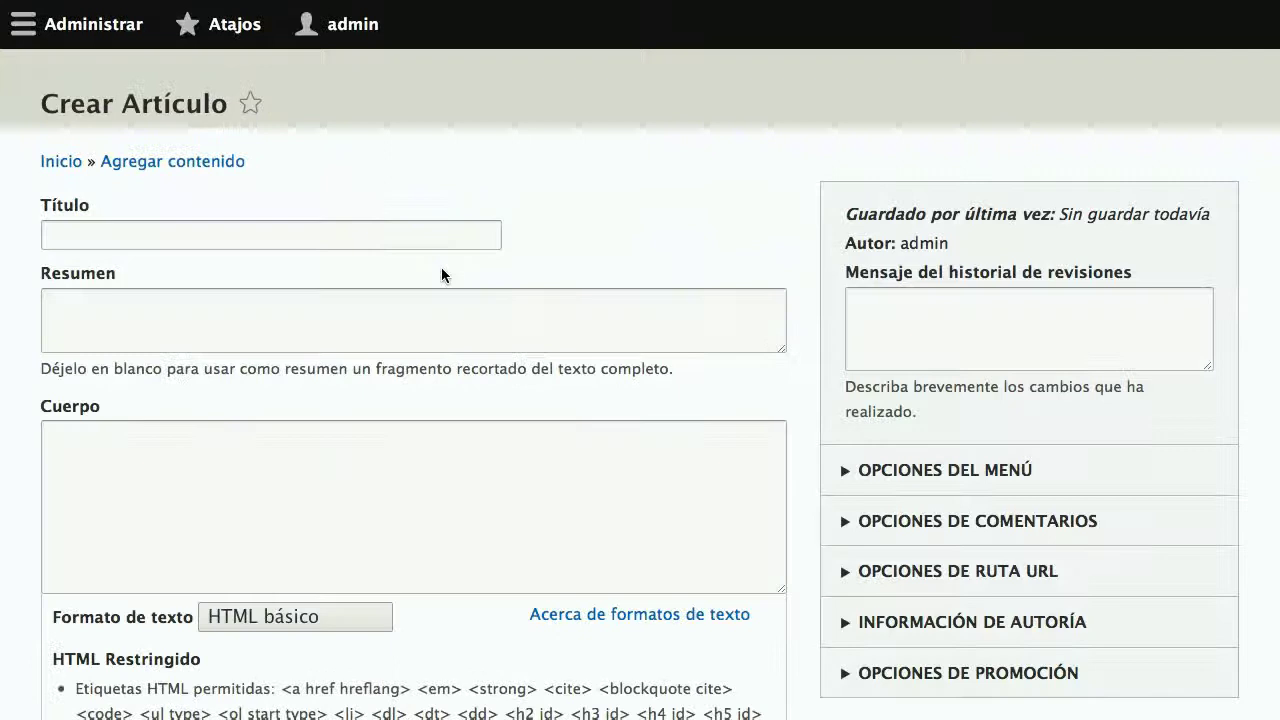
click(330, 232)
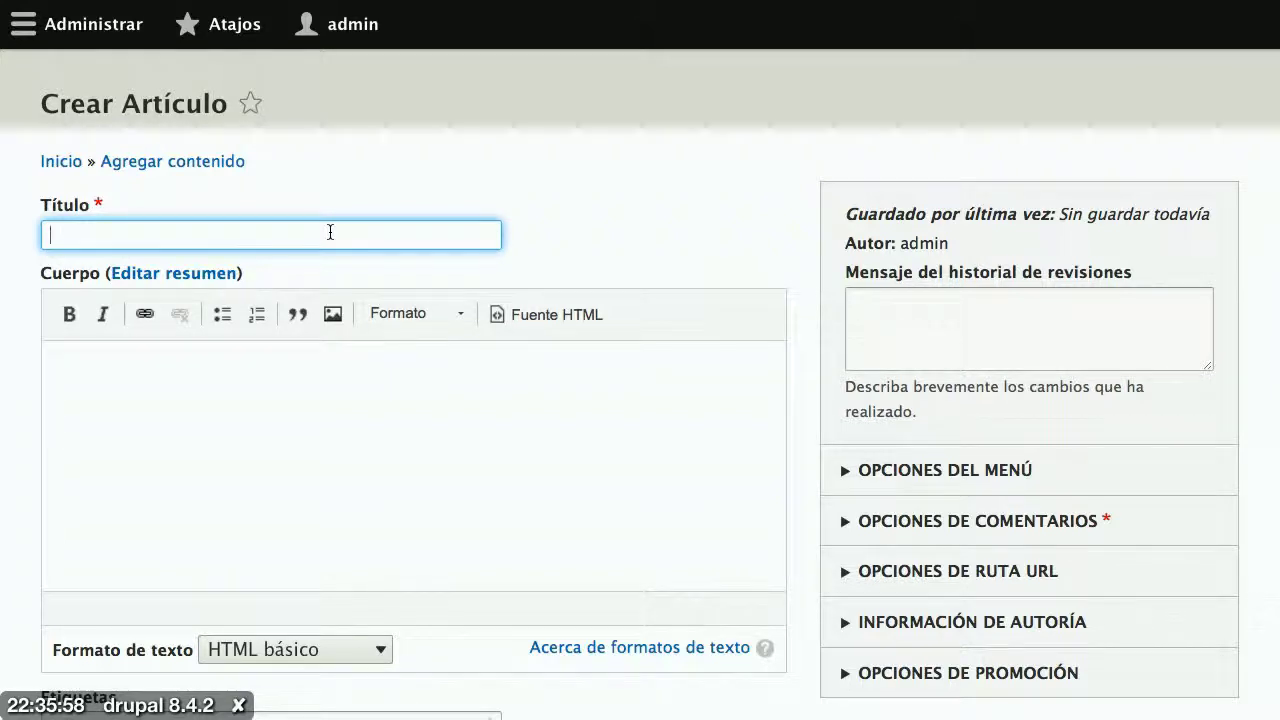
text(U)
text(niversidad de )
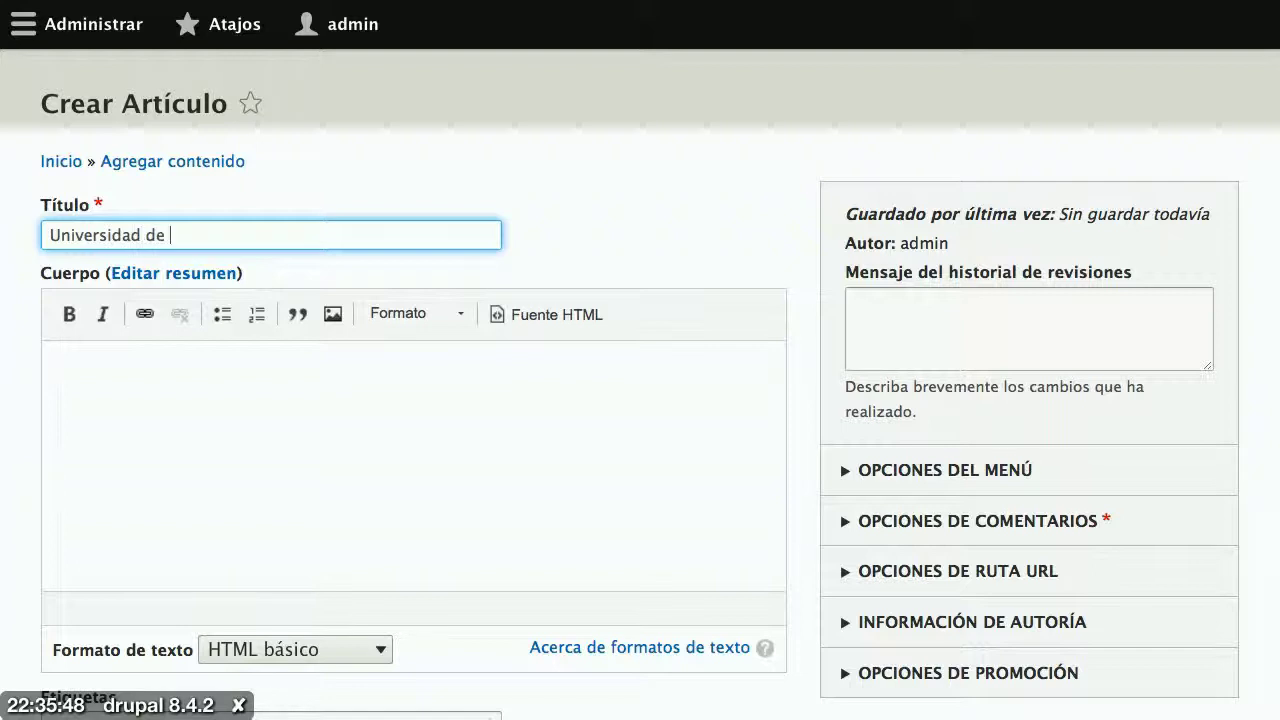
text(drupal abre sus)
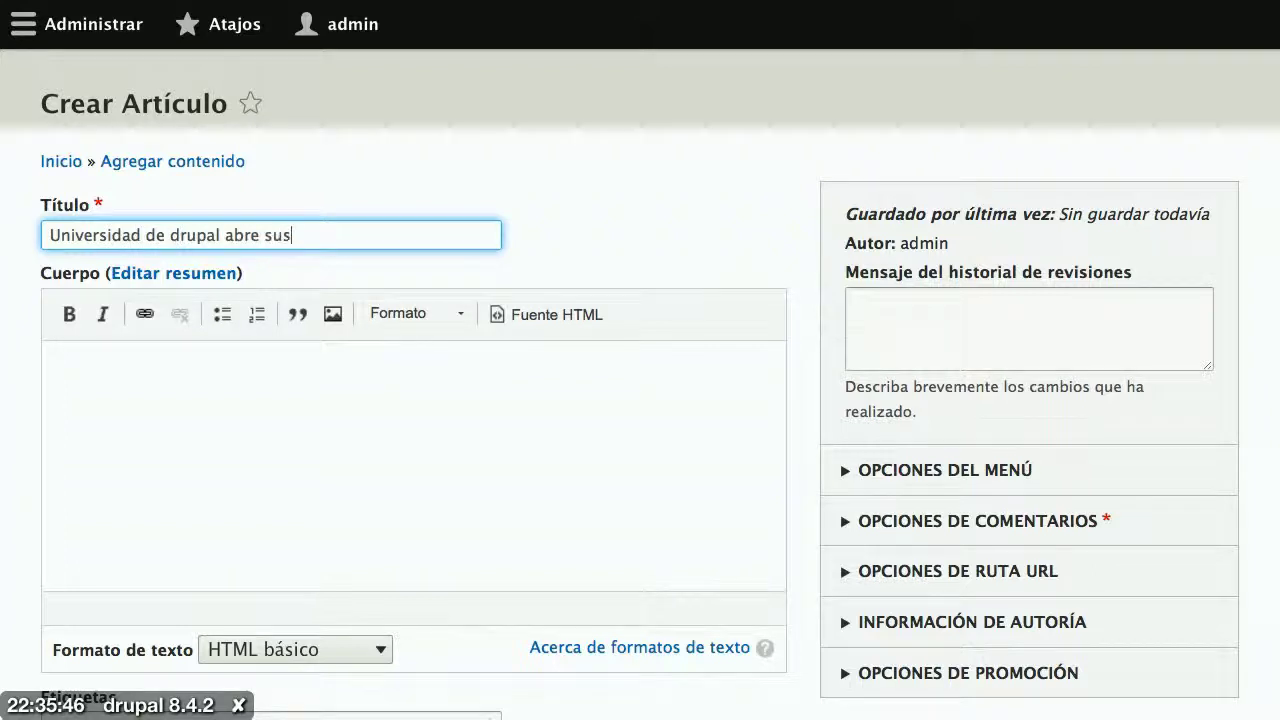
text( puerr)
text(as)
click(277, 420)
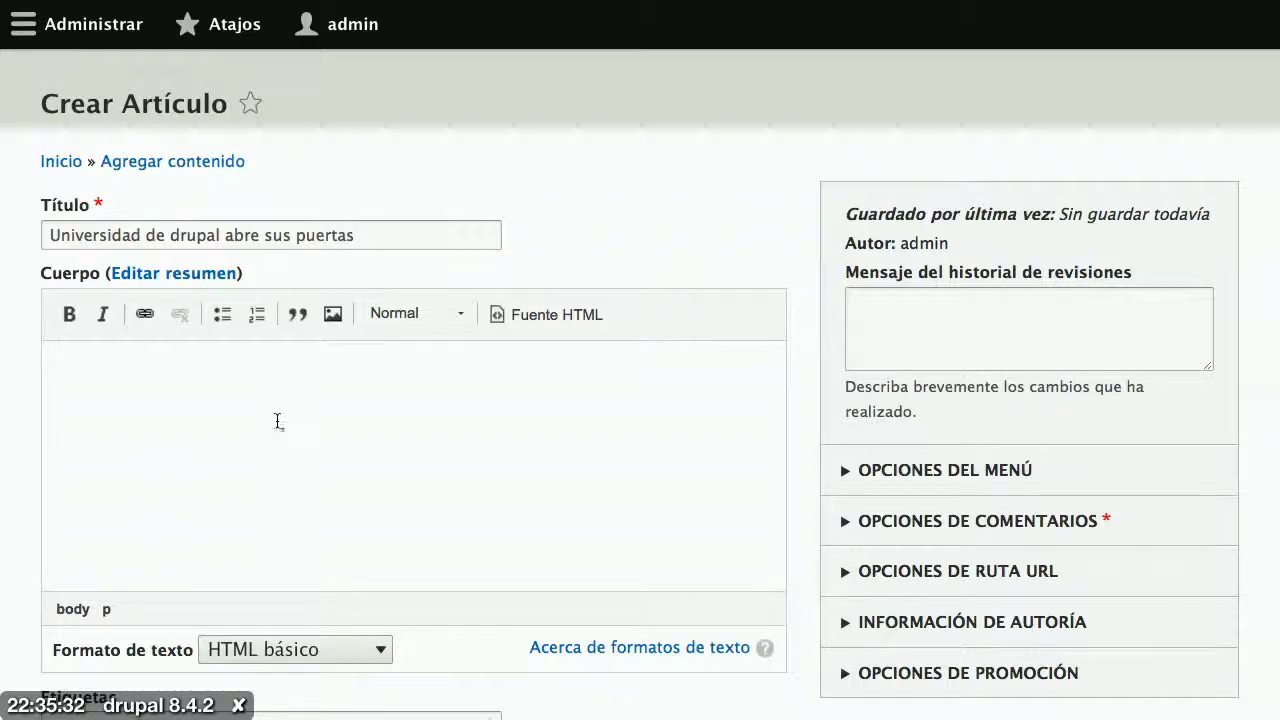
Open lipsum.com in a new browser tab to get filler text.
key(super+t)
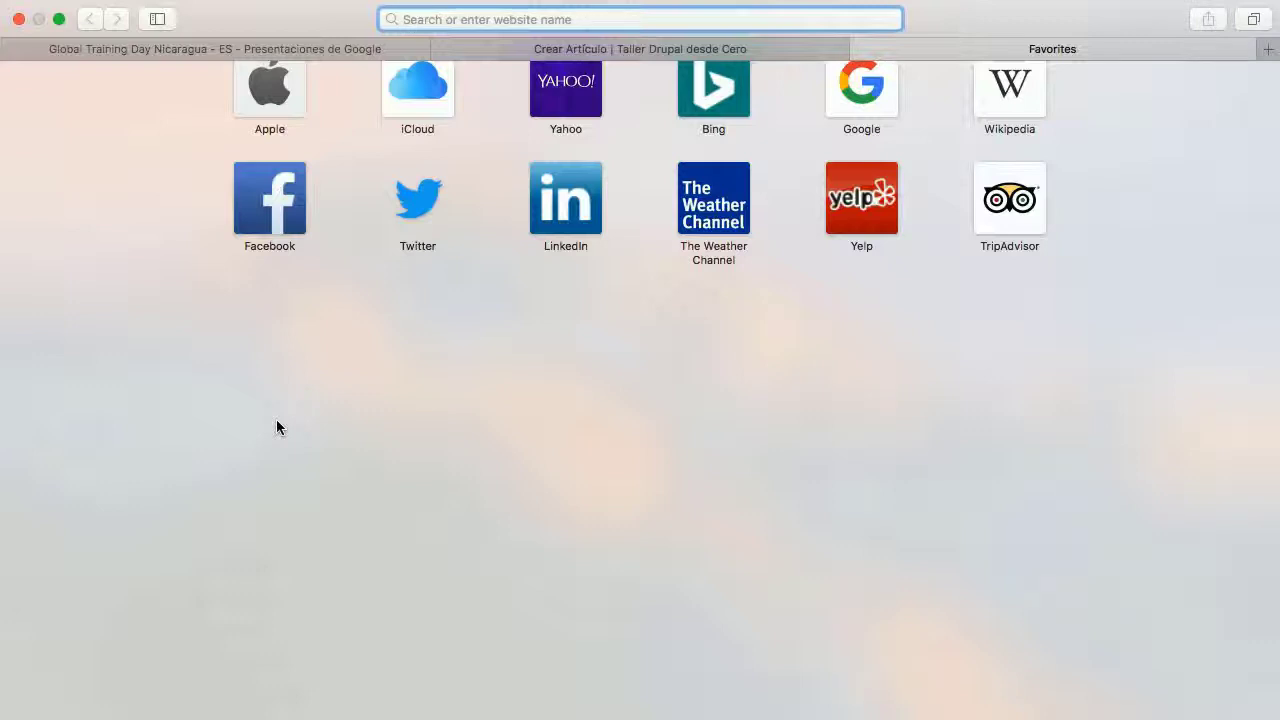
text(l)
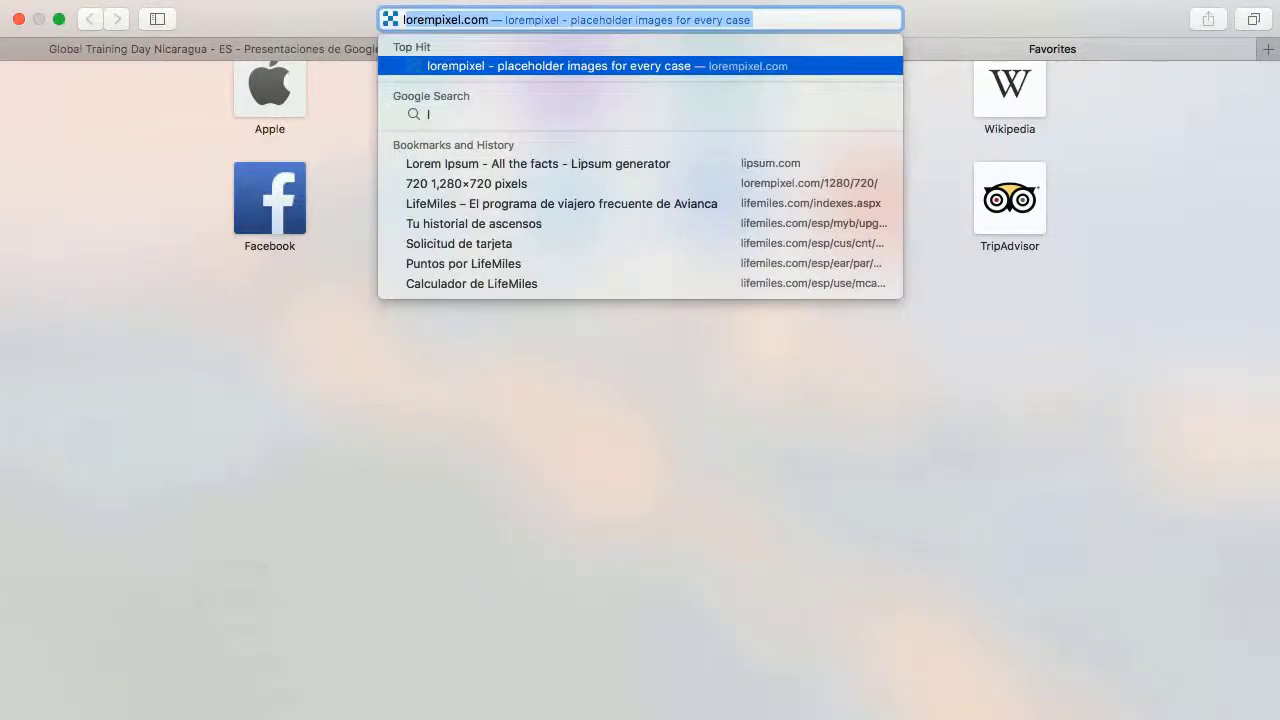
text(ip)
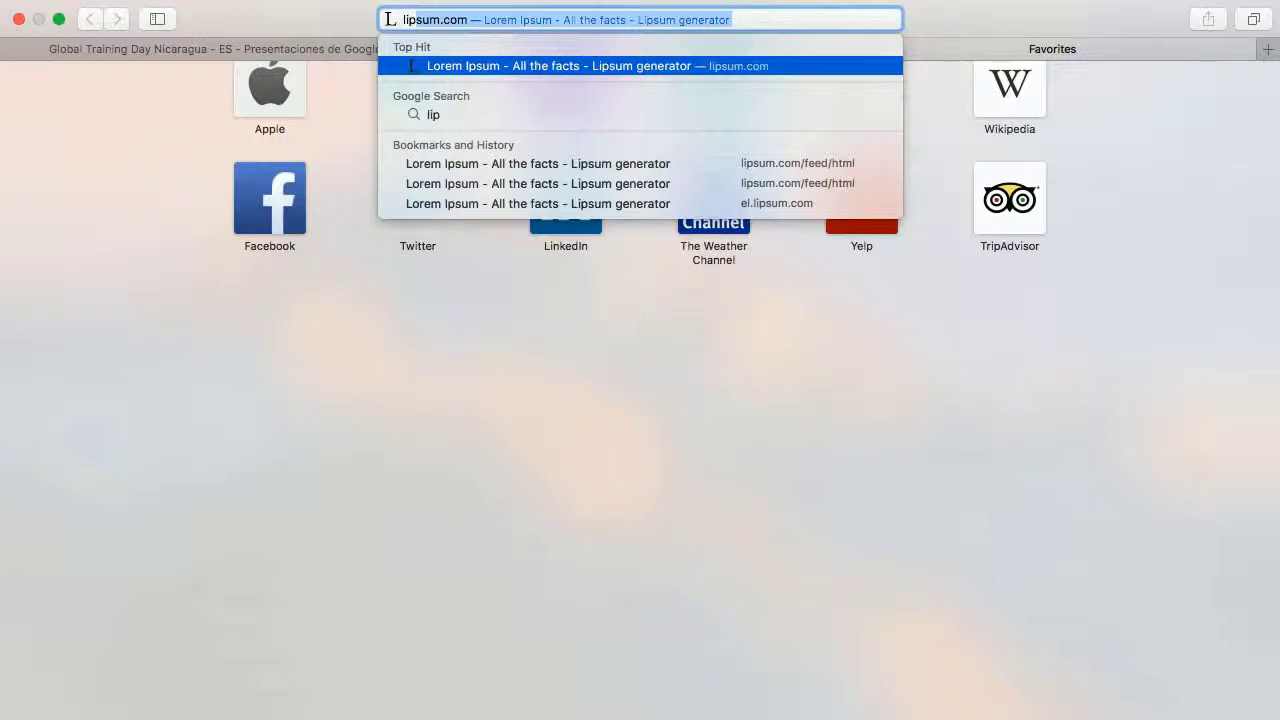
text(sum.com)
key(Return)
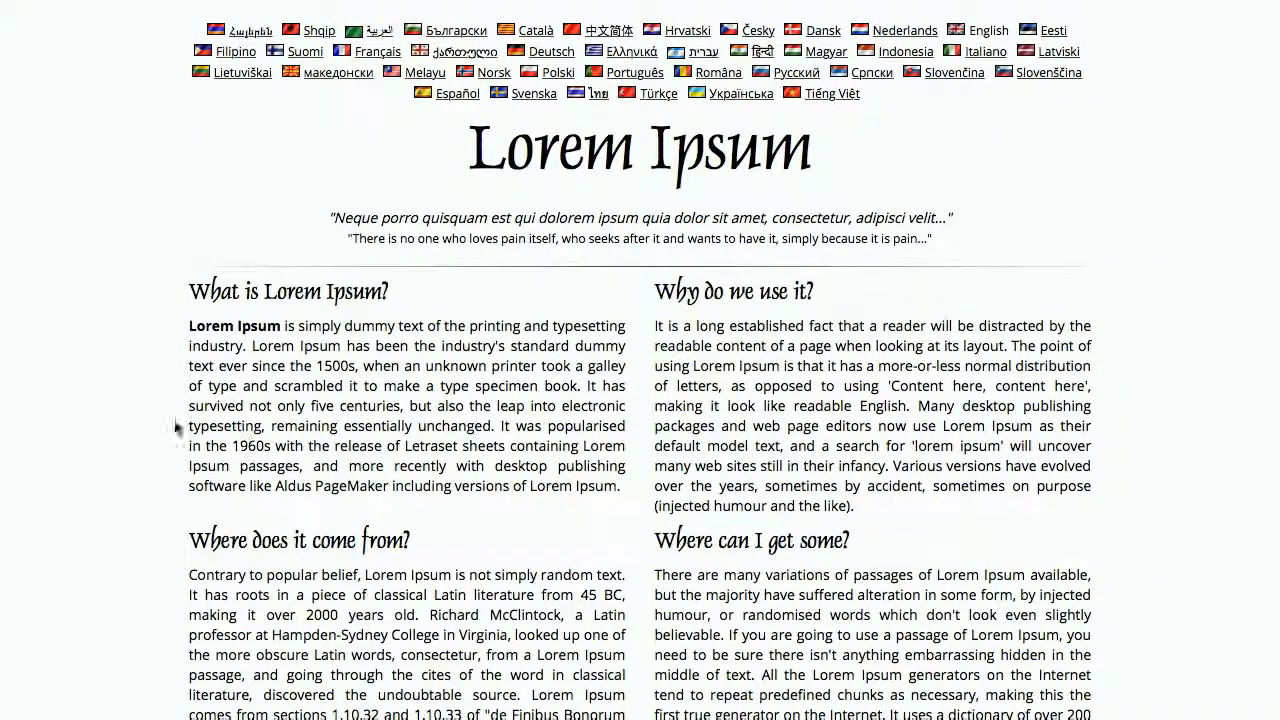
drag(471, 150, 503, 152)
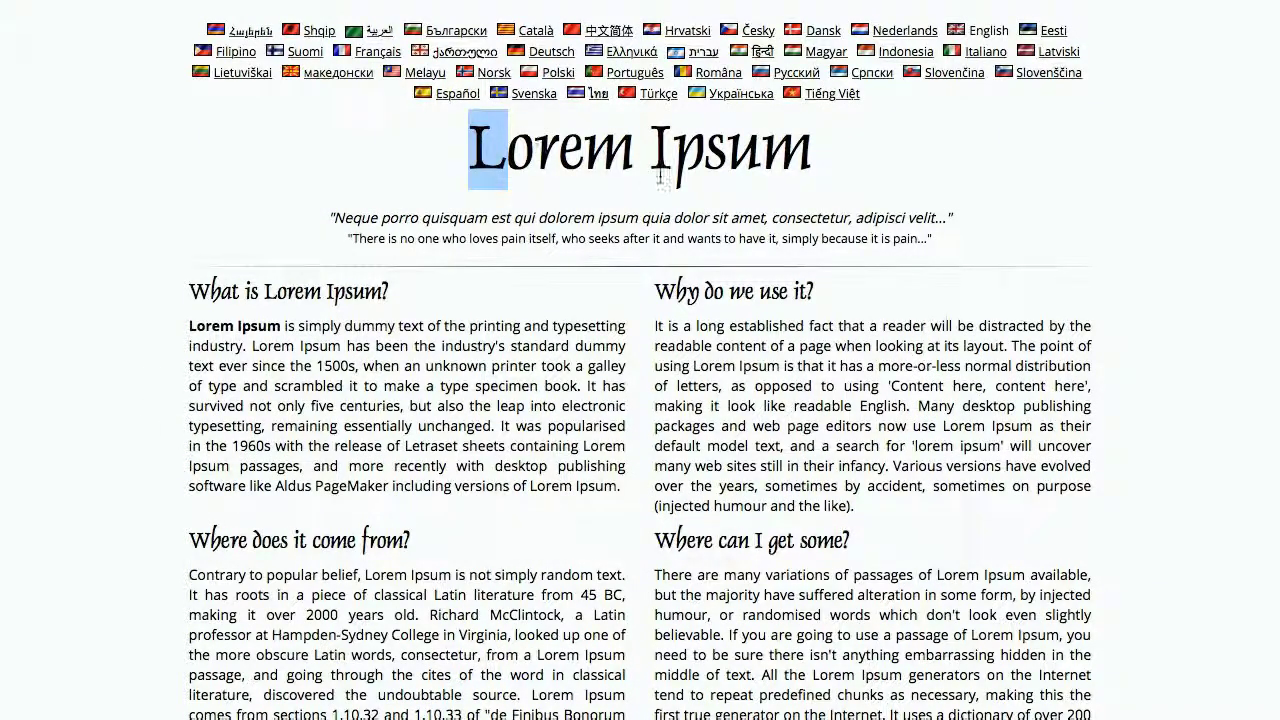
drag(652, 160, 786, 160)
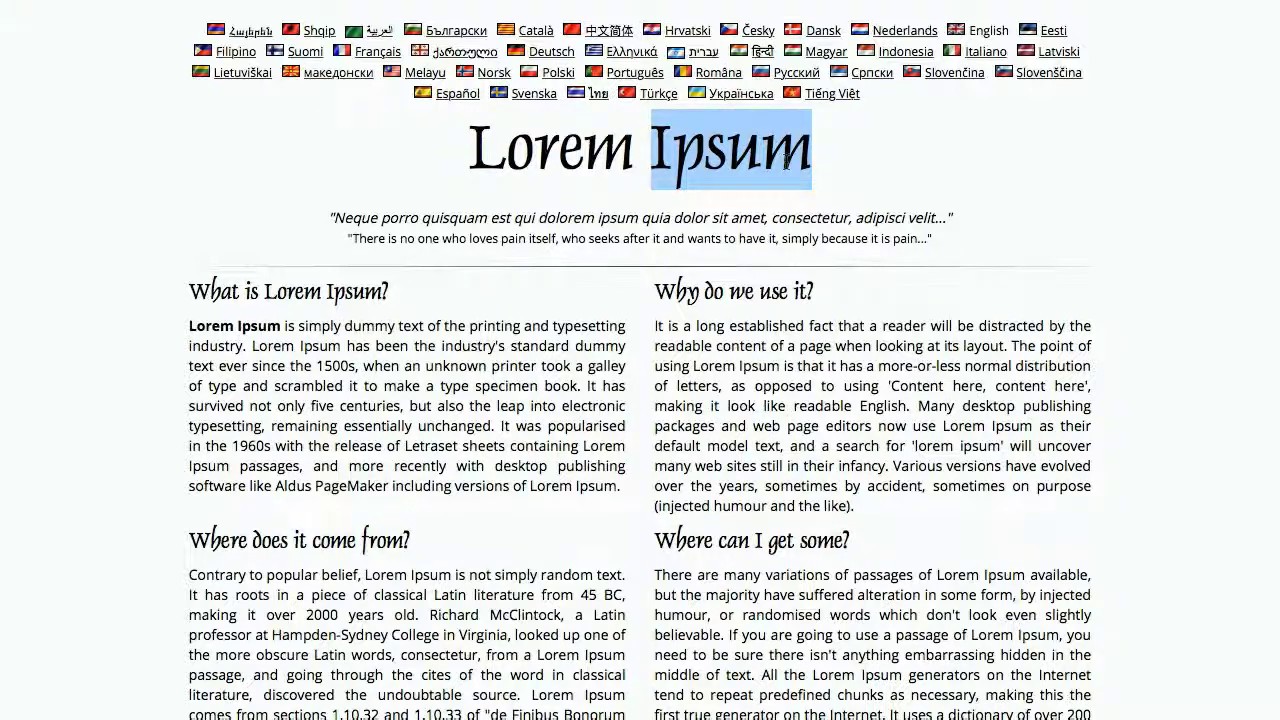
drag(488, 150, 506, 152)
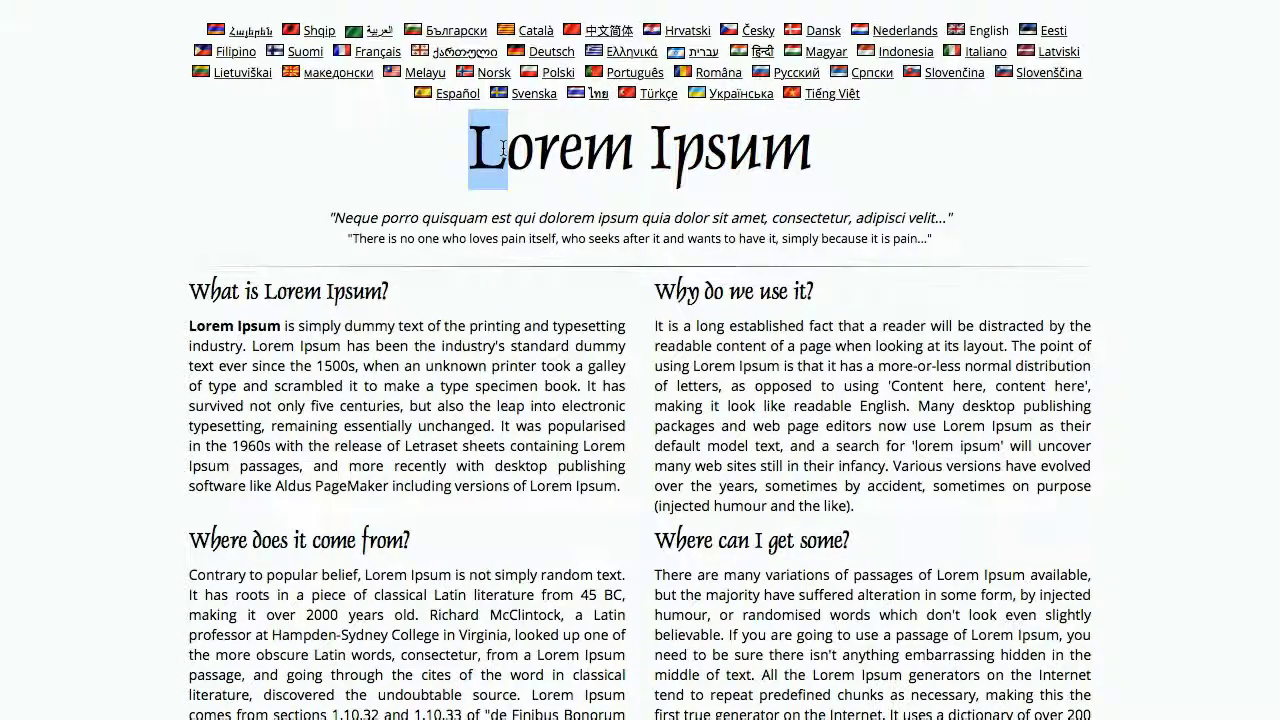
drag(652, 150, 810, 150)
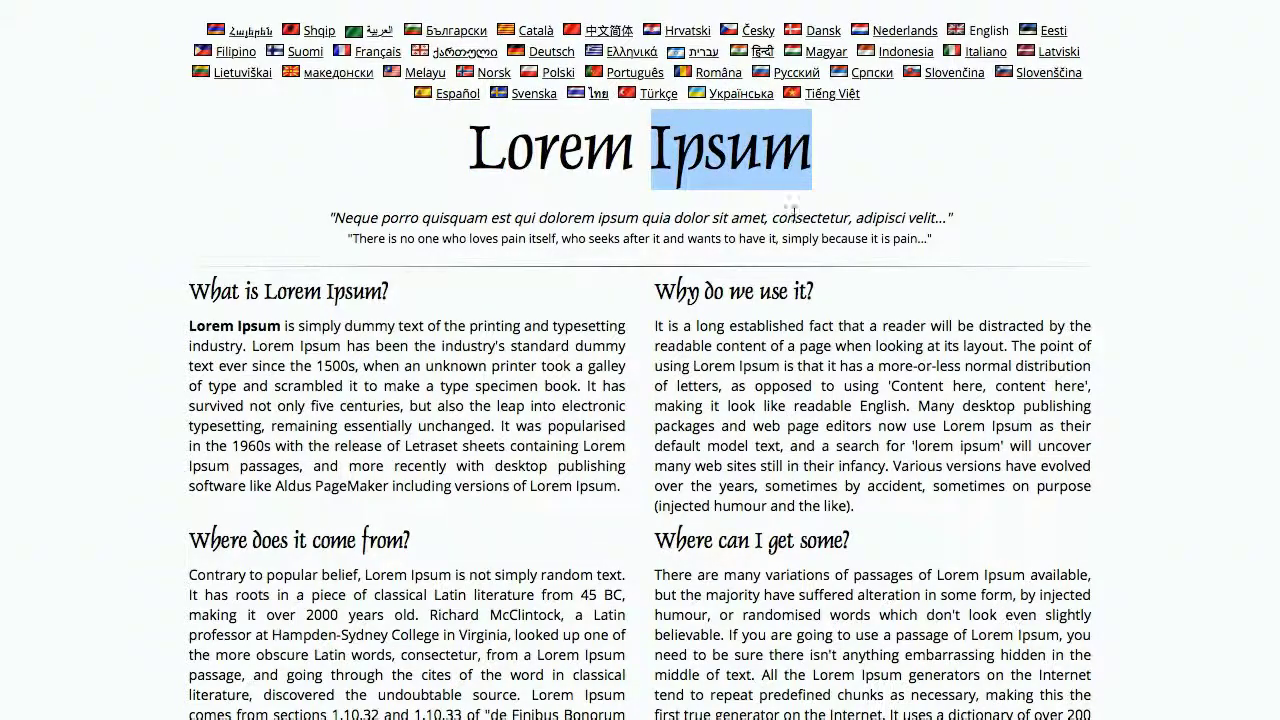
Generate five paragraphs of Lorem Ipsum that start with "Lorem ipsum dolor sit amet...".
scroll(802, 315, down, 1)
scroll(802, 312, down, 4)
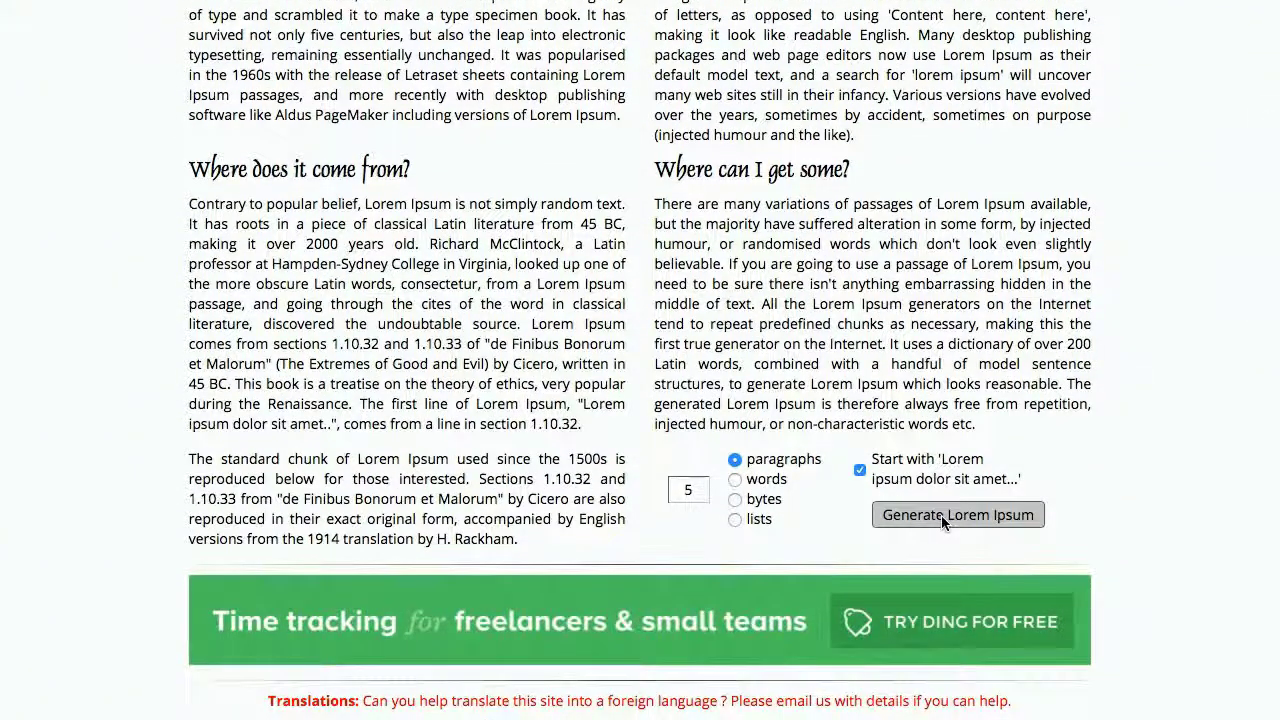
click(941, 515)
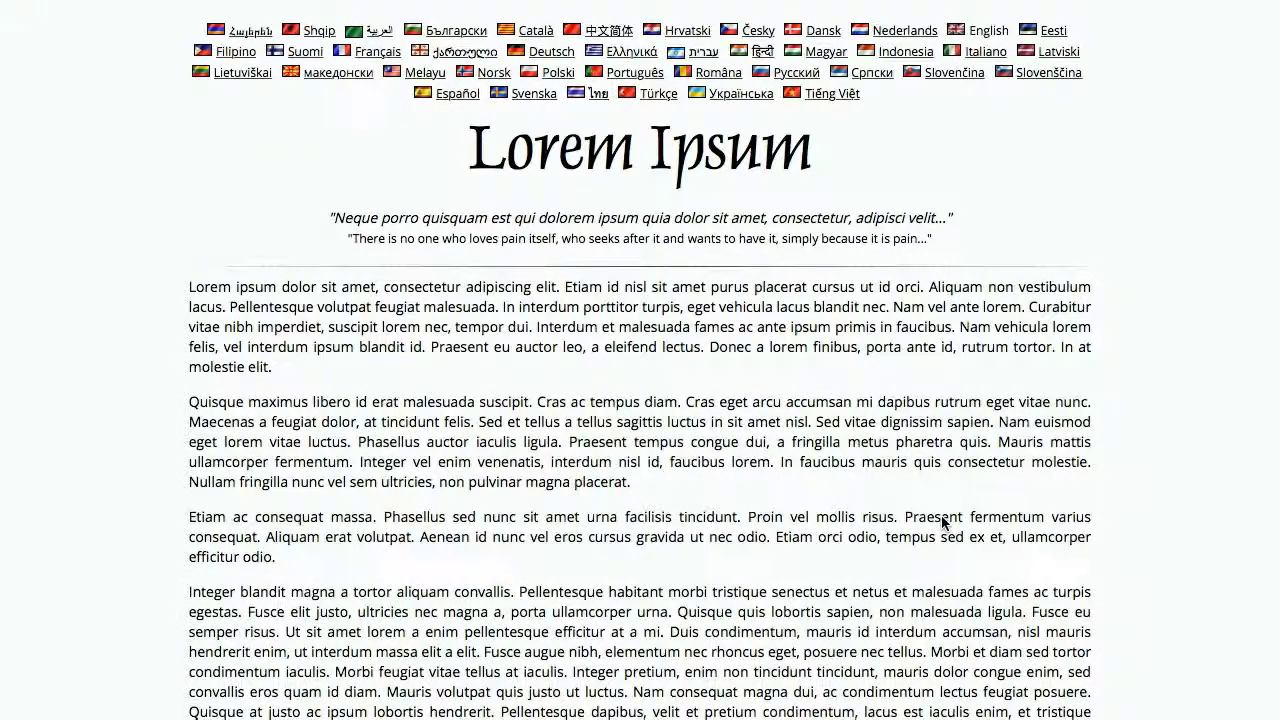
Copy the first three generated Lorem Ipsum paragraphs into the body of the new article.
scroll(941, 515, down, 1)
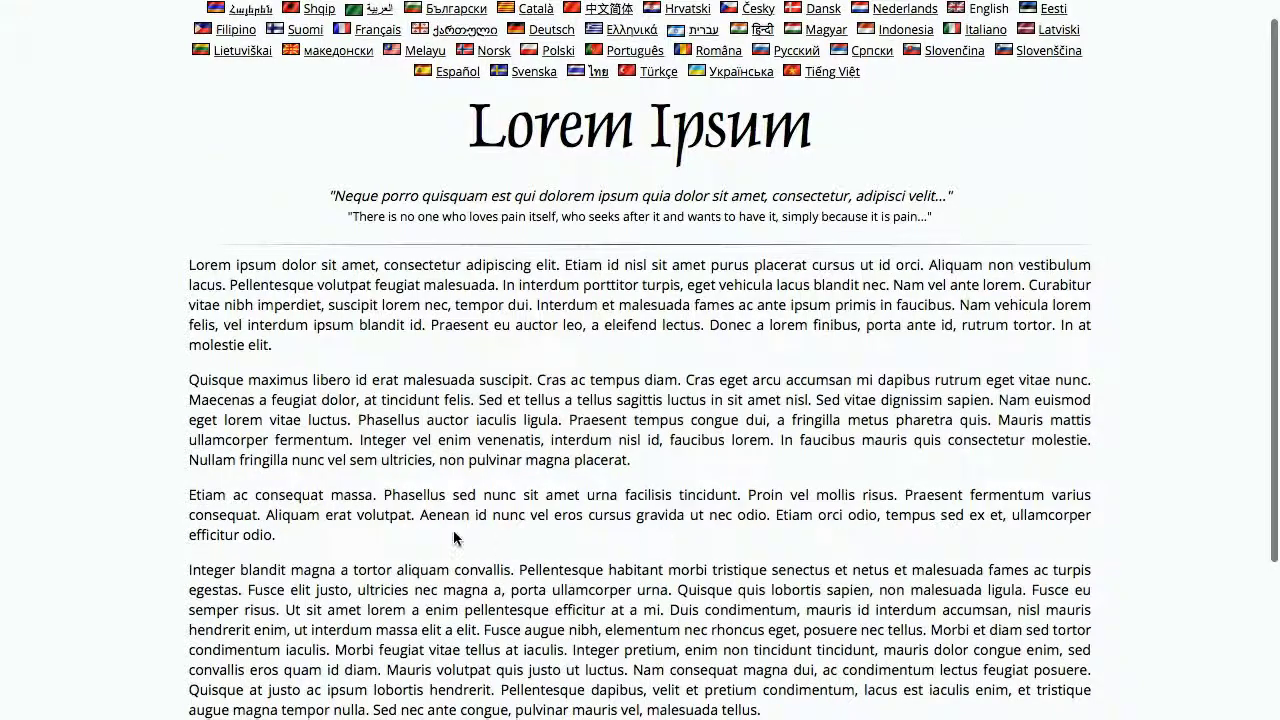
drag(330, 546, 182, 272)
key(ctrl+c)
key(alt+Tab)
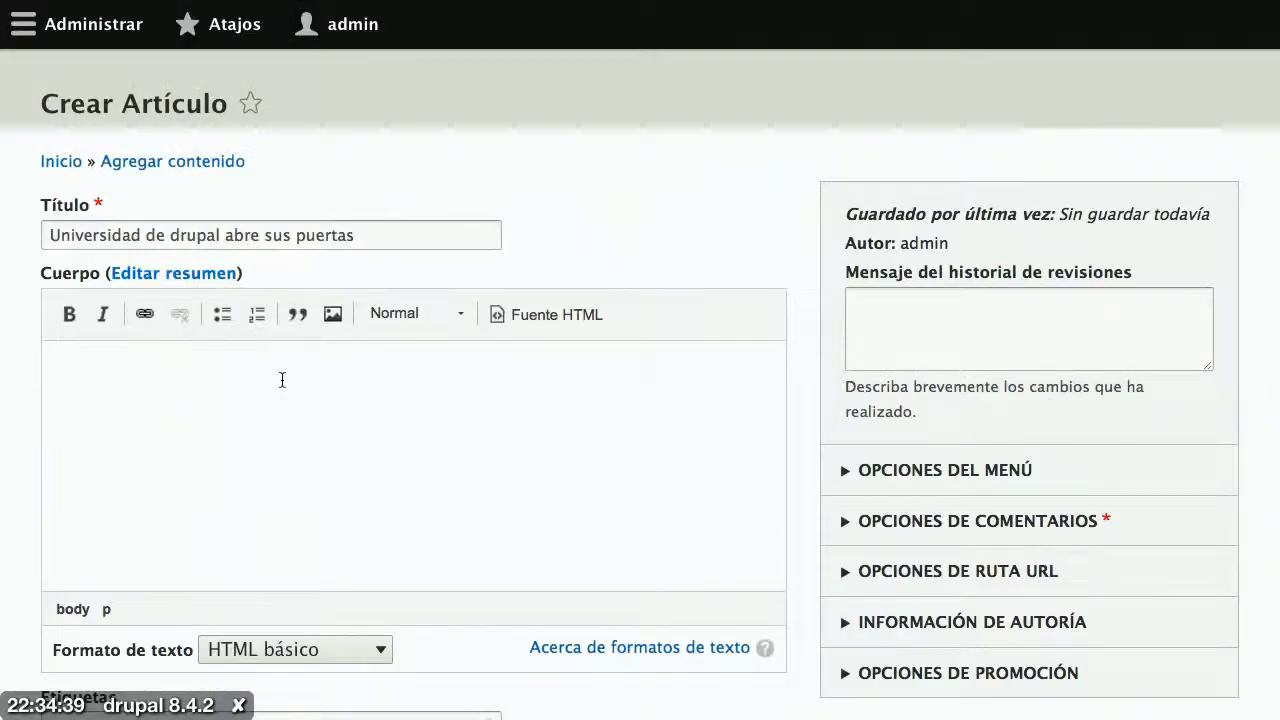
key(ctrl+v)
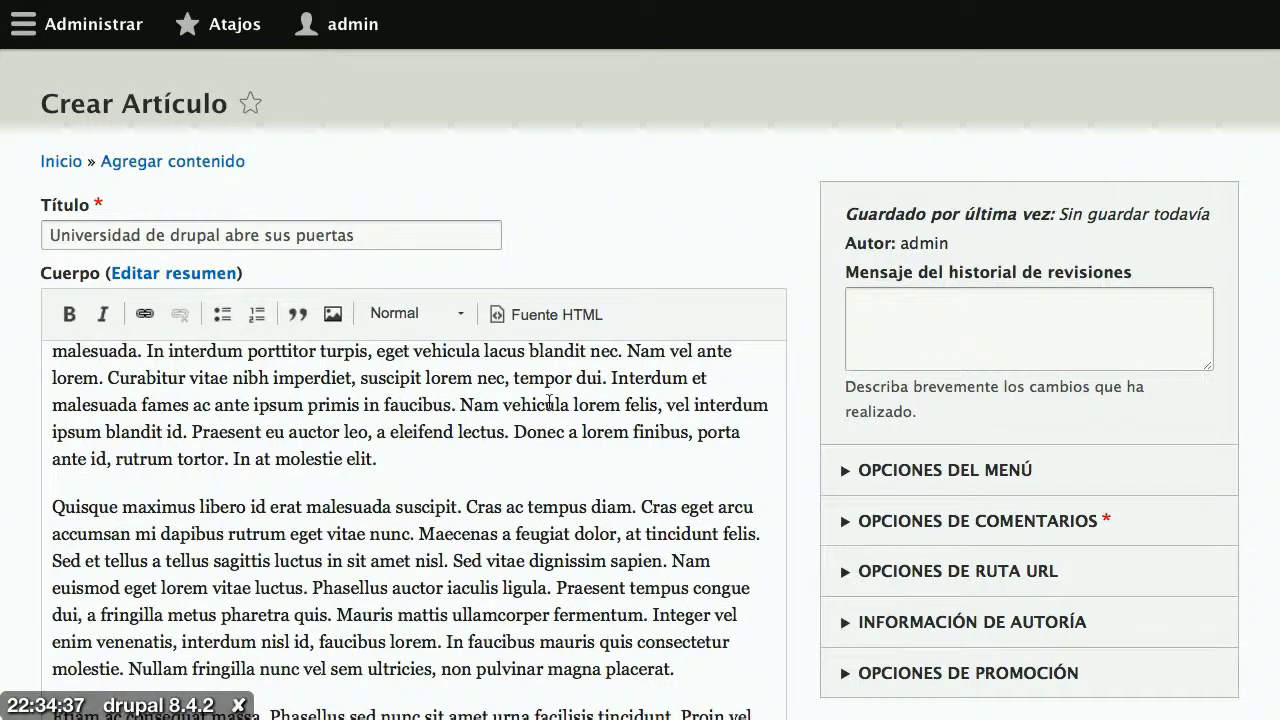
Add the tags "drupal, anuncio, apertura" to the article.
scroll(400, 390, up, 2)
scroll(548, 403, down, 1)
scroll(548, 403, down, 1)
scroll(808, 585, down, 1)
scroll(808, 587, down, 5)
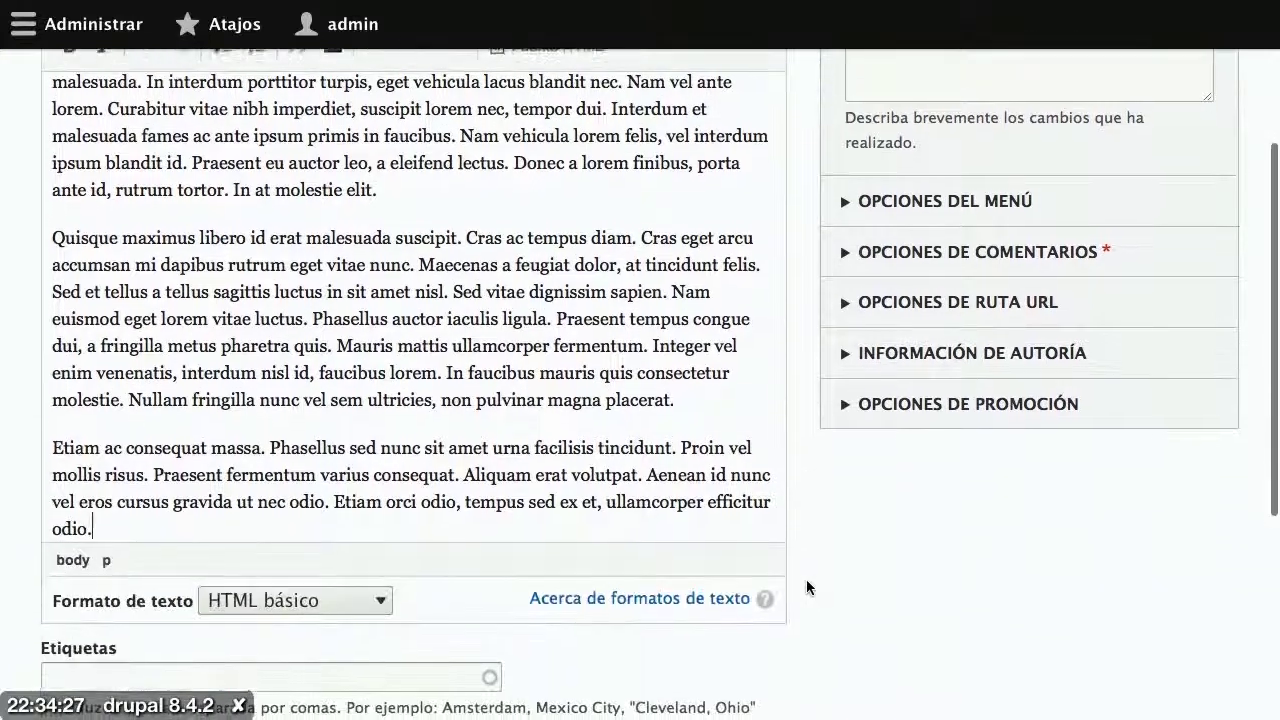
scroll(808, 587, down, 1)
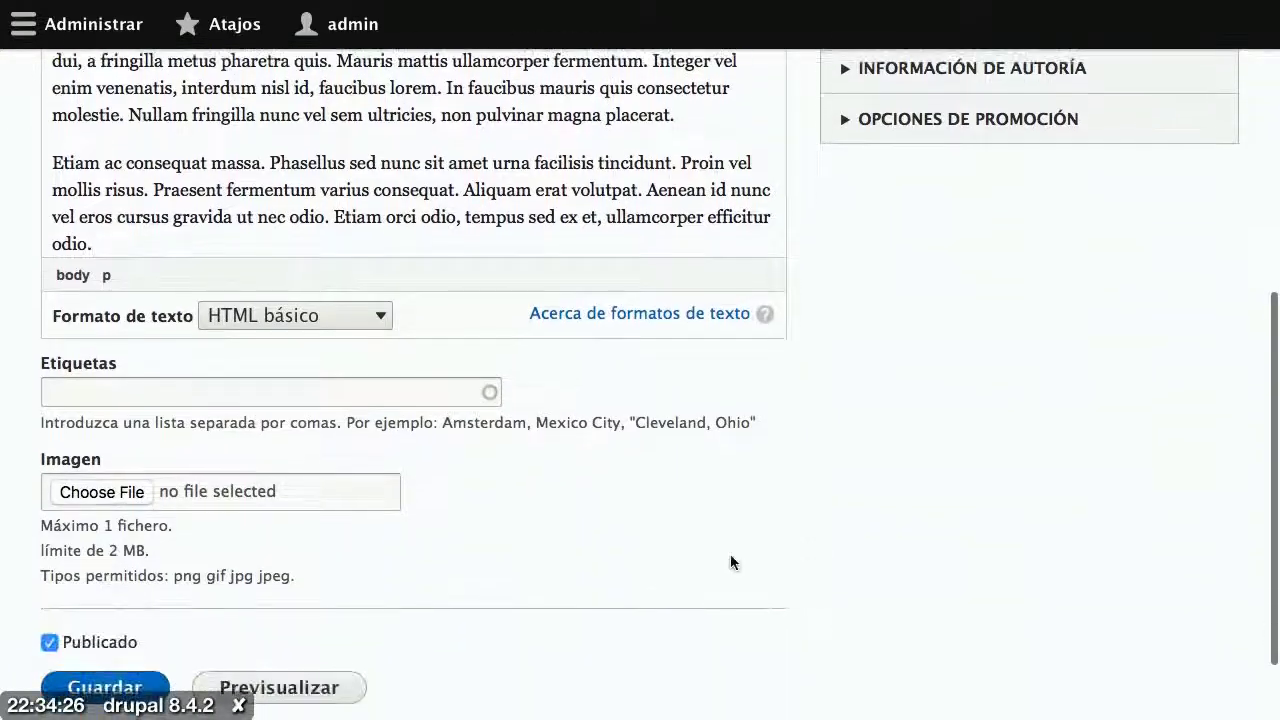
click(244, 388)
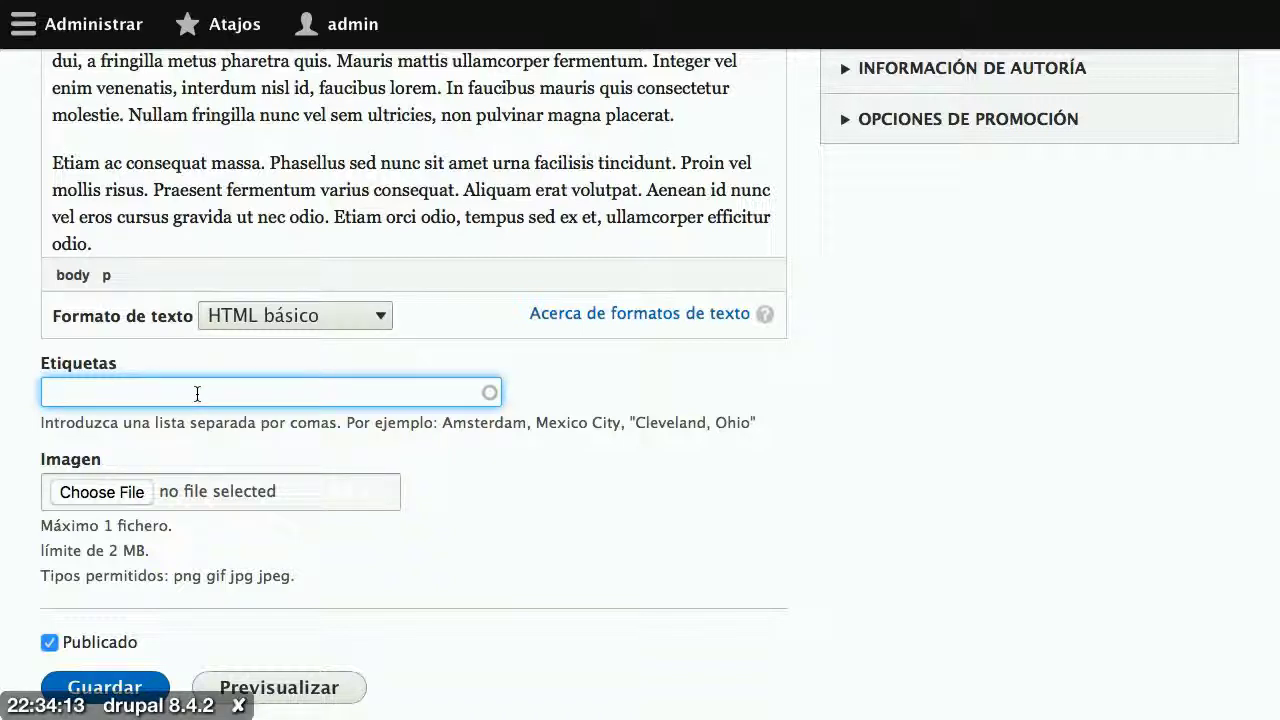
text(drupal, anunci)
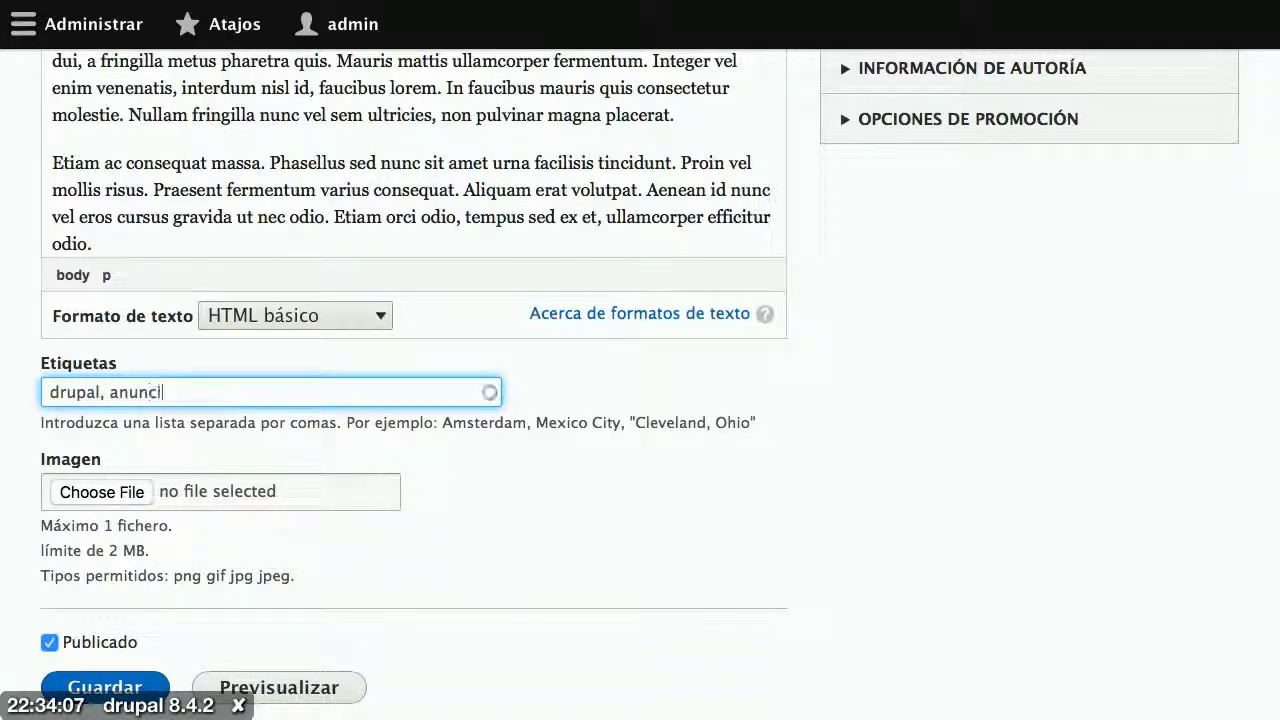
text(o, apertura)
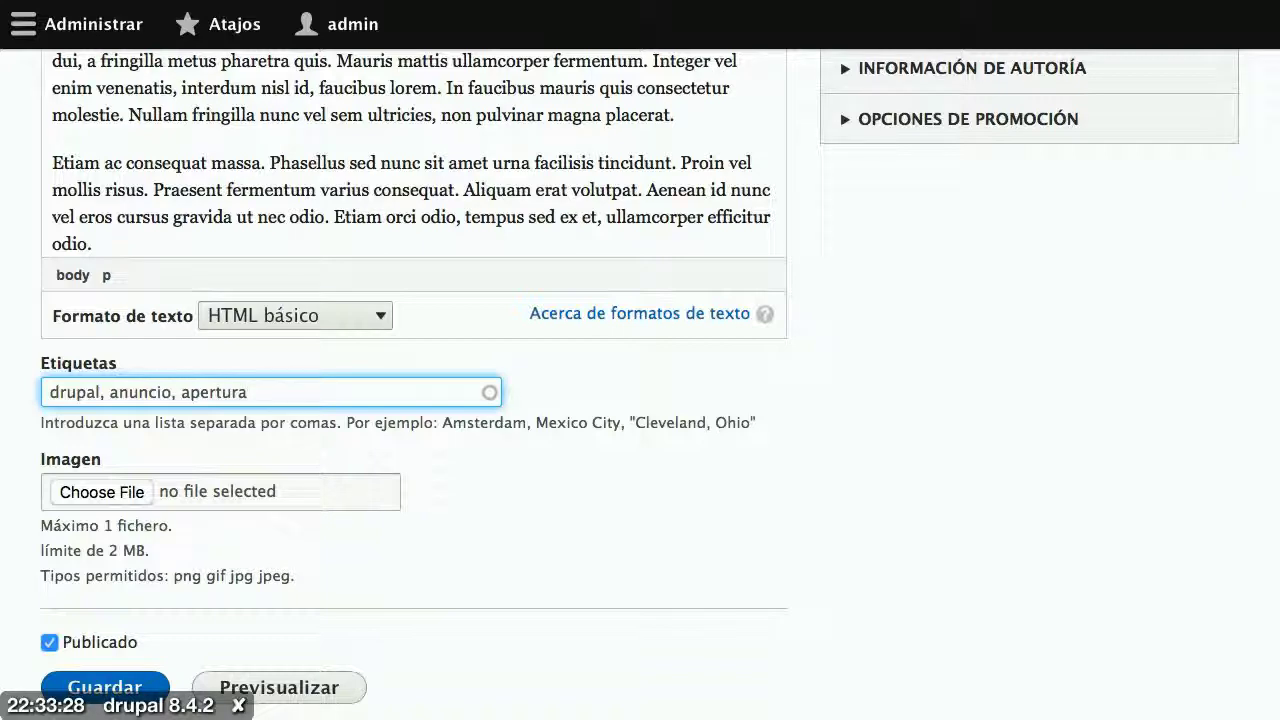
Open lorempixel.com in a new browser tab, enlarge the page and look over its placeholder image addresses and generator.
key(super+t)
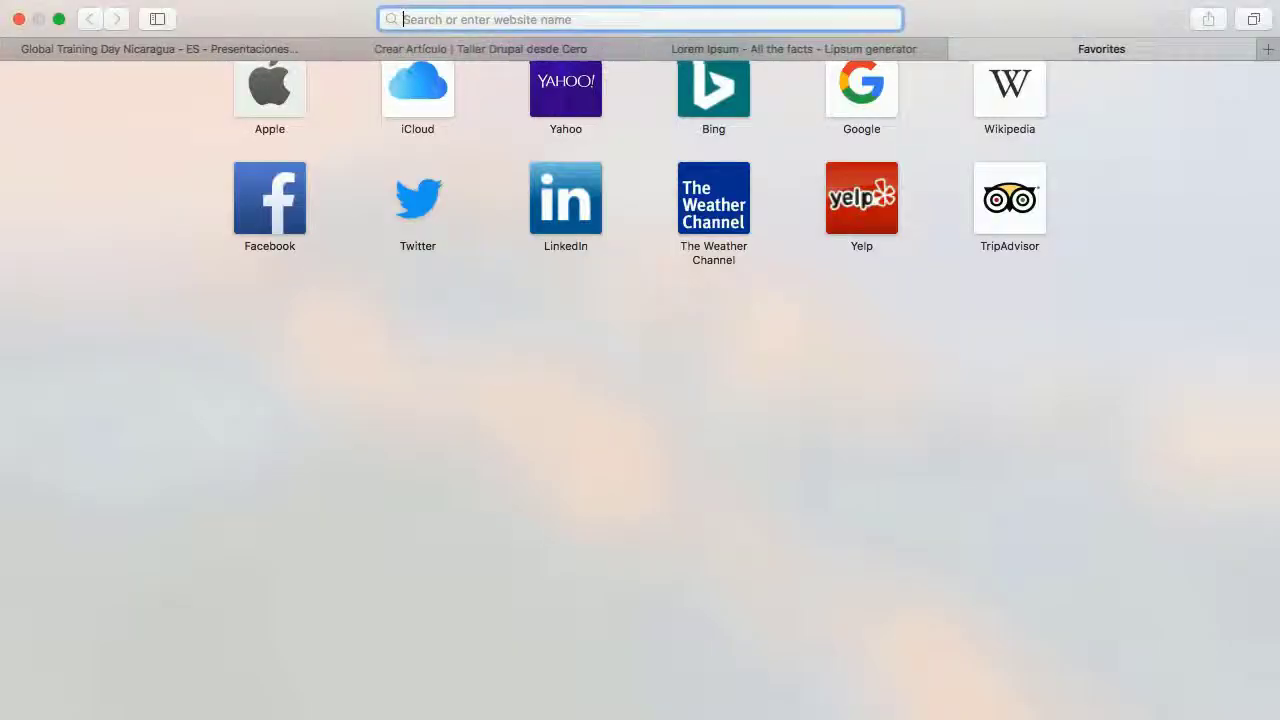
text(lo)
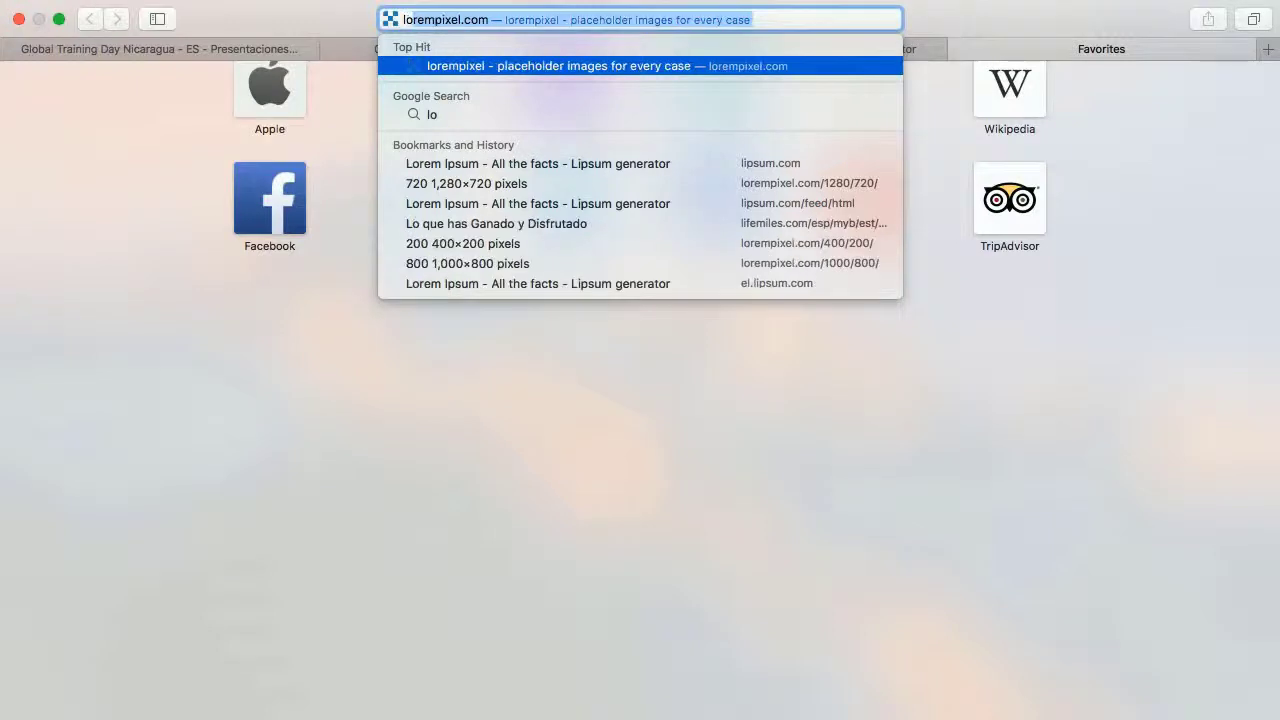
key(Escape)
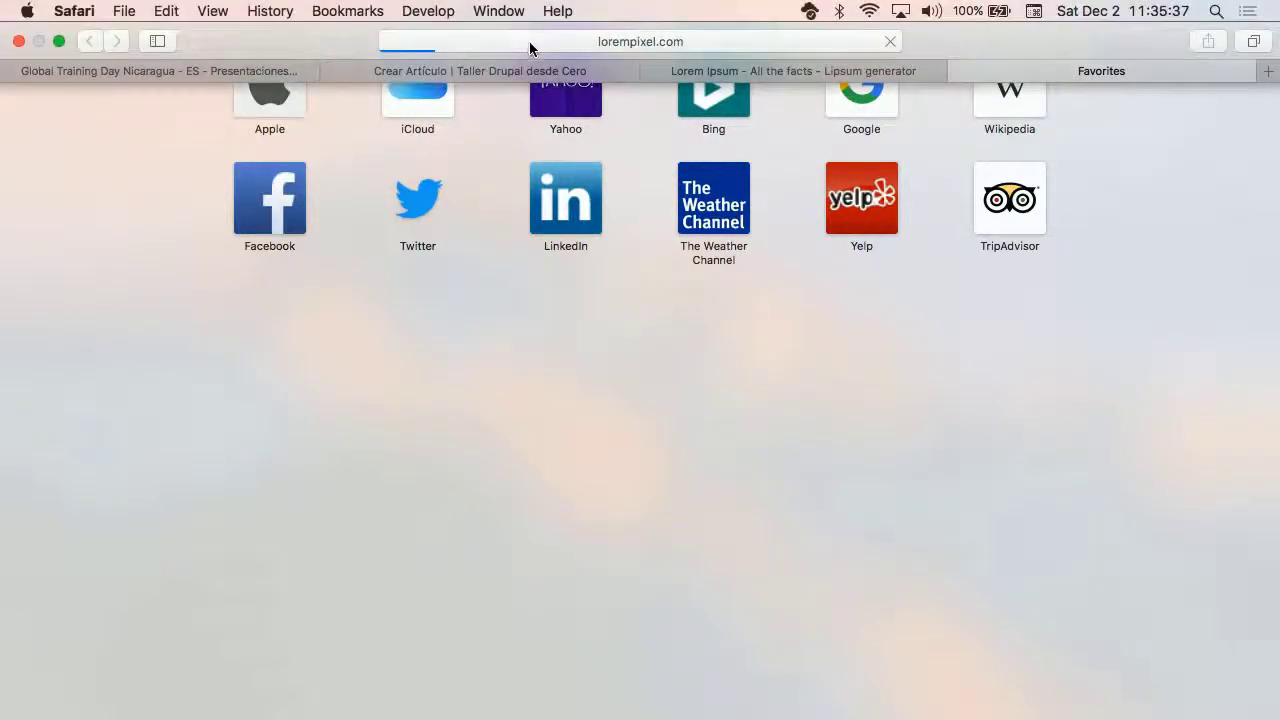
key(Return)
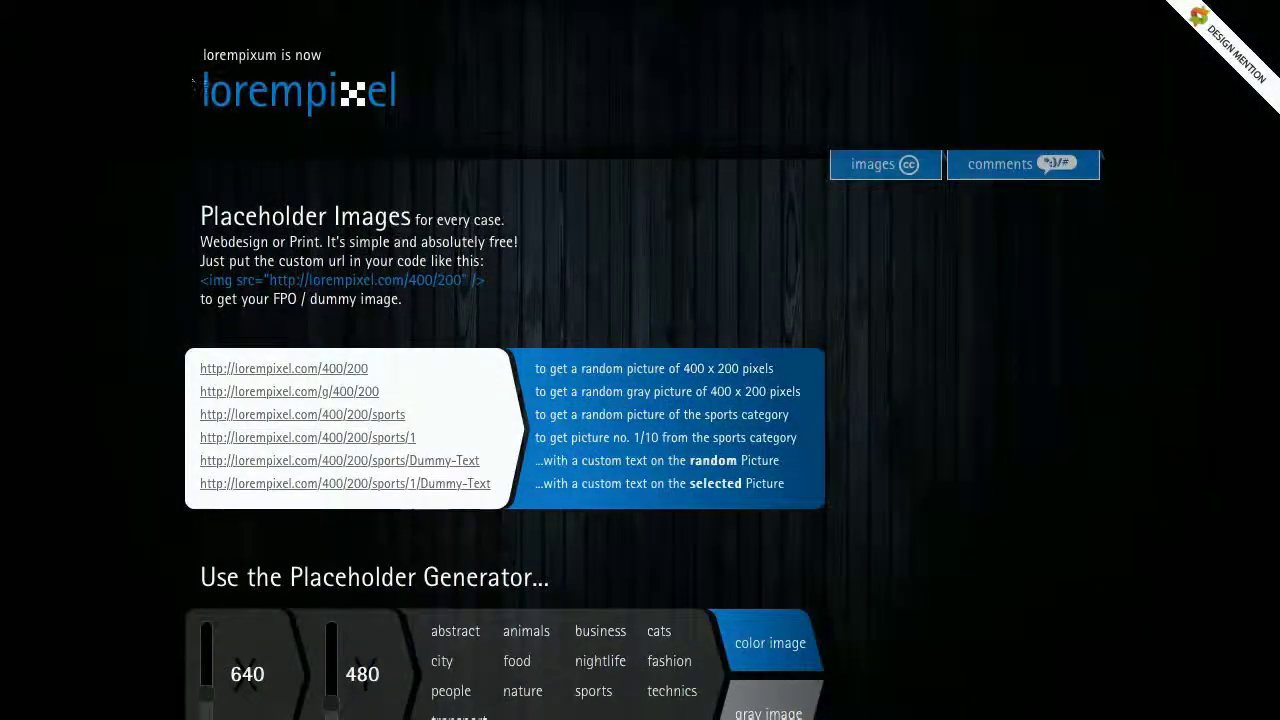
key(super+plus)
key(super+plus)
key(super+plus)
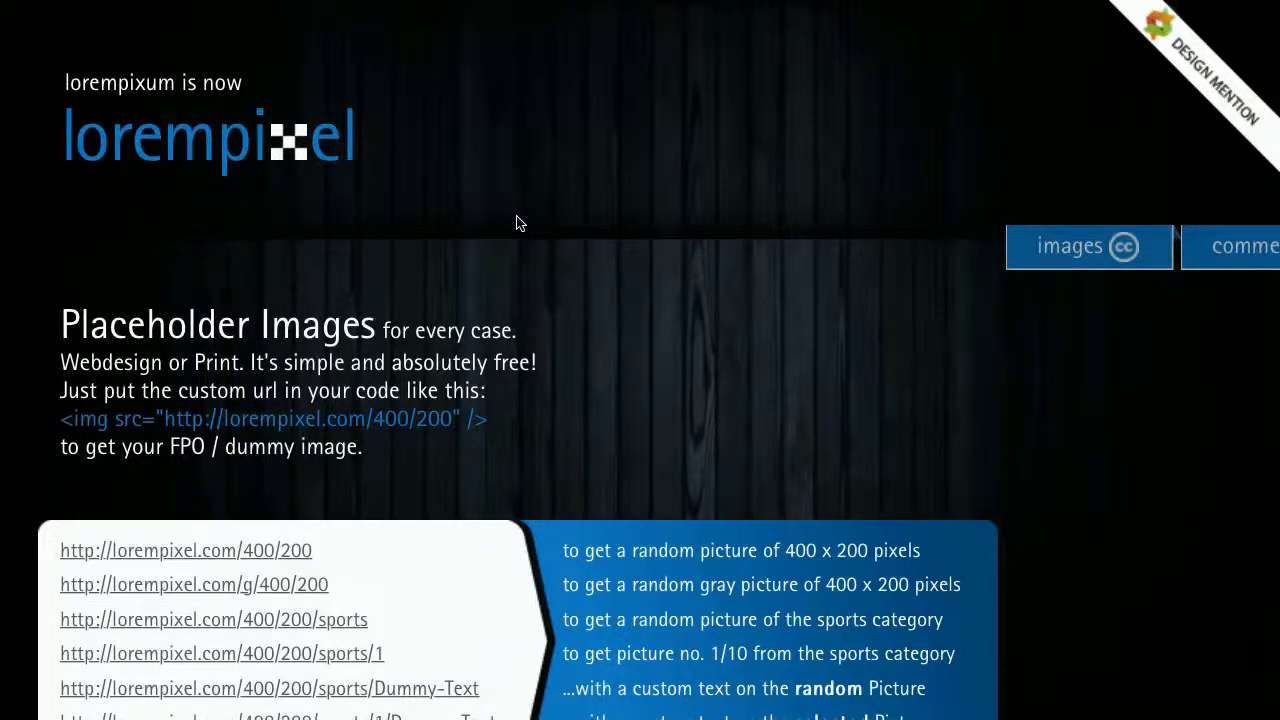
scroll(518, 222, down, 3)
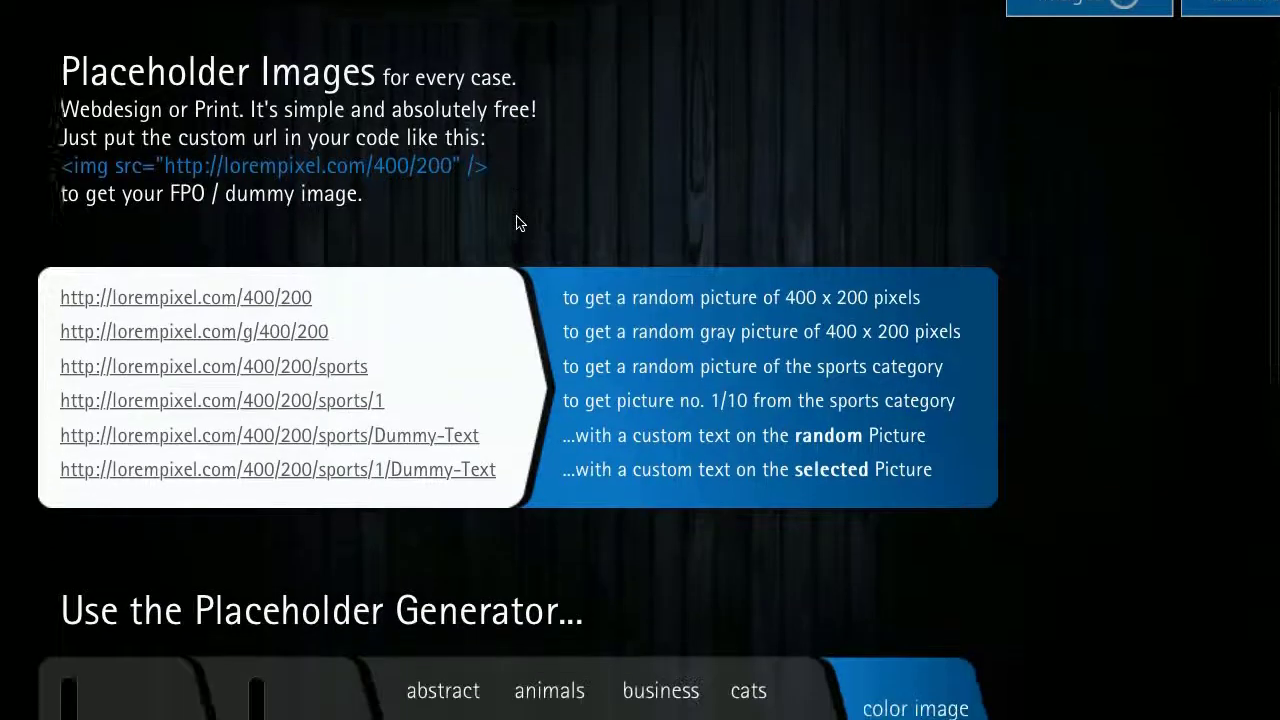
scroll(518, 222, down, 2)
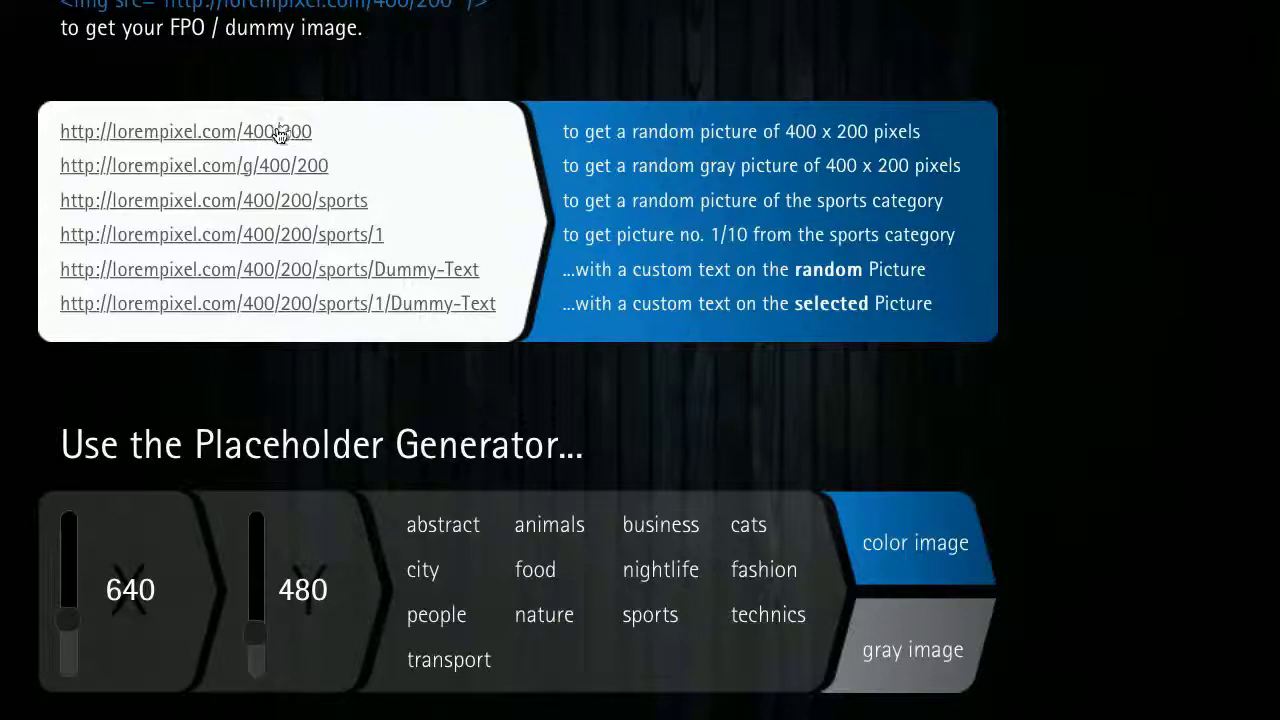
scroll(280, 135, up, 3)
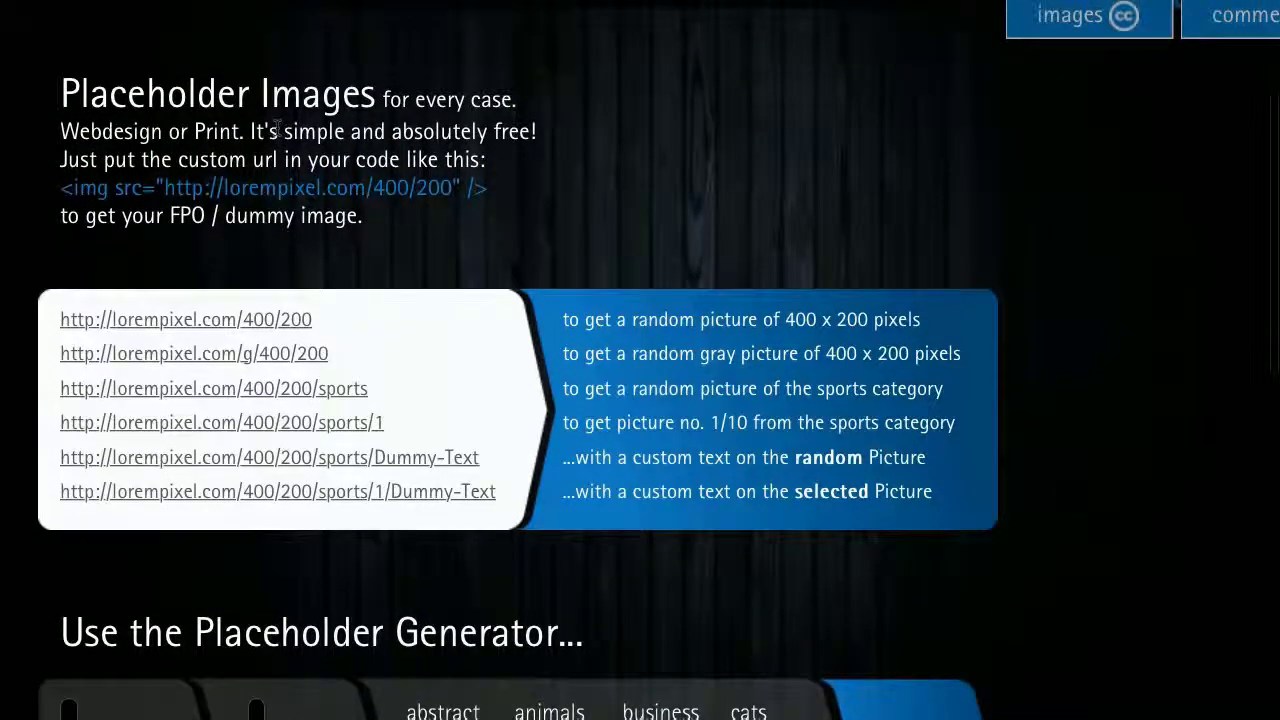
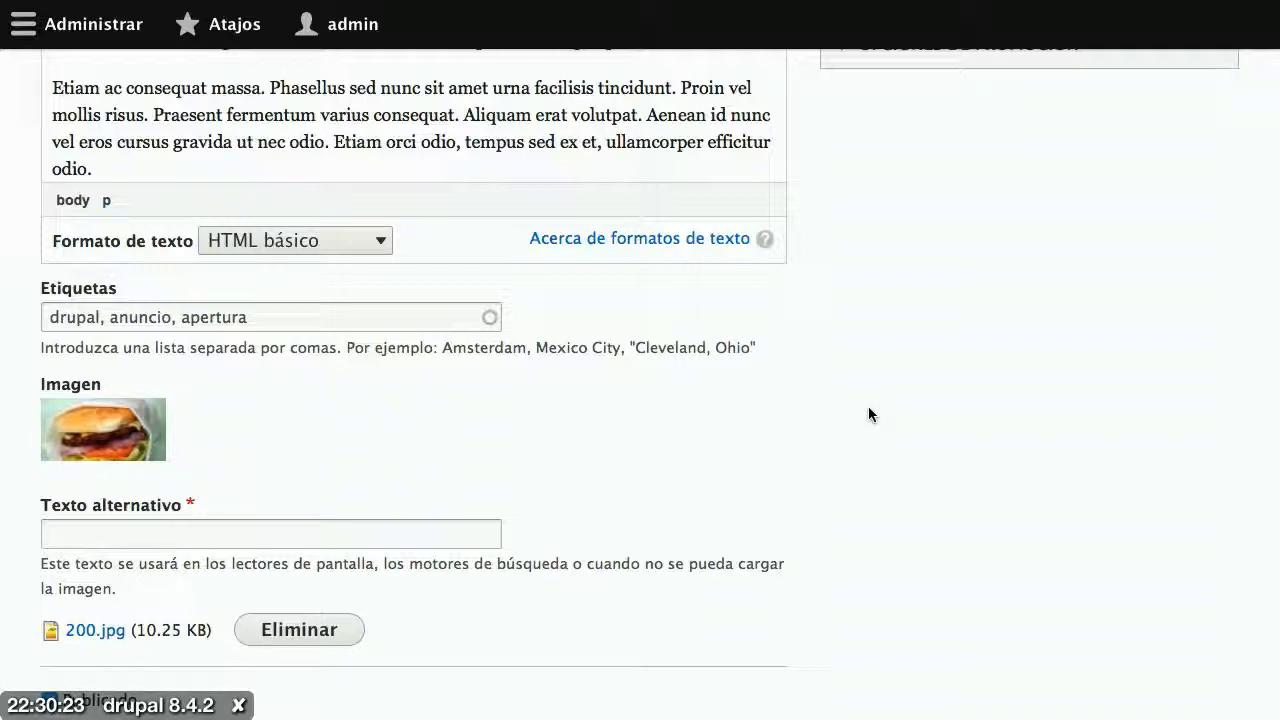
Set the image's alternative text to "Una deliciosa hamburguesa" and save the article.
click(376, 530)
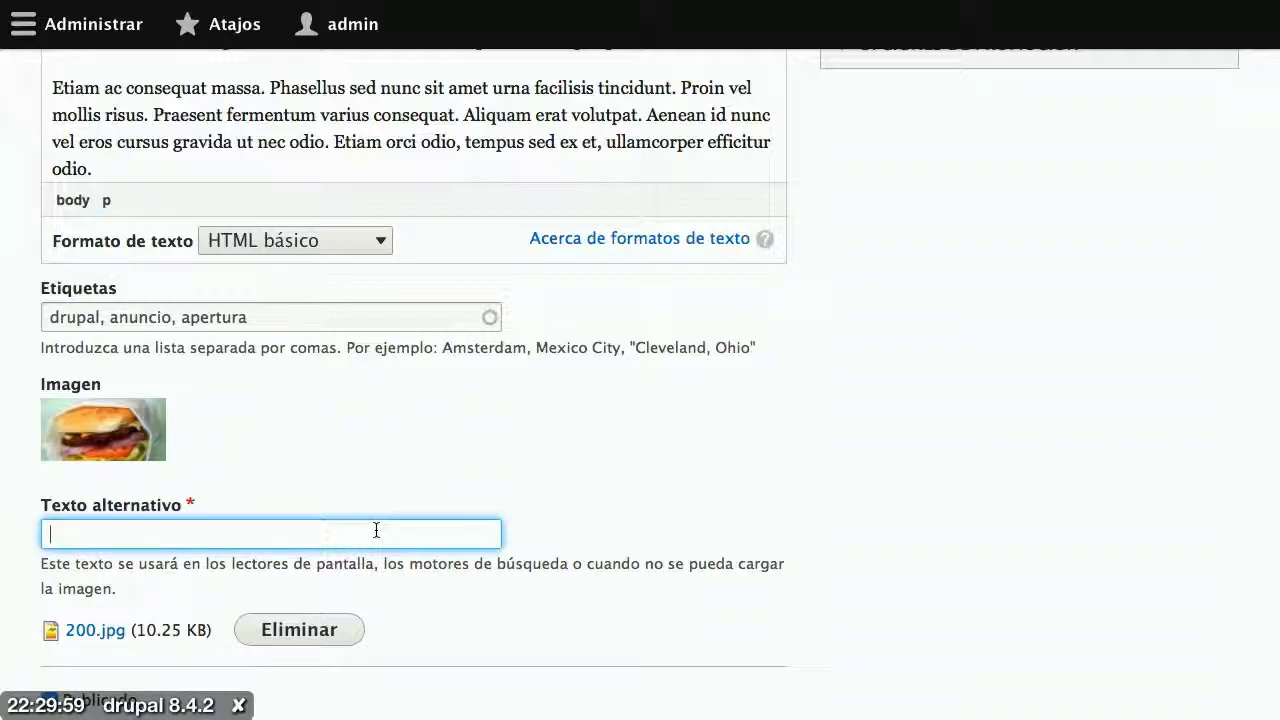
text(Una deliciosa a)
key(BackSpace)
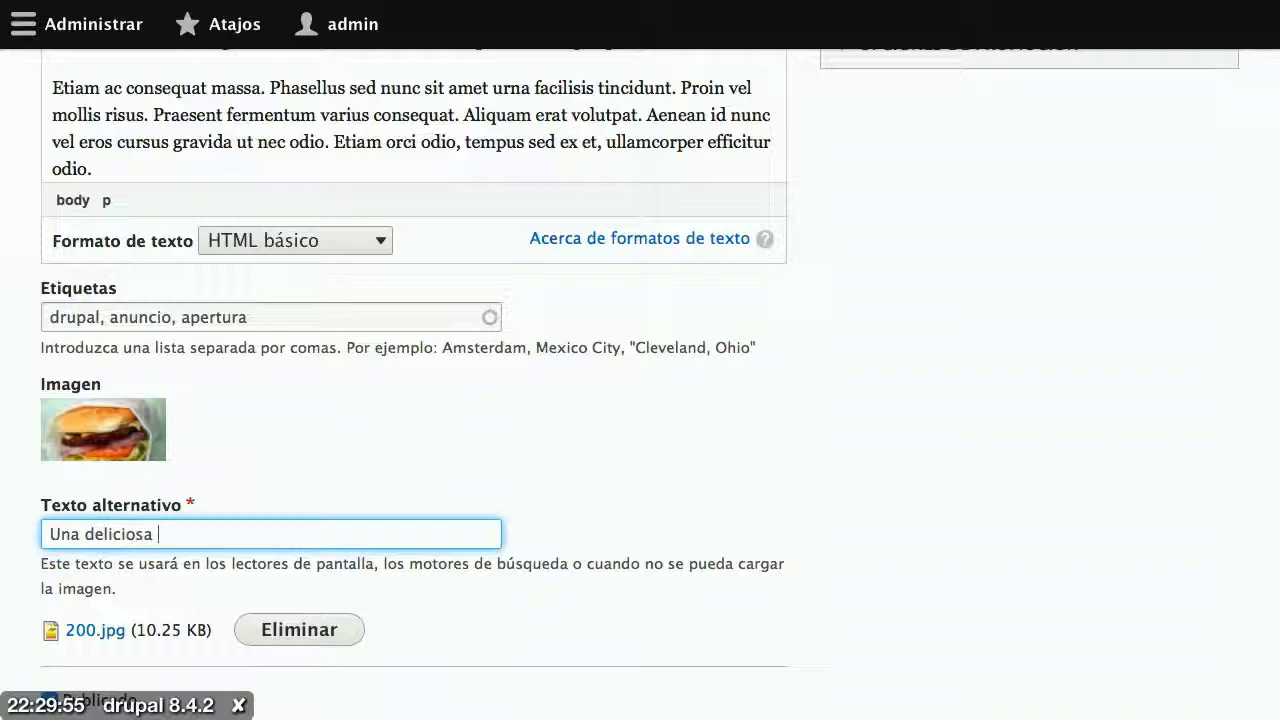
text(hamburguesa)
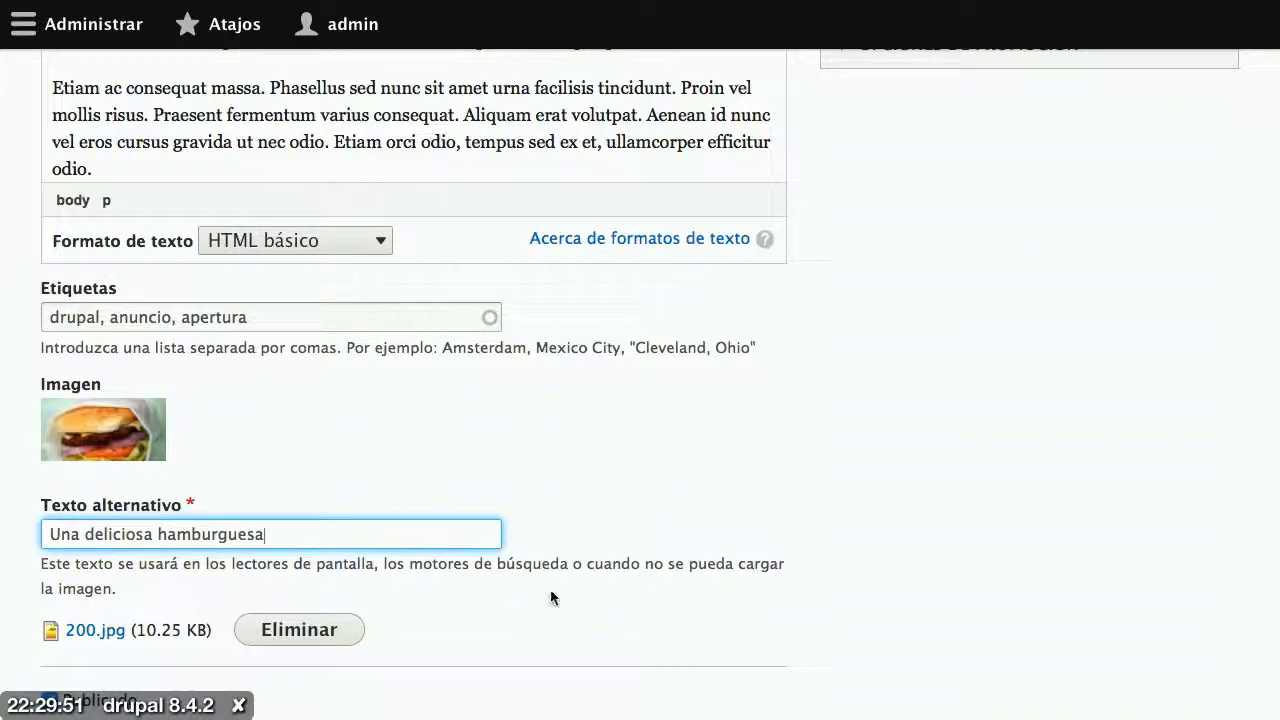
scroll(597, 592, down, 4)
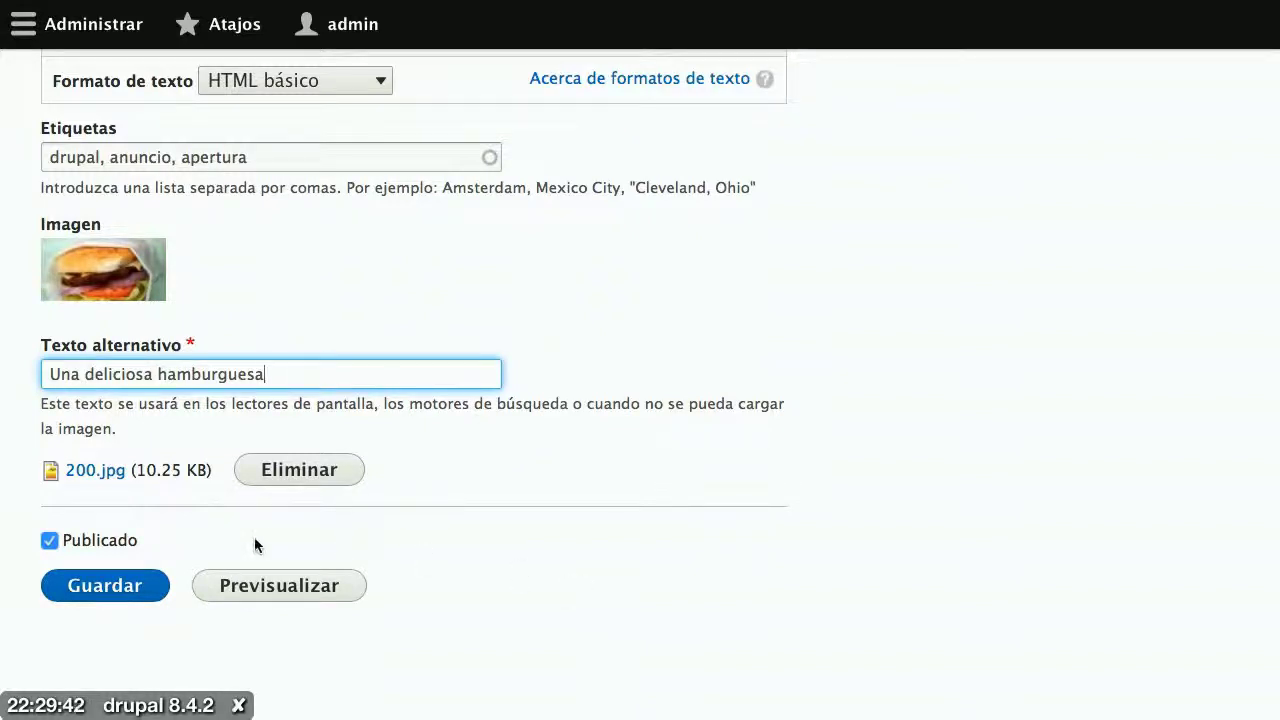
click(117, 590)
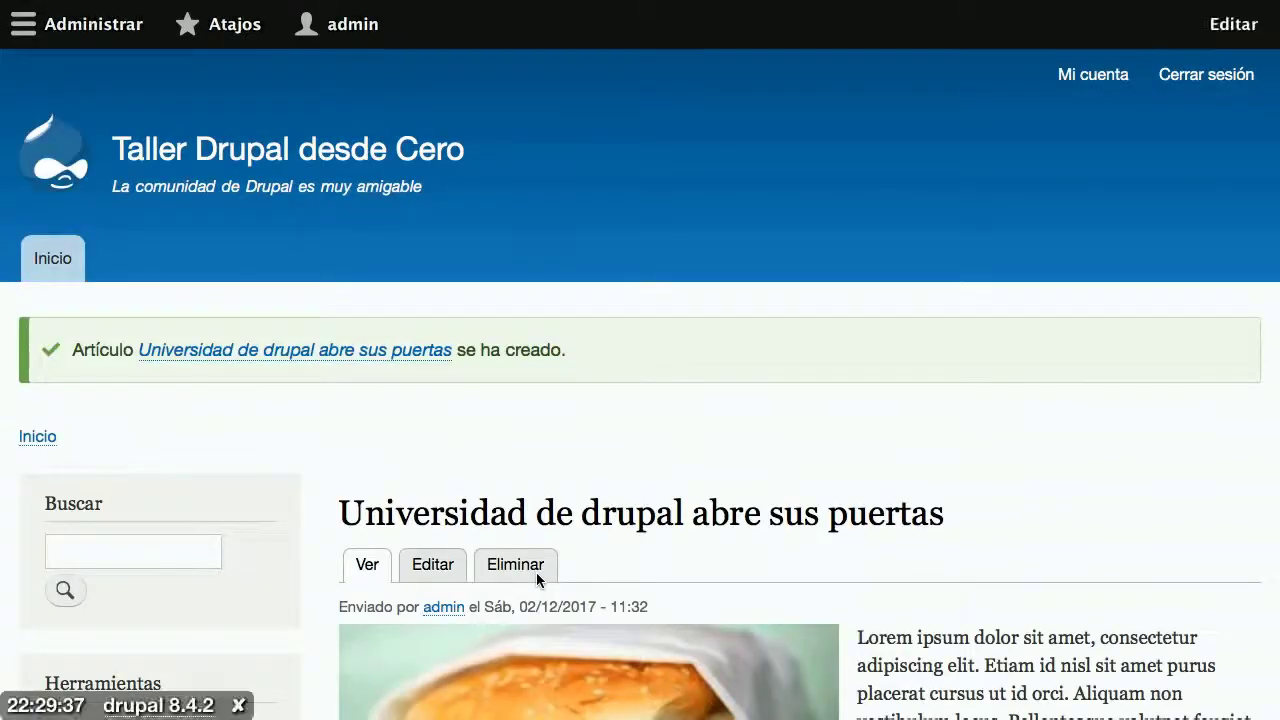
Look over the saved article's page, and examine how its summary is displayed on the site's home page.
scroll(536, 572, down, 5)
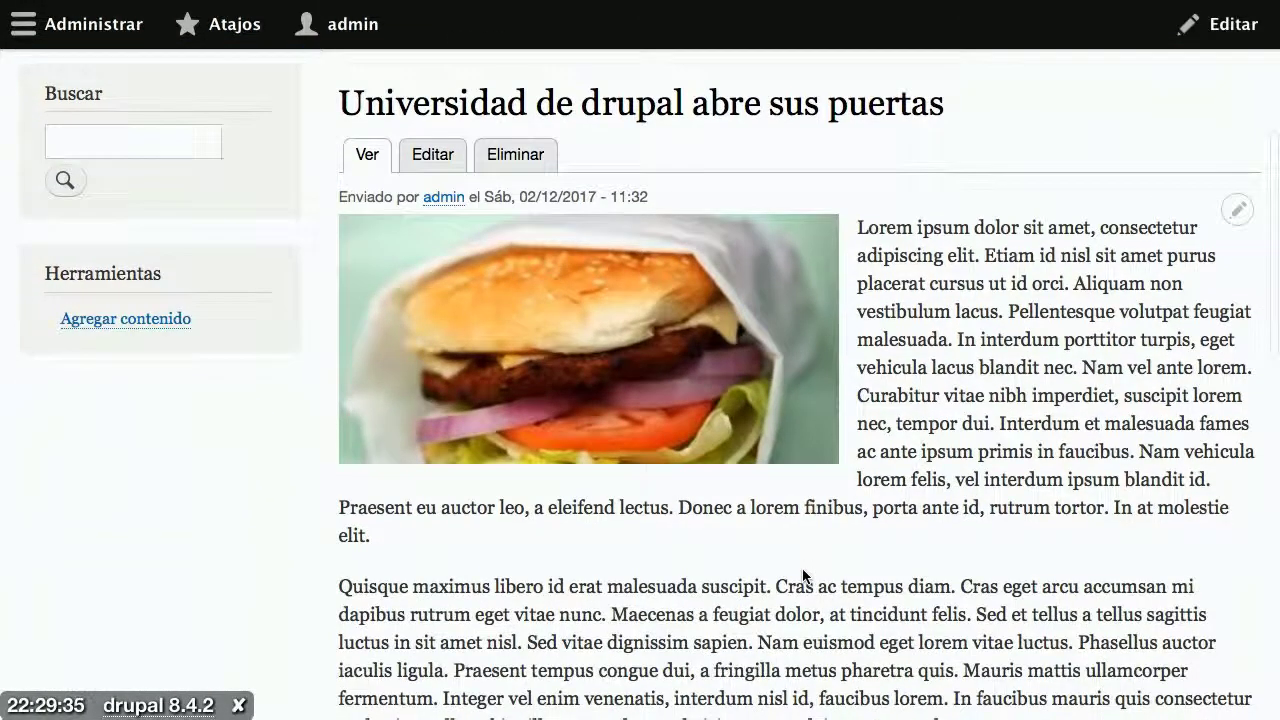
scroll(803, 575, down, 4)
scroll(802, 576, up, 9)
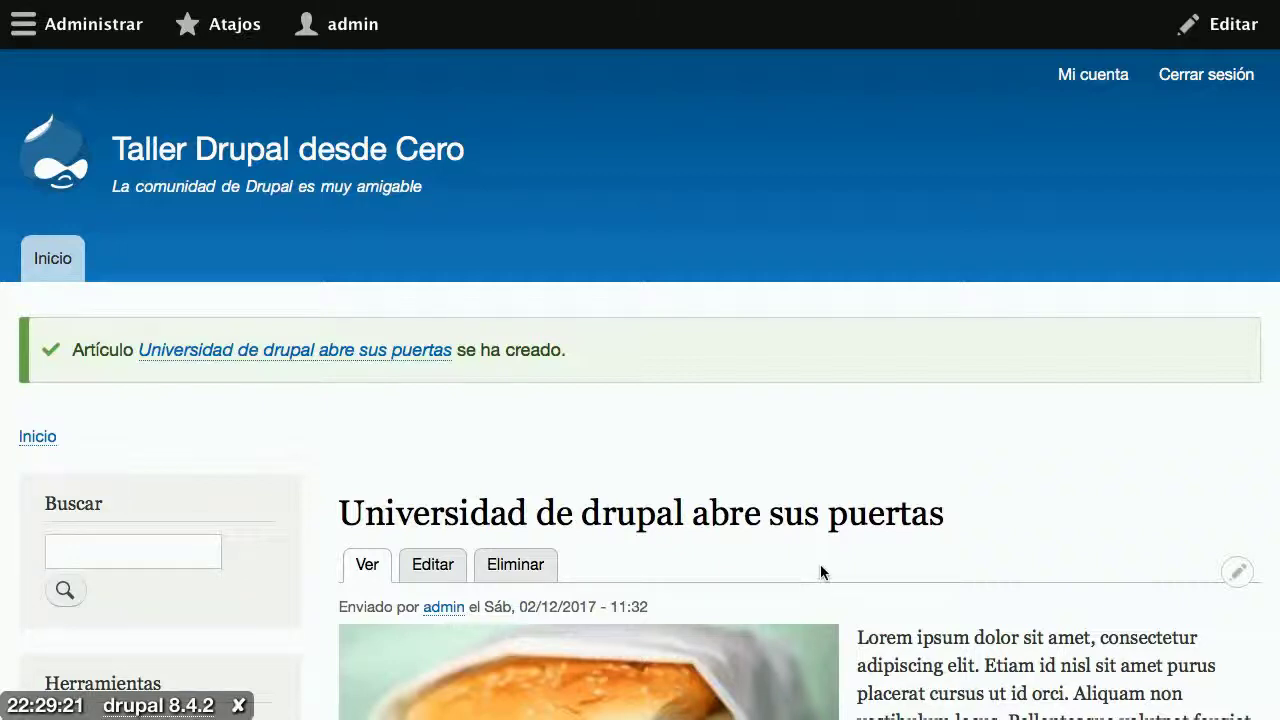
scroll(820, 564, down, 5)
scroll(820, 564, up, 5)
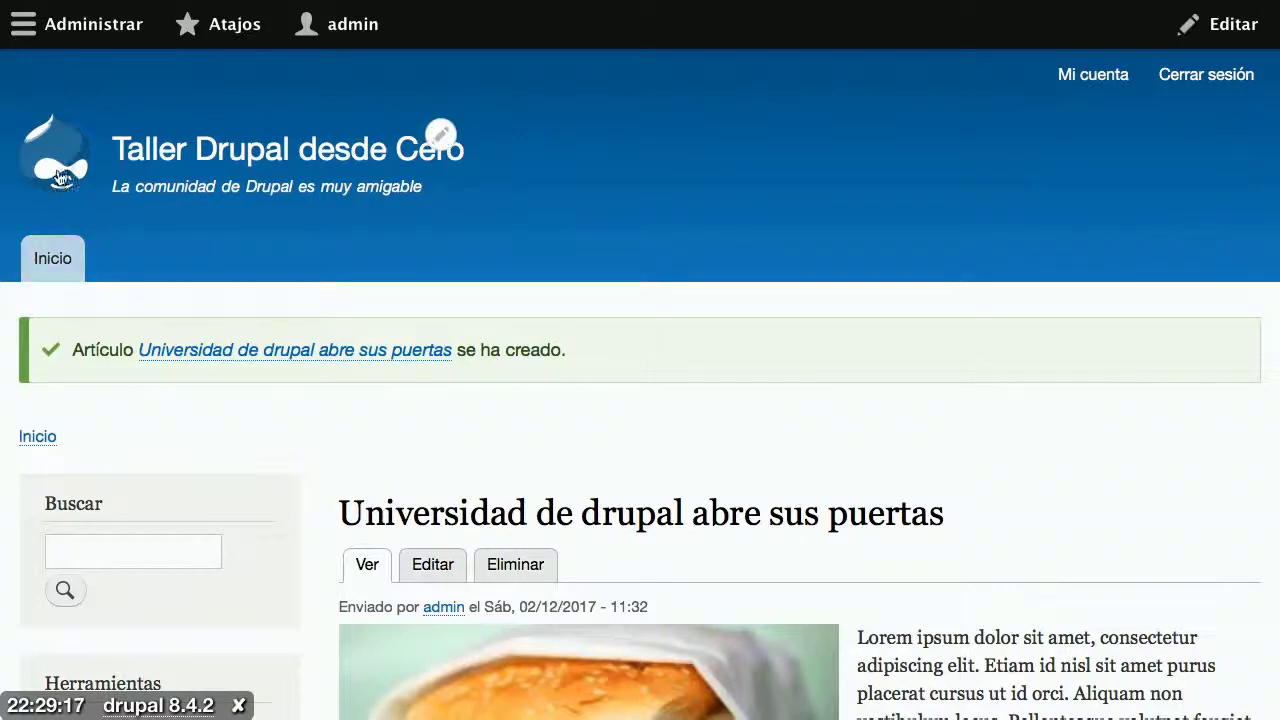
click(183, 160)
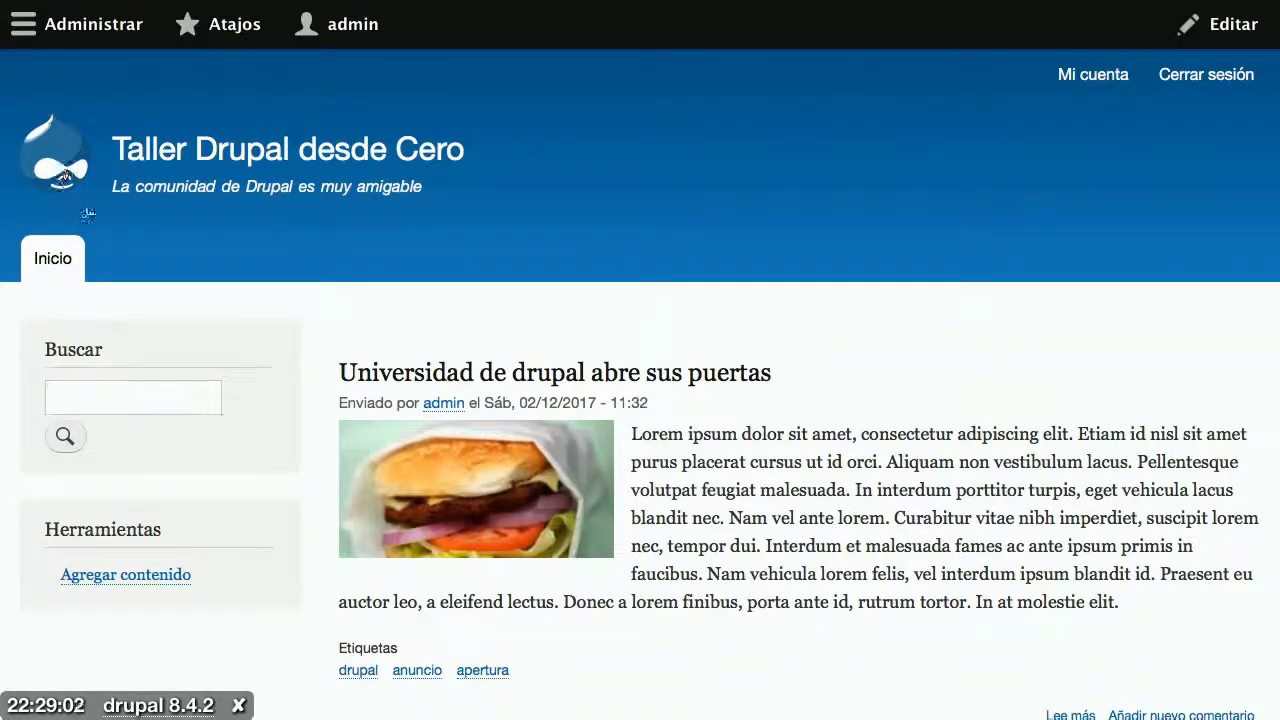
scroll(557, 409, down, 5)
scroll(557, 417, up, 5)
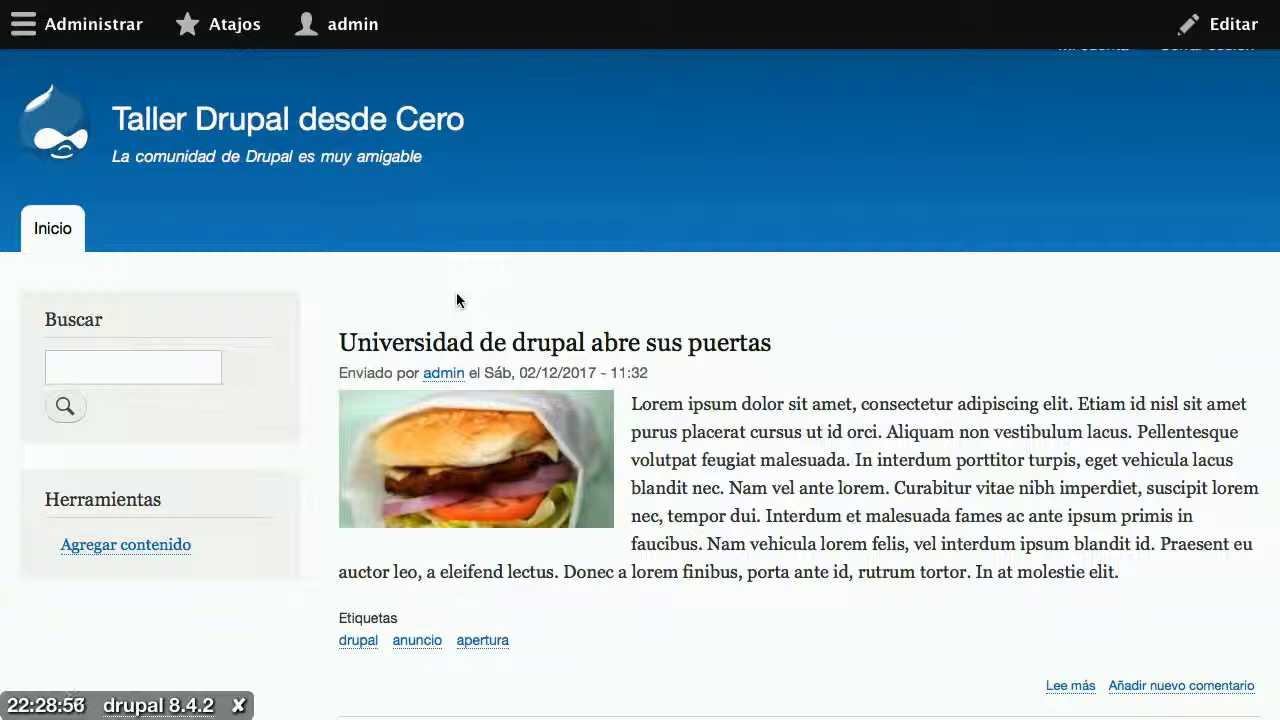
scroll(502, 367, down, 5)
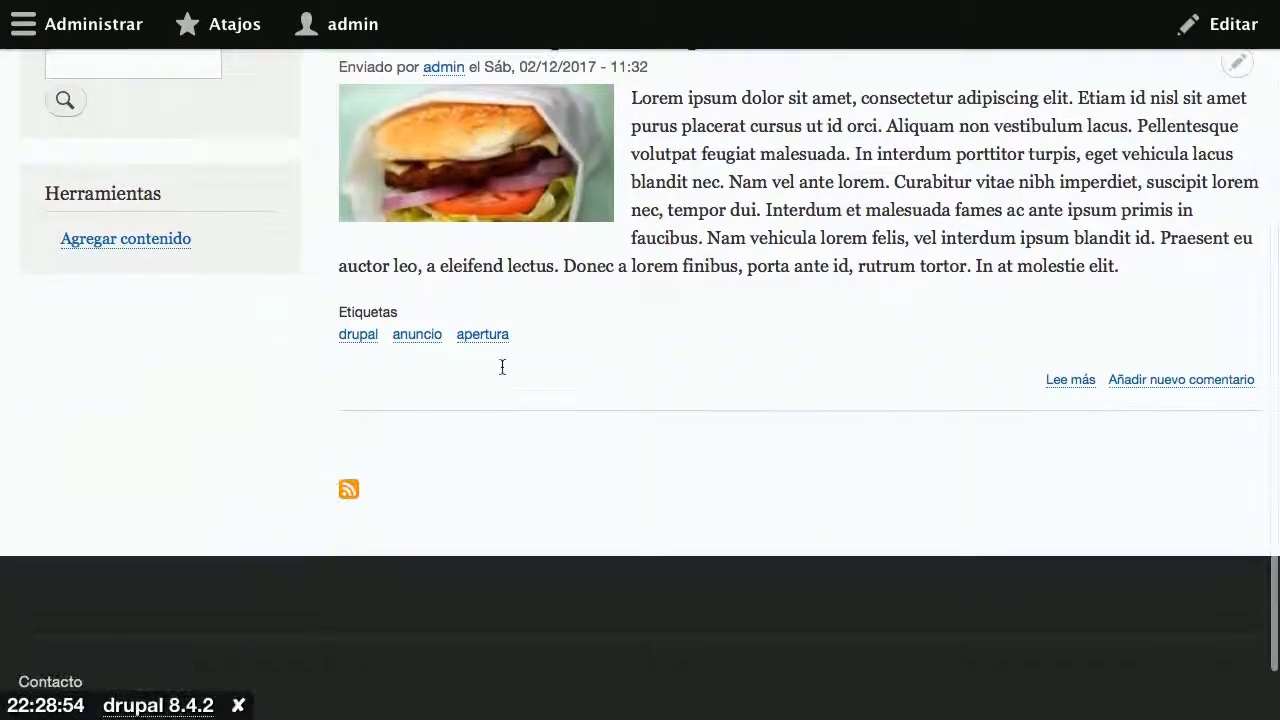
scroll(502, 367, up, 4)
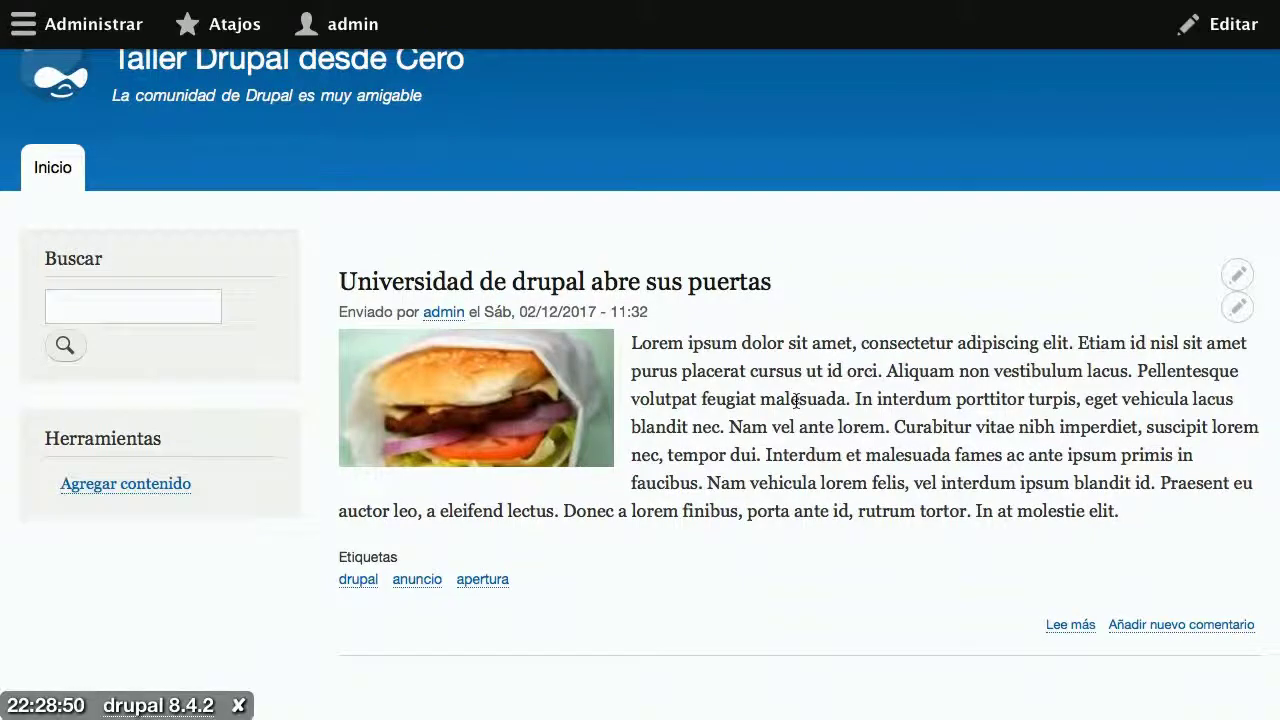
Start a new article titled "Curso de desarrollo de módulos en drupal".
click(130, 490)
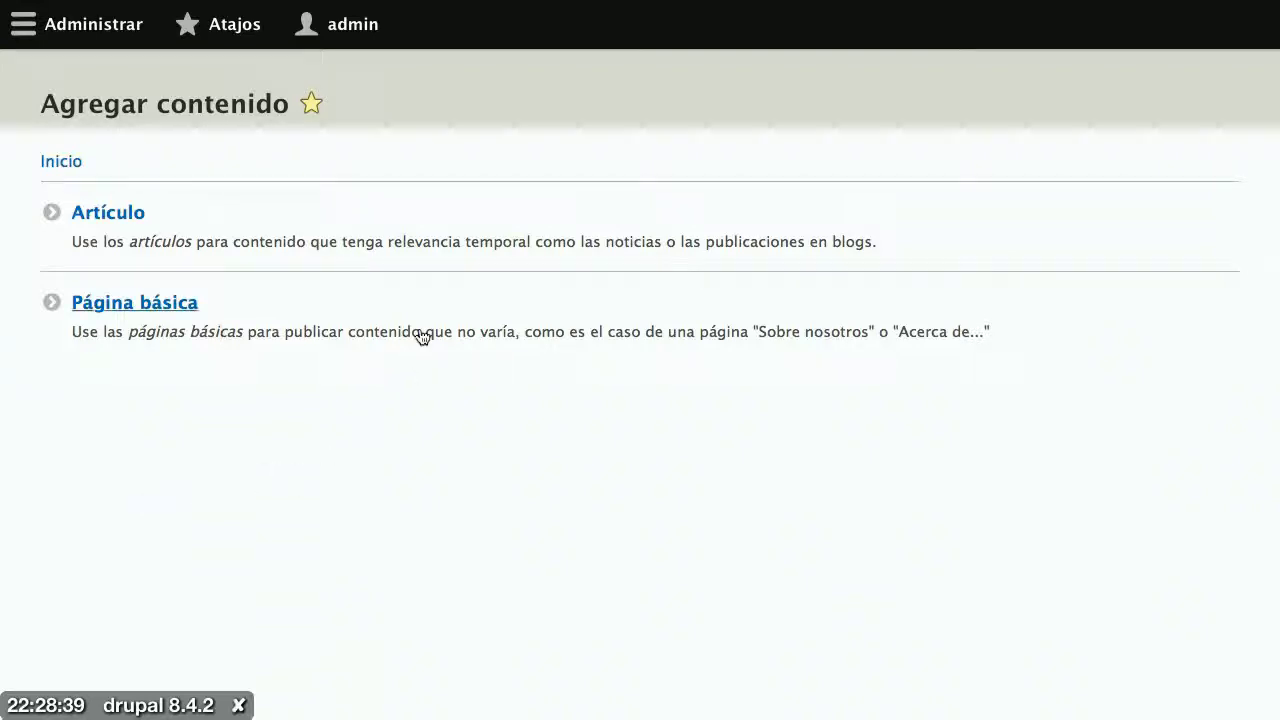
click(111, 216)
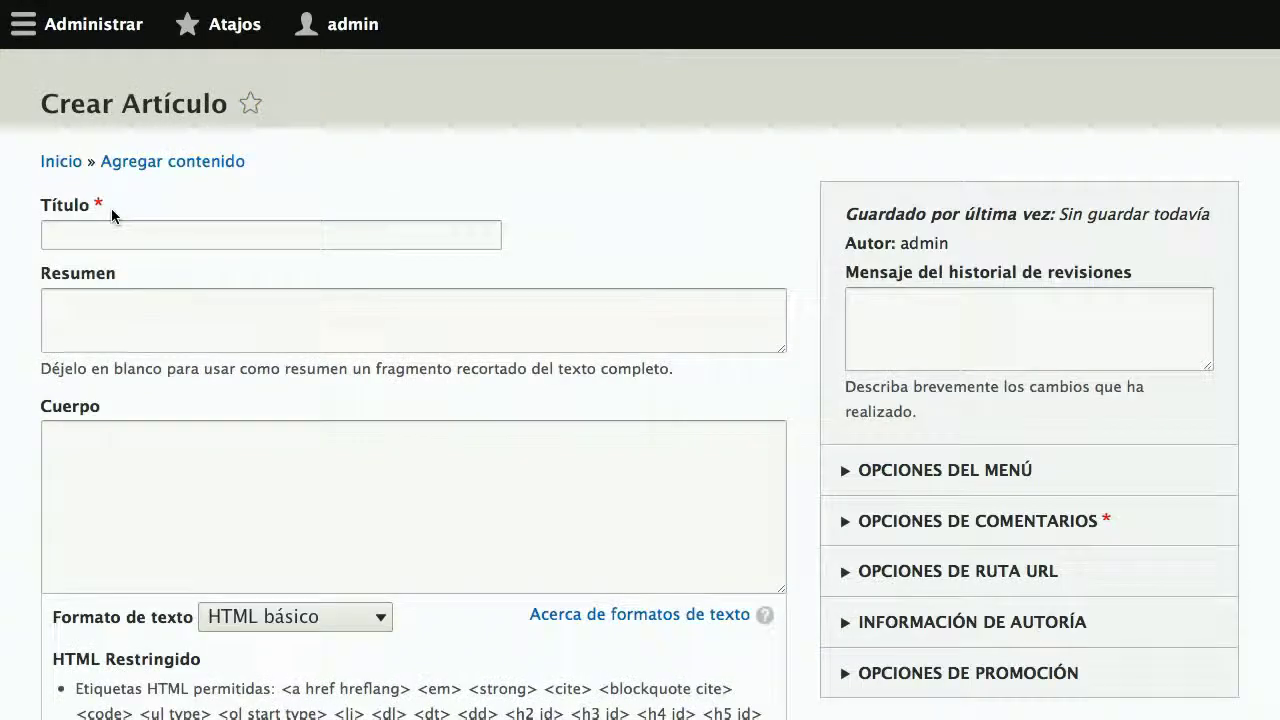
click(152, 238)
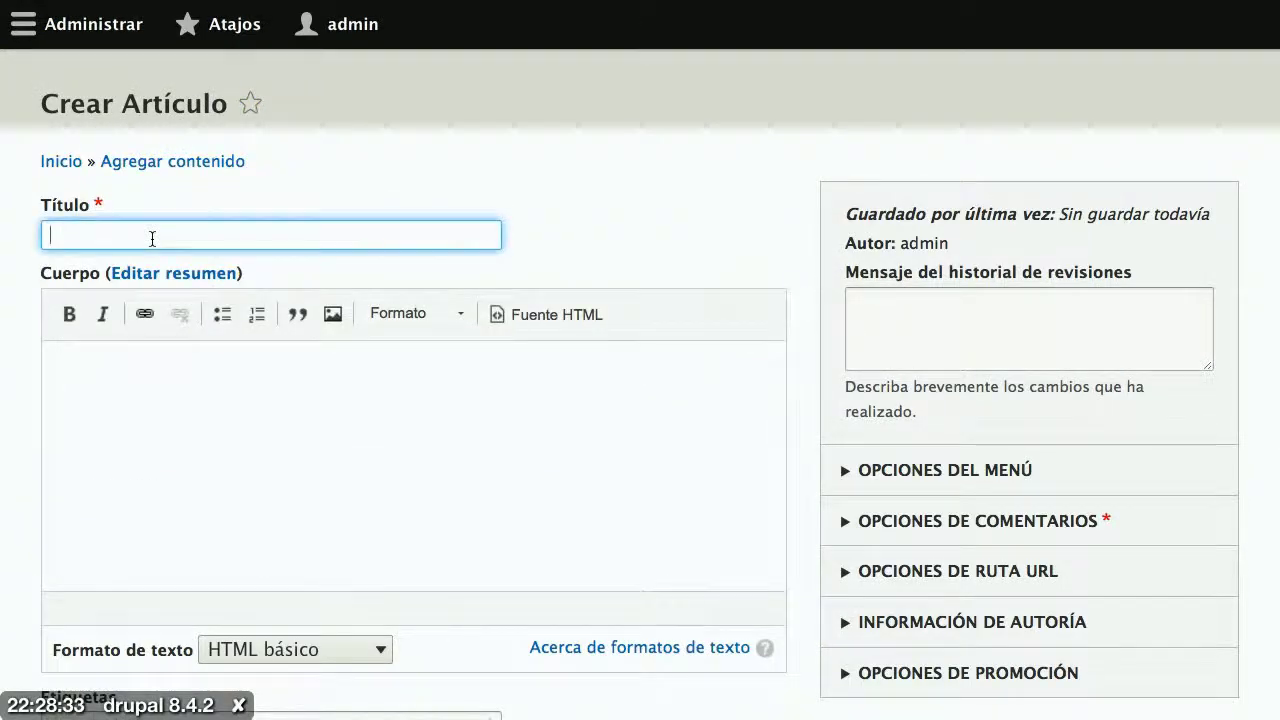
text(Curso de )
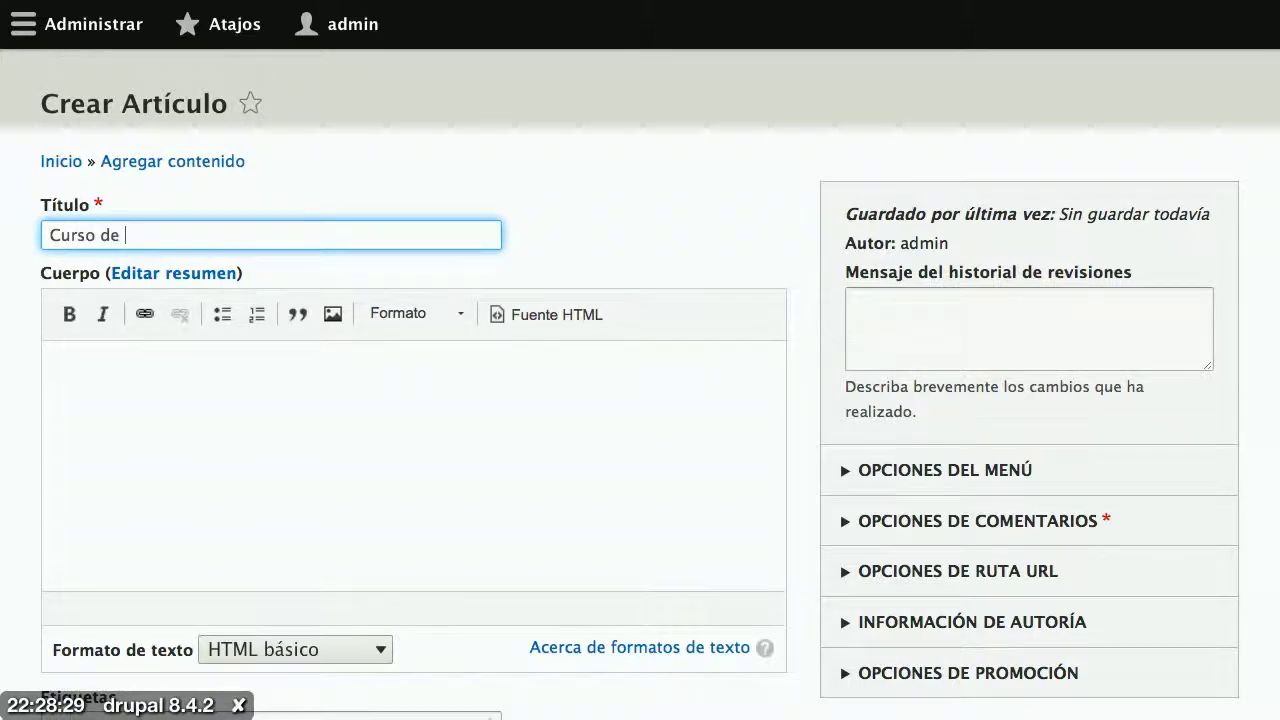
text(desarrollo de módulos)
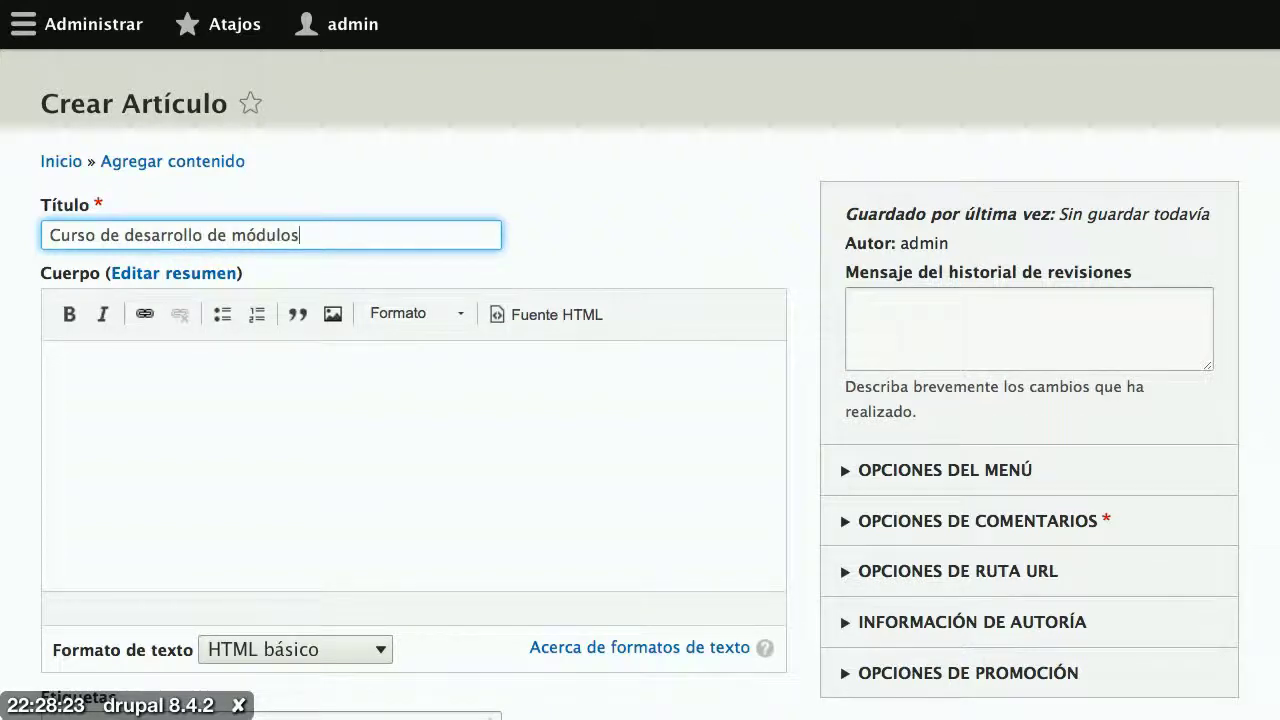
text( en drupal)
Copy the fourth generated Lorem Ipsum paragraph, starting with "Integer blandit magna", into the body of the new article.
key(super+Tab)
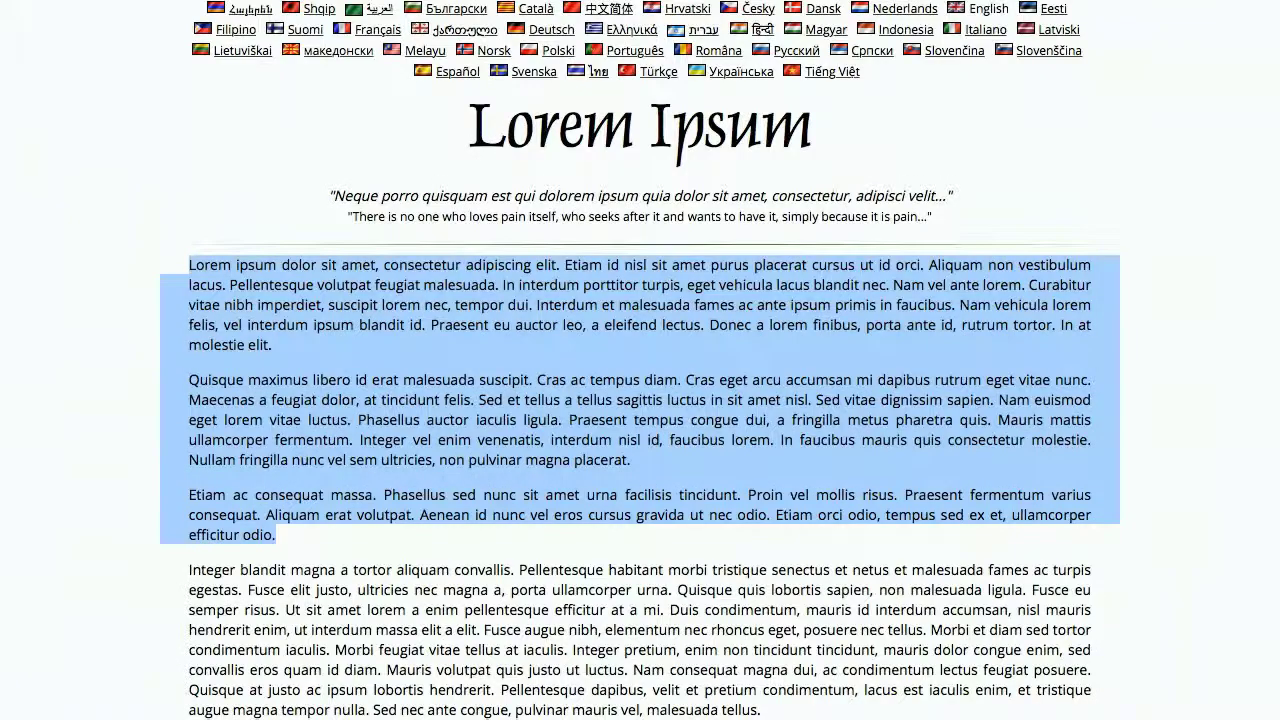
scroll(394, 529, down, 3)
drag(780, 504, 186, 364)
key(super+c)
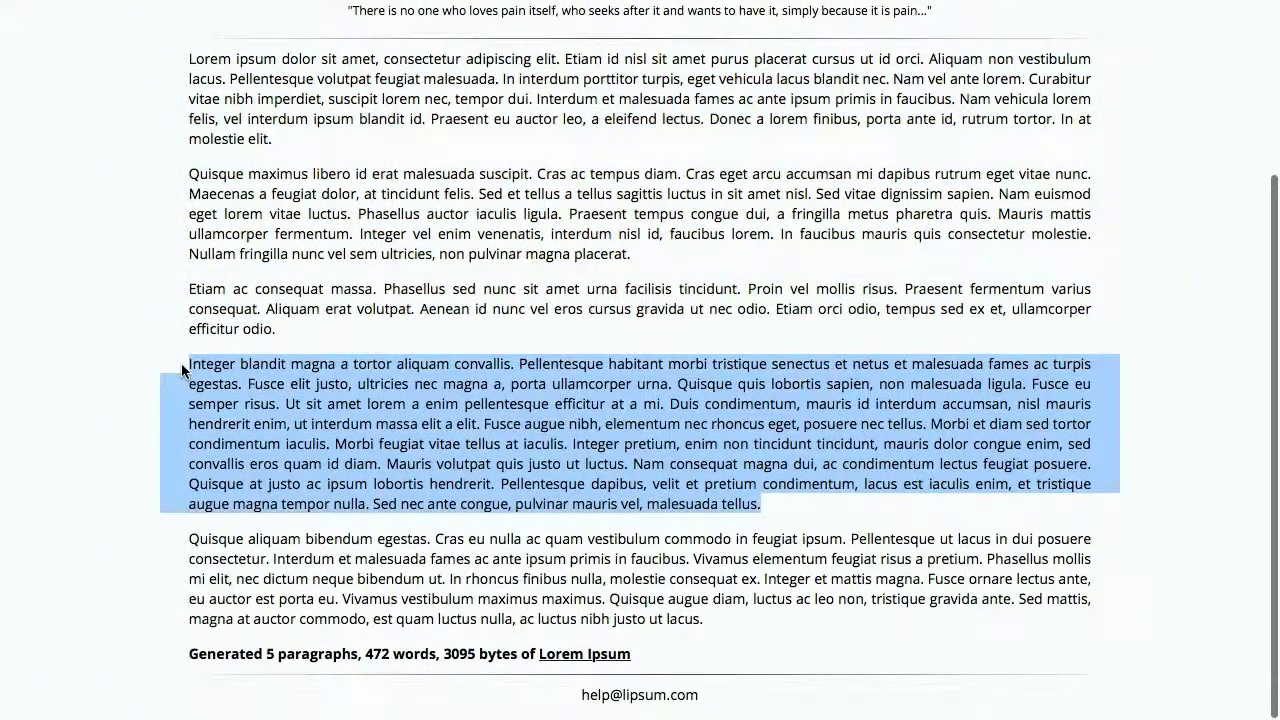
key(super+Tab)
key(super+v)
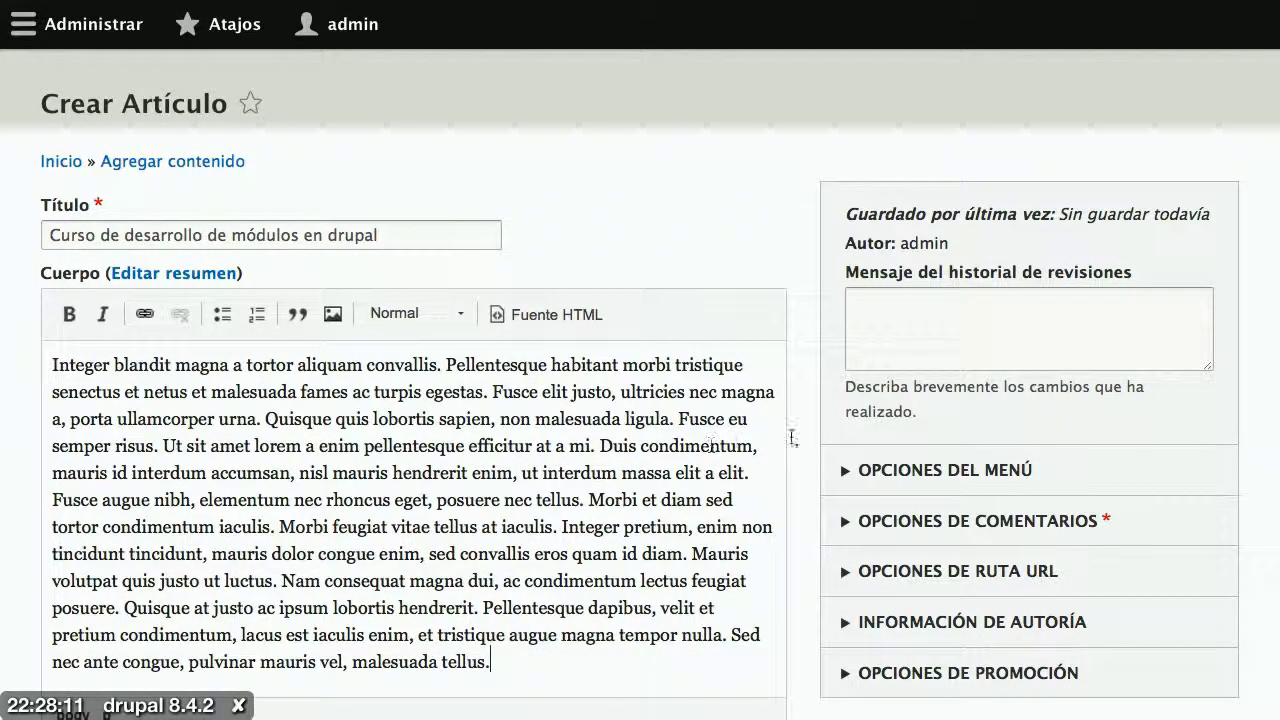
Add the existing tag "drupal" to the article from the autocomplete suggestions.
scroll(818, 550, down, 5)
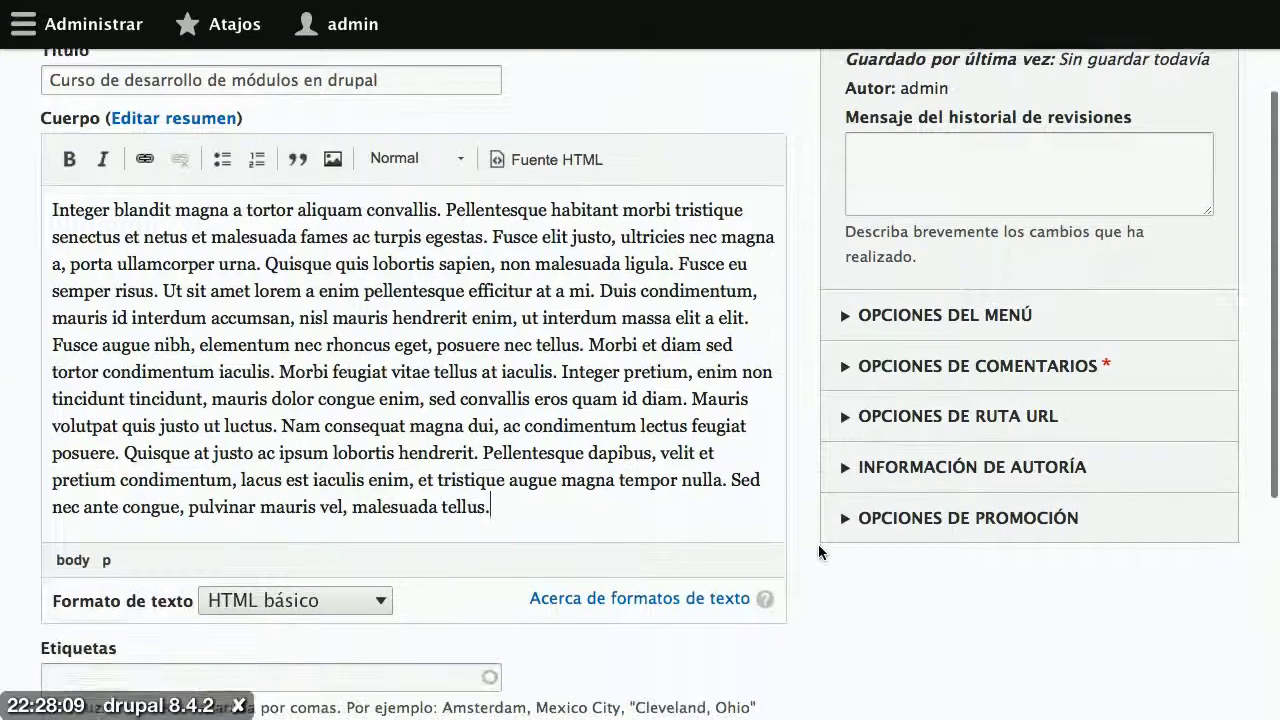
click(340, 601)
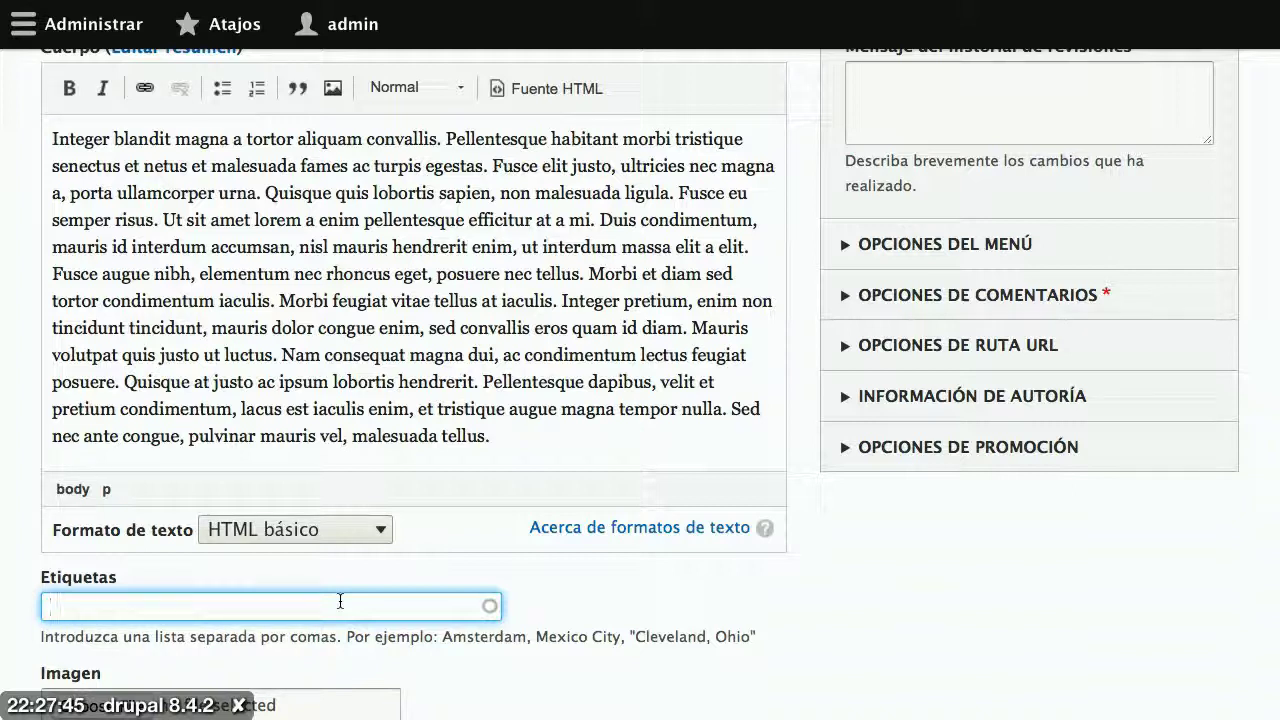
text(d)
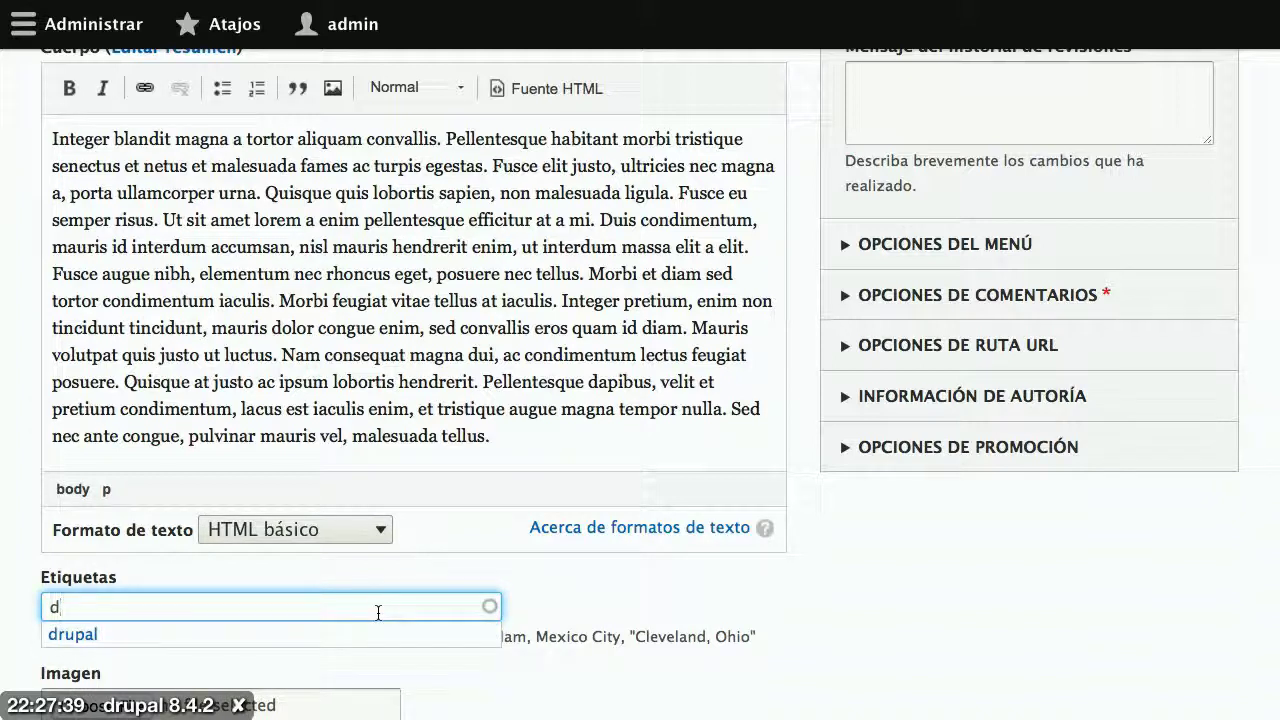
click(243, 640)
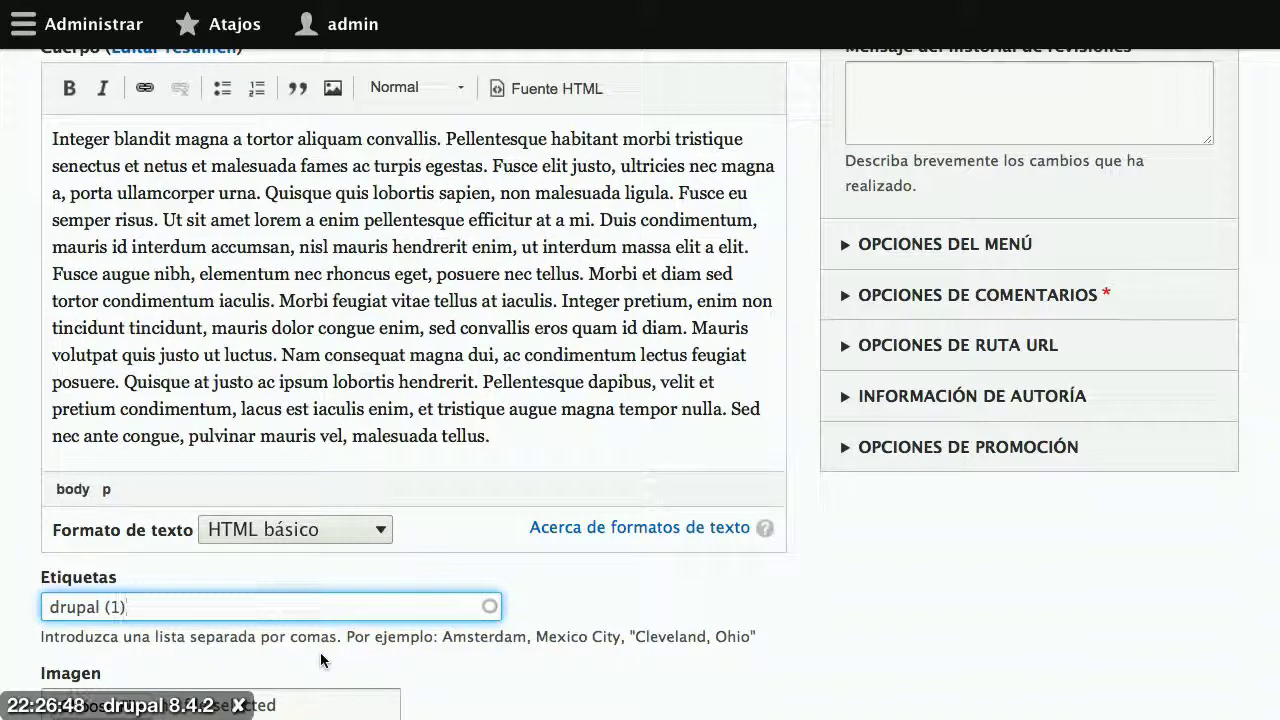
Add the further tags "desarrollo de módulos" and "curso" after the drupal tag.
text(, consr)
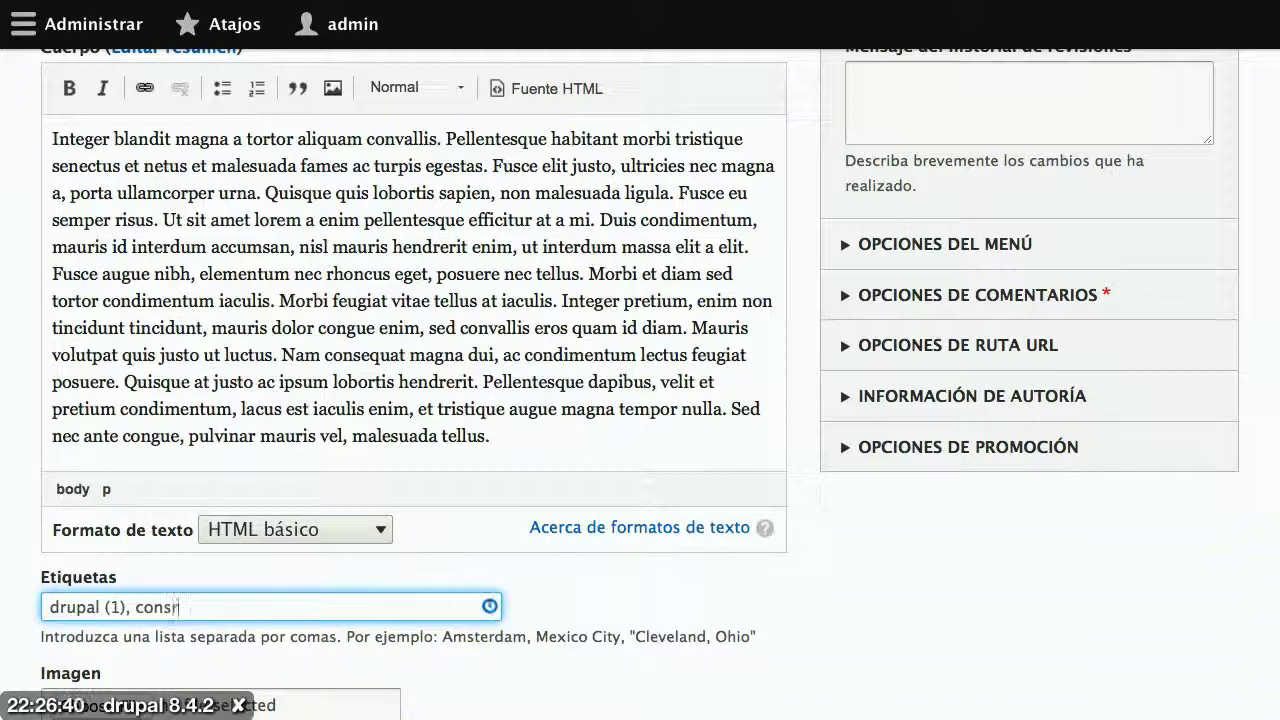
key(BackSpace)
text(trucción)
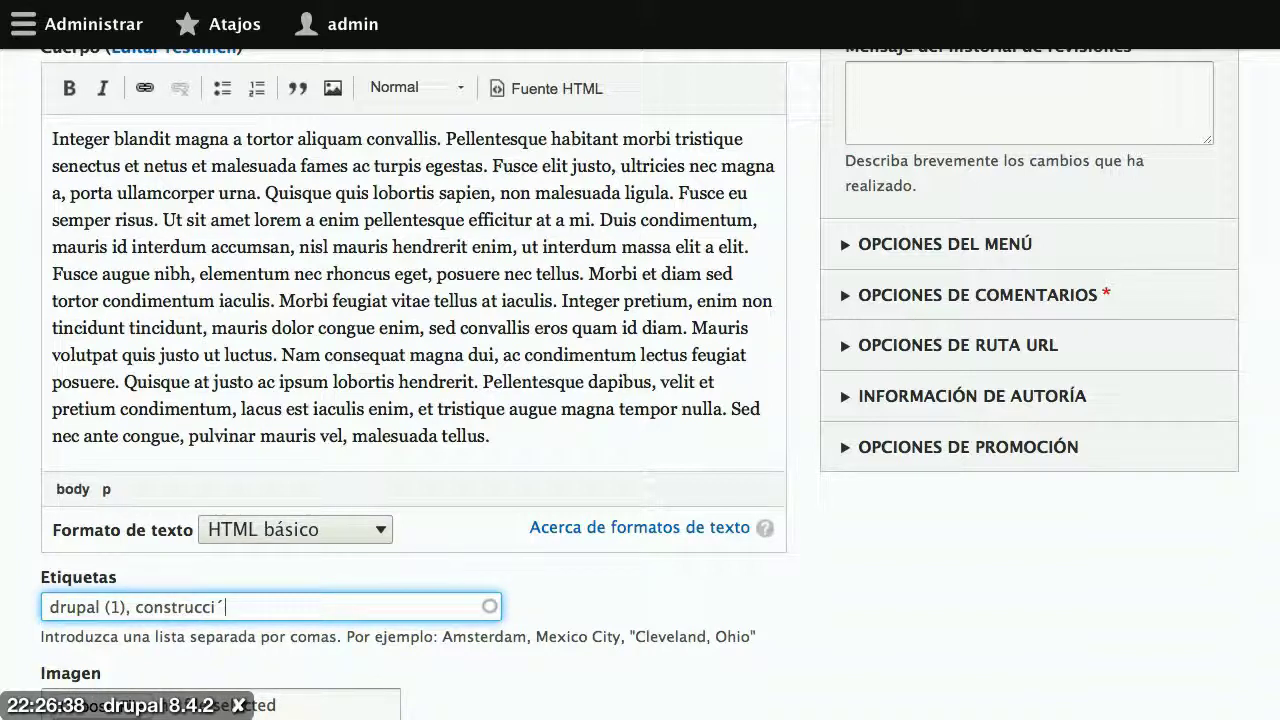
text( de s)
scroll(455, 603, up, 3)
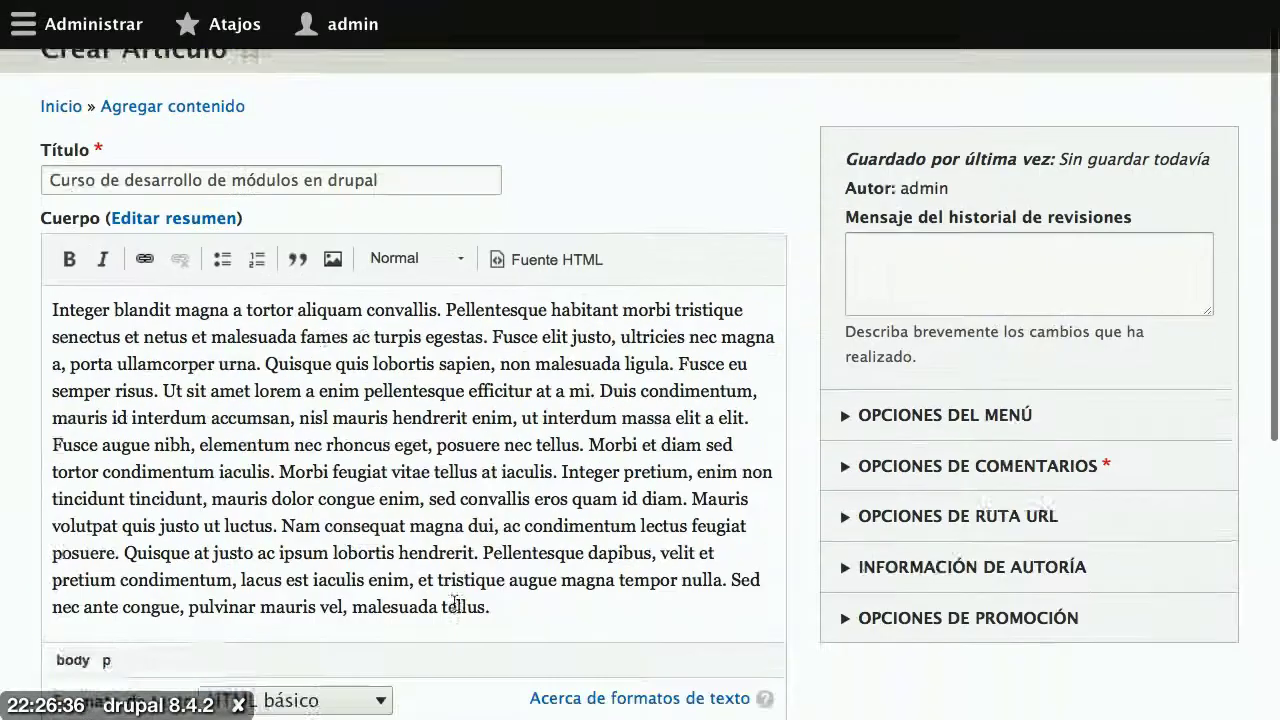
scroll(455, 603, down, 3)
drag(136, 586, 336, 634)
text(desarrol)
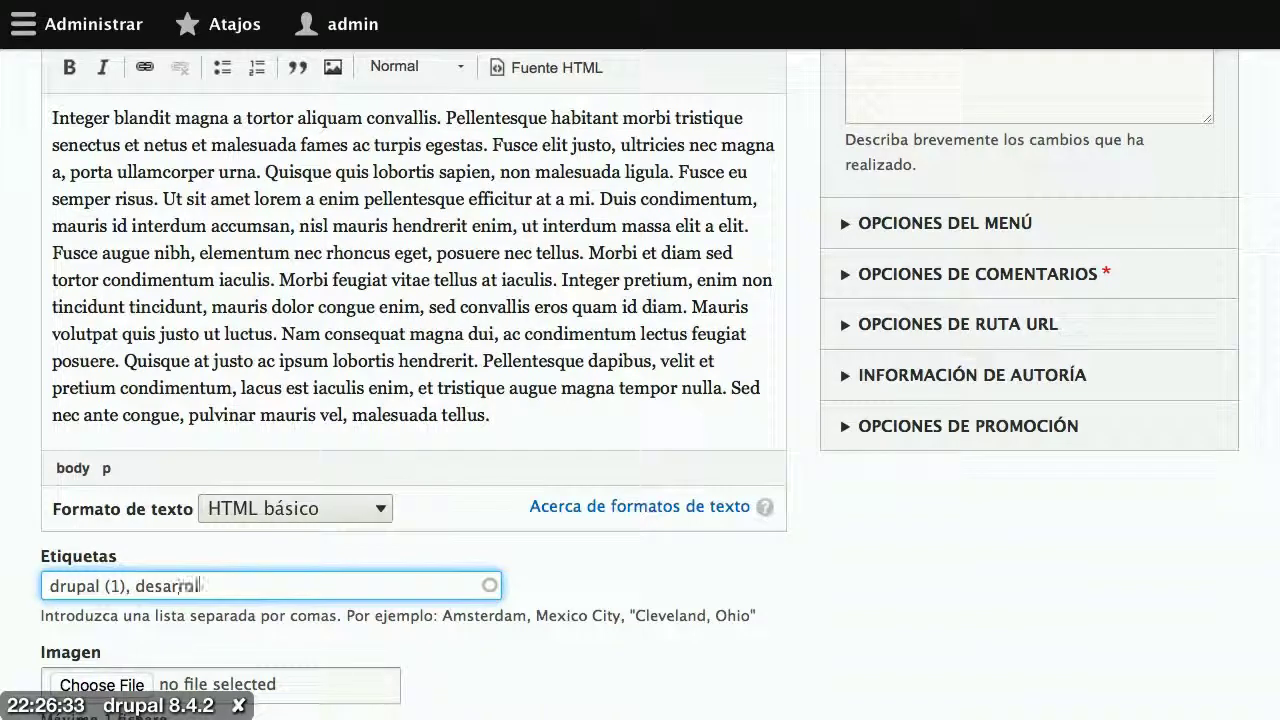
text(lo de módulos)
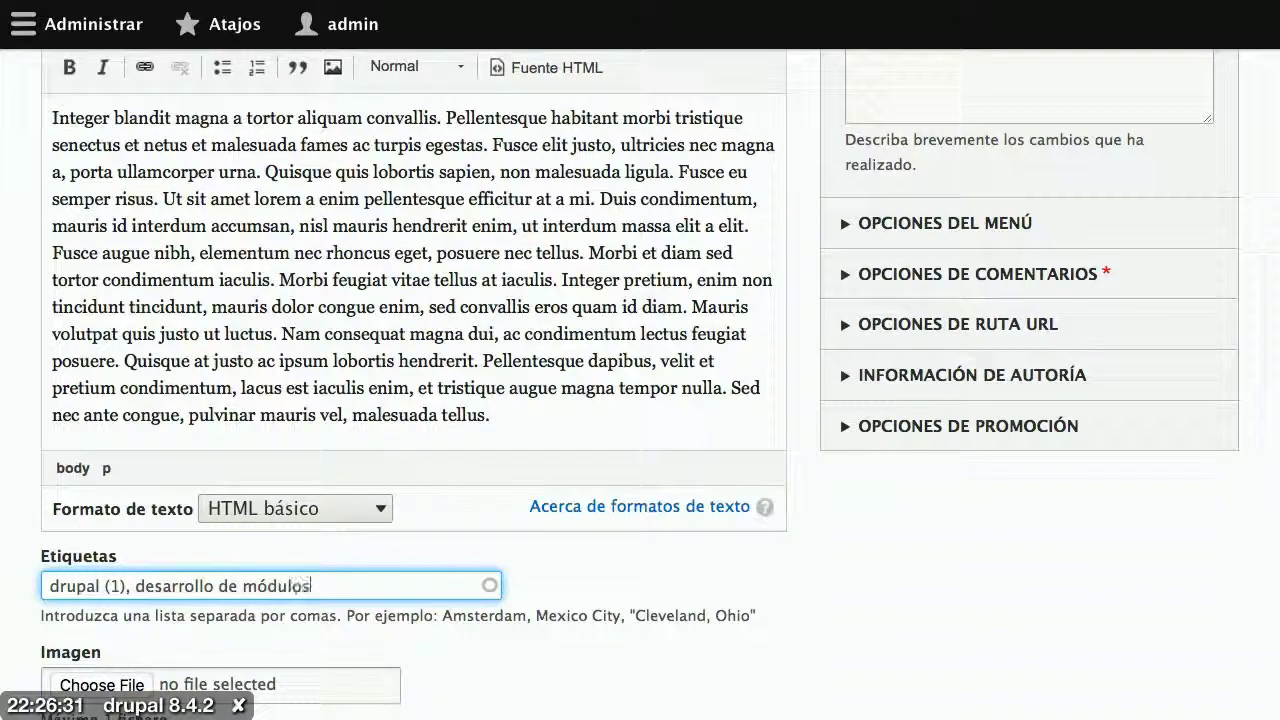
text(,)
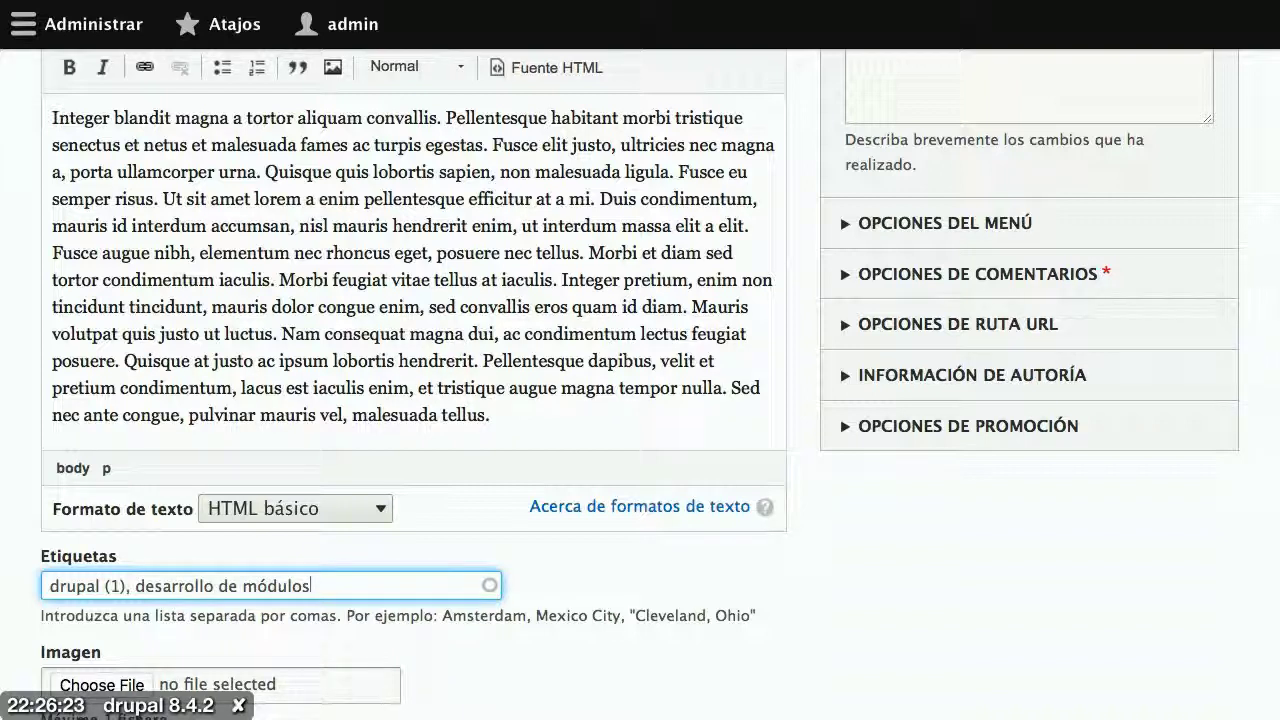
text(, curso)
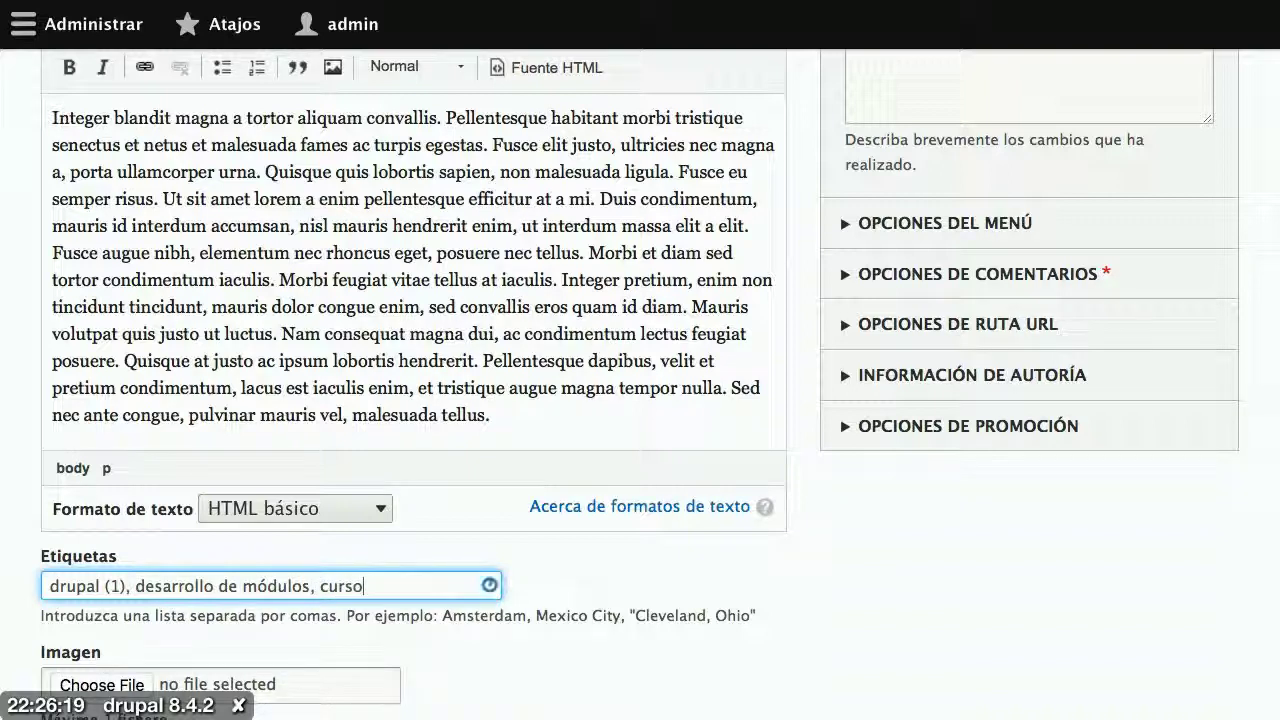
text(,)
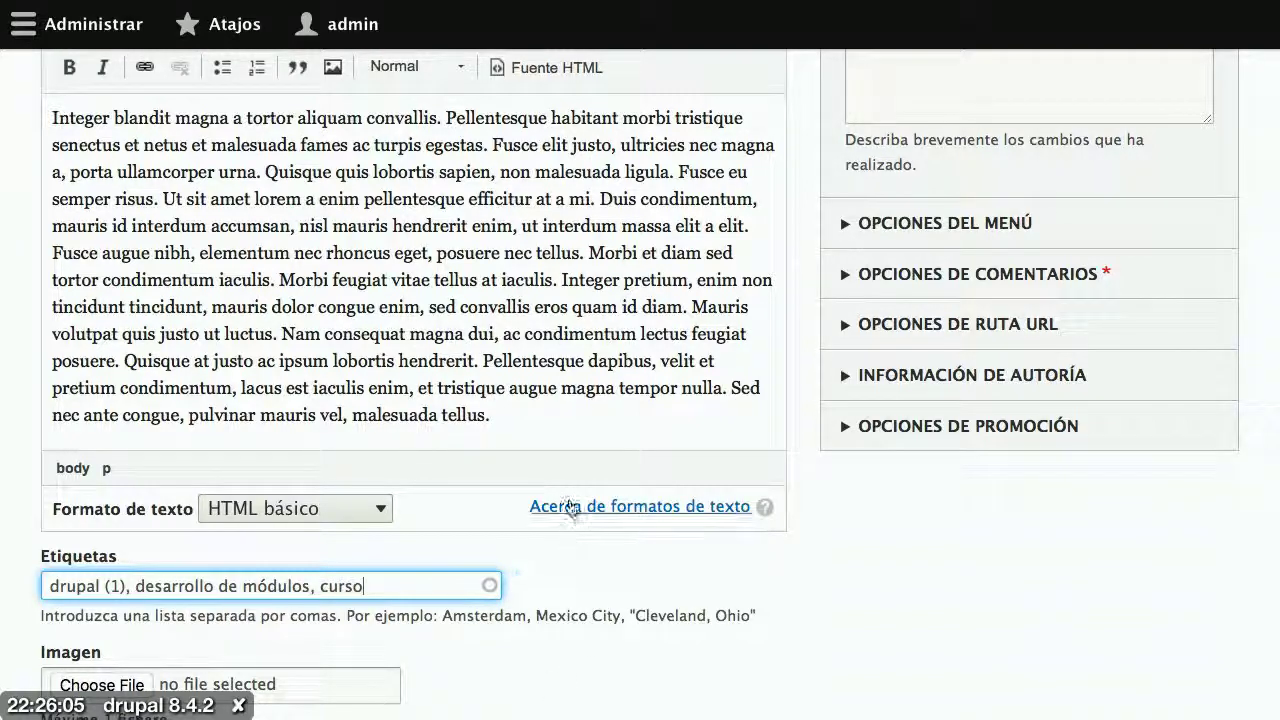
Save the new article as published without an image.
scroll(580, 515, down, 1)
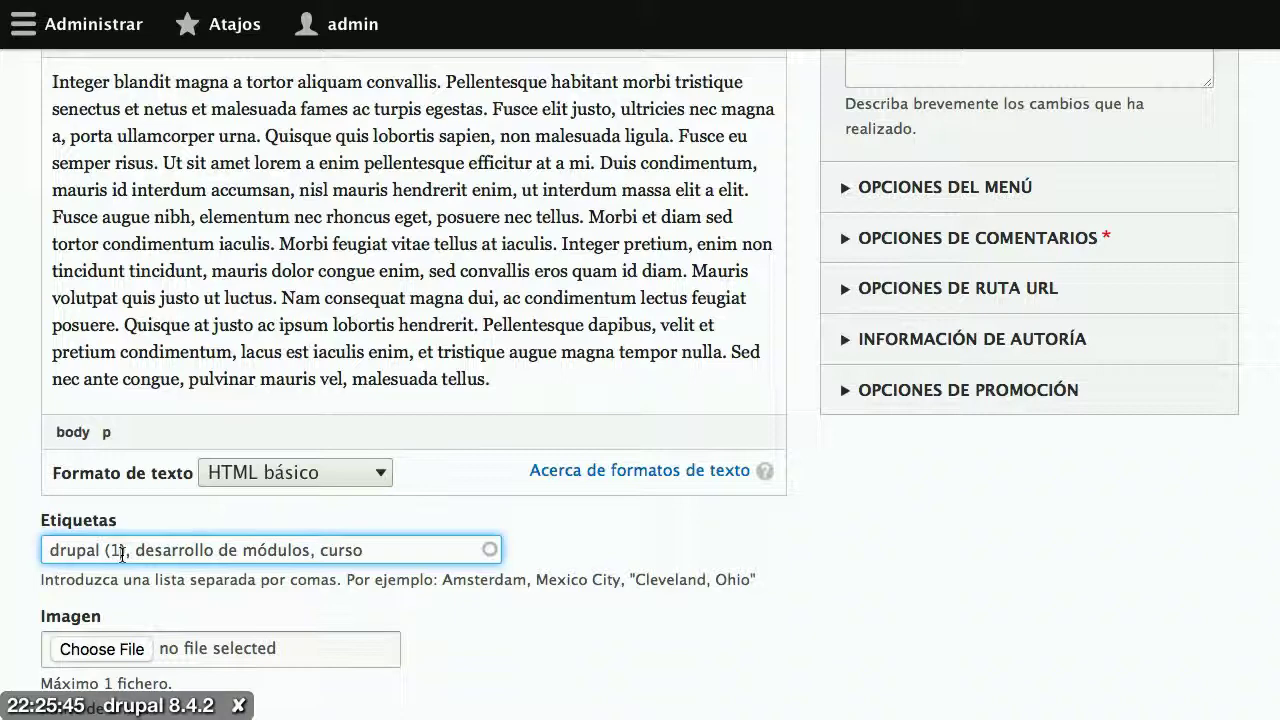
scroll(322, 540, down, 5)
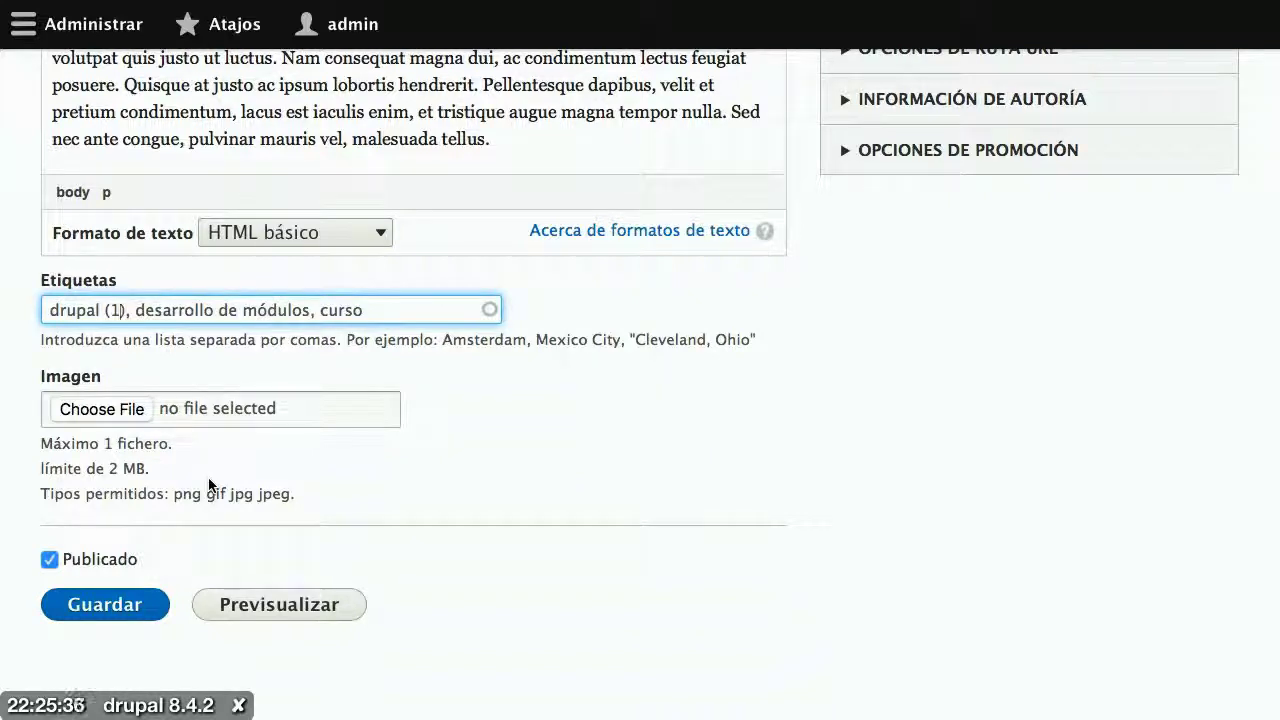
click(112, 606)
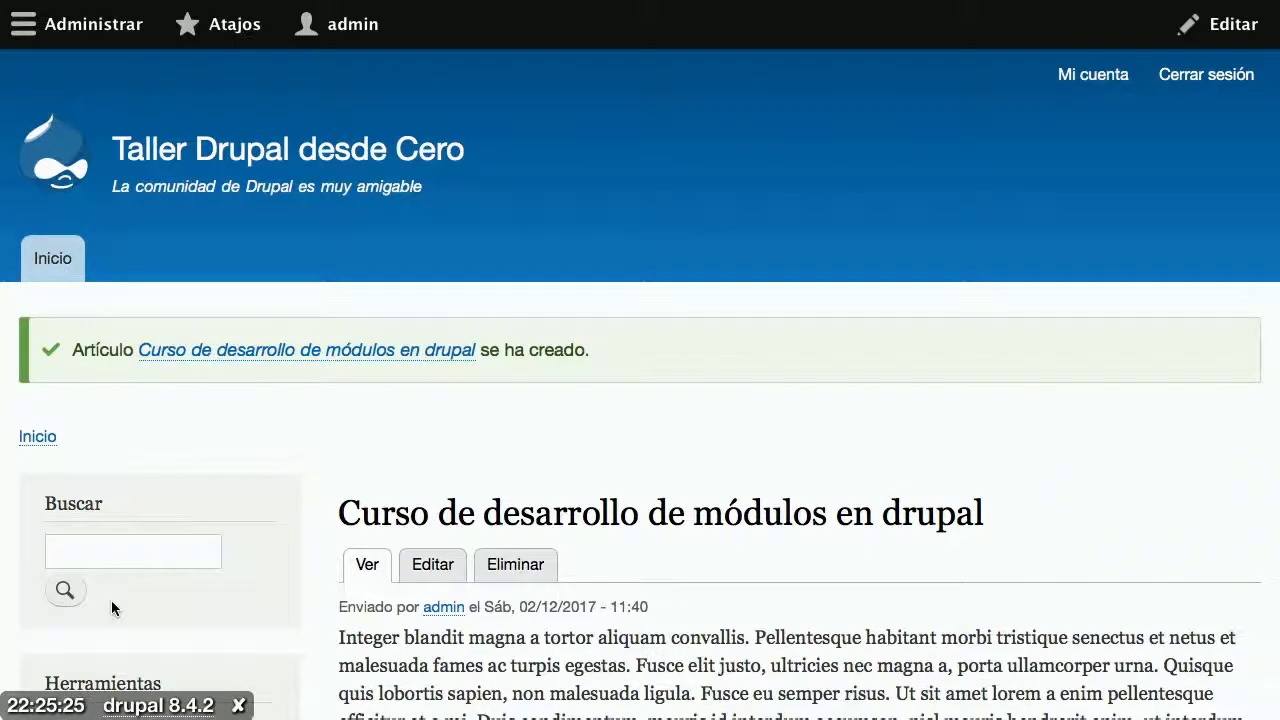
Open a blank article form from the site's content administration and collapse the administration sidebar.
click(108, 38)
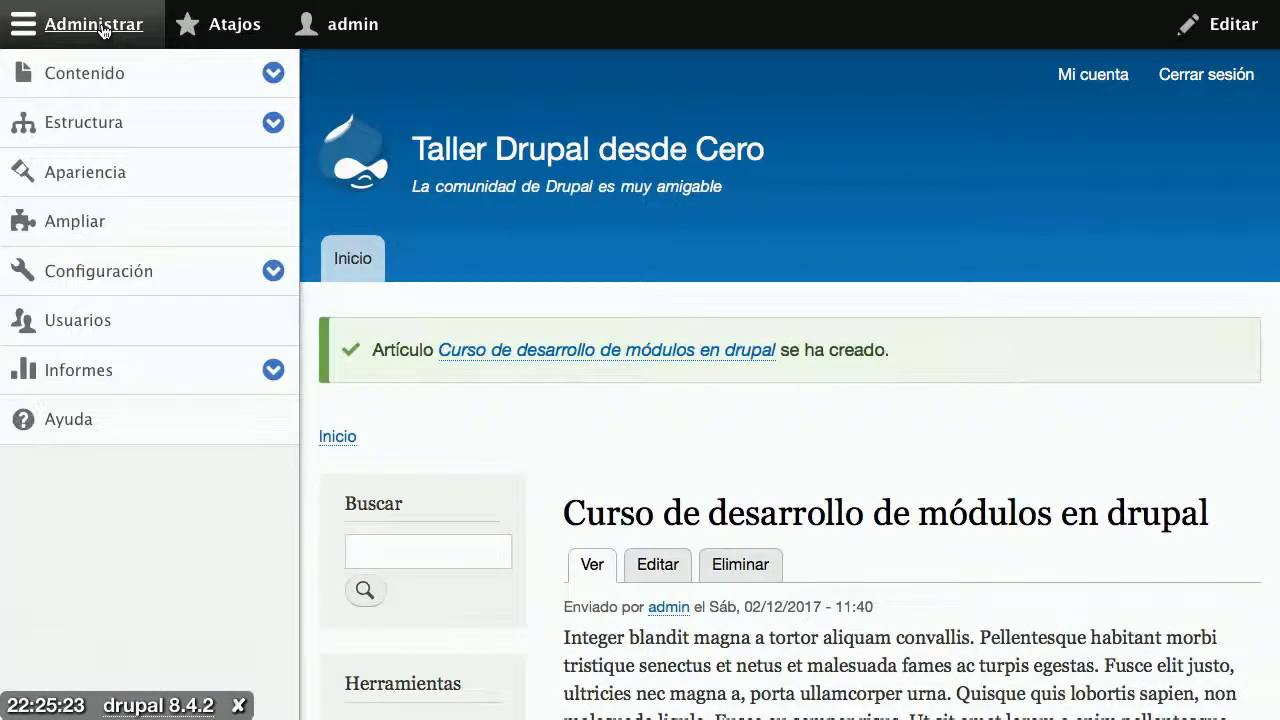
click(100, 80)
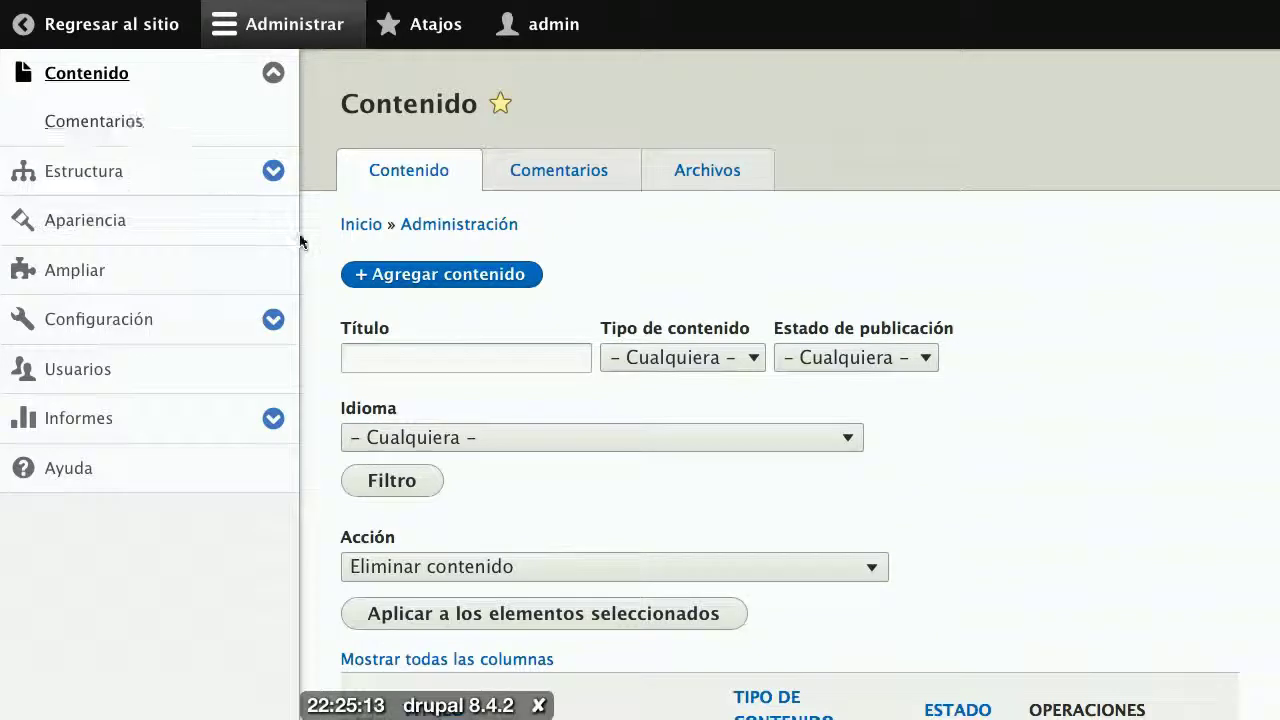
click(444, 274)
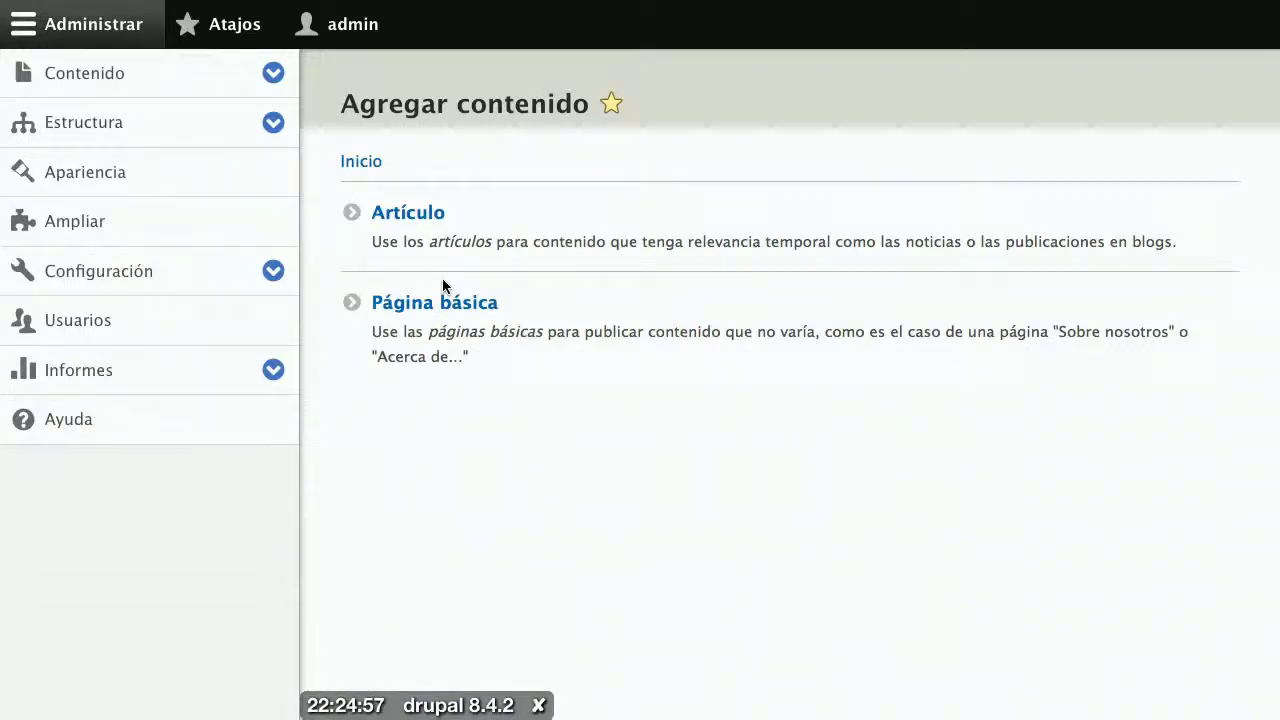
click(425, 217)
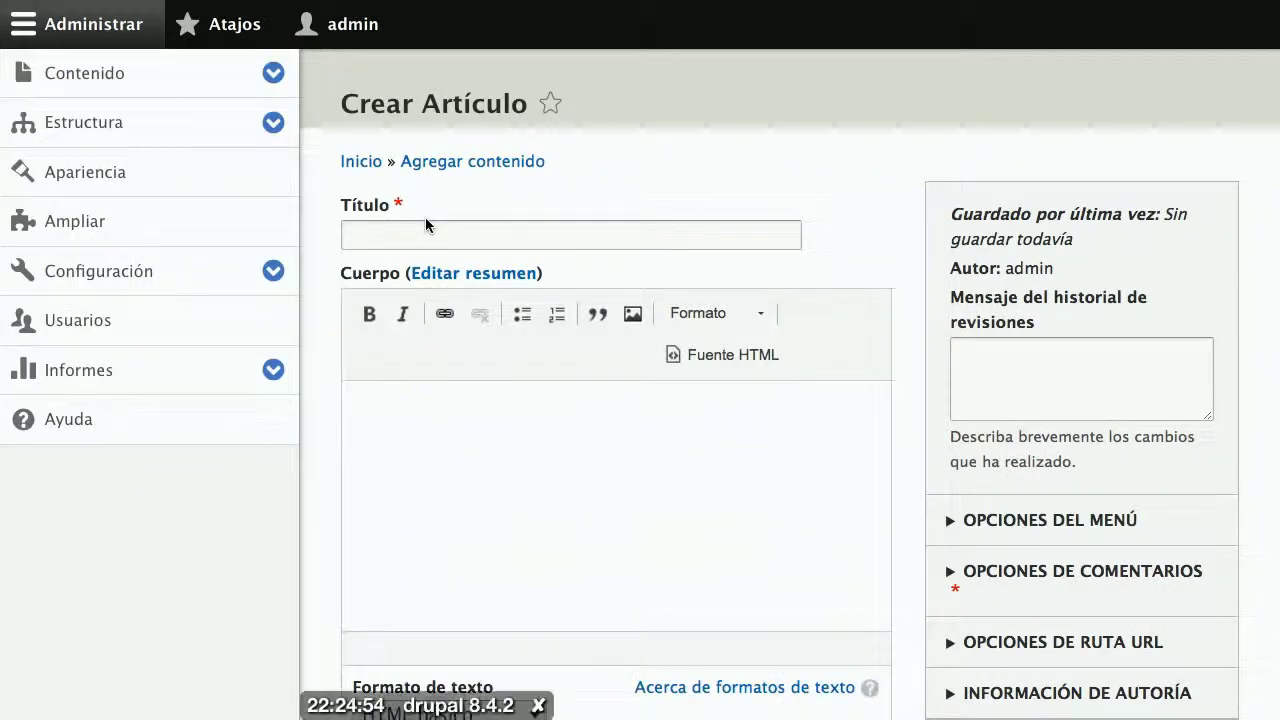
click(103, 25)
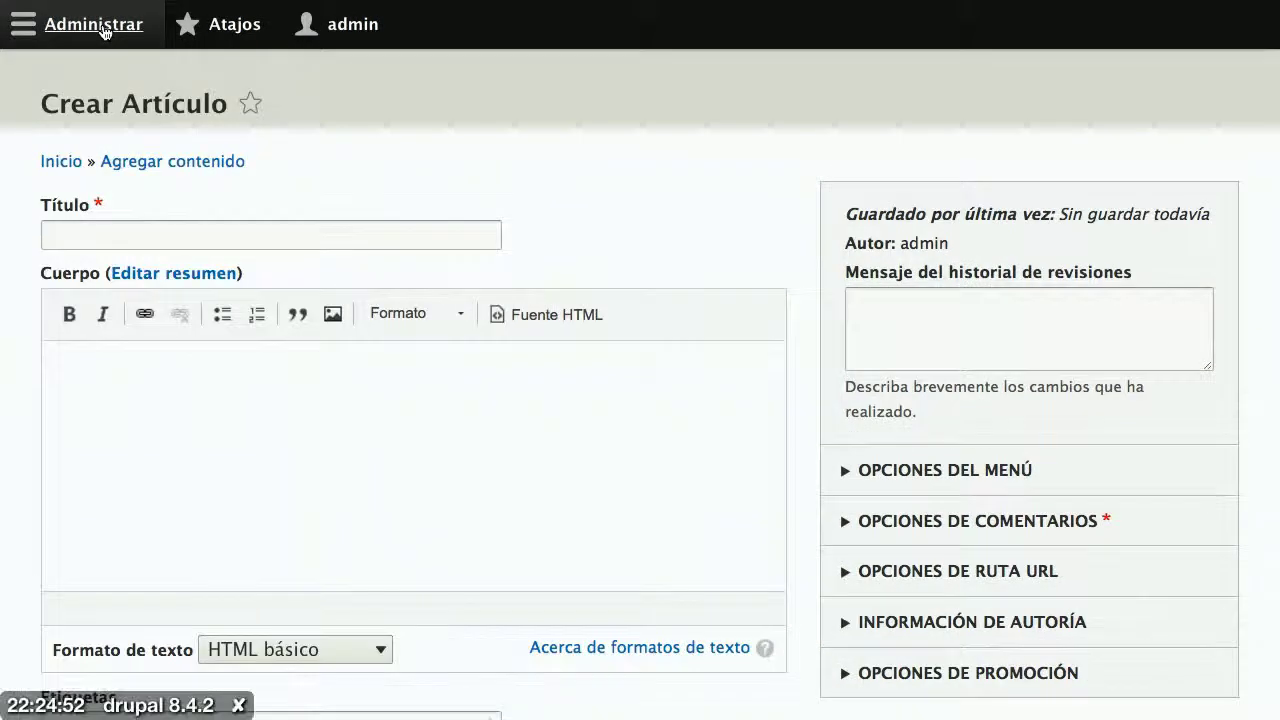
Title the article "Taller de optimización de motores de busqueda en drupal".
click(326, 240)
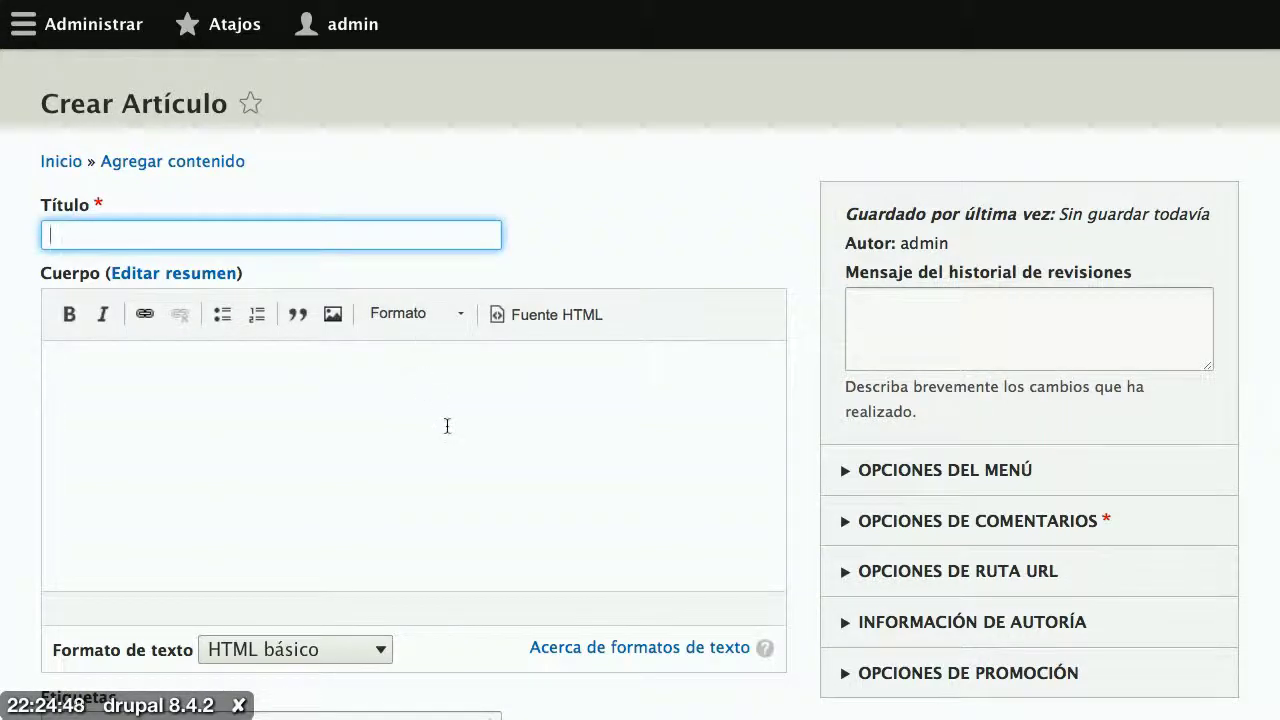
text(Taller de)
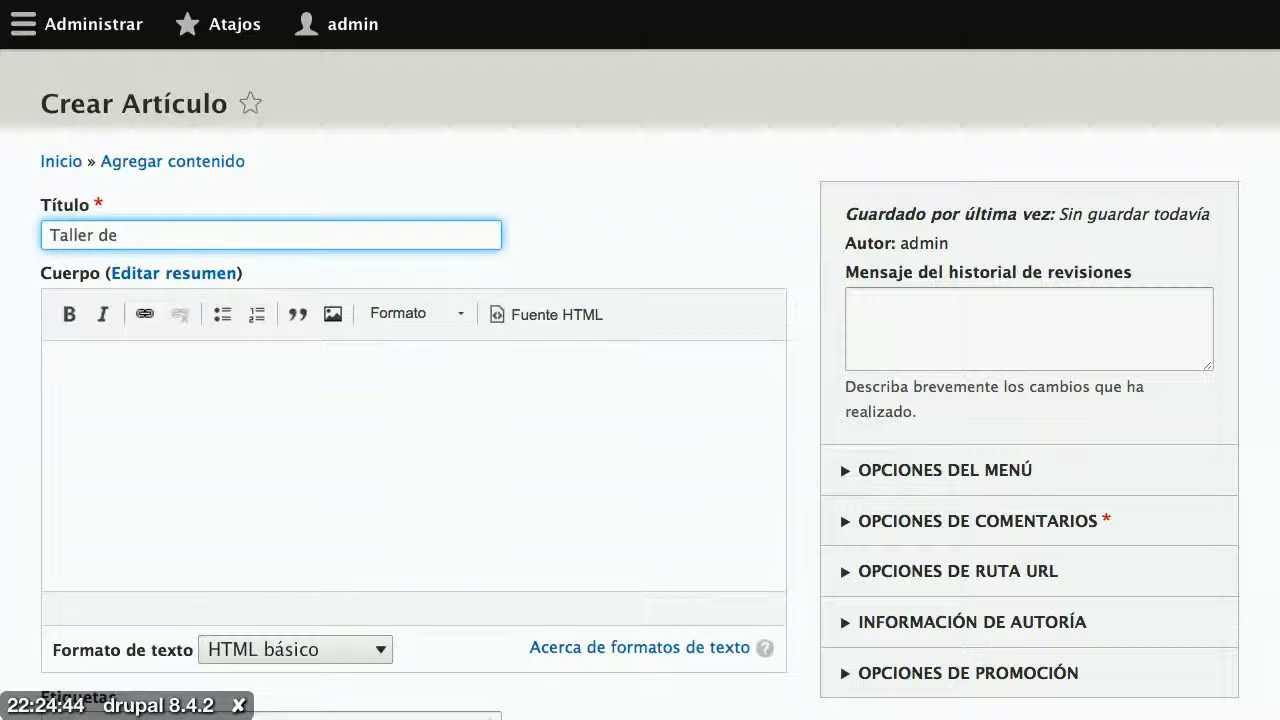
text( optimis)
text(ación de motores de busqueda en drupal)
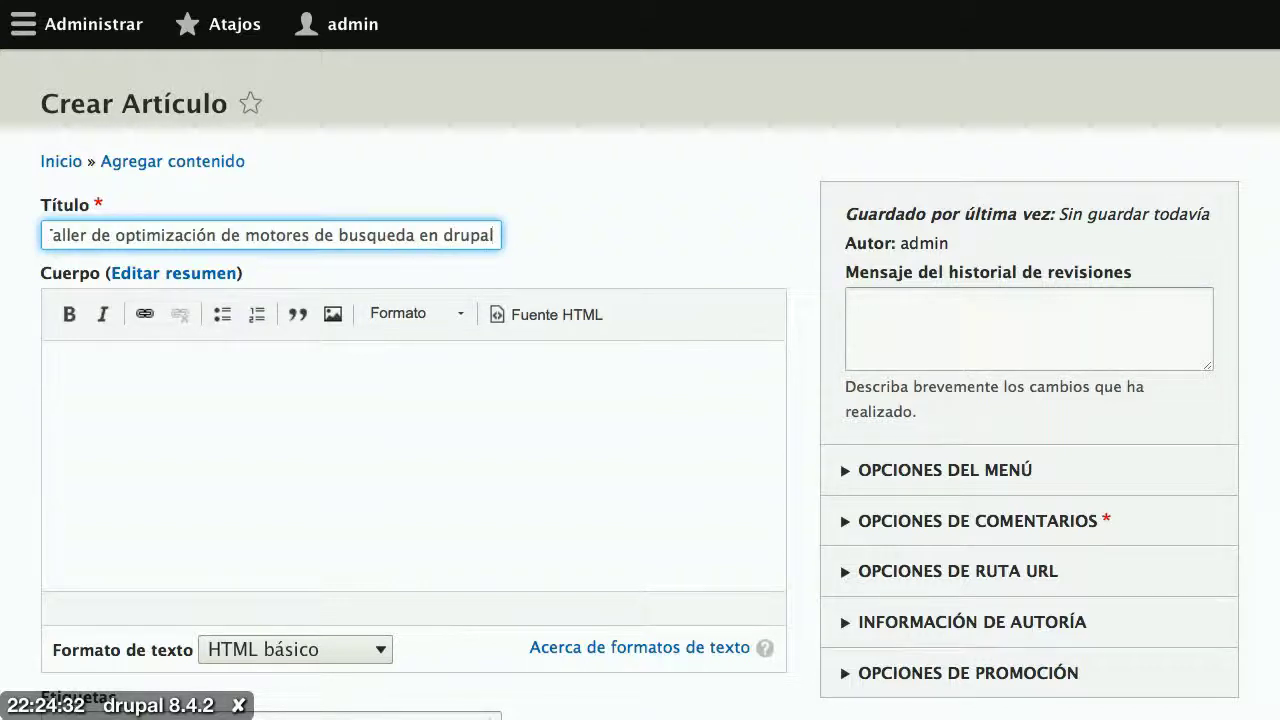
Copy the fifth generated Lorem Ipsum paragraph, starting with "Quisque aliquam bibendum", into the body of the article.
key(alt+Tab)
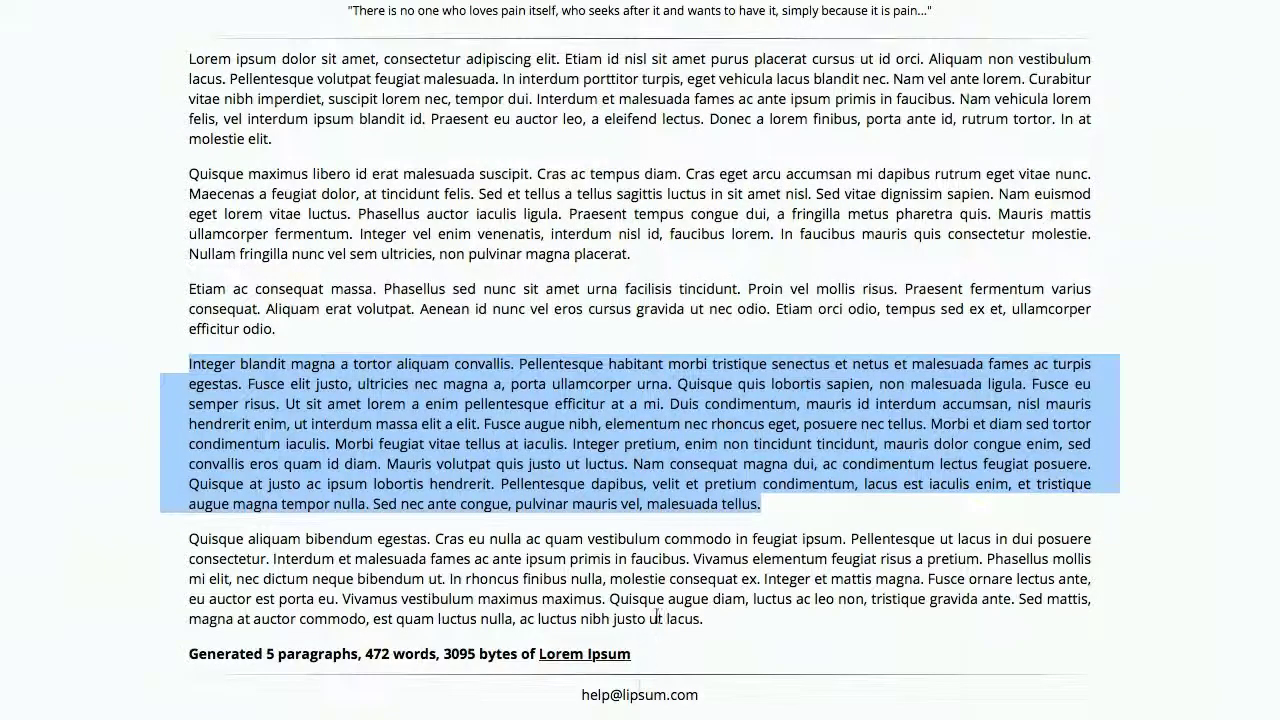
drag(710, 620, 147, 549)
key(ctrl+c)
key(alt+Tab)
click(269, 540)
key(ctrl+v)
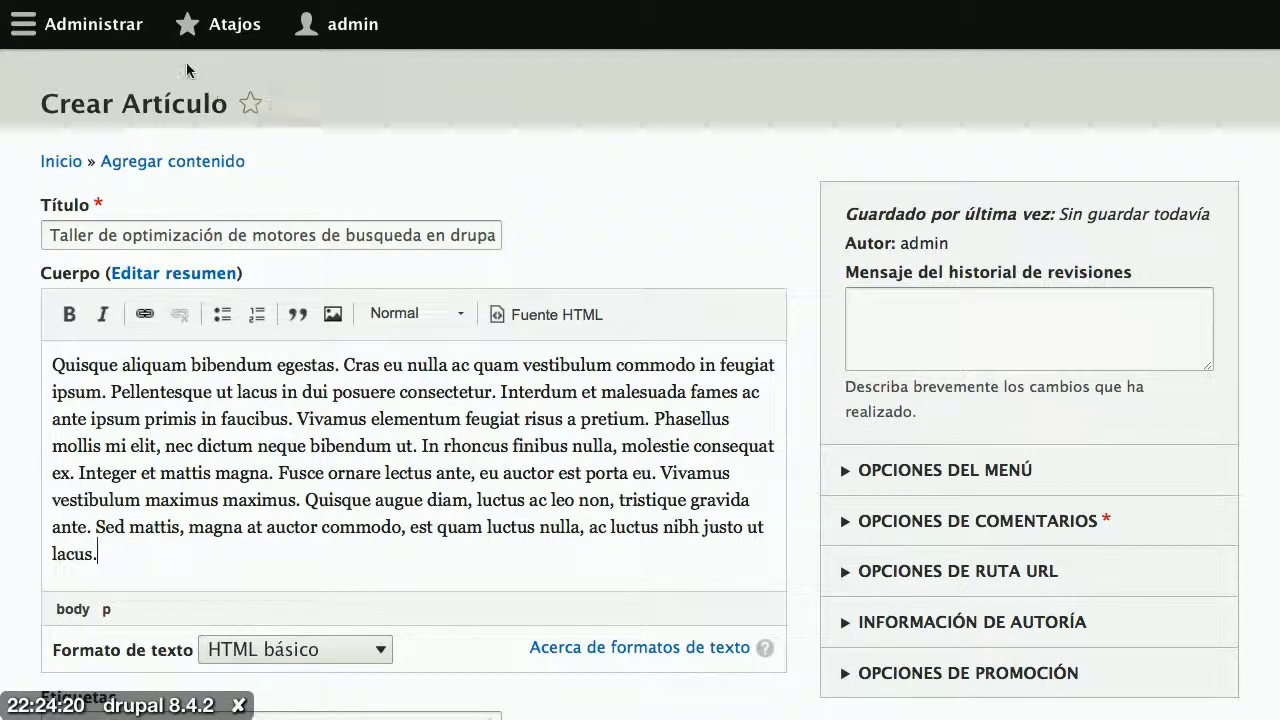
Leave the unsaved draft and start a fresh article from the content administration page, with the administration sidebar collapsed.
click(104, 28)
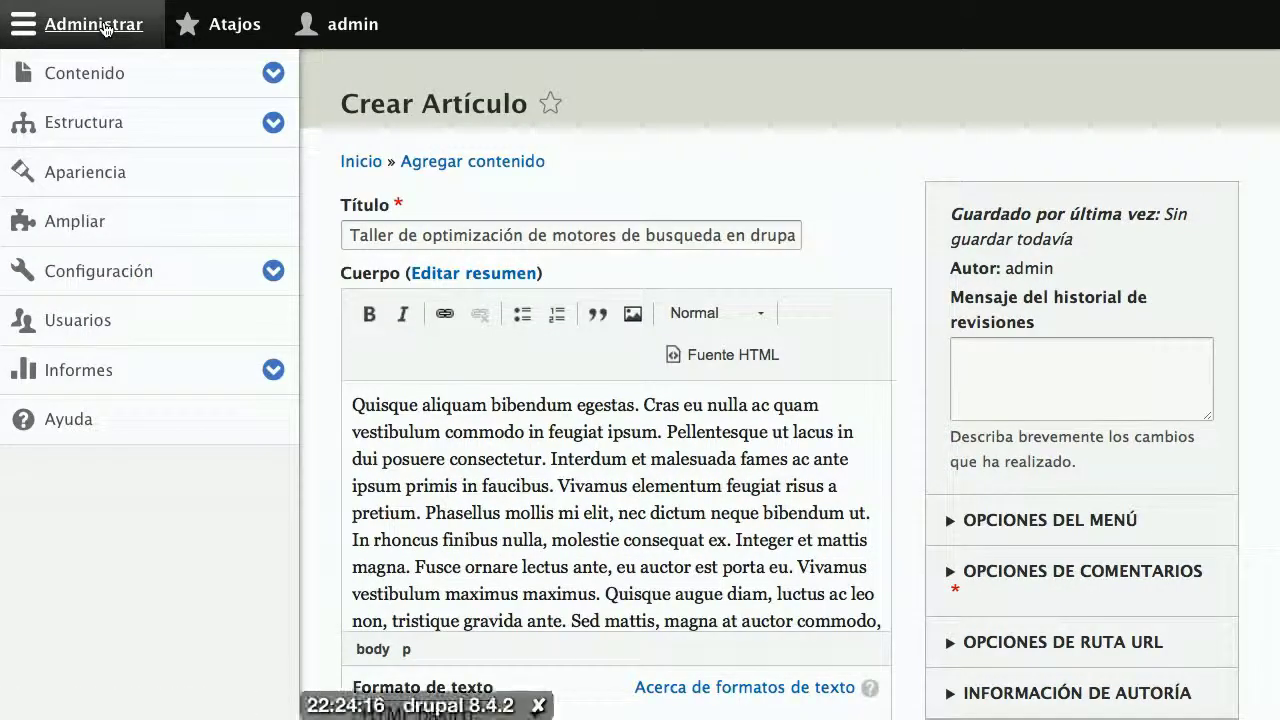
click(95, 78)
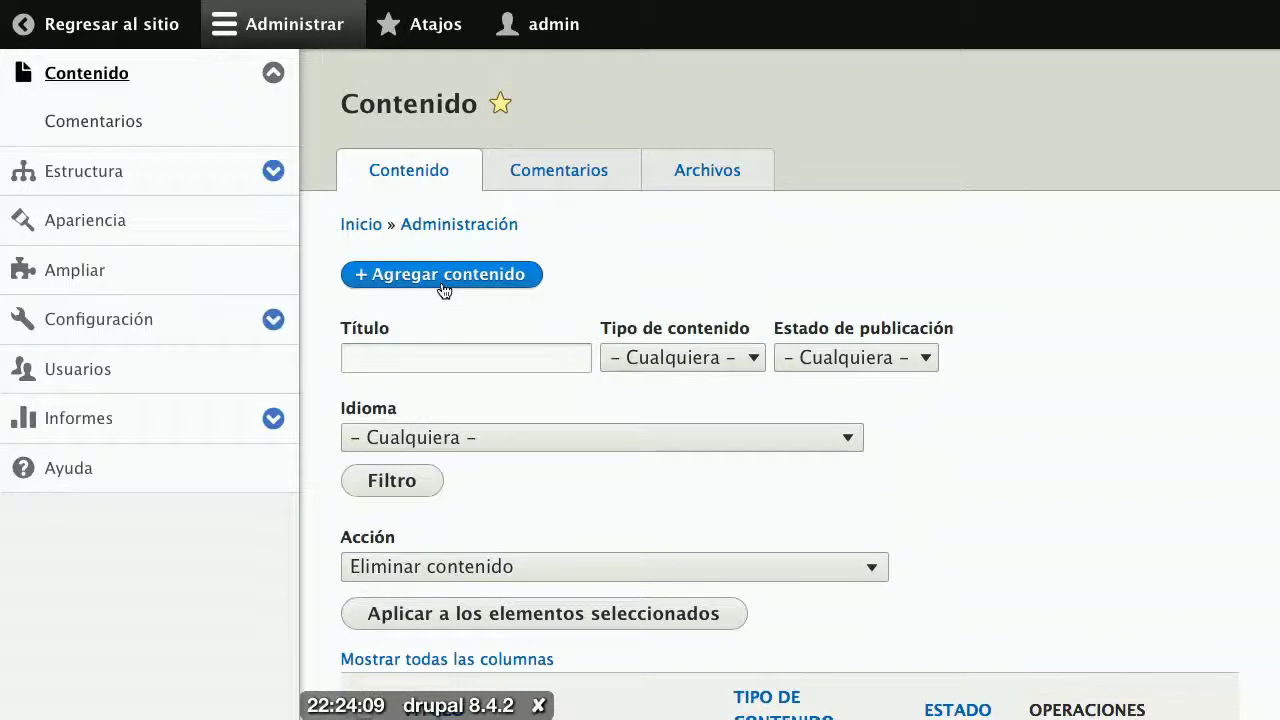
click(443, 289)
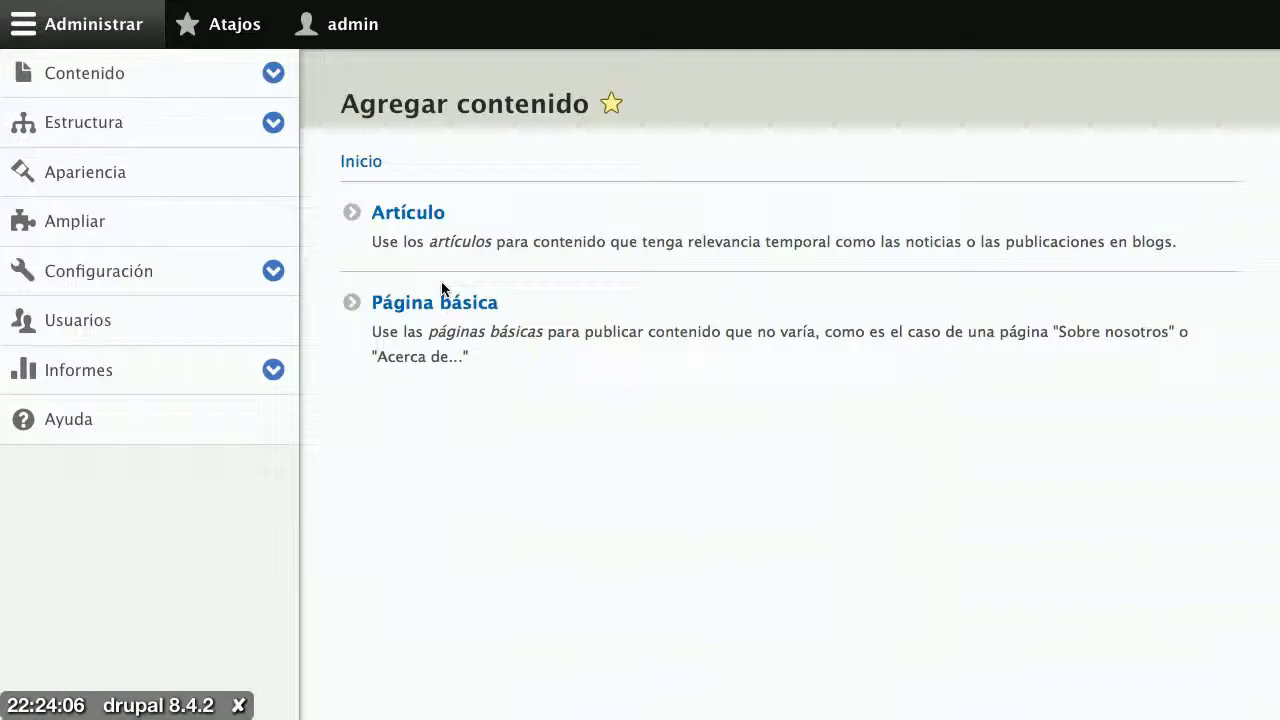
click(419, 228)
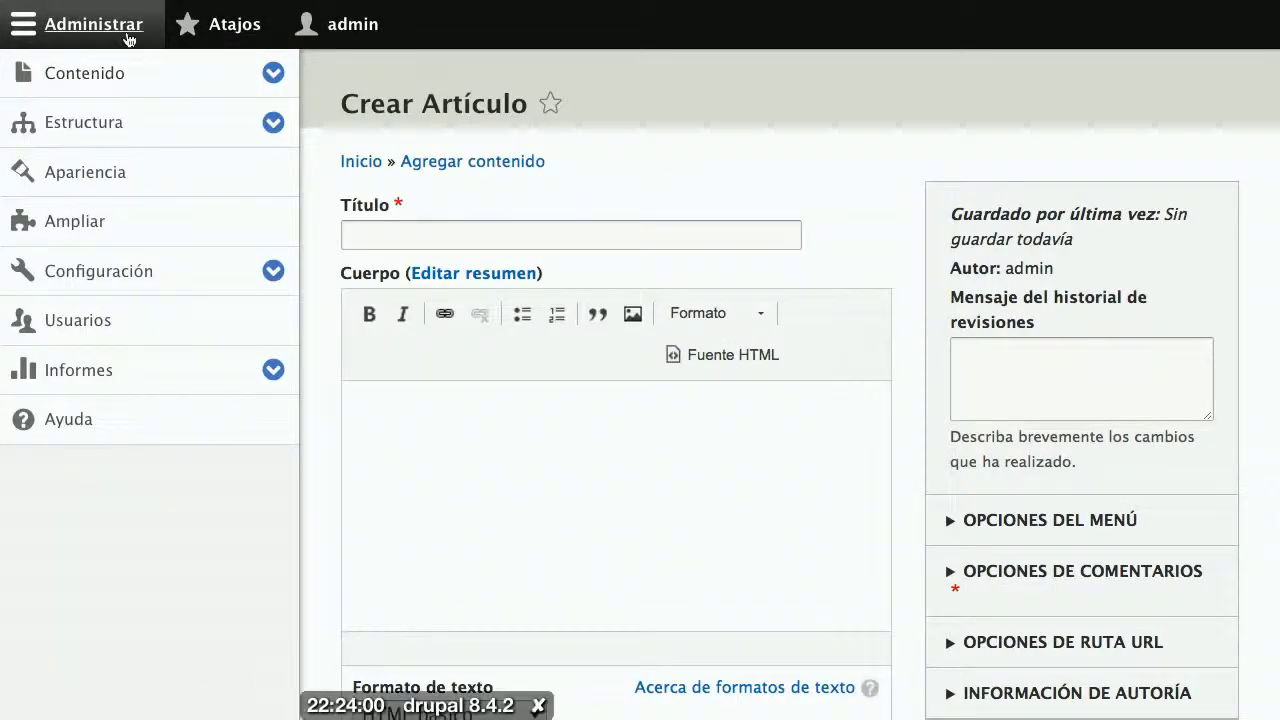
click(93, 24)
Title the article "Taller sobre optimización de motores de búsqueda" and paste the copied Lorem Ipsum paragraph into its body.
click(248, 230)
text(T)
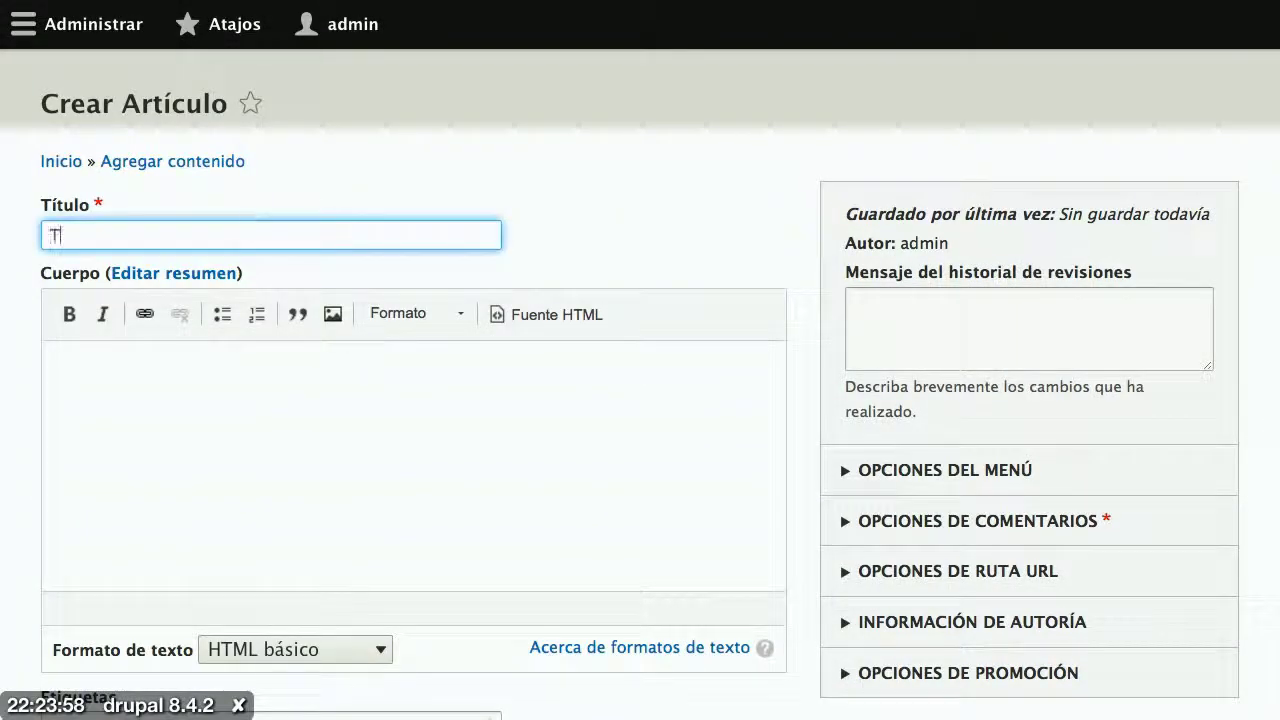
text(aller sobre ob)
text(ti)
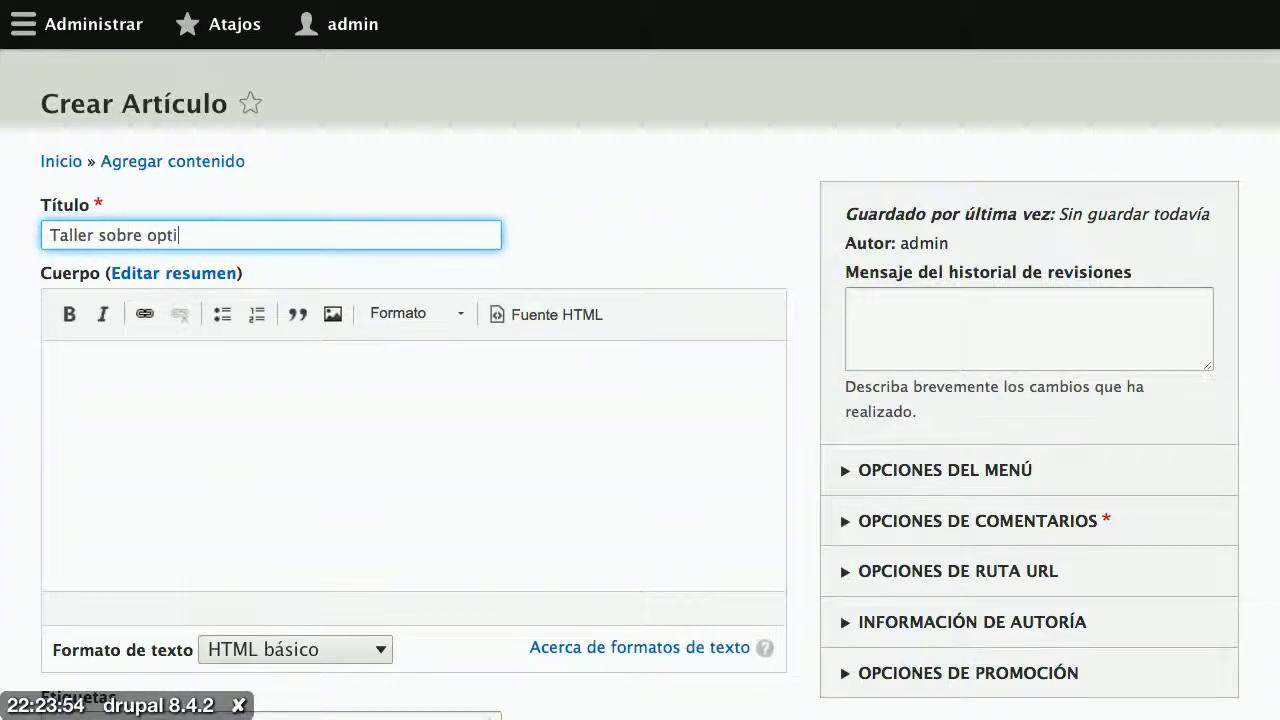
text(mización de m)
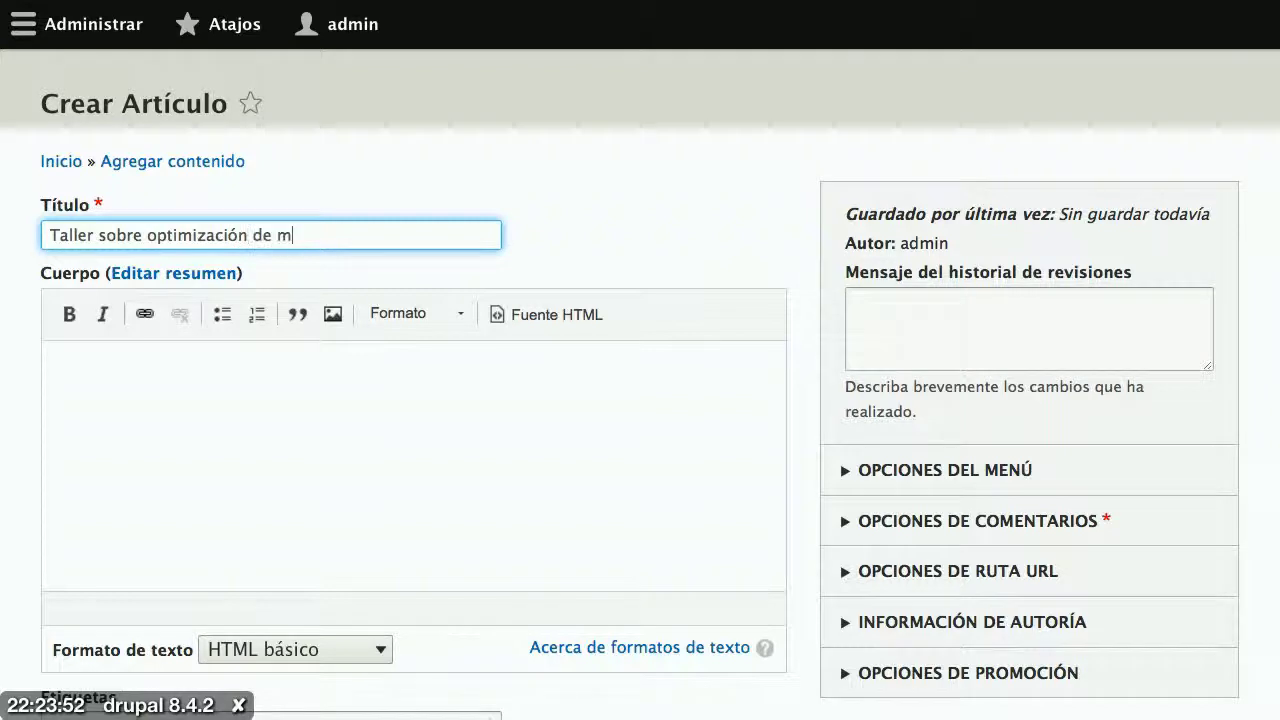
text(otores de bus)
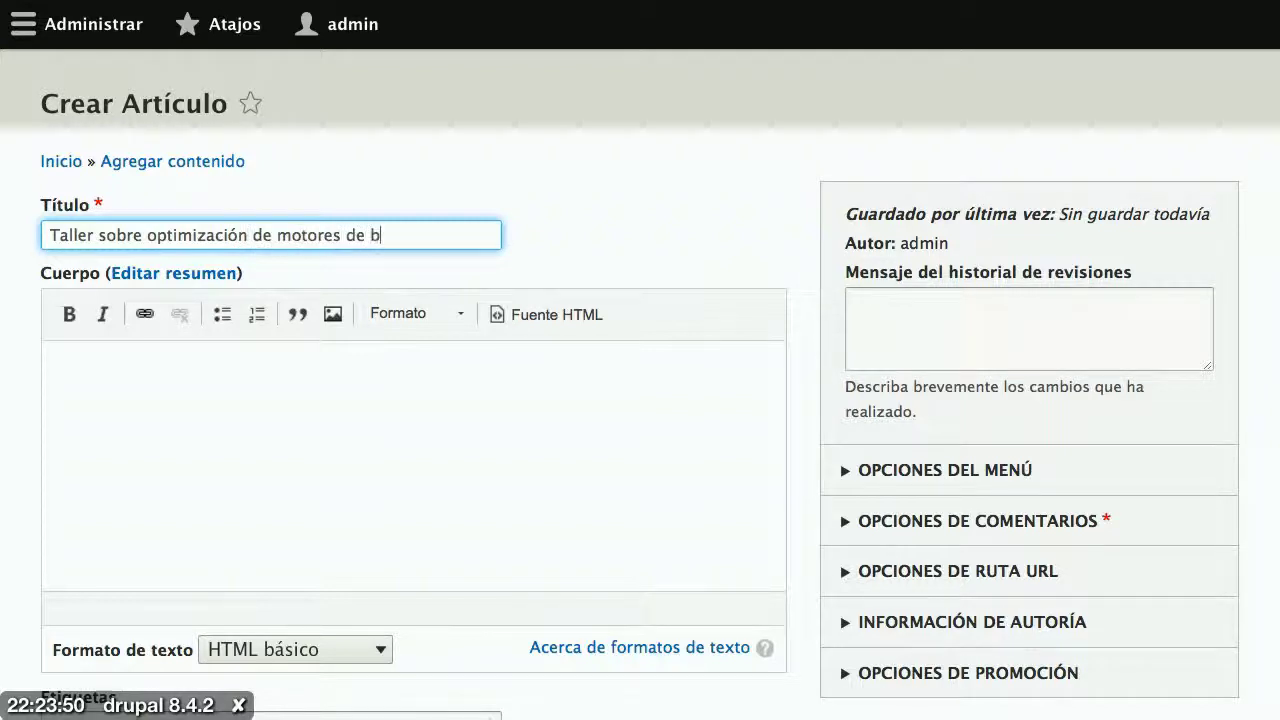
key(BackSpace)
key(BackSpace)
text(úsqueda)
click(329, 394)
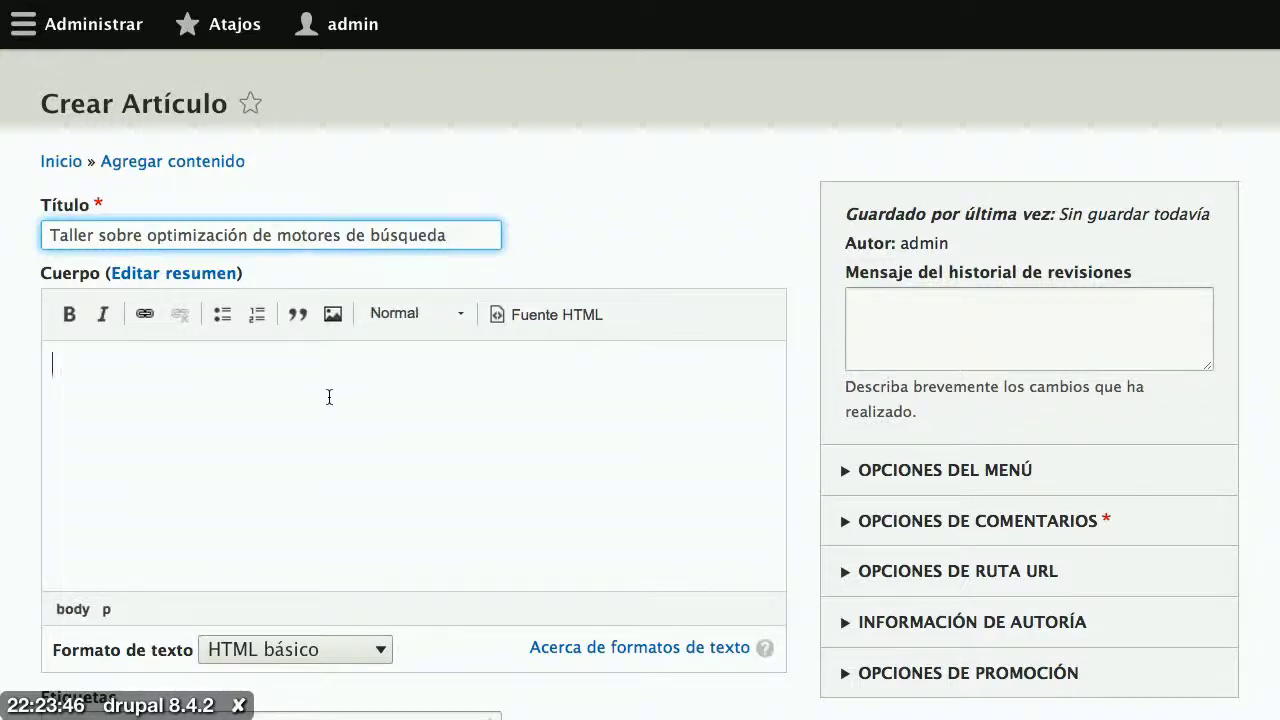
key(ctrl+v)
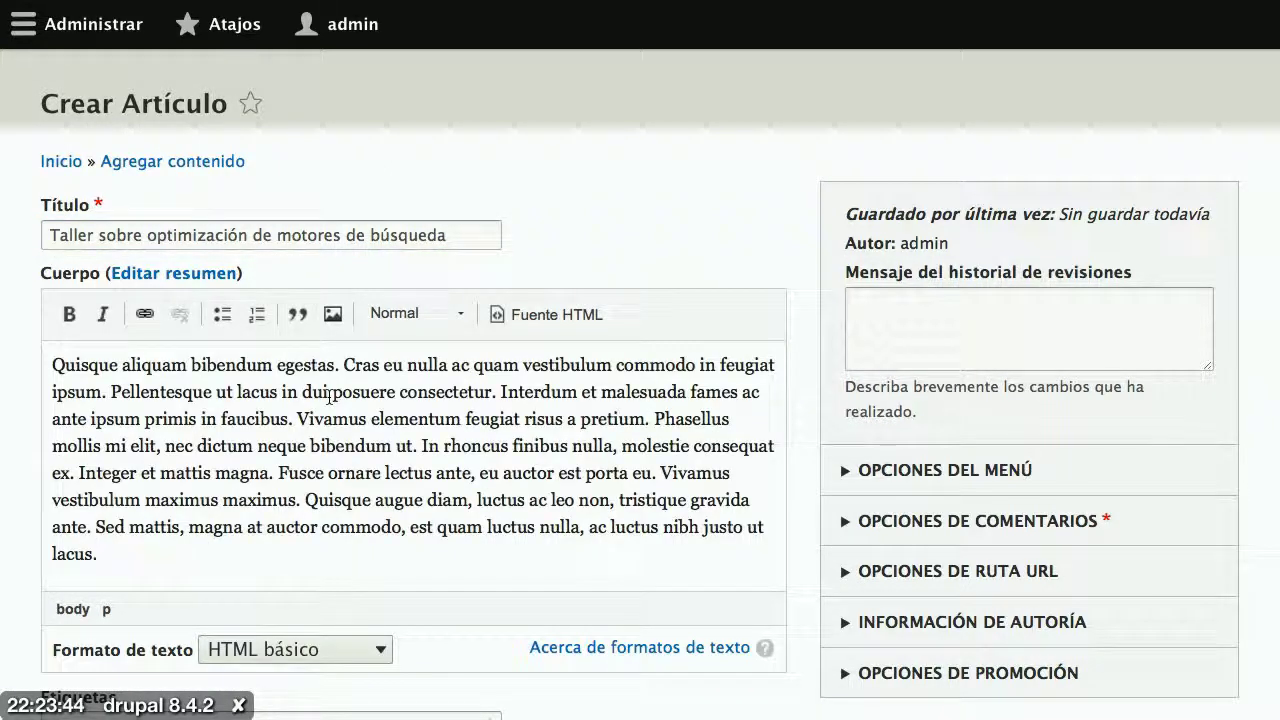
Tag the article with "taller", "optimización de motores de búsqueda" and the existing tag "drupal" from the autocomplete suggestions.
scroll(329, 397, down, 2)
scroll(329, 394, down, 2)
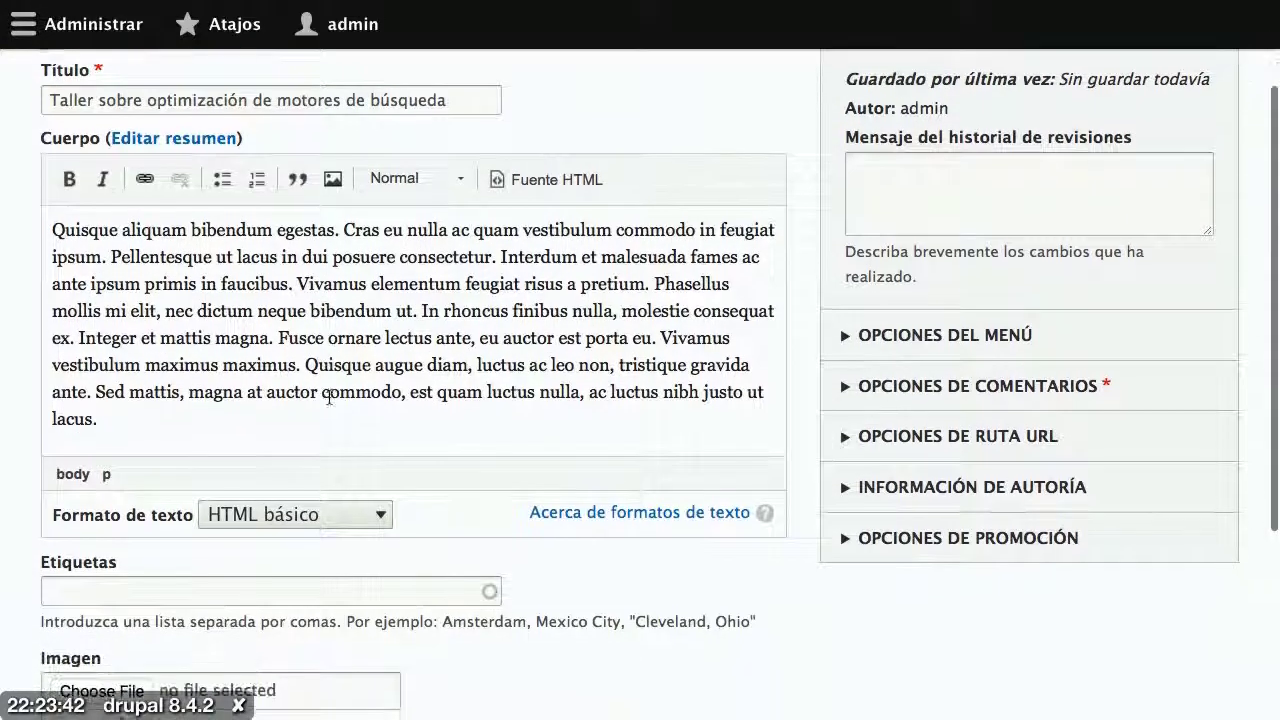
click(241, 588)
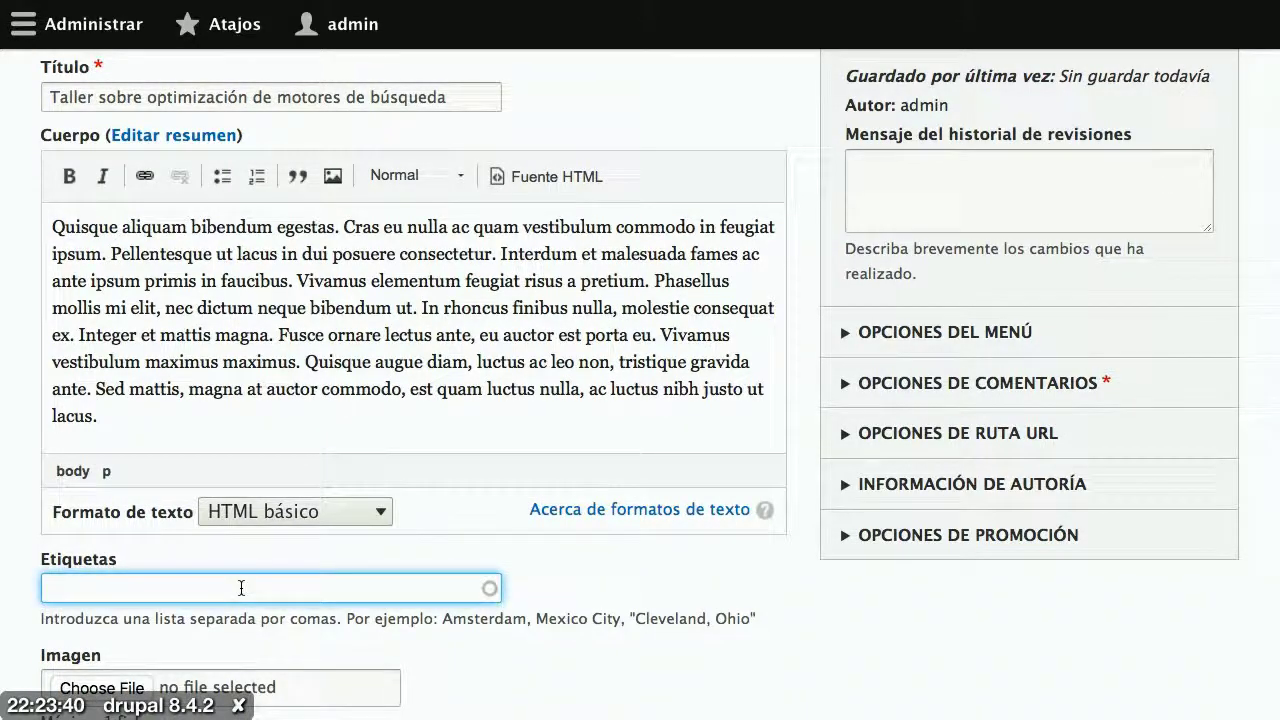
text(talle)
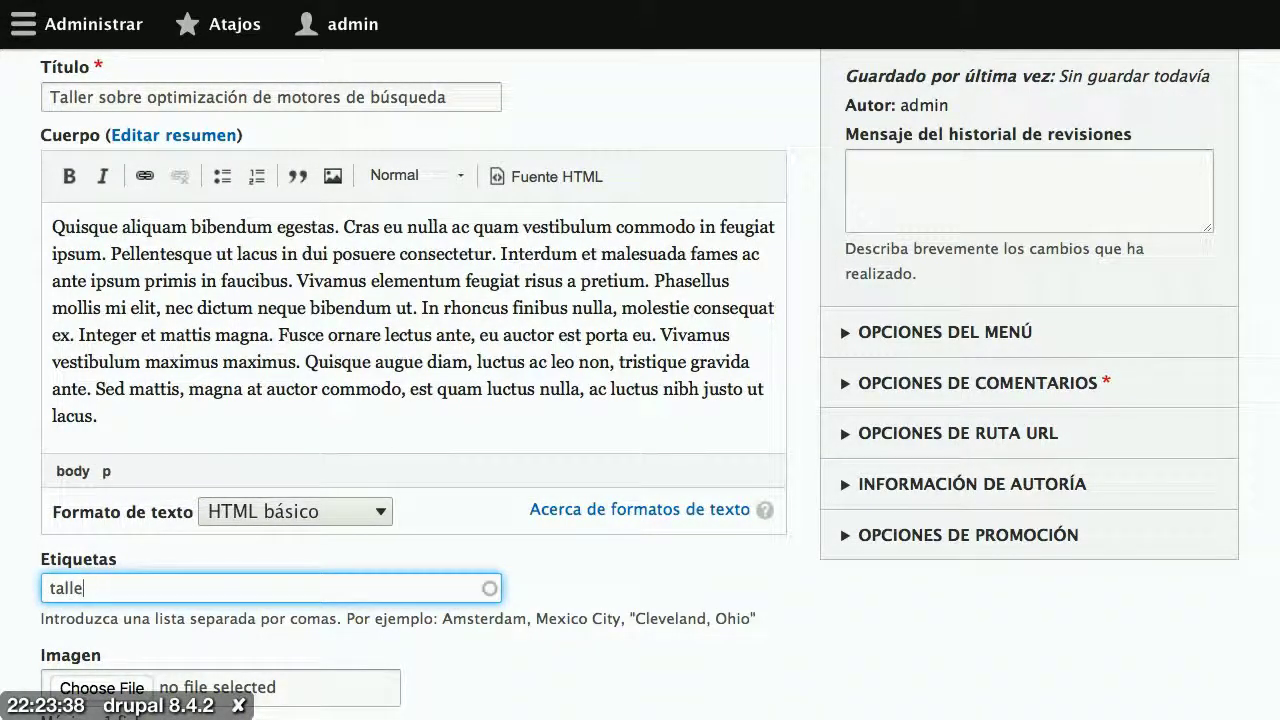
text(r, optimización de m)
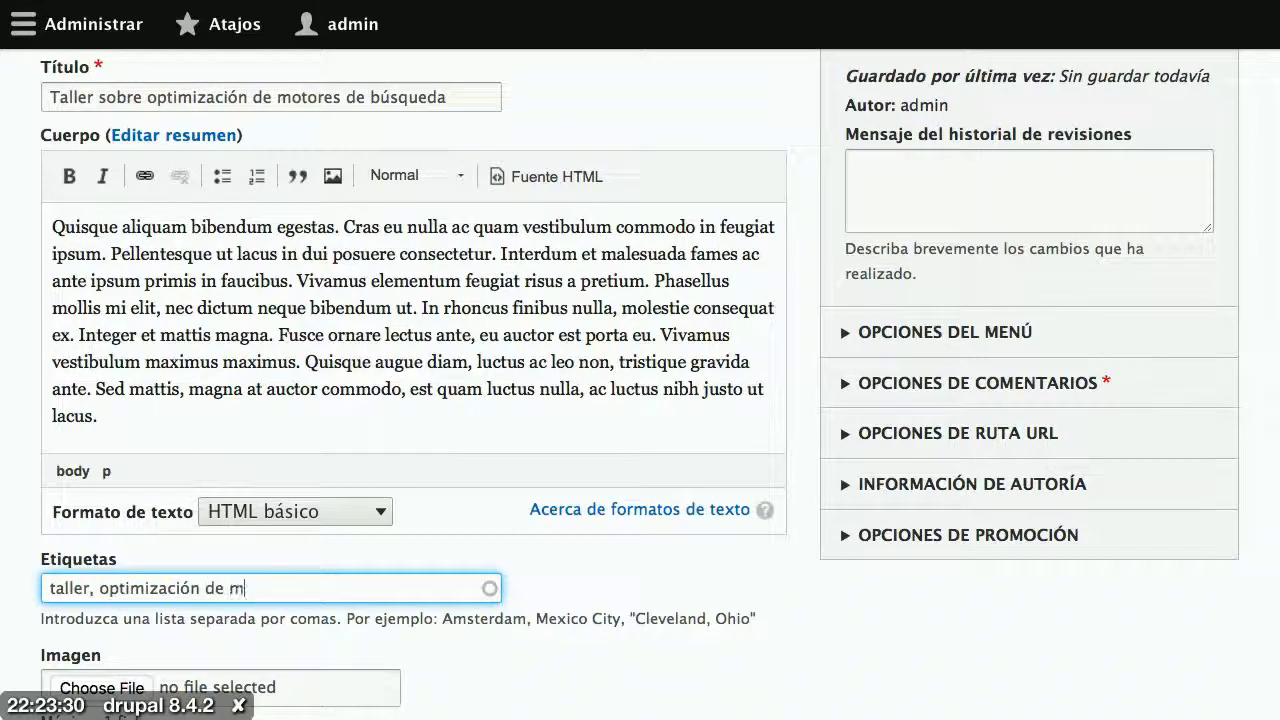
text(otores de b)
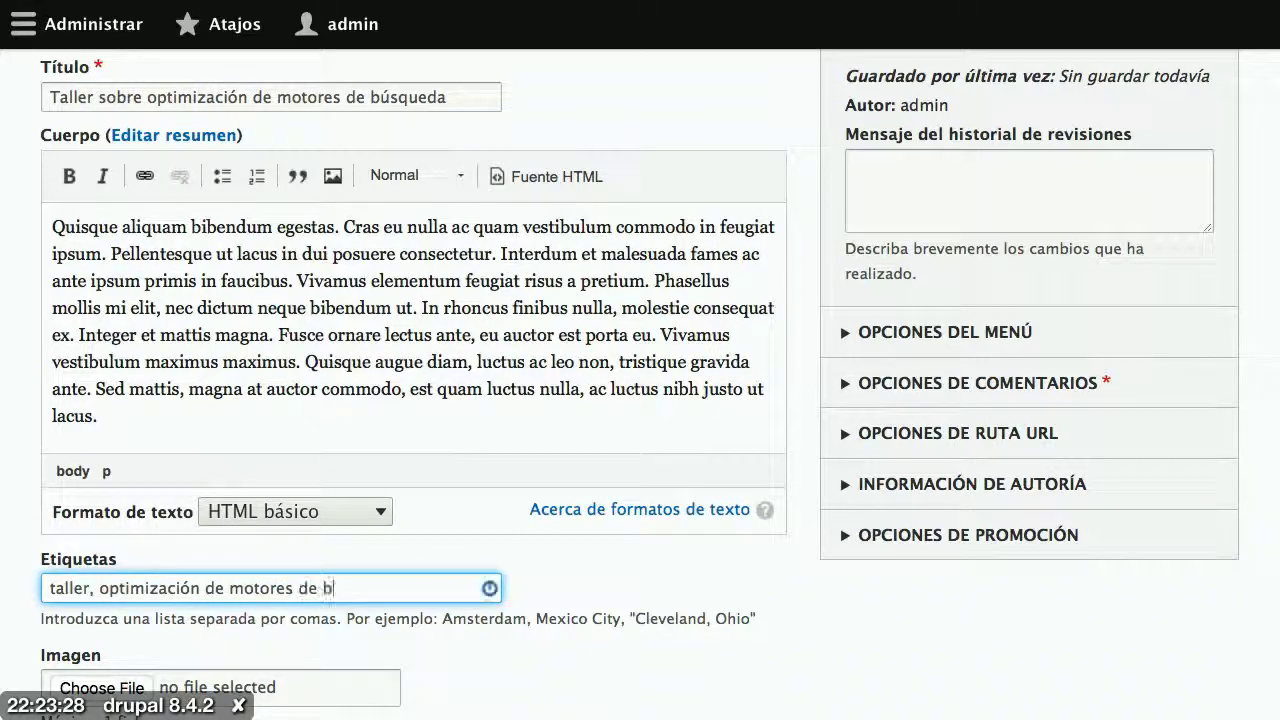
text(úsqueda)
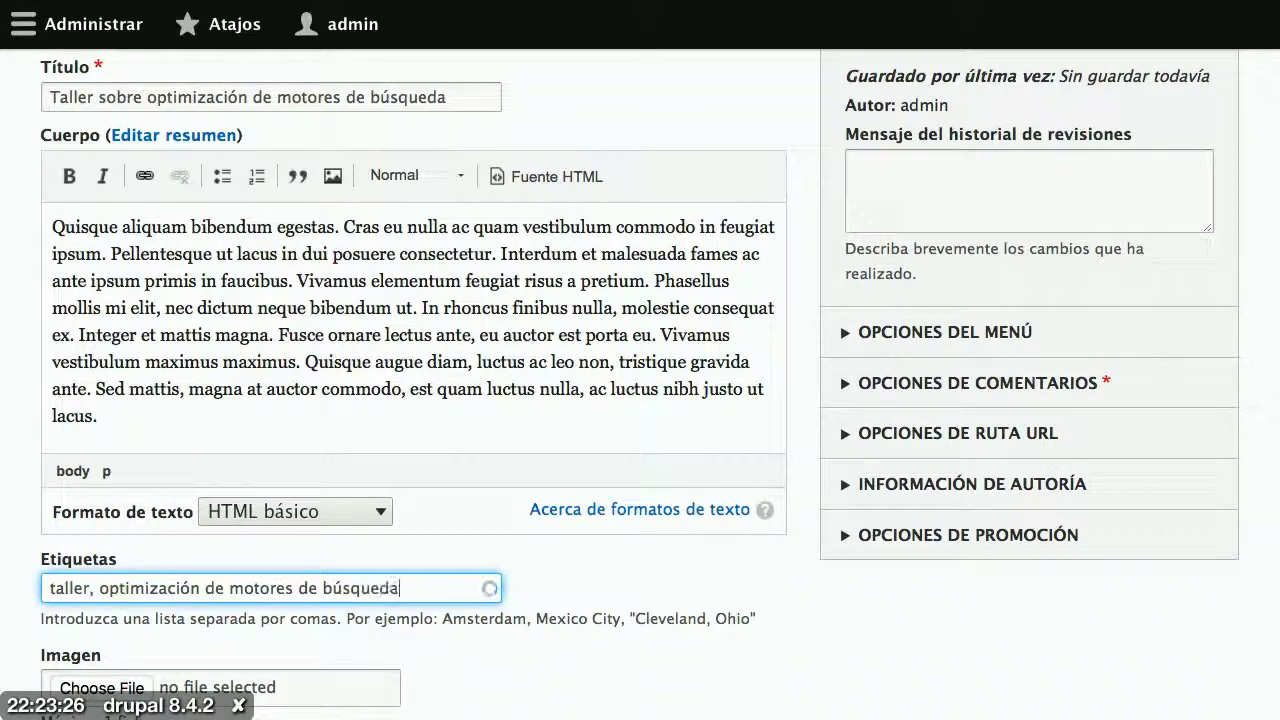
text(, dr)
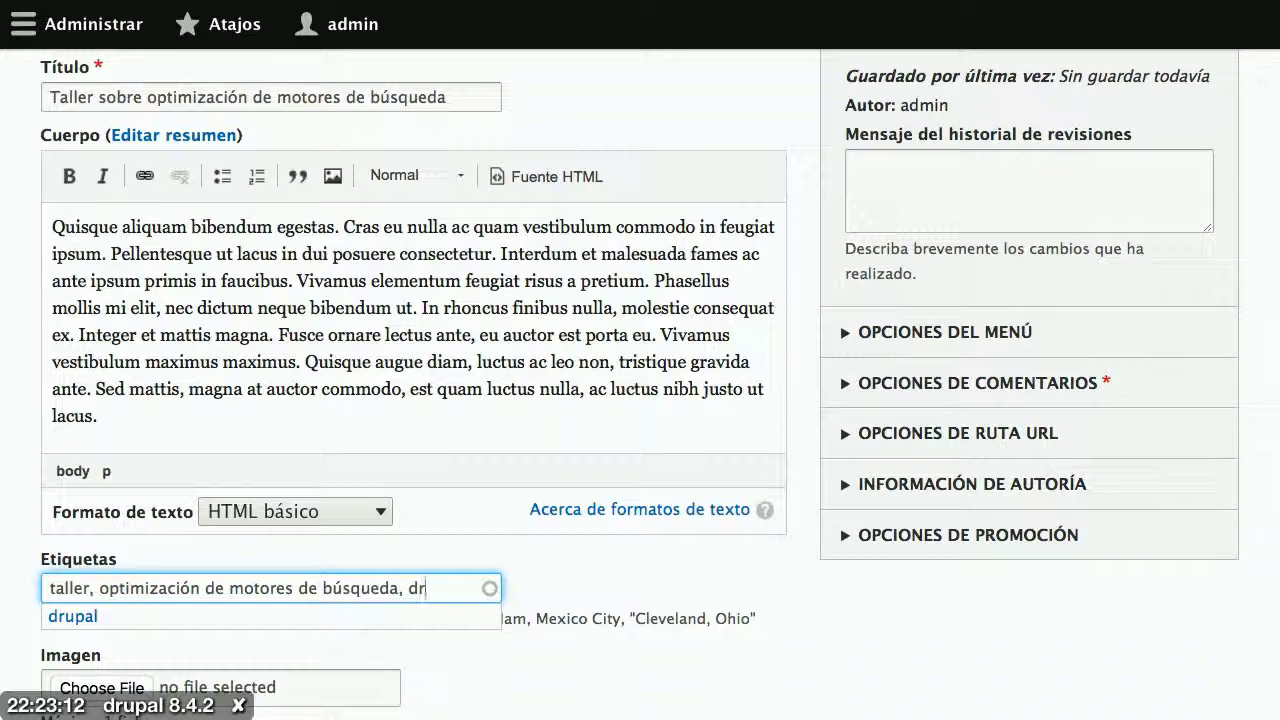
click(97, 617)
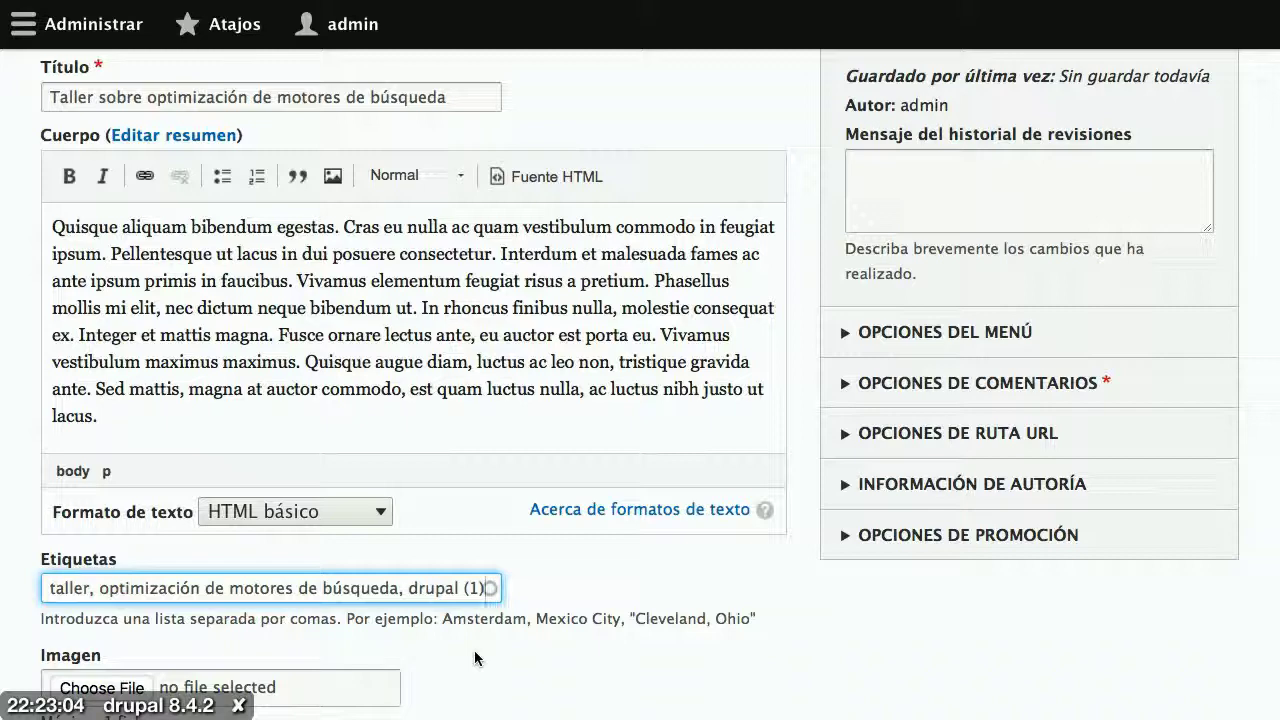
Save the search engine optimization workshop article as published without an image.
scroll(475, 652, down, 2)
scroll(474, 652, down, 1)
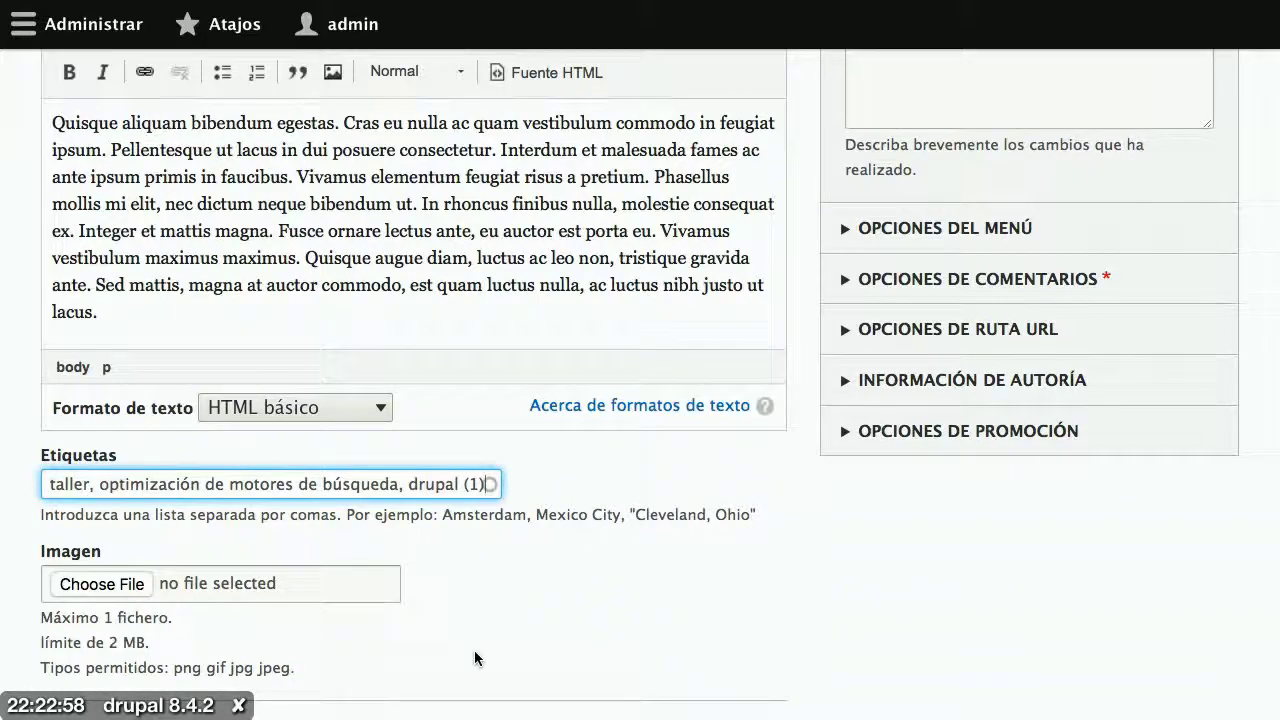
scroll(474, 658, down, 2)
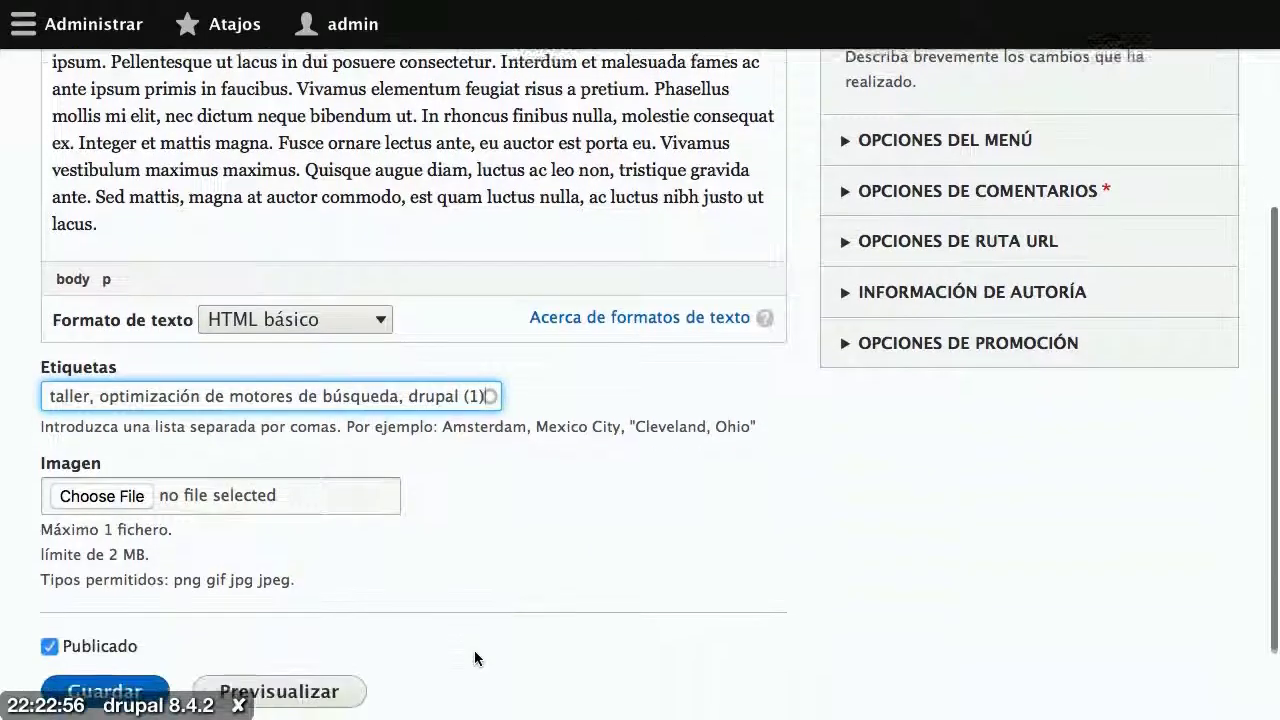
scroll(474, 650, down, 1)
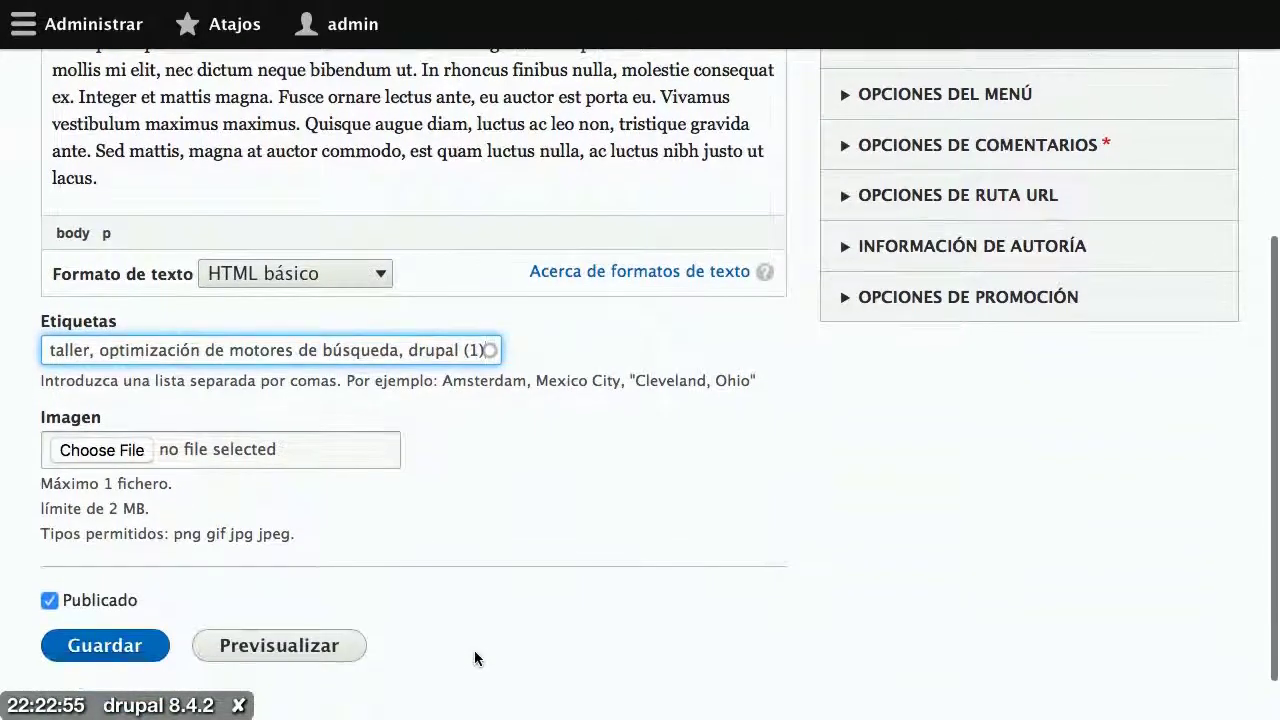
click(119, 661)
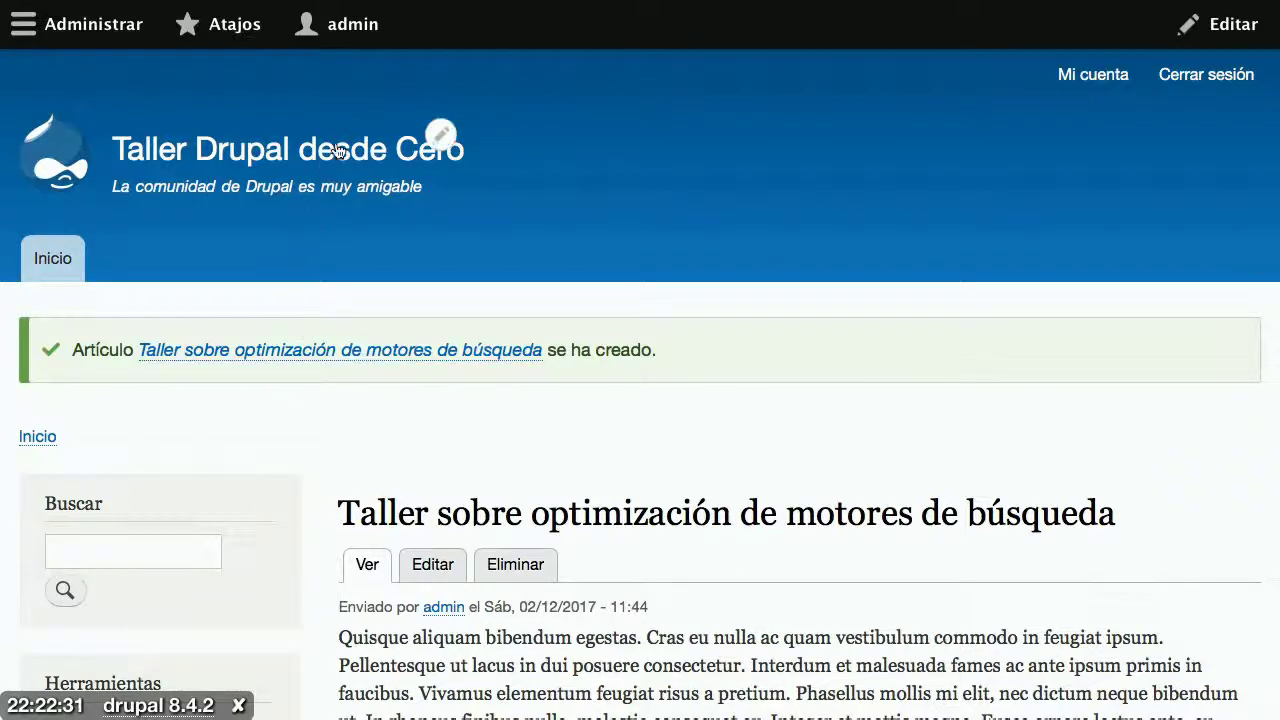
Go to the site's add-content page through its node/add address and start a new article.
mouse_move(428, 5)
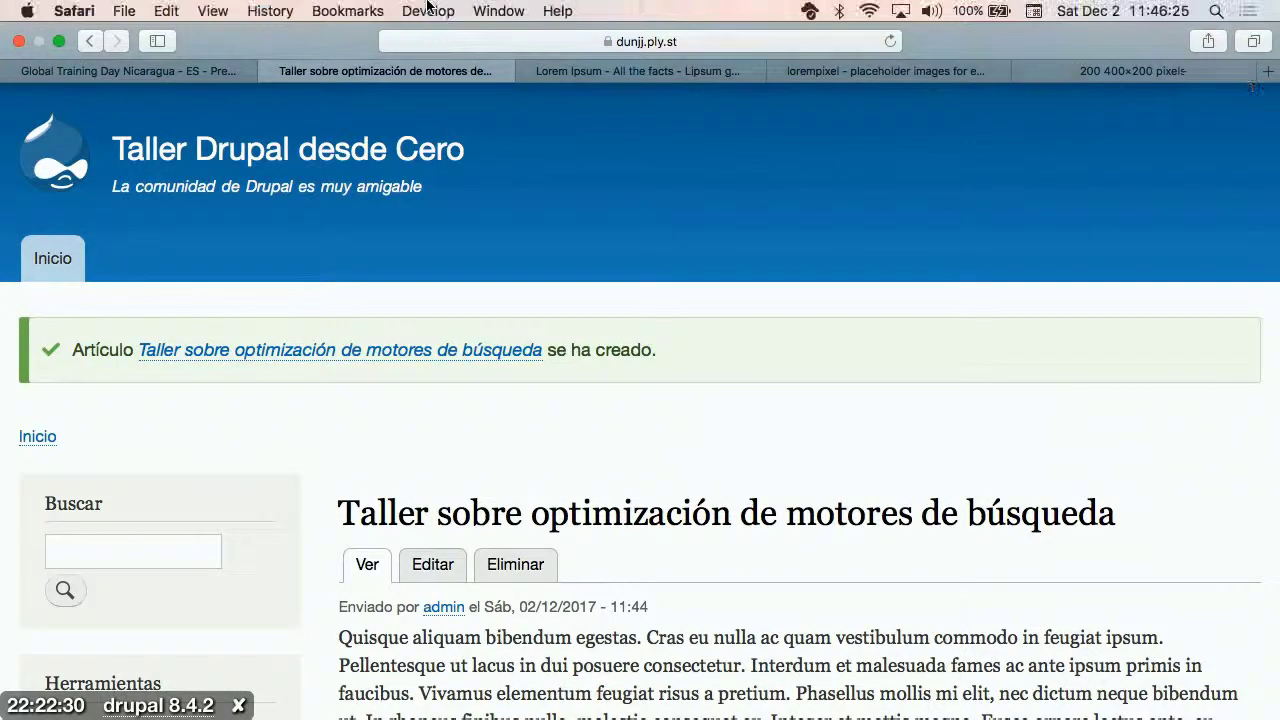
click(715, 45)
click(715, 45)
key(BackSpace)
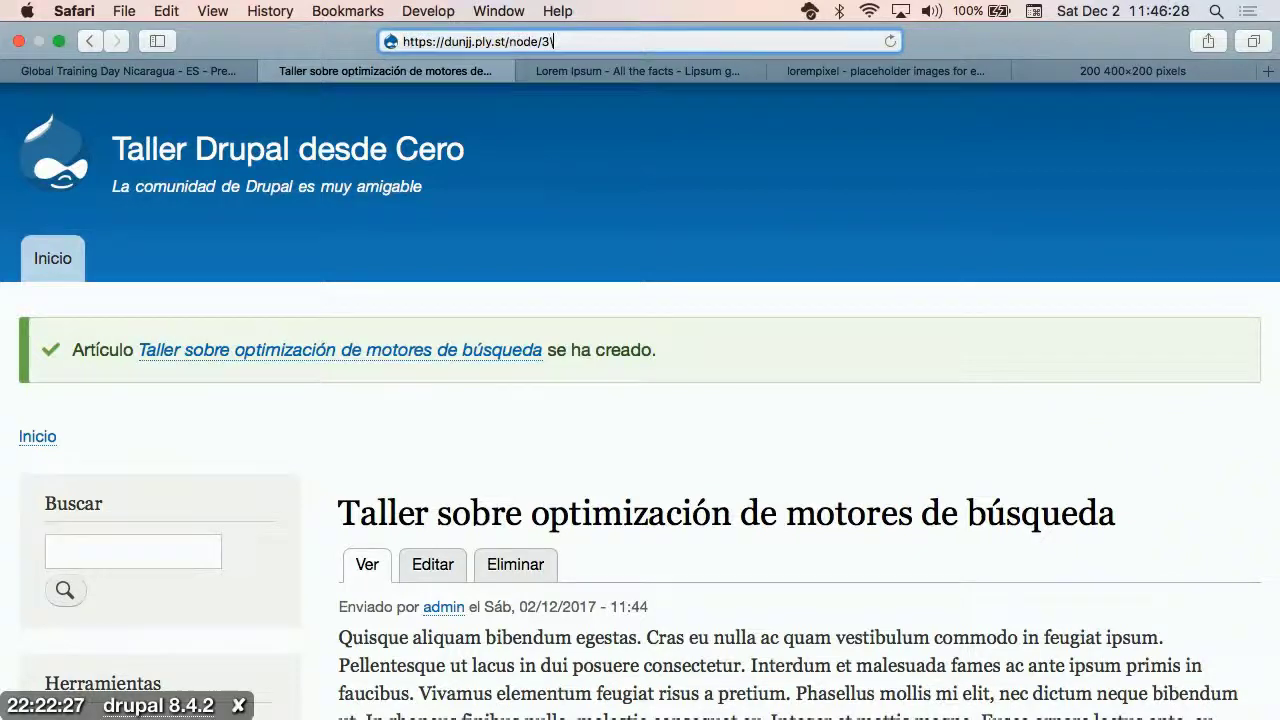
text(add)
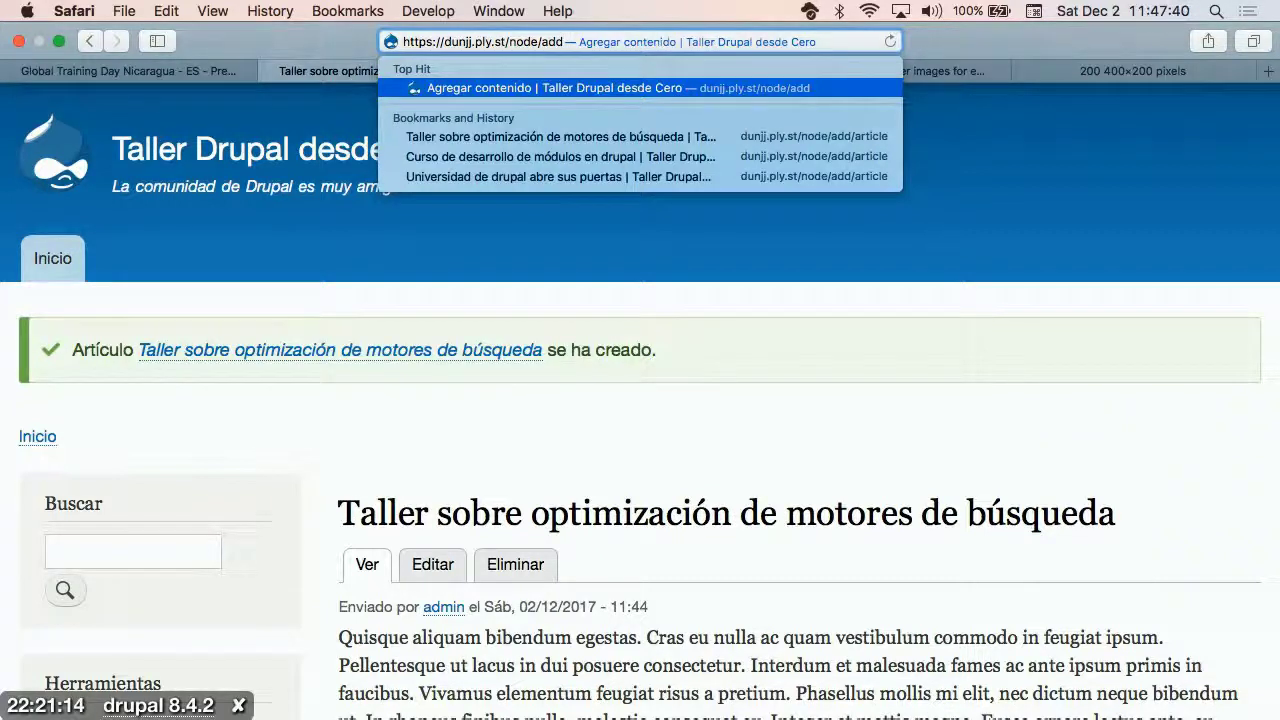
key(Return)
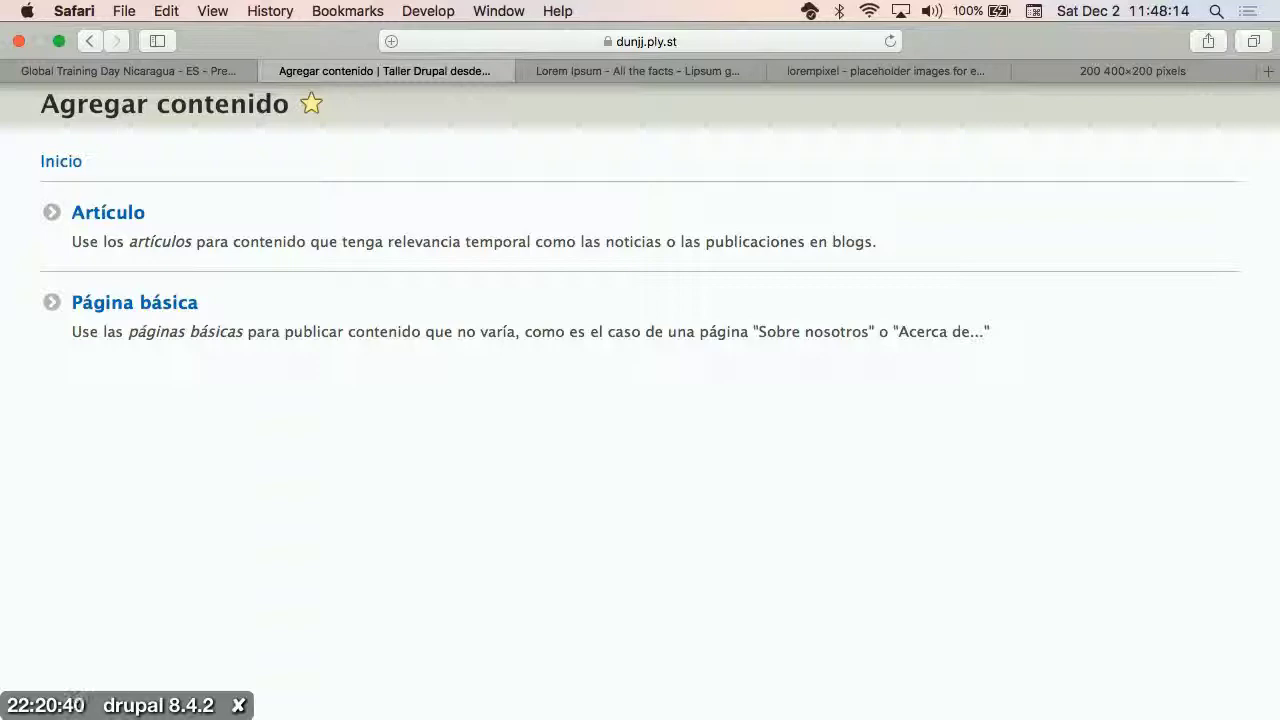
click(131, 221)
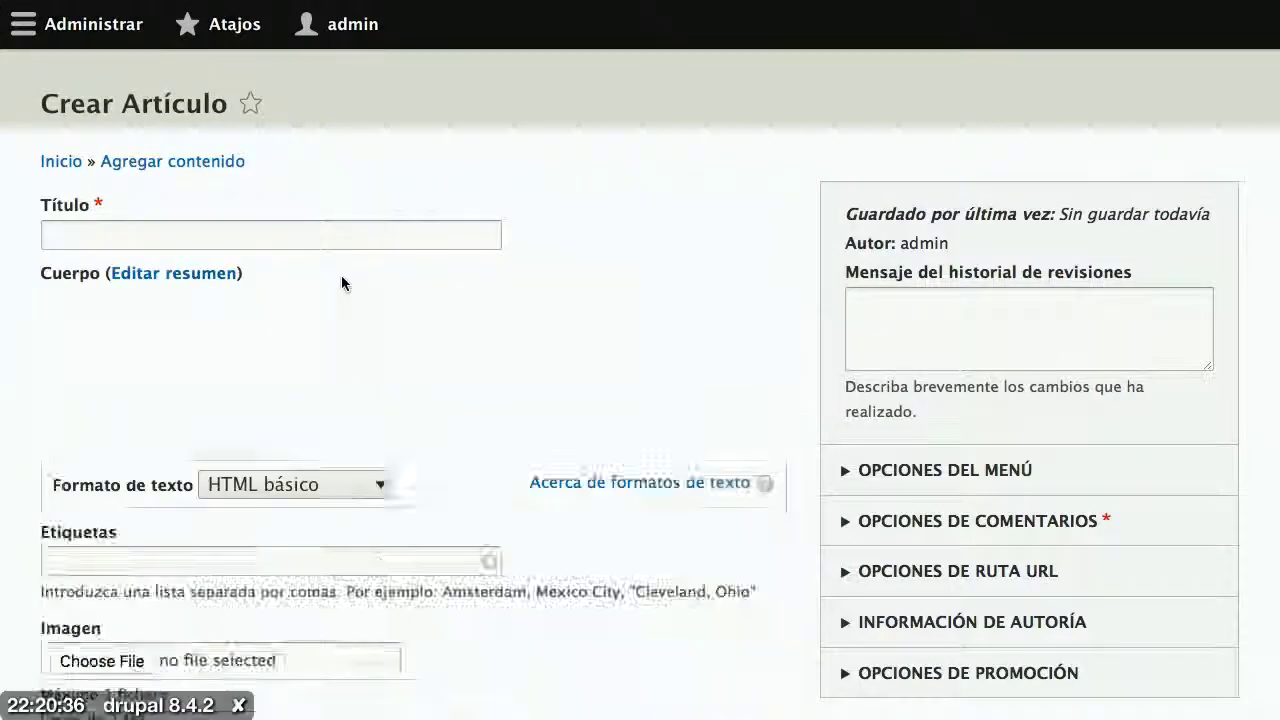
Title the article "Taller sobre temas en drupal" and paste the copied Lorem Ipsum paragraph into its body.
click(287, 238)
text(Taller sobre)
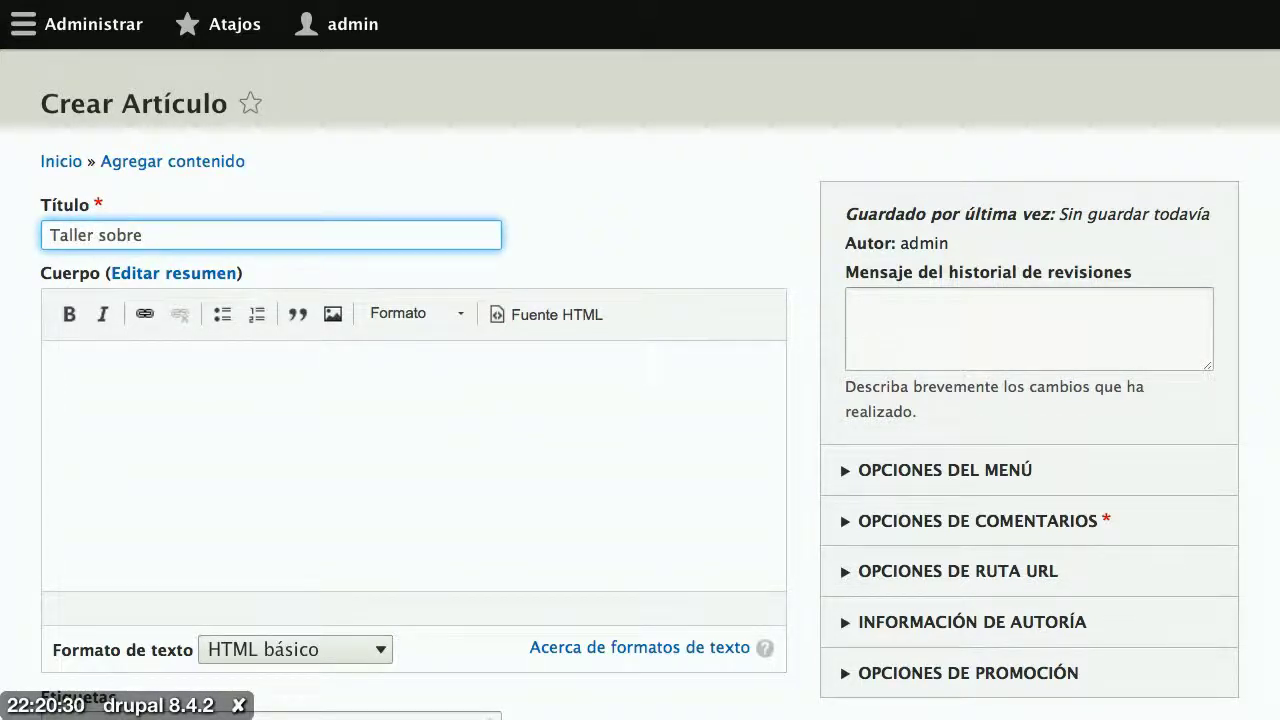
text( temas en drupal)
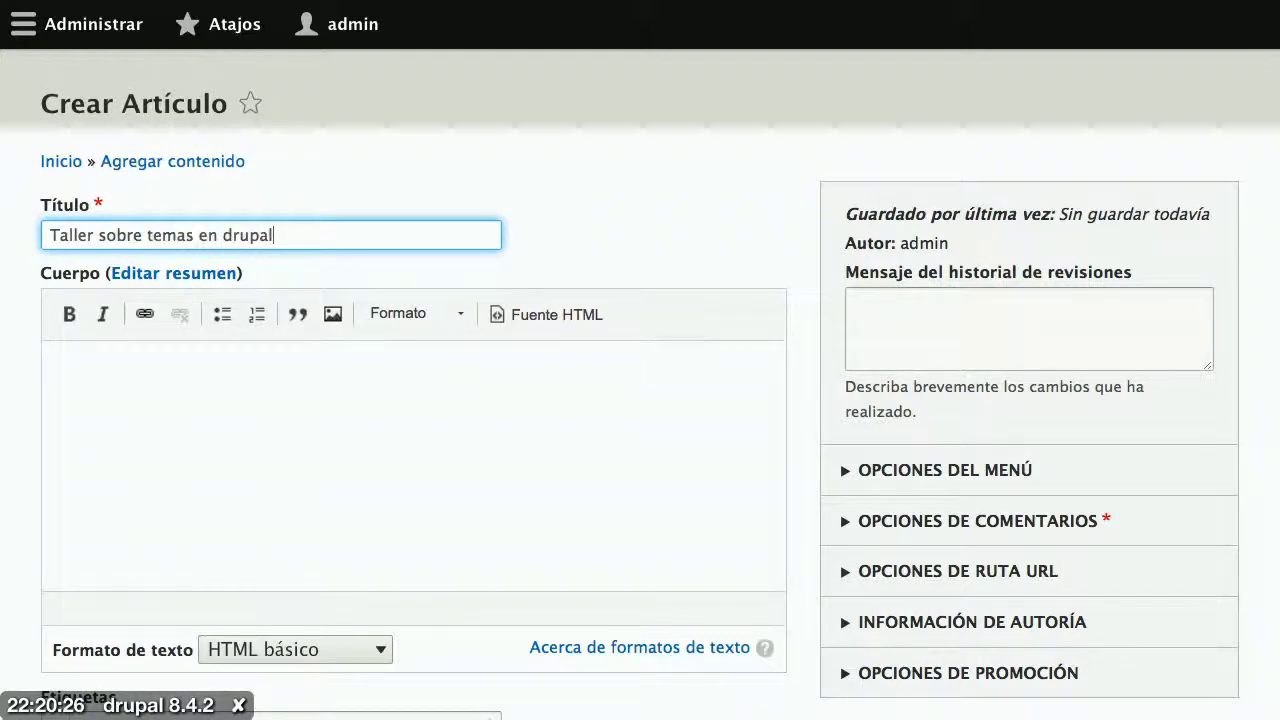
click(334, 424)
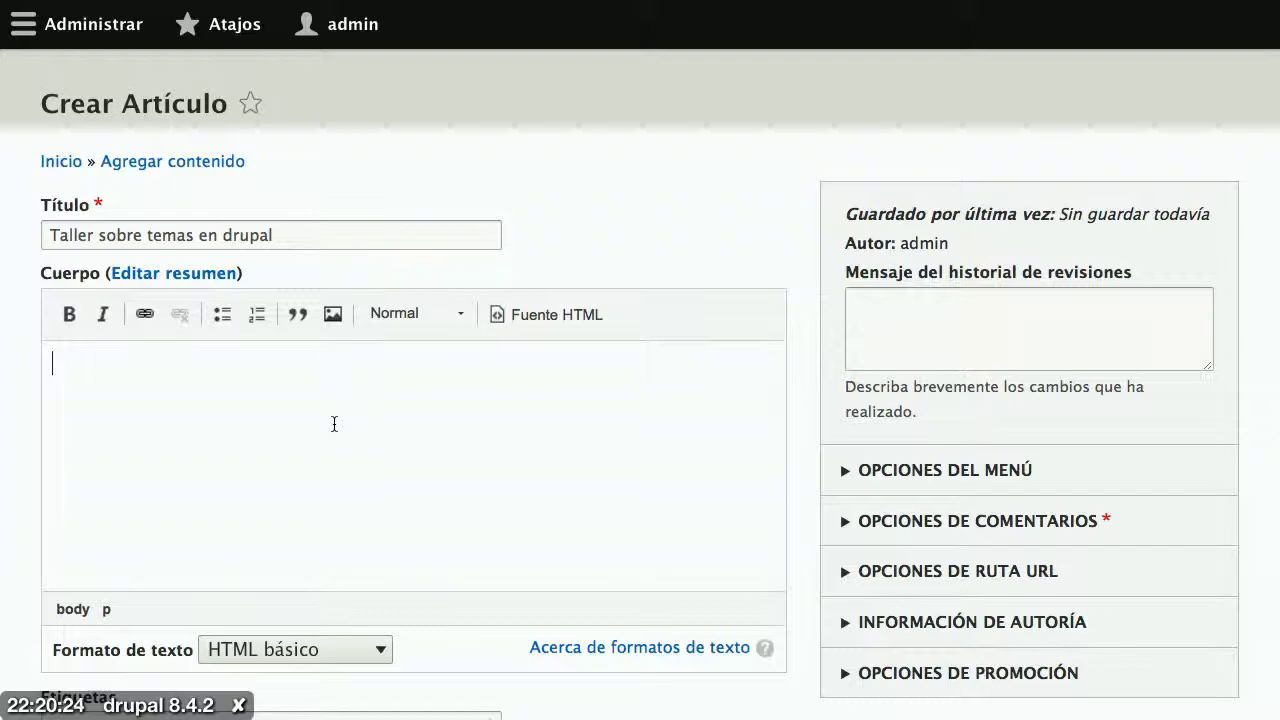
text(Quisque aliquam bibendum egestas. Cras eu nulla ac quam vestibulum commodo in feugiat ipsum. Pellentesque ut lacus in dui posuere consectetur. Interdum et malesuada fames ac ante ipsum primis in faucibus. Vivamus elementum feugiat risus a pretium. Phasellus mollis mi elit, nec dictum neque bibendum ut. In rhoncus finibus nulla, molestie consequat ex. Integer et mattis magna. Fusce ornare lectus ante, eu auctor est porta eu. Vivamus vestibulum maximus maximus. Quisque augue diam, luctus ac leo non, tristique gravida ante. Sed mattis, magna at auctor commodo, est quam luctus nulla, ac luctus nibh justo ut lacus.)
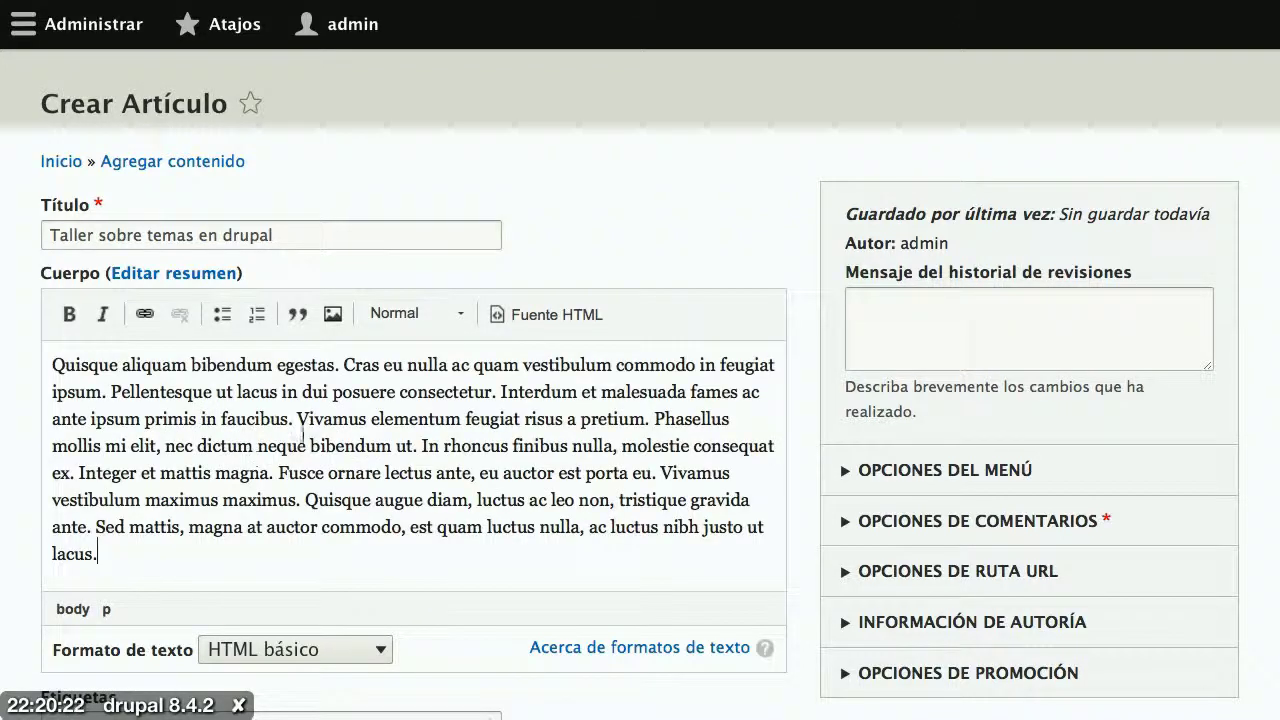
Move the body text from "Vivamus elementum" through the end to the beginning of the paragraph.
drag(299, 423, 309, 571)
key(ctrl+c)
key(BackSpace)
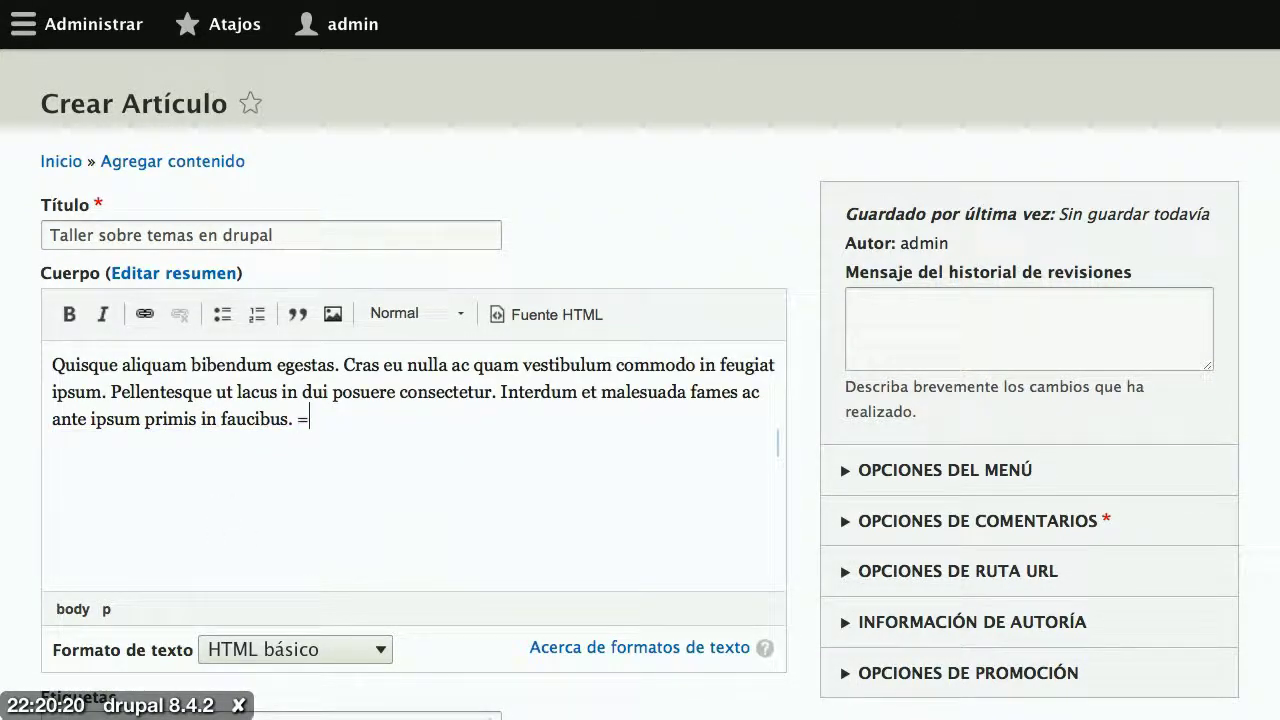
click(53, 362)
key(ctrl+v)
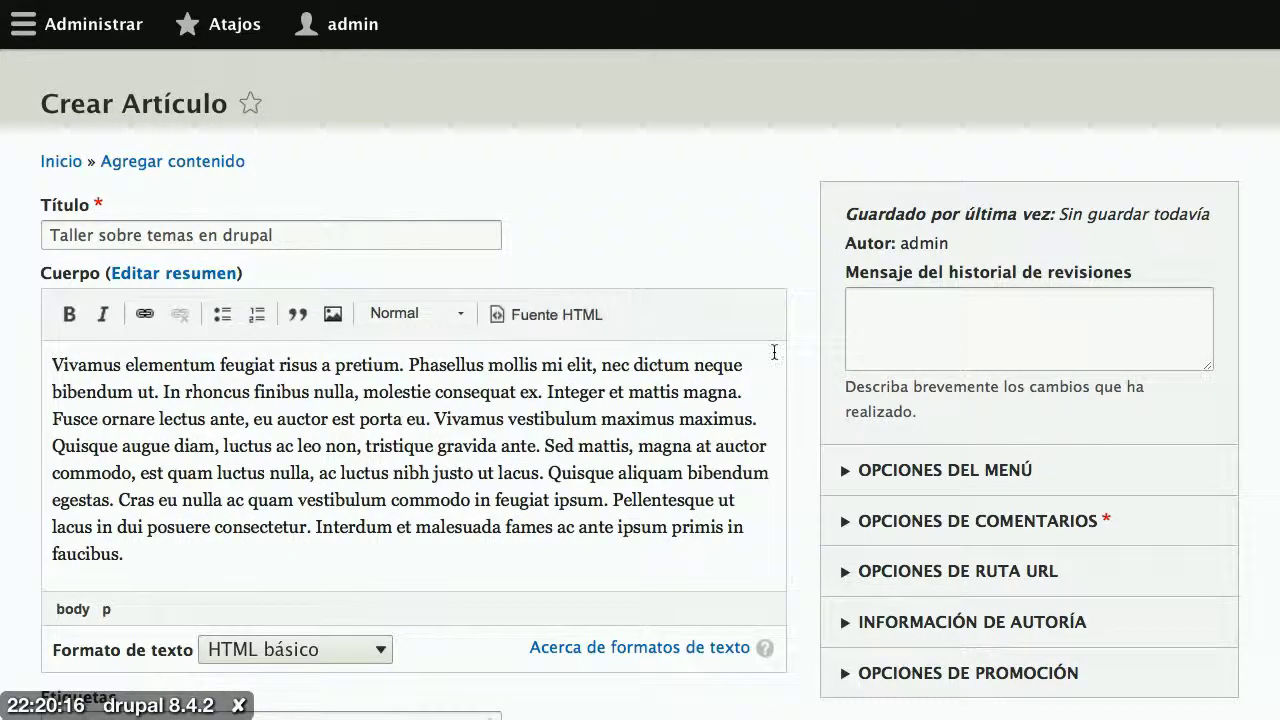
Tag the article with the existing tags "taller" and "drupal" from the autocomplete suggestions plus the new tag "temas".
scroll(828, 423, down, 3)
click(349, 586)
text(taller, temas)
key(BackSpace)
key(BackSpace)
key(BackSpace)
key(BackSpace)
key(BackSpace)
key(BackSpace)
key(BackSpace)
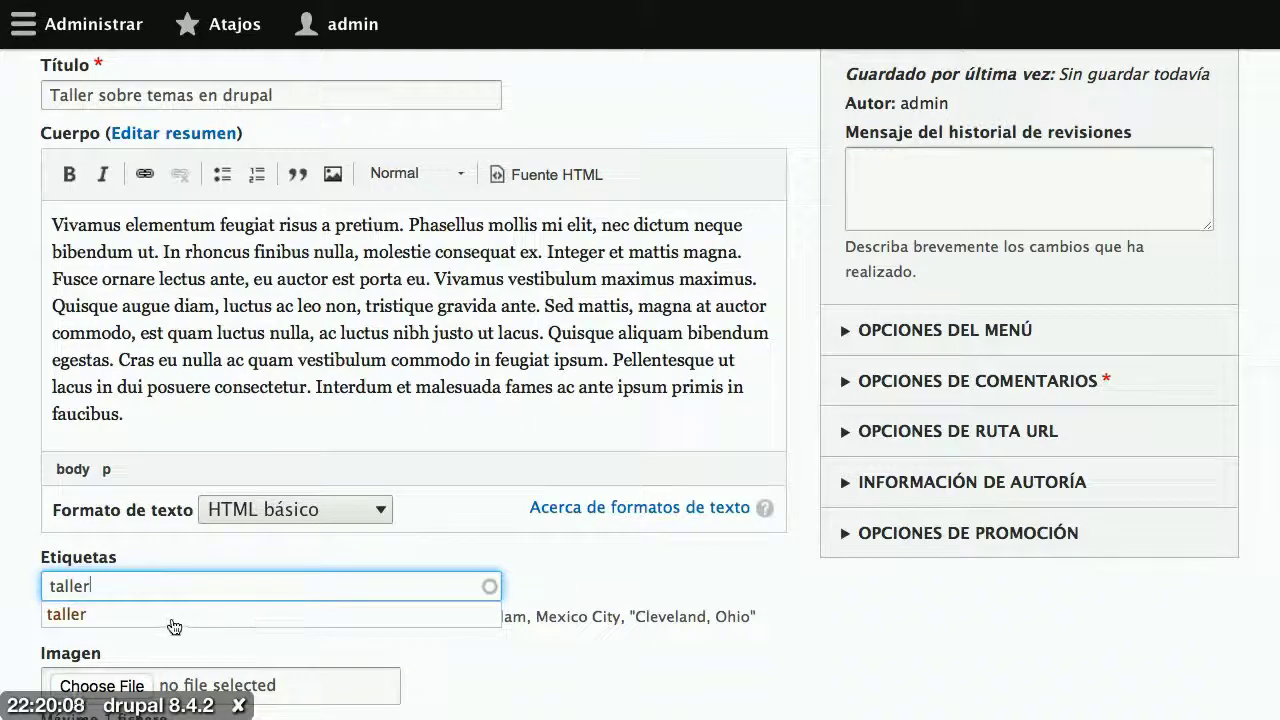
click(174, 626)
text(, dru)
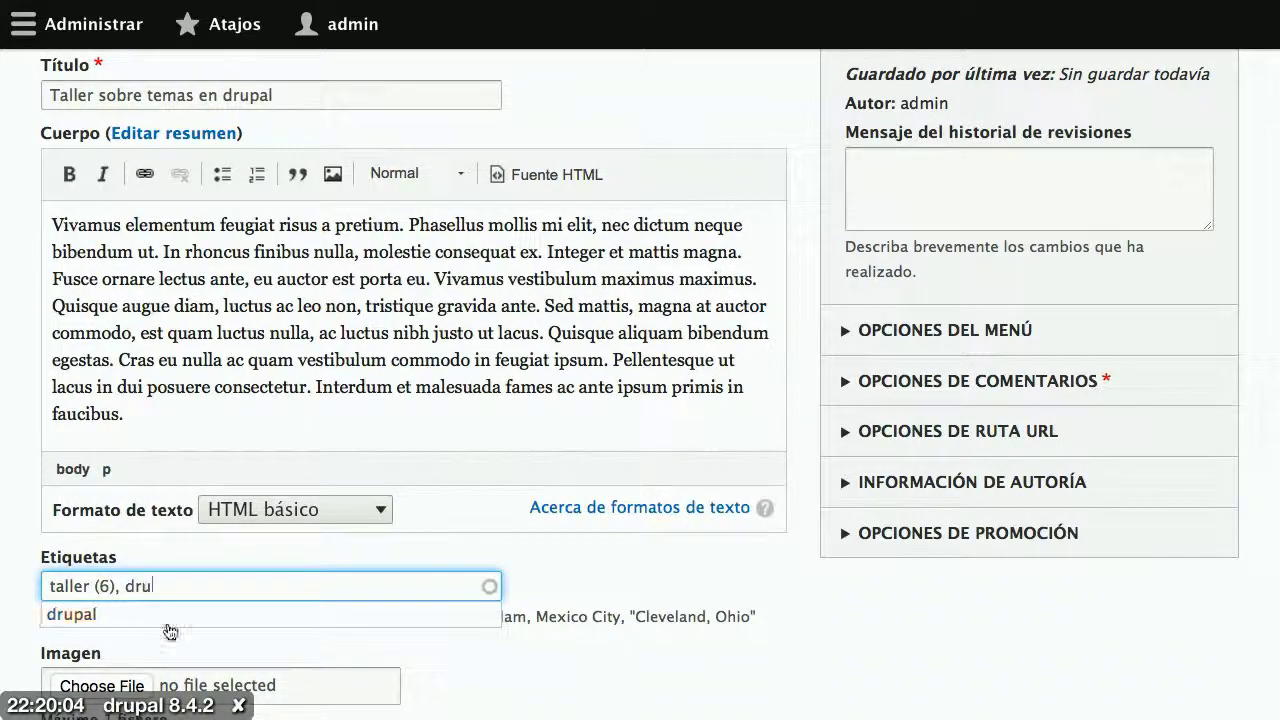
click(126, 618)
text(, )
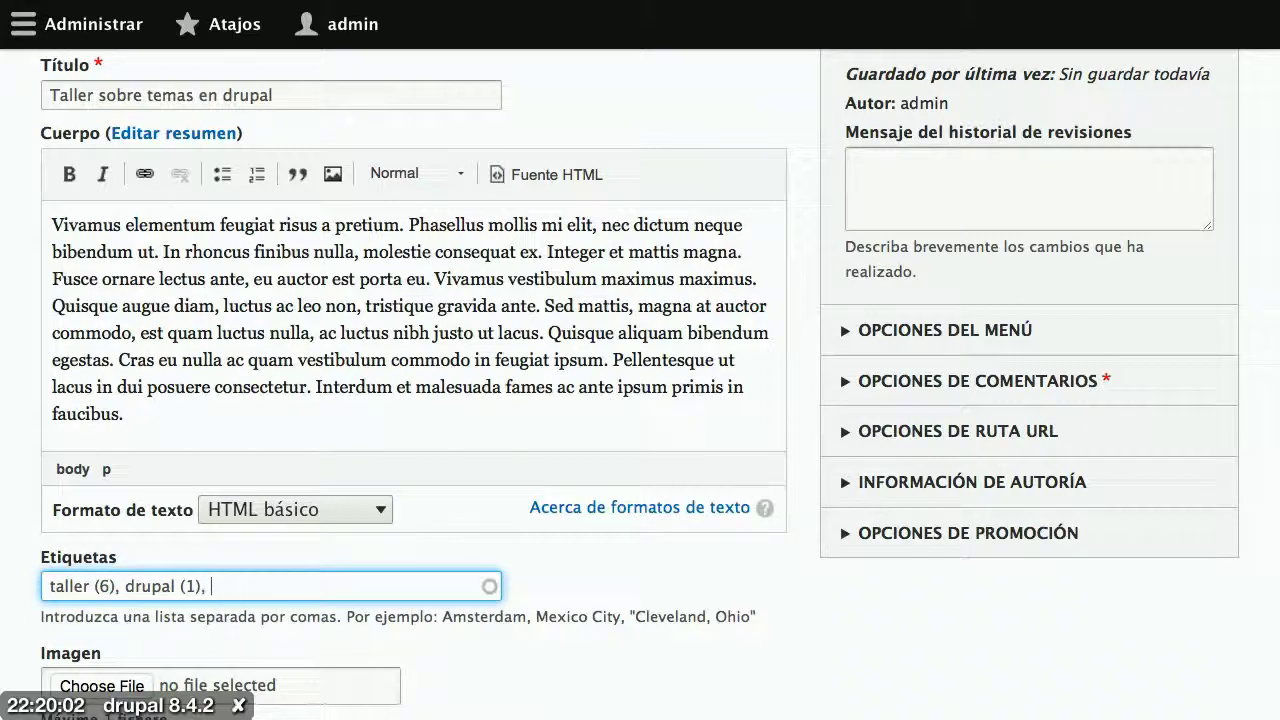
text(temas)
Save the Drupal themes workshop article as published without an image and look over its page.
scroll(686, 581, down, 2)
scroll(686, 581, down, 1)
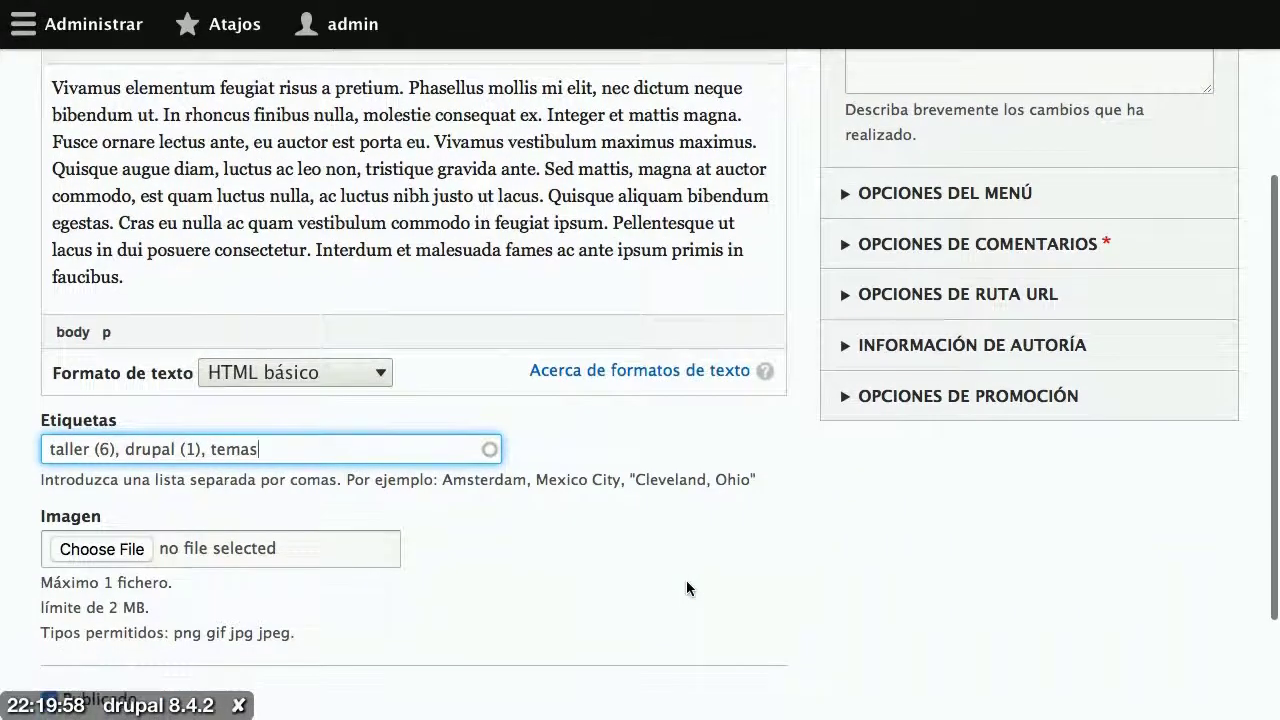
scroll(686, 588, down, 3)
click(137, 619)
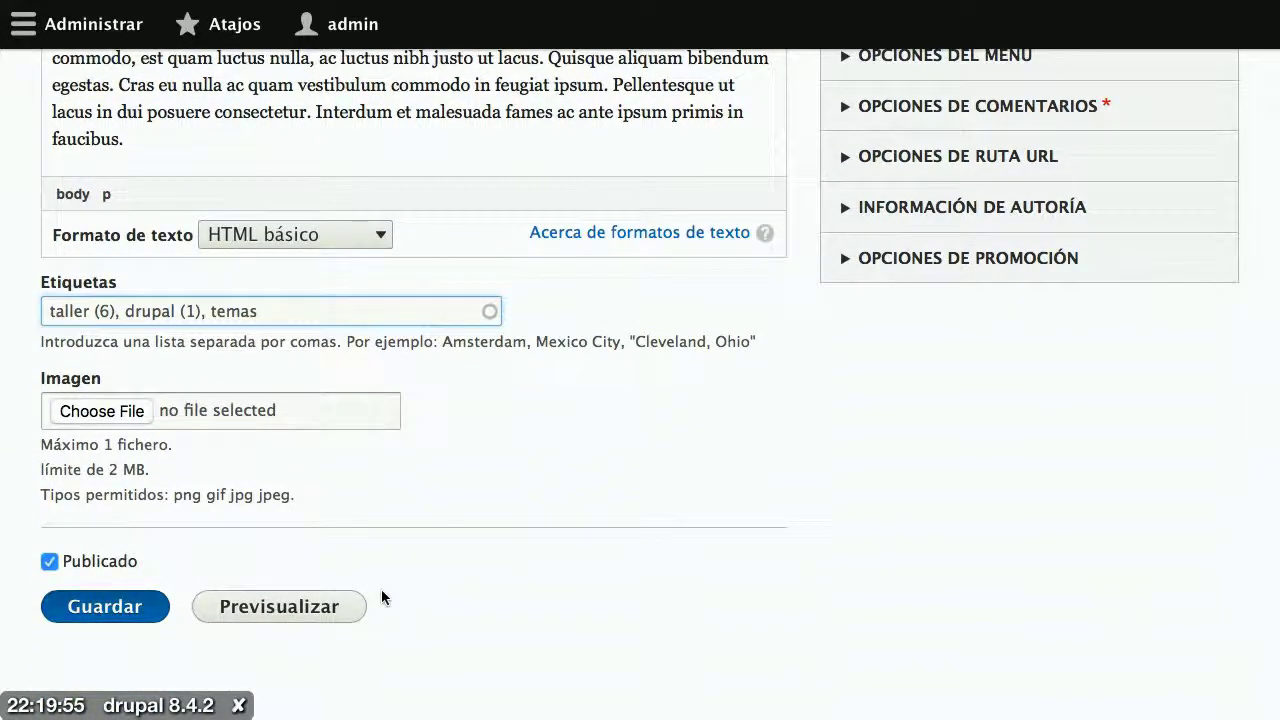
scroll(755, 578, down, 5)
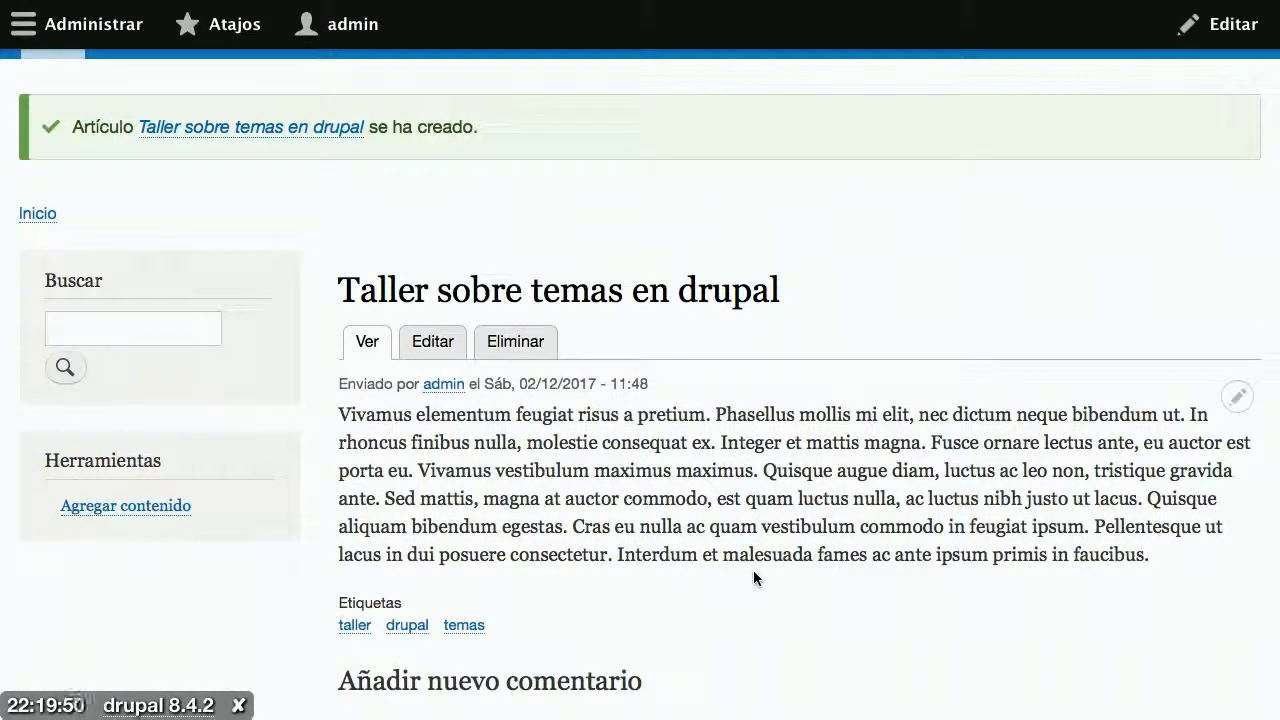
scroll(755, 578, up, 5)
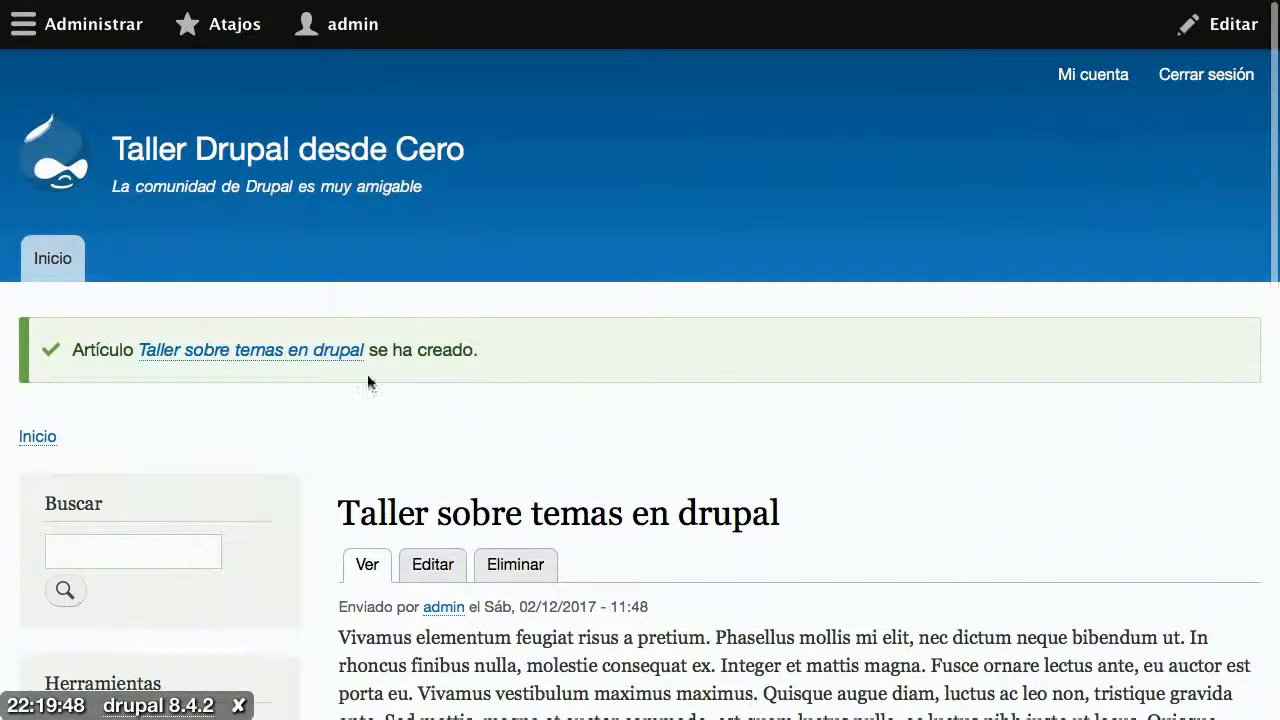
Return to the site's front page and review the teasers of the published articles.
click(68, 160)
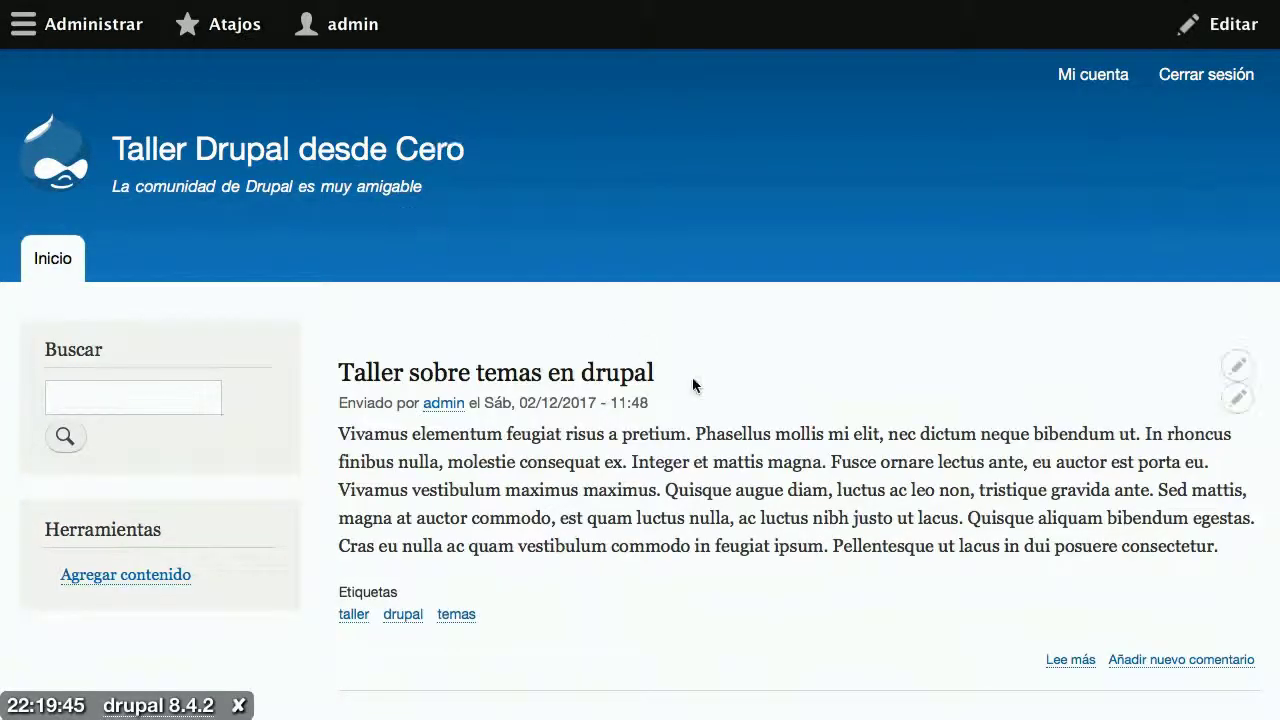
scroll(692, 384, down, 5)
scroll(692, 384, down, 10)
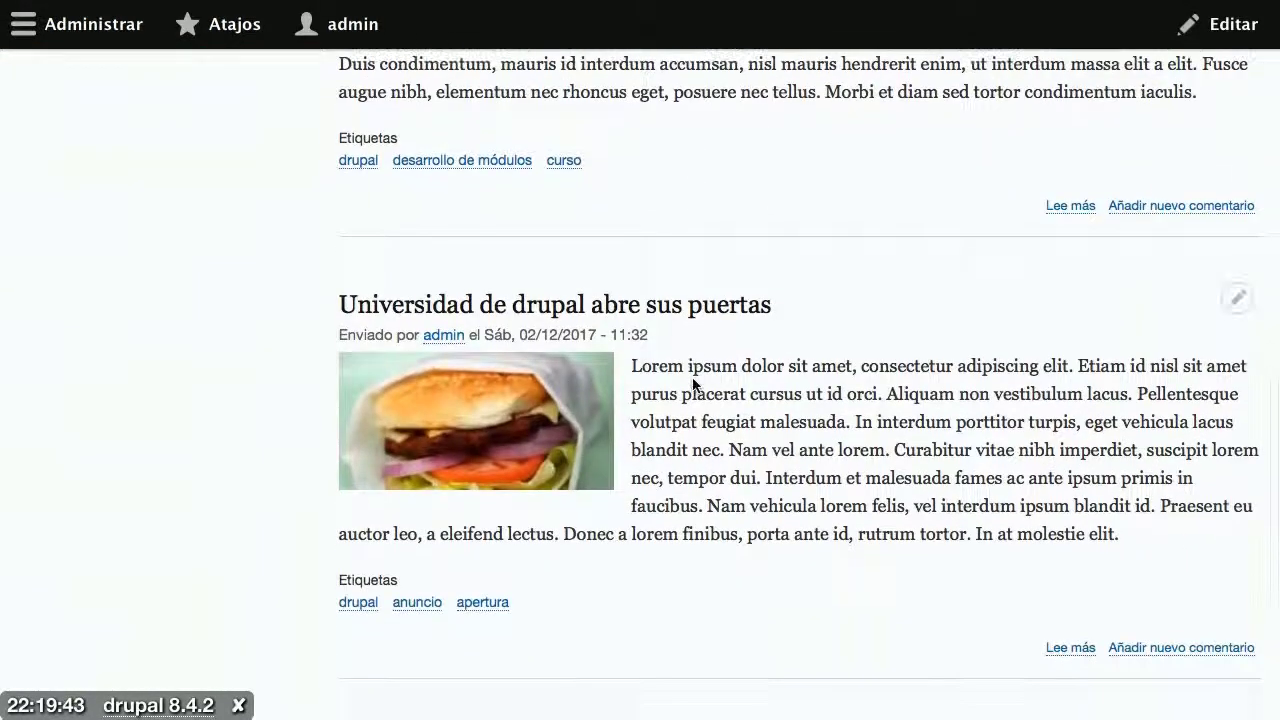
scroll(822, 355, up, 15)
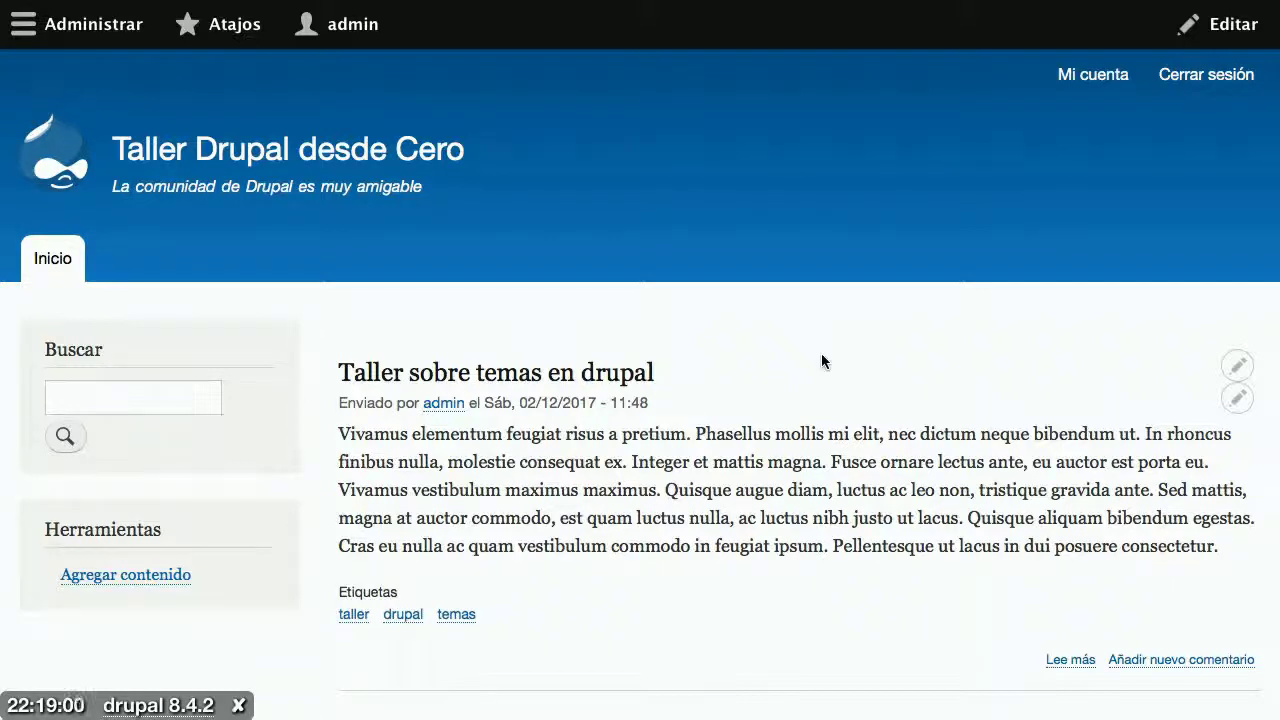
scroll(821, 353, down, 8)
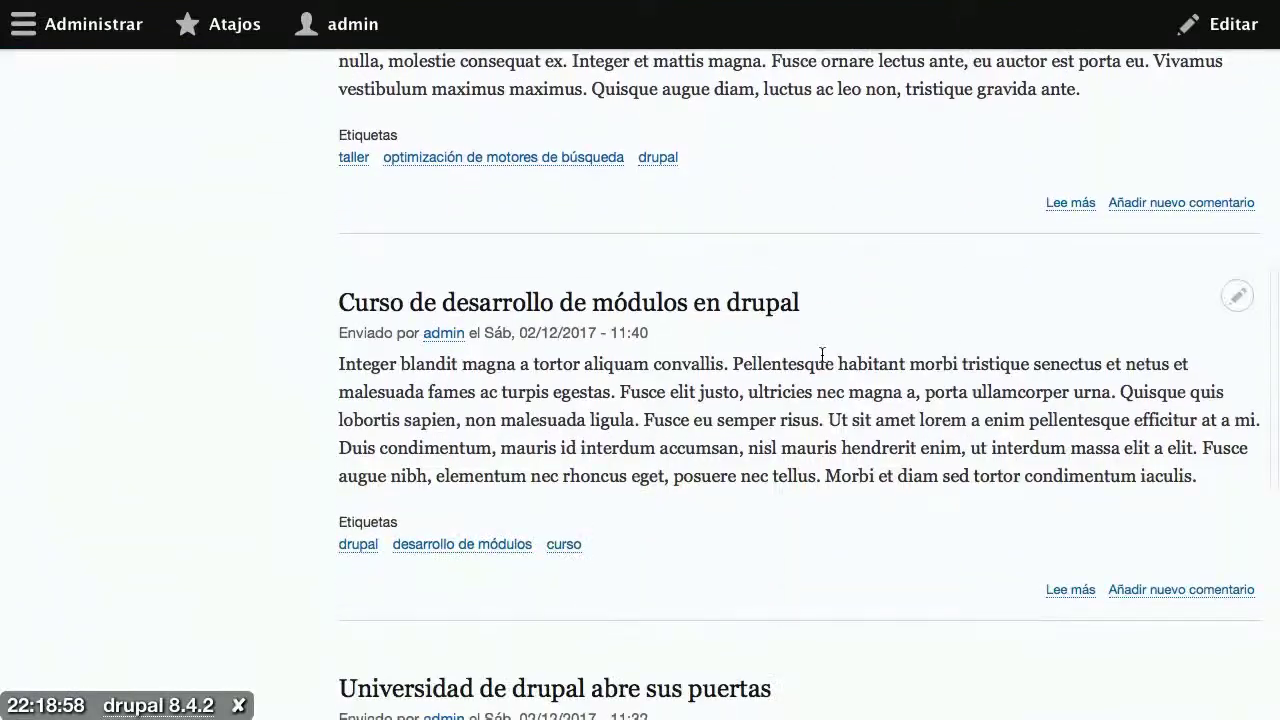
scroll(822, 355, down, 3)
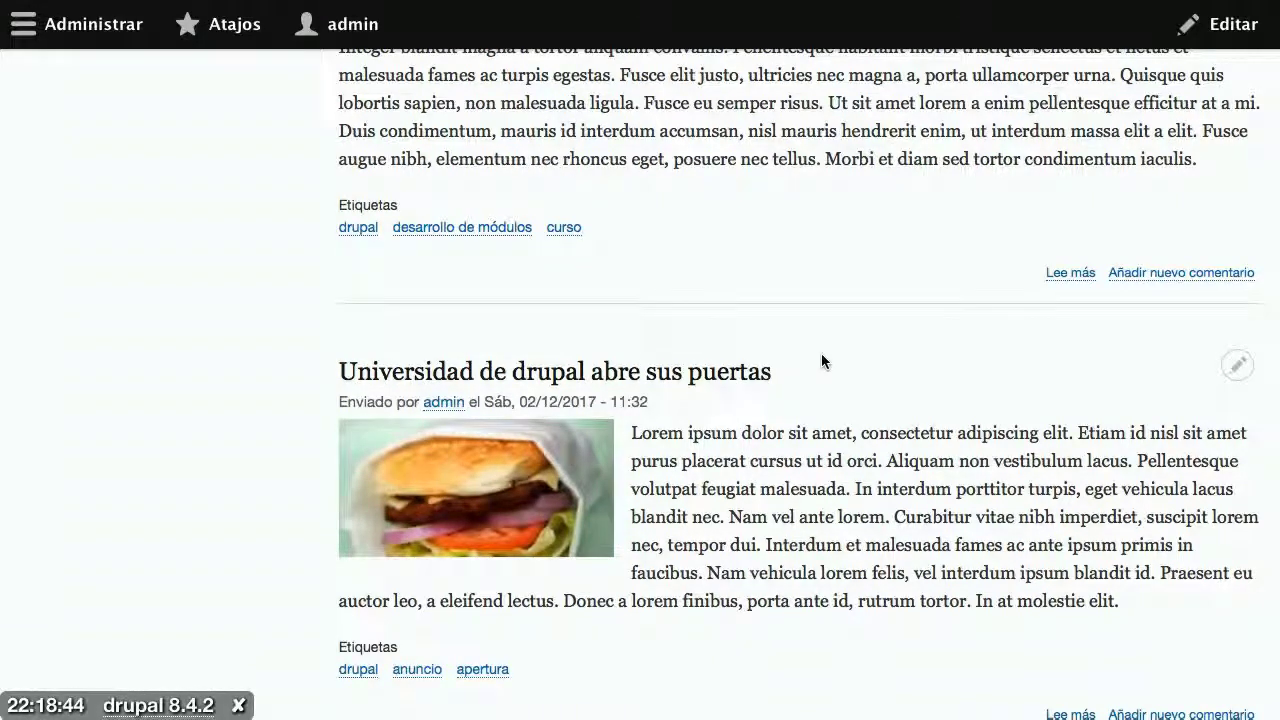
Open the article "Universidad de drupal abre sus puertas" and examine its full content and complete web address.
click(748, 378)
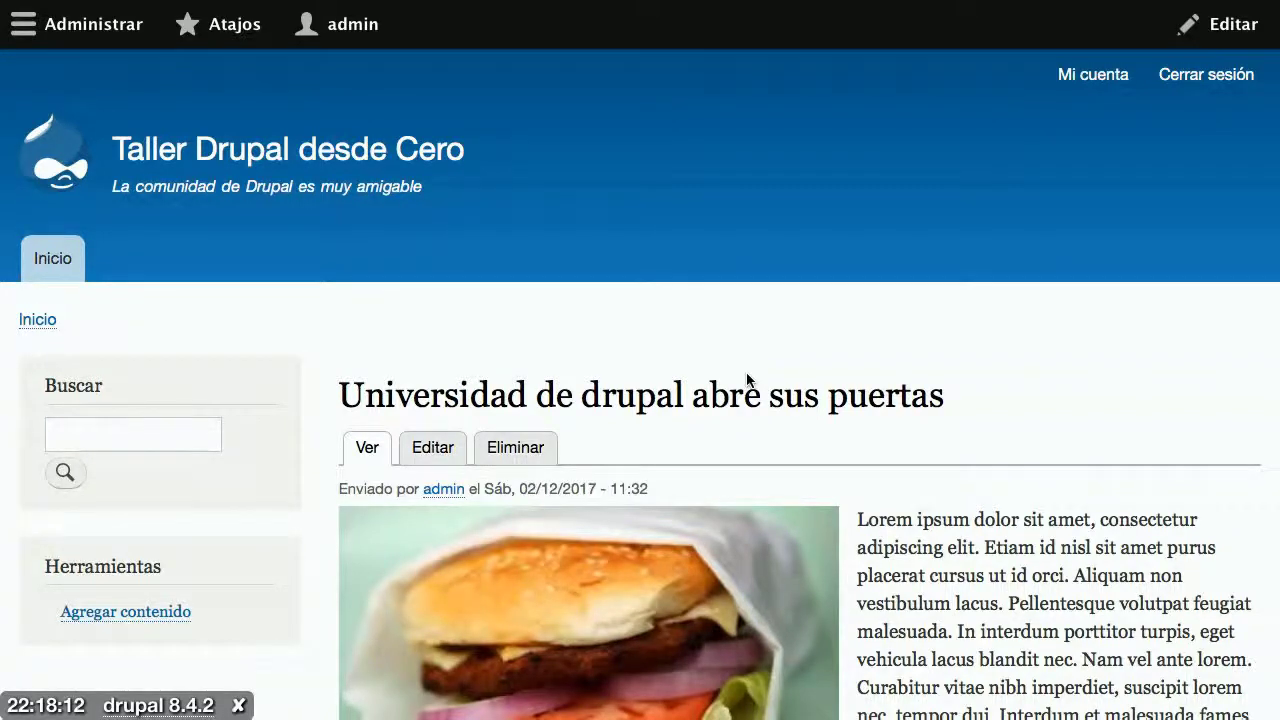
scroll(746, 380, down, 10)
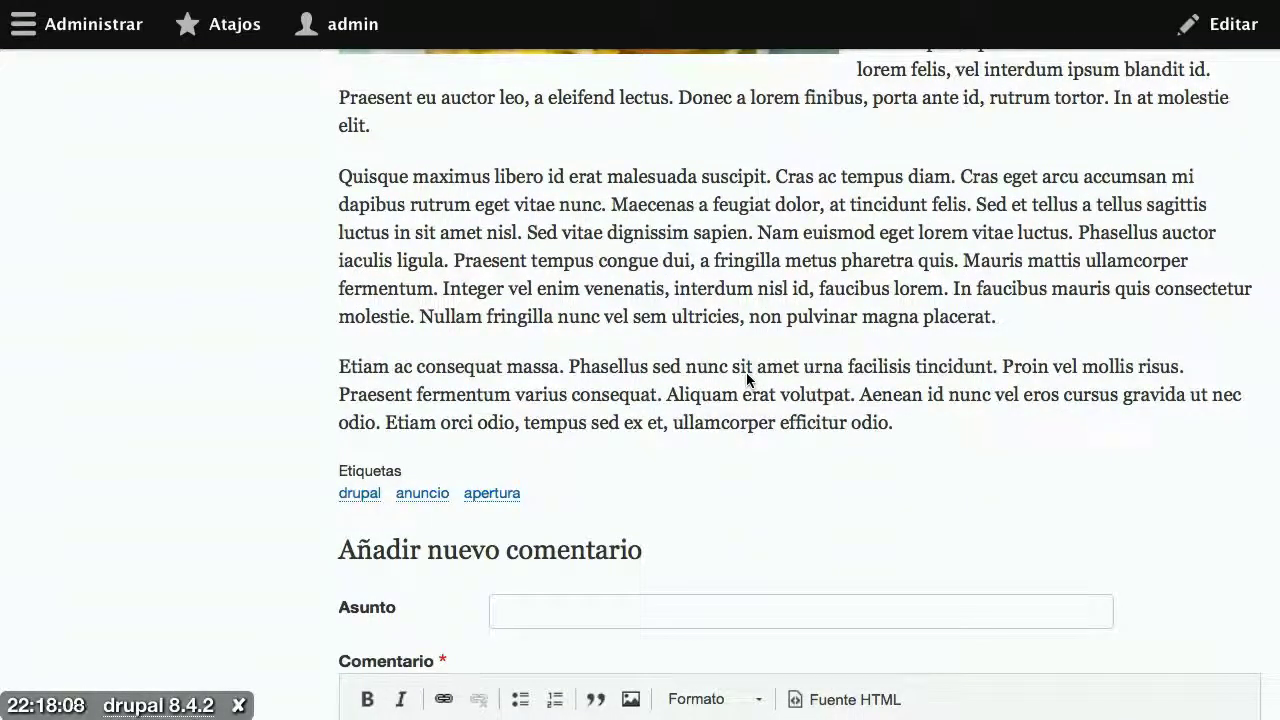
scroll(746, 380, up, 6)
scroll(746, 380, up, 3)
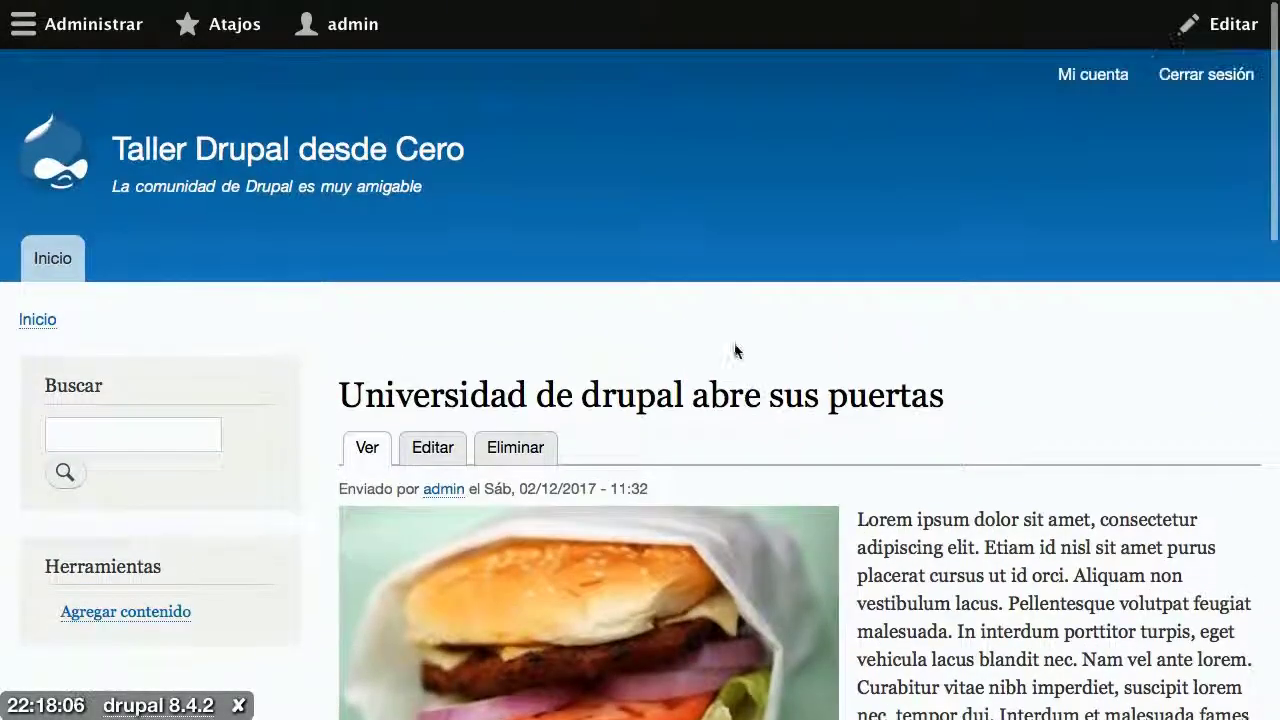
mouse_move(681, 7)
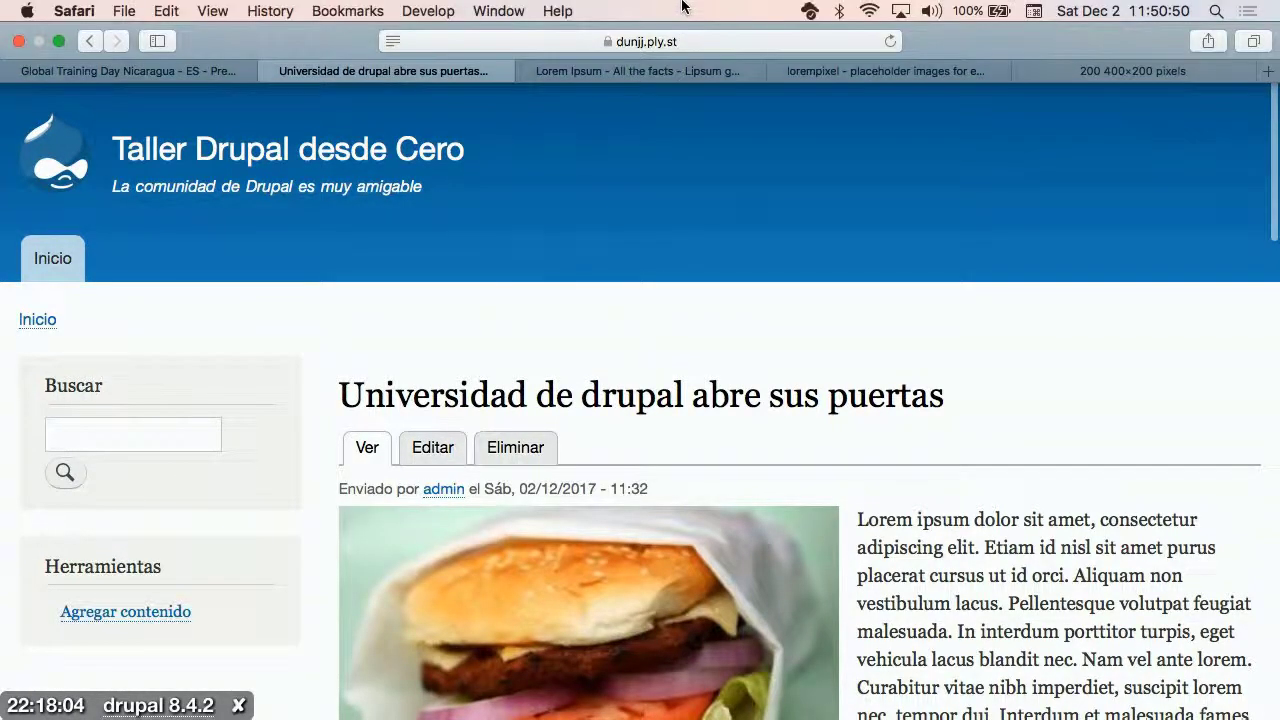
click(738, 40)
click(738, 40)
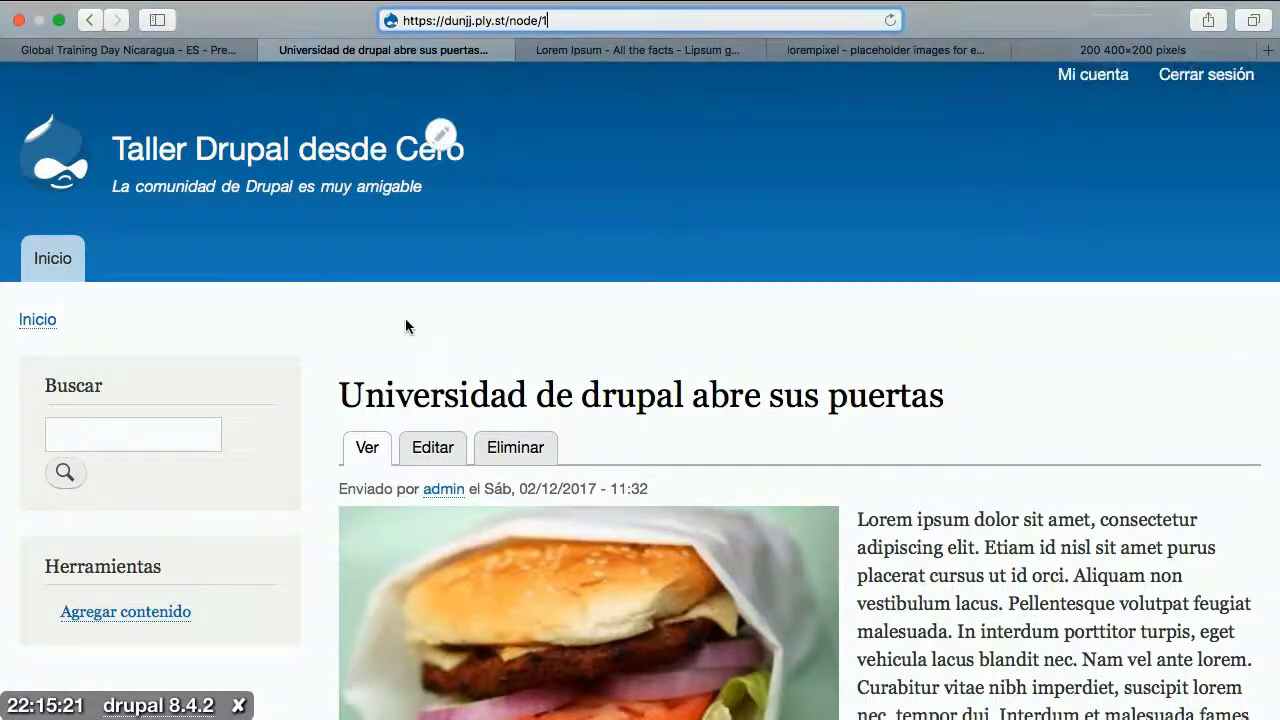
Edit the article "Universidad de drupal abre sus puertas" and set its URL alias to "/universidad-abre-sus-puertas".
click(433, 450)
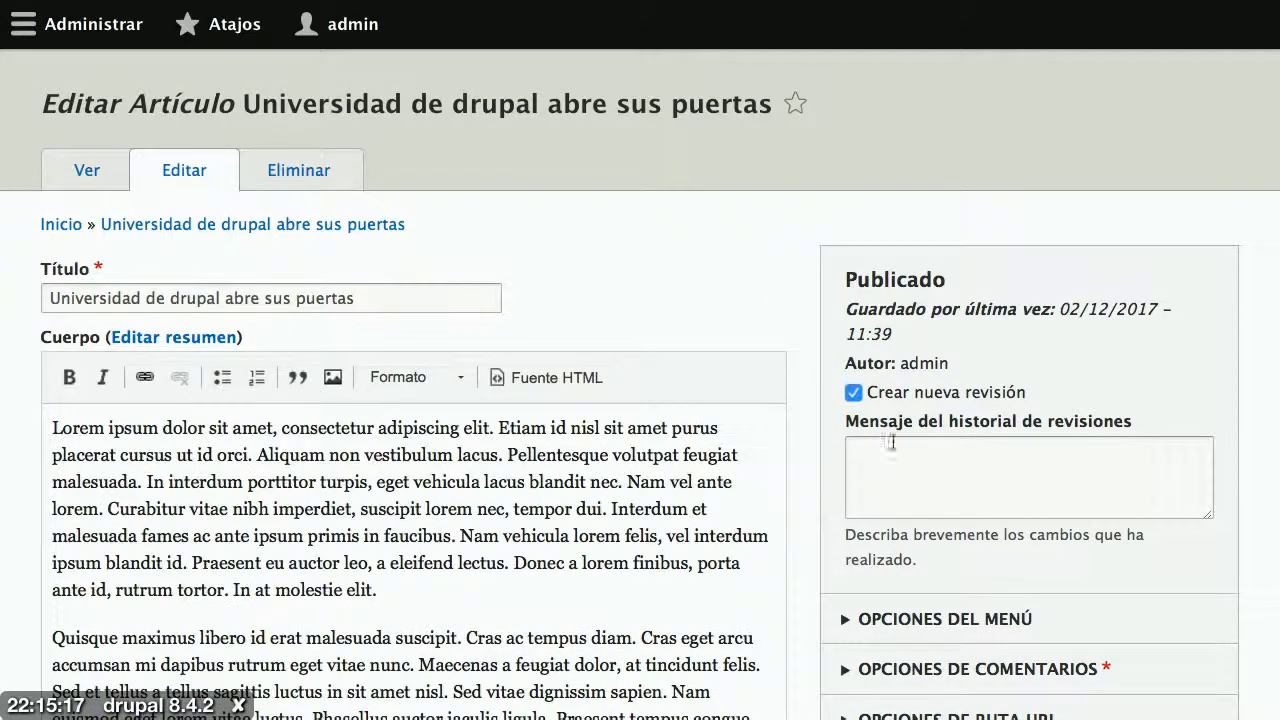
scroll(804, 486, down, 5)
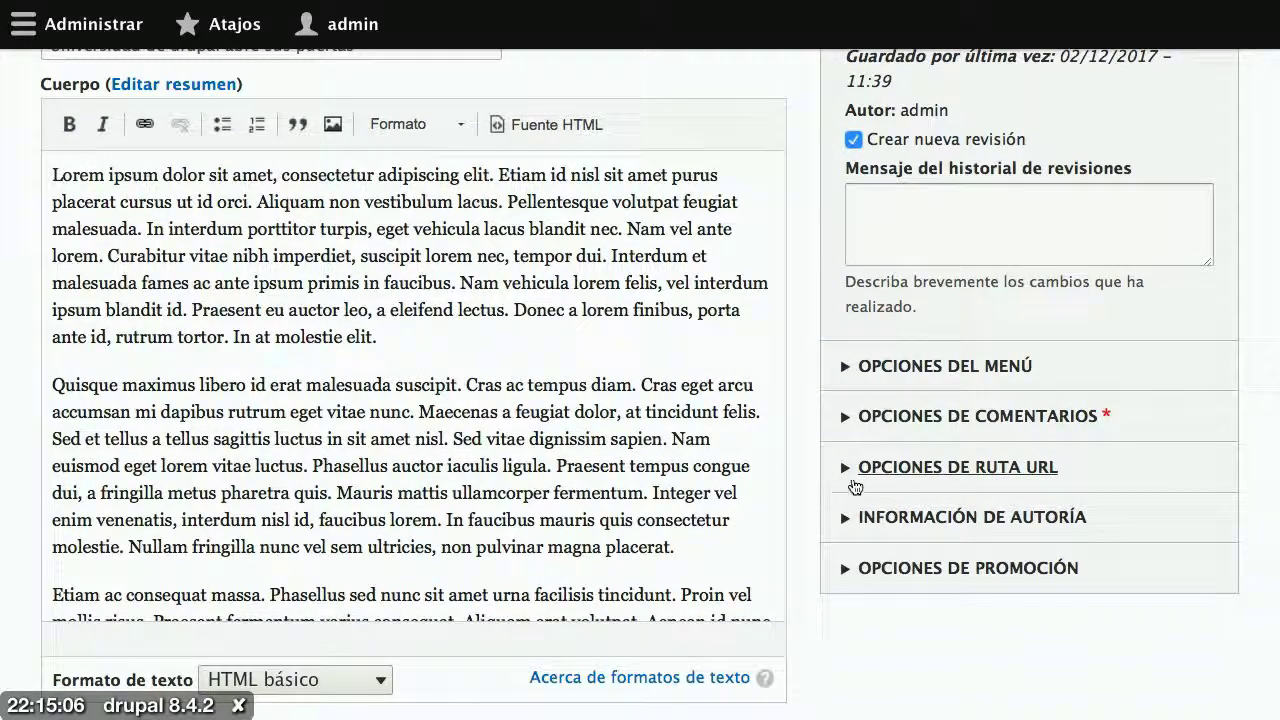
click(899, 474)
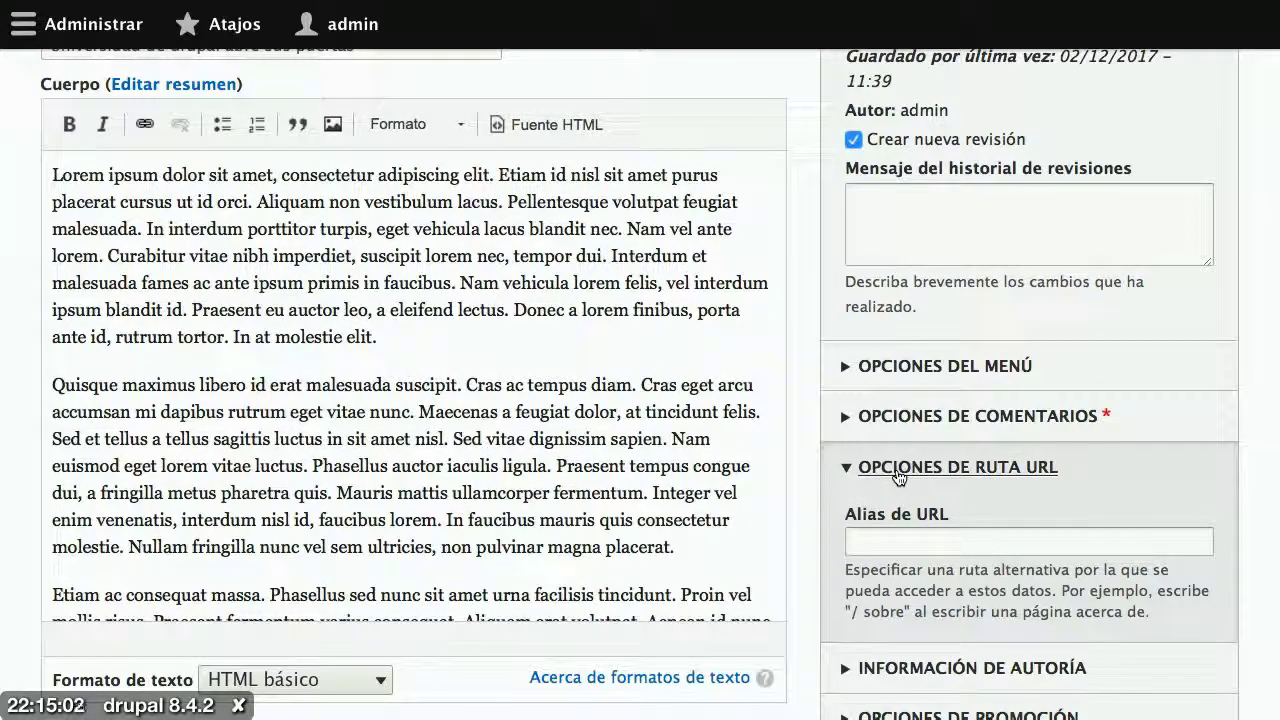
click(931, 550)
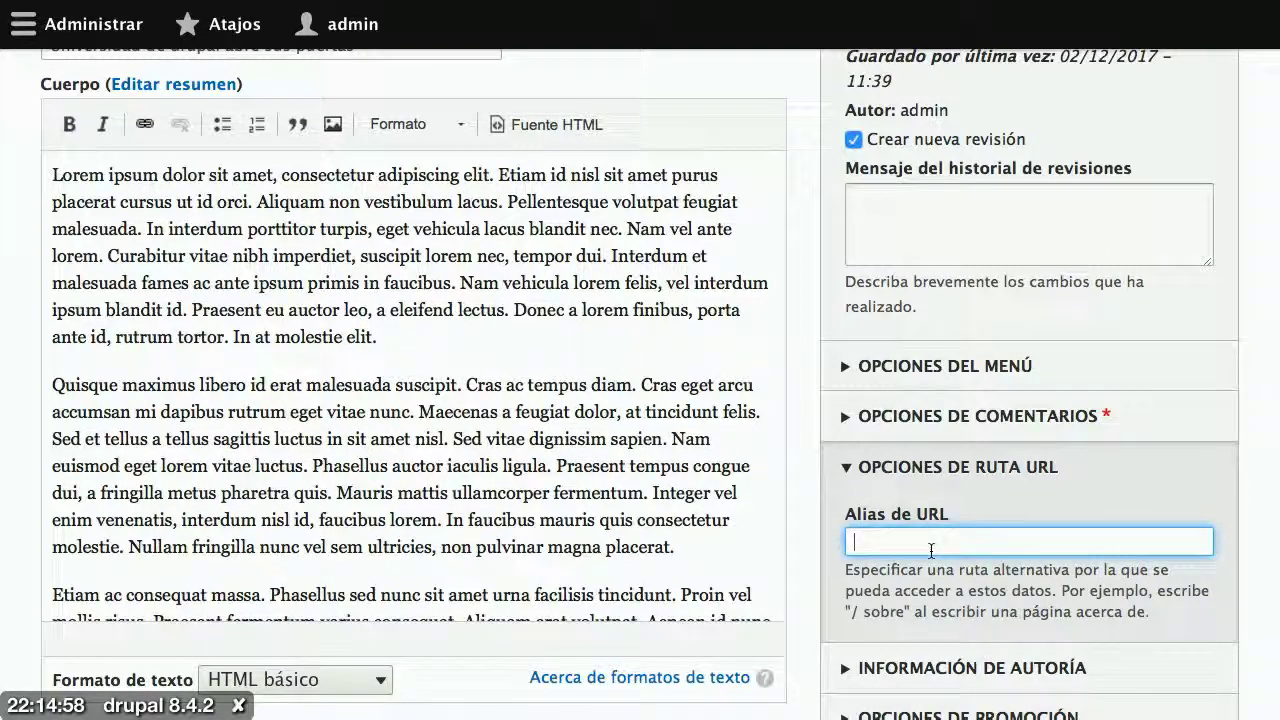
text(/)
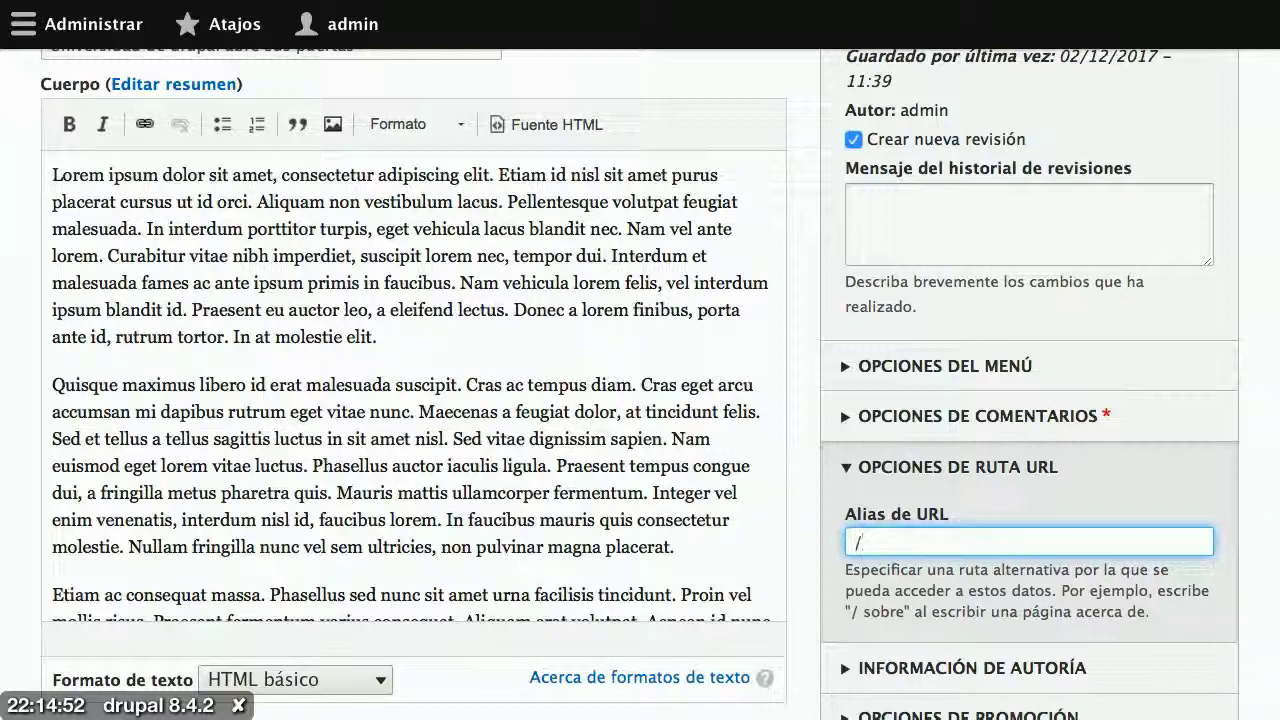
scroll(659, 383, up, 2)
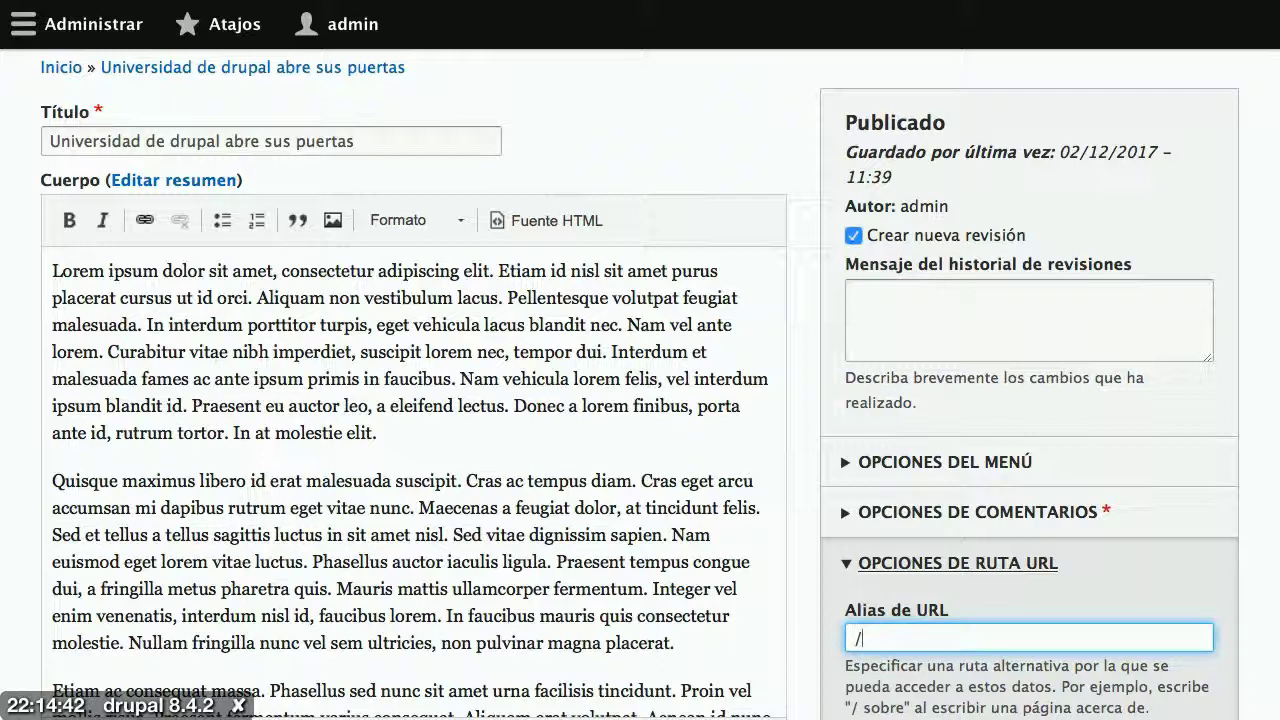
text(nivers)
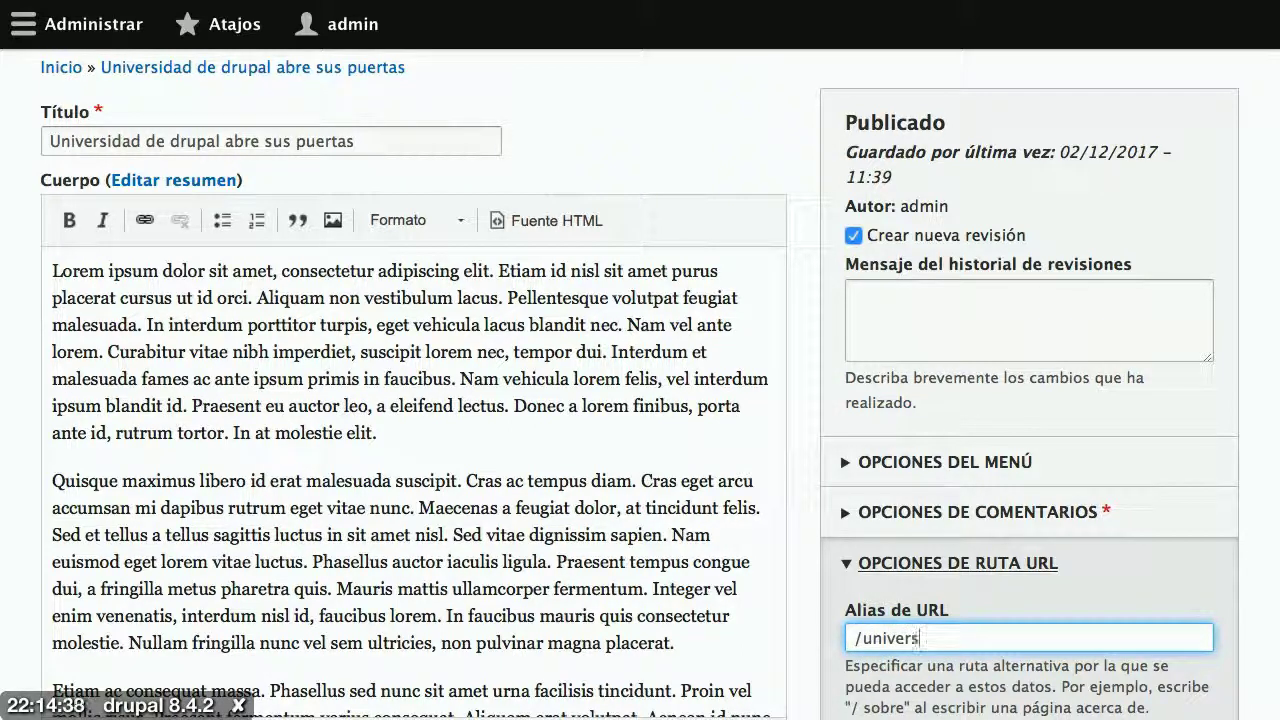
text(idad-abre-sus-)
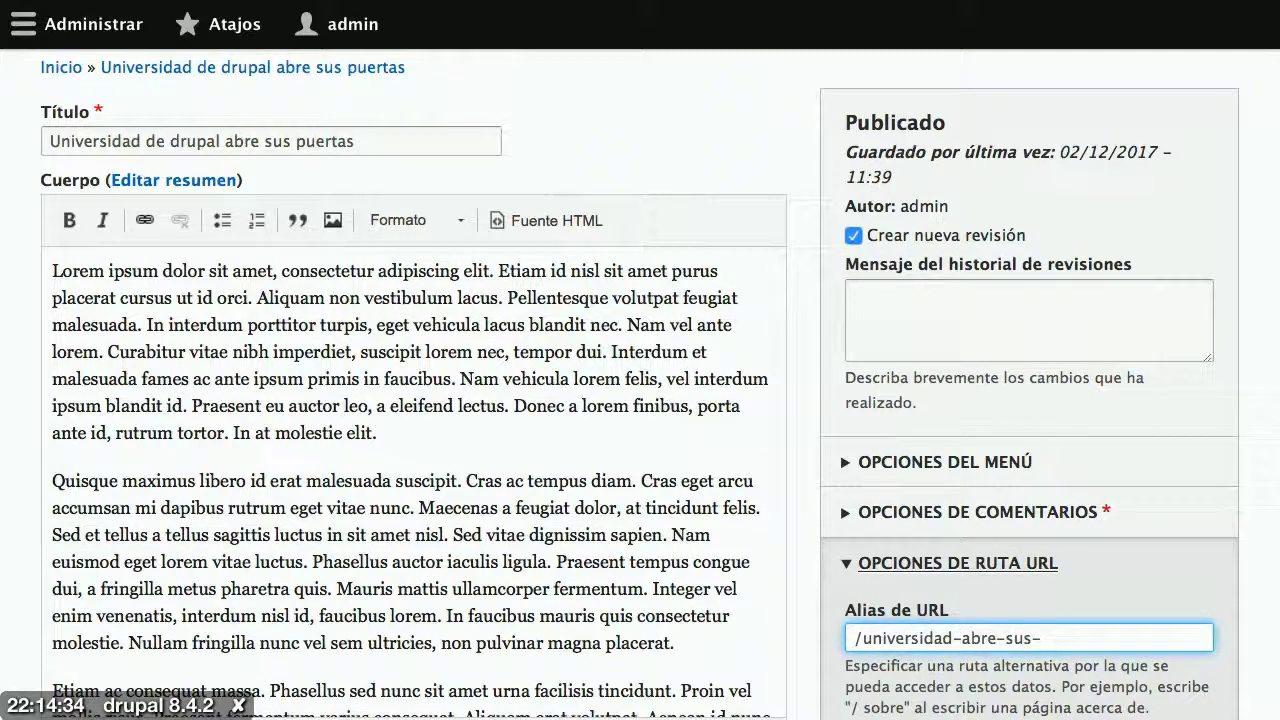
text(puertas)
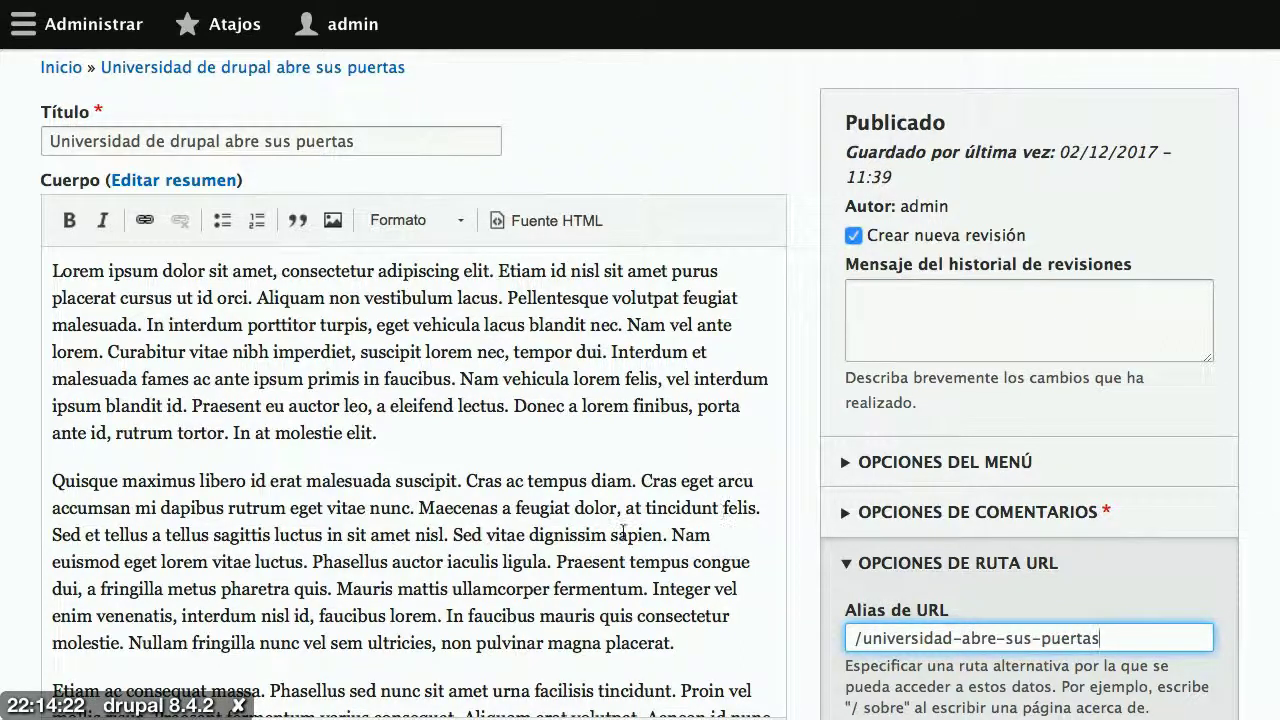
Save the article as published and check its complete web address.
scroll(603, 531, down, 3)
scroll(806, 563, down, 8)
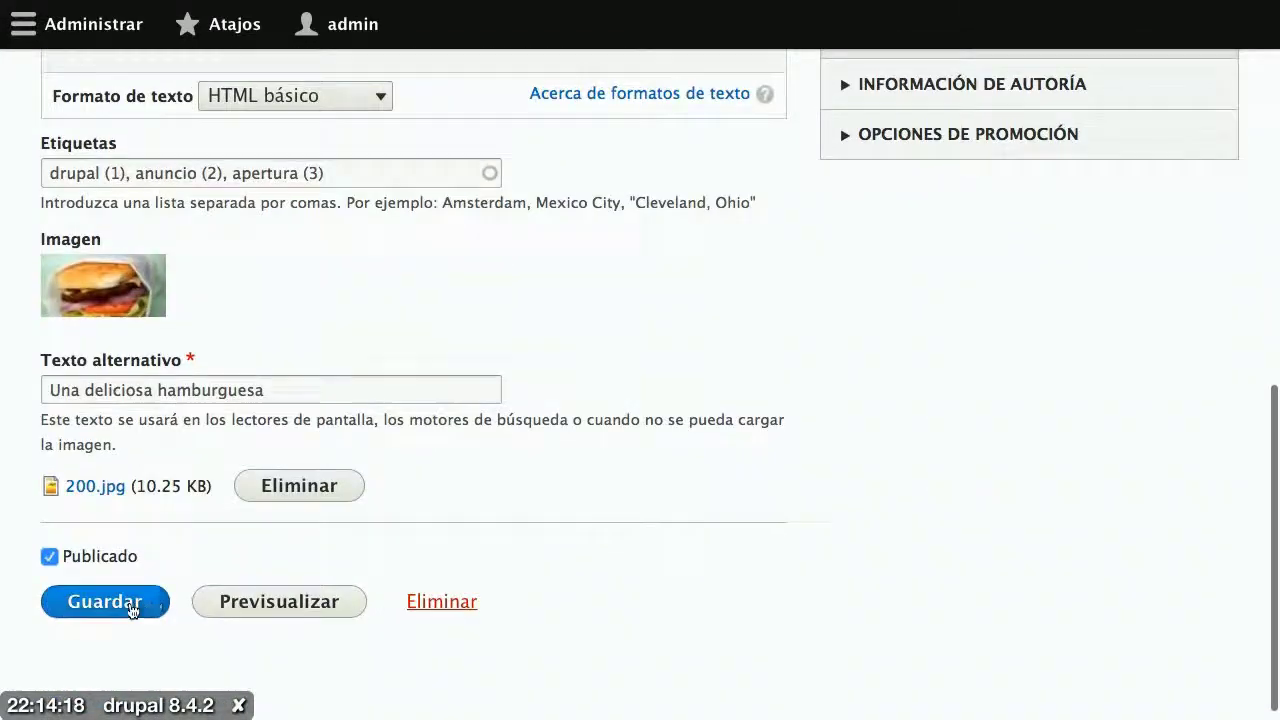
click(130, 602)
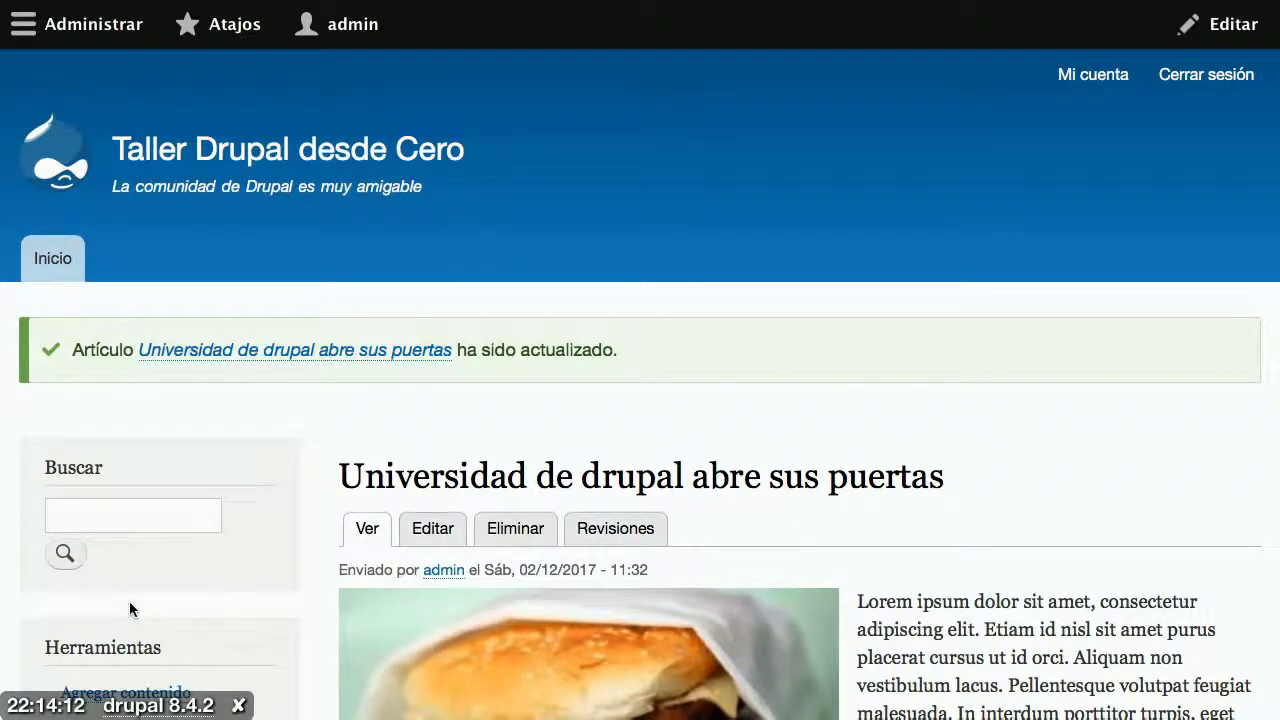
mouse_move(695, 7)
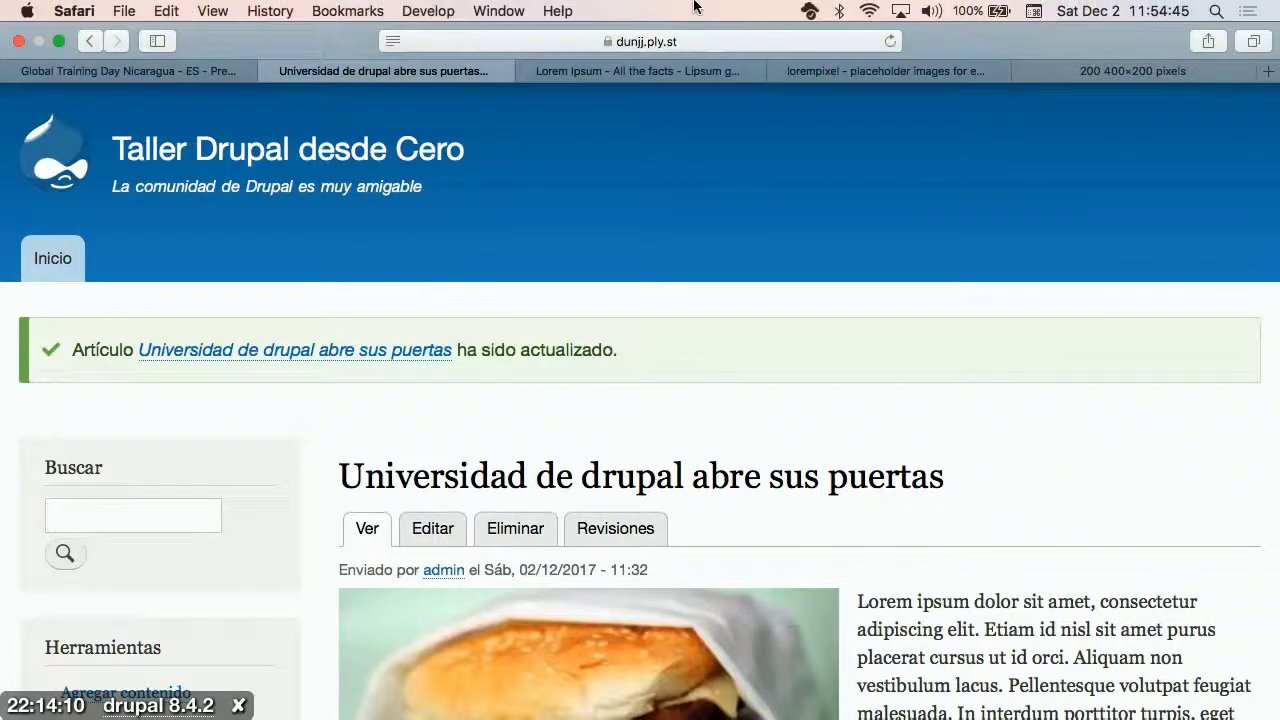
click(735, 40)
click(743, 40)
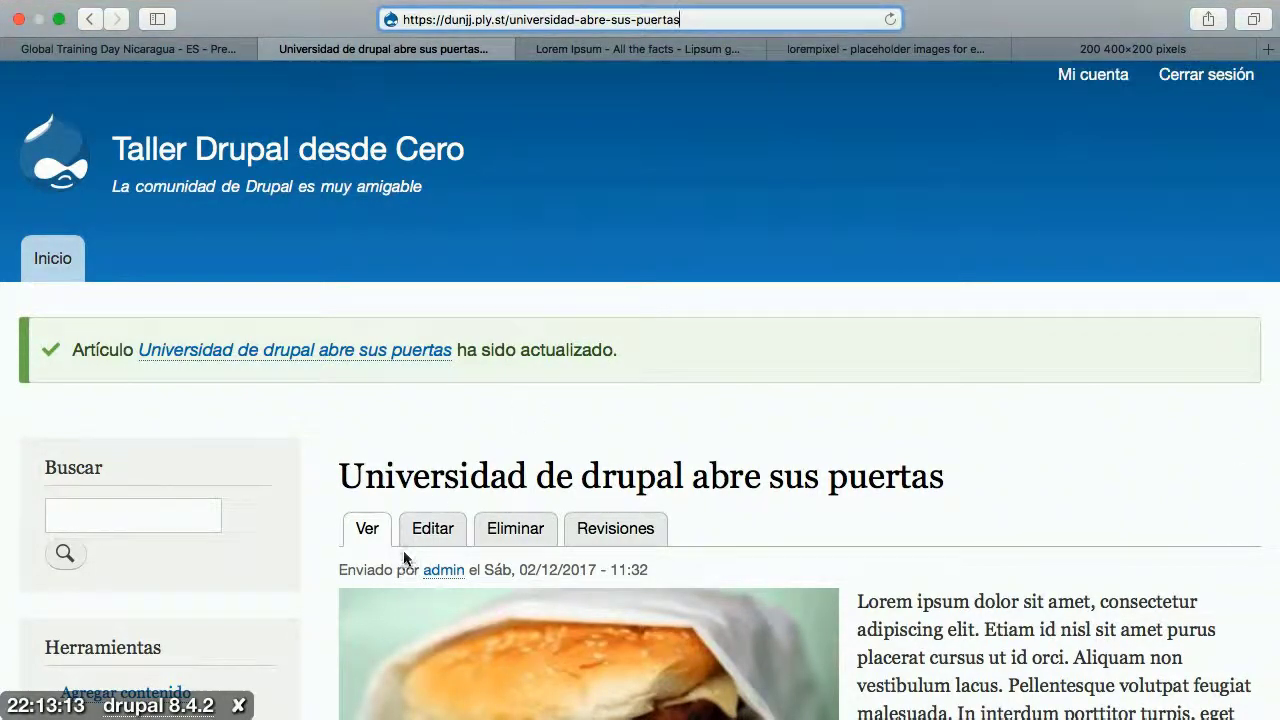
Edit the article "Universidad de drupal abre sus puertas" again and enable a menu link for it.
click(428, 534)
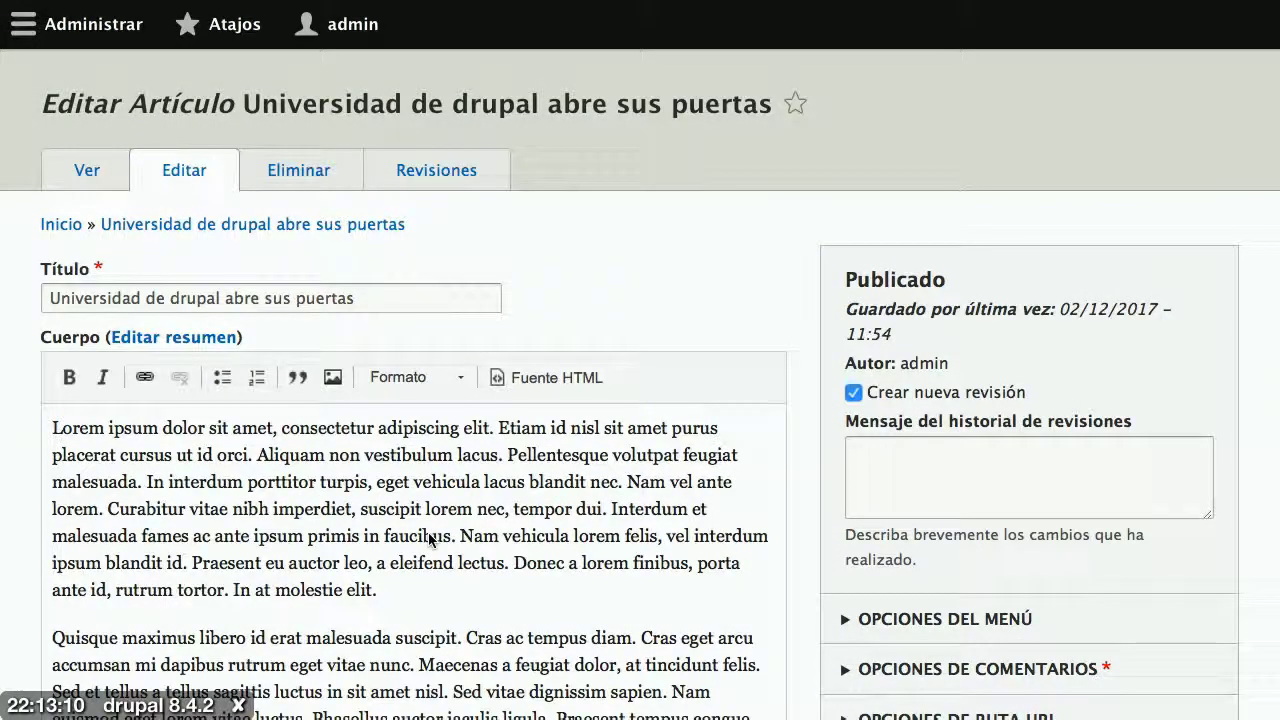
scroll(838, 540, down, 1)
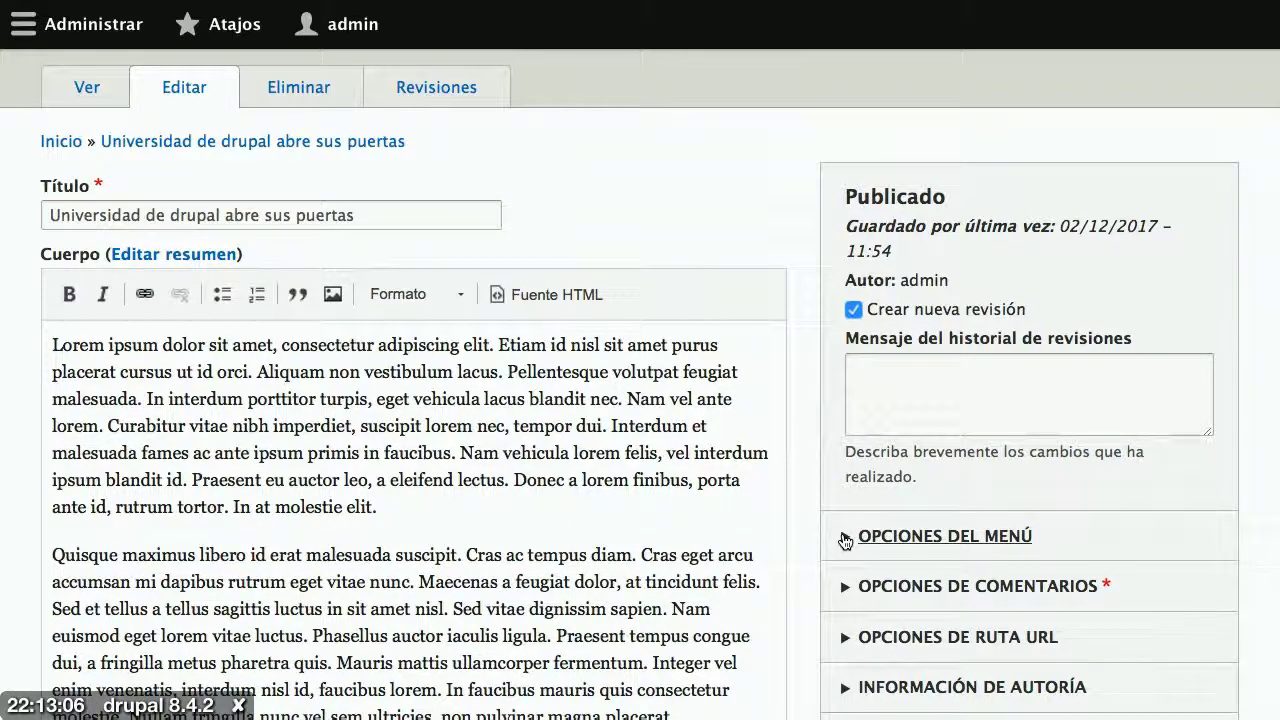
click(845, 539)
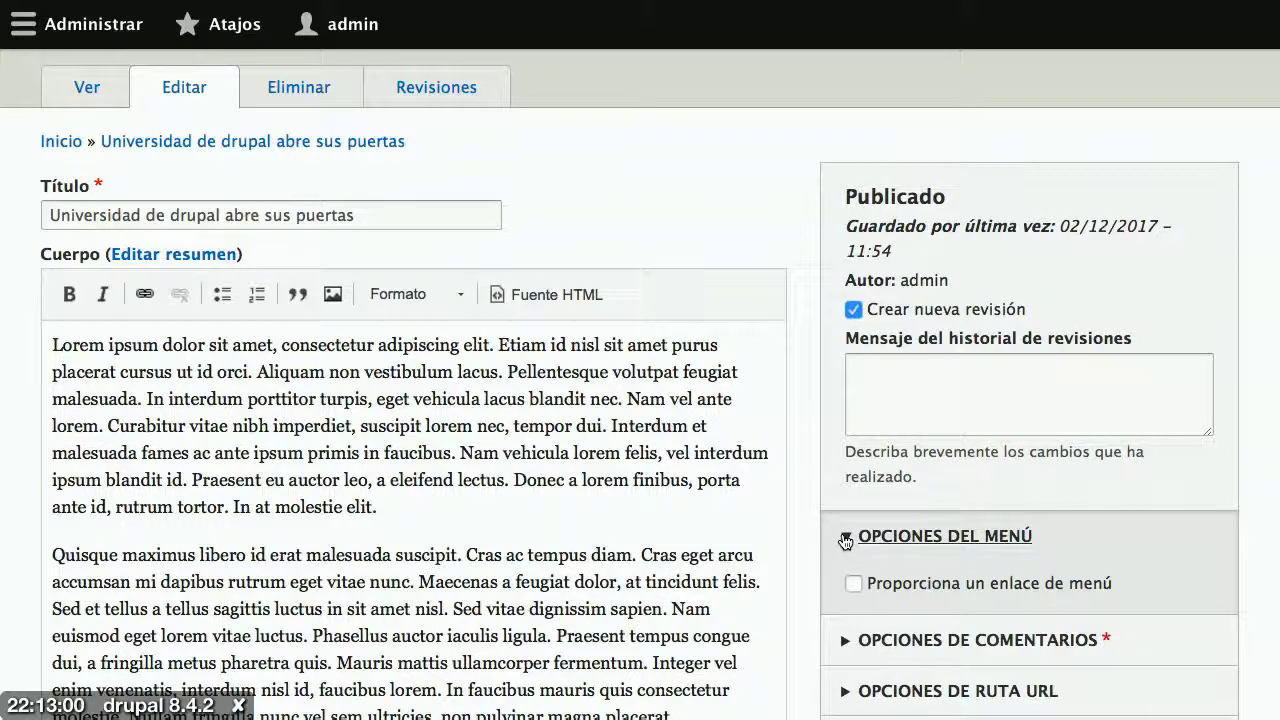
click(894, 590)
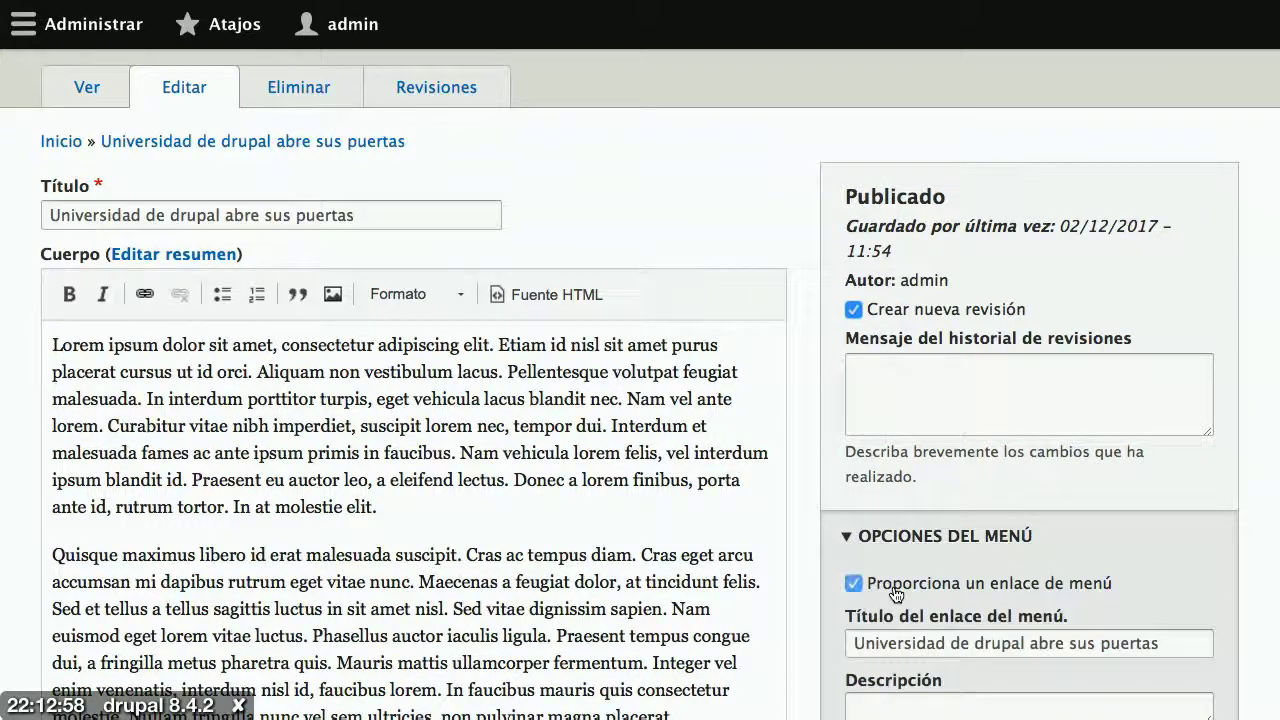
scroll(895, 589, down, 3)
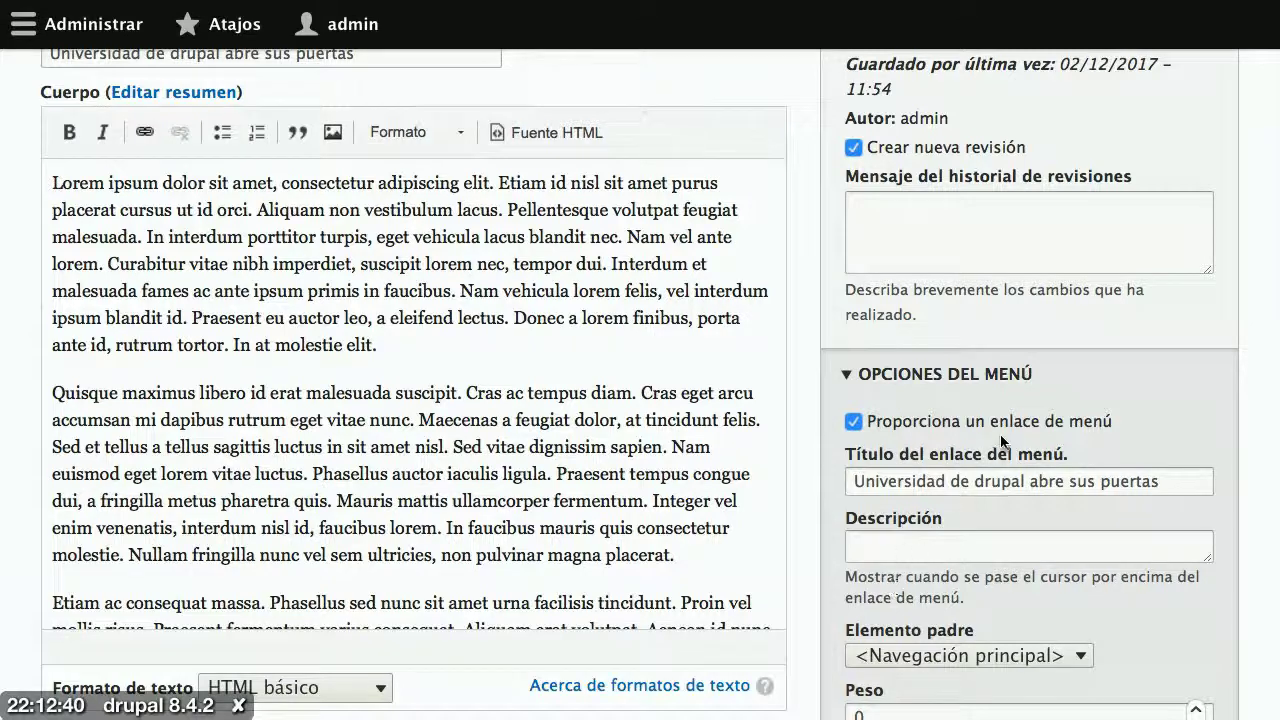
Replace the article's menu link title with "Apertura".
triple_click(1164, 483)
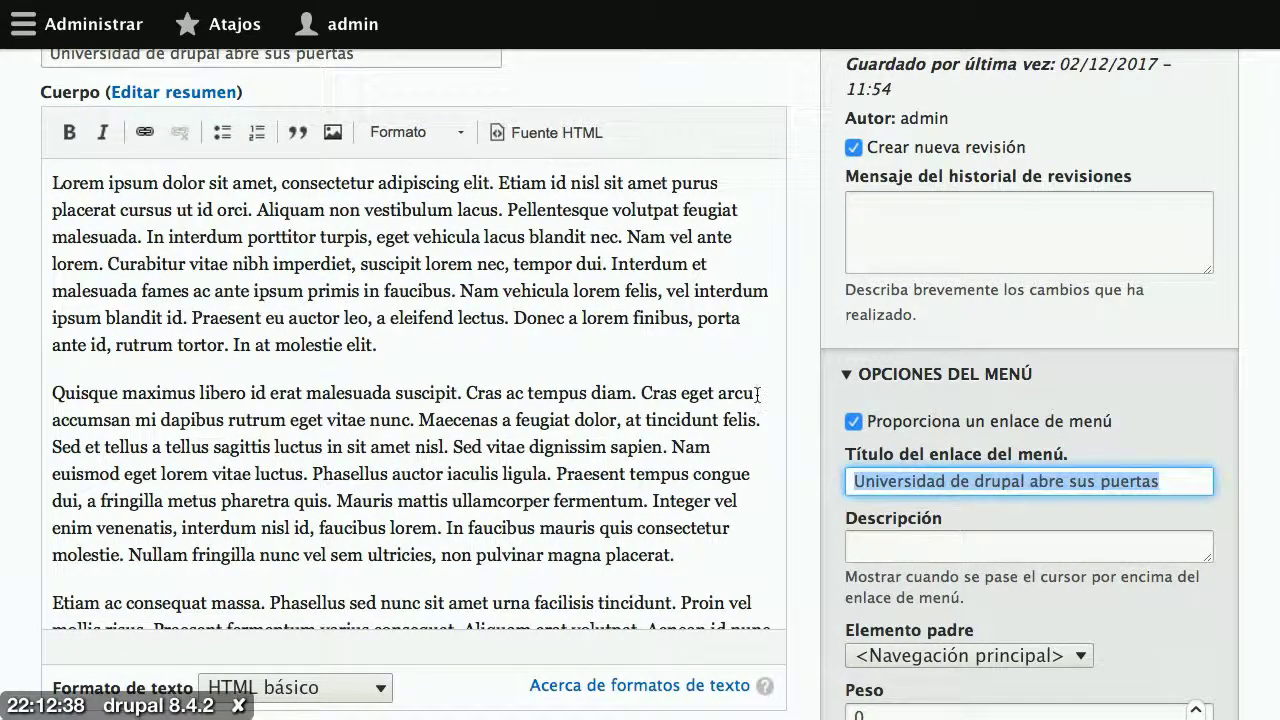
scroll(758, 394, up, 2)
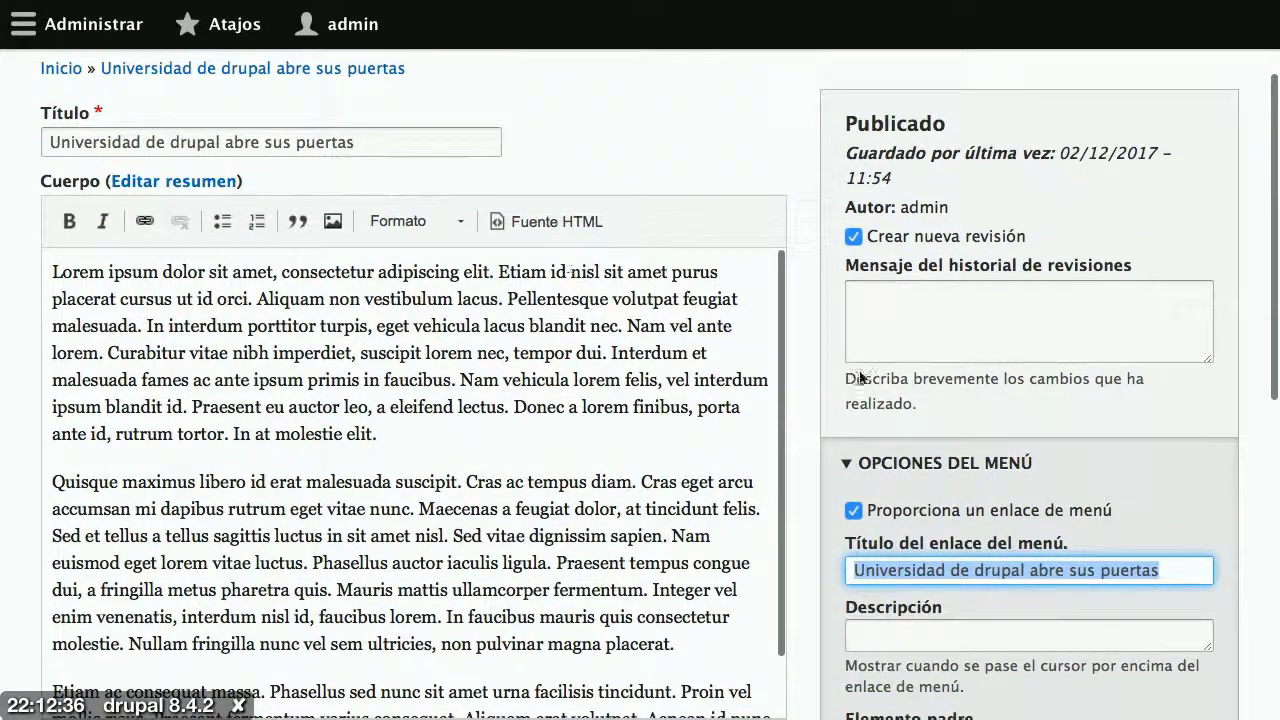
click(1164, 576)
triple_click(1164, 576)
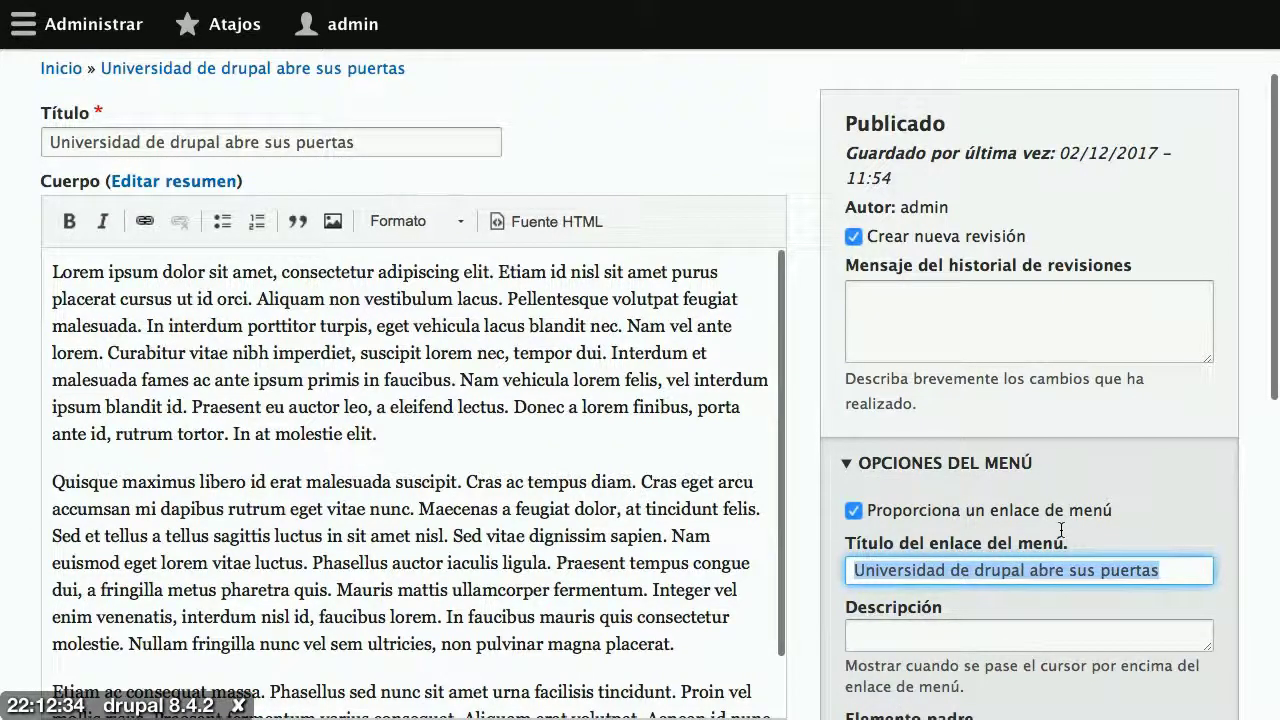
text(Apertuta)
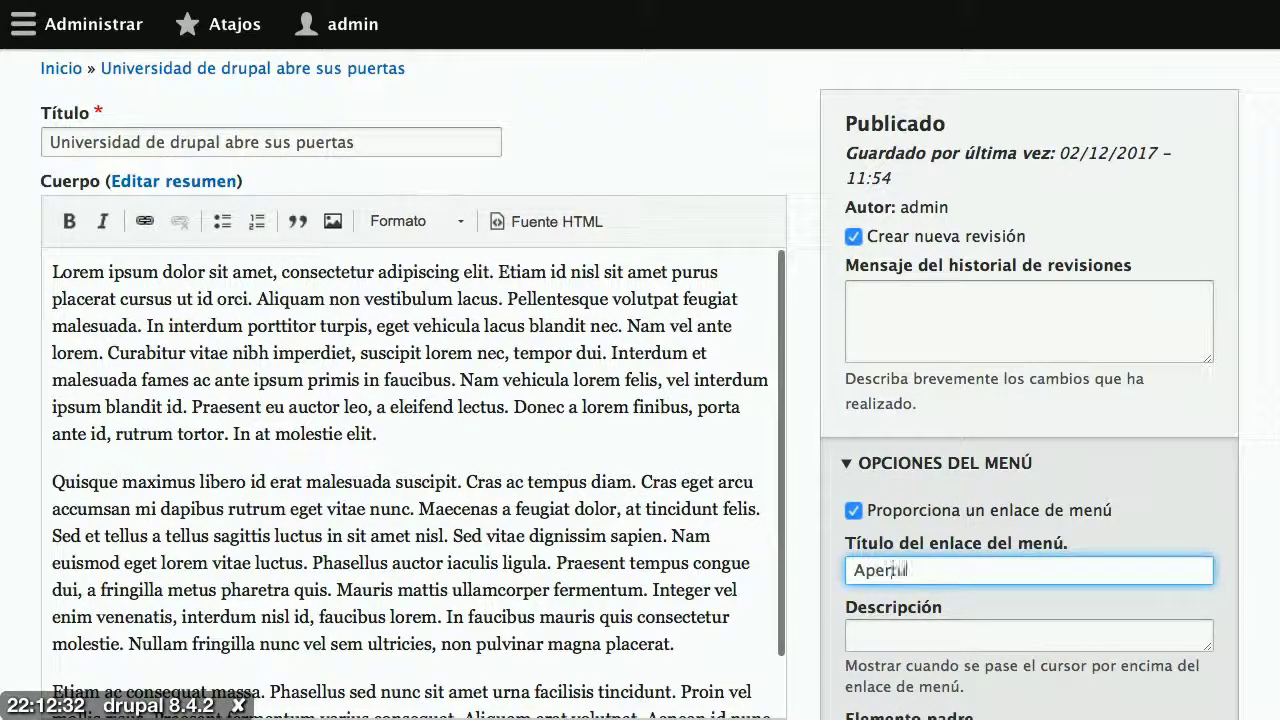
key(BackSpace)
text(ra)
Look over the remaining menu link settings and save the article with the main navigation as the link's parent.
scroll(1134, 578, down, 3)
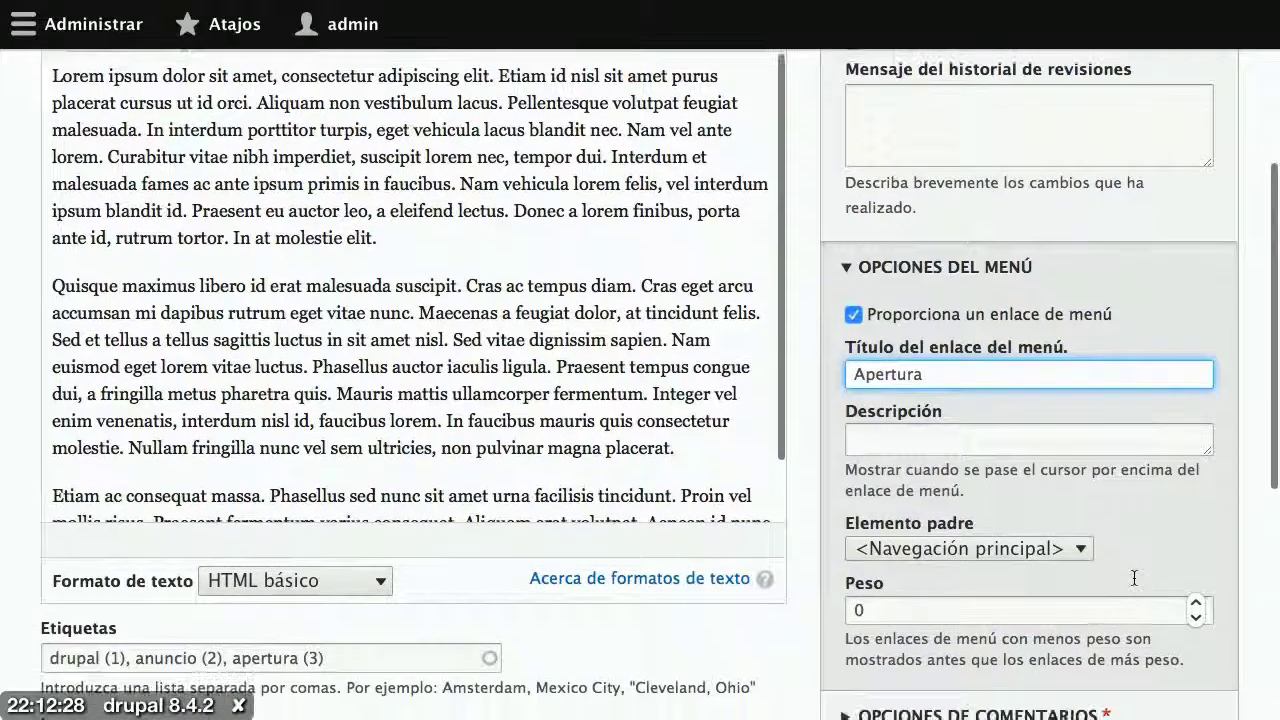
scroll(1134, 578, down, 1)
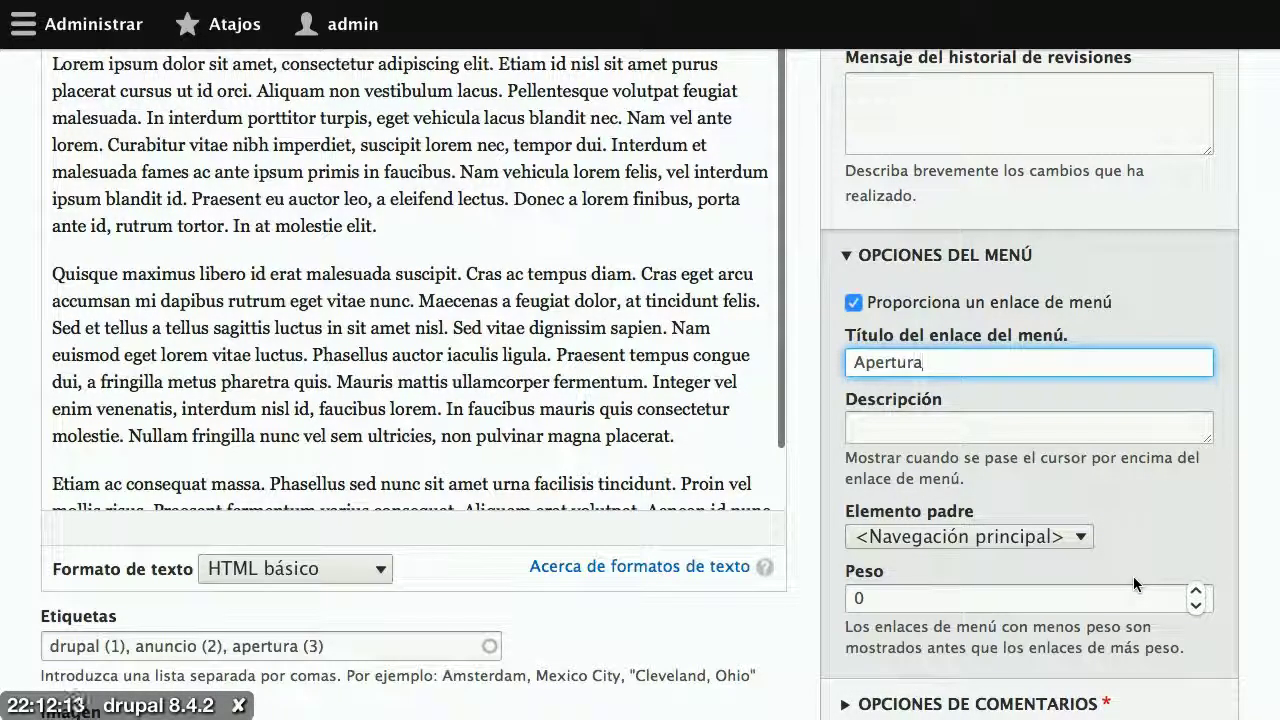
scroll(1133, 576, down, 5)
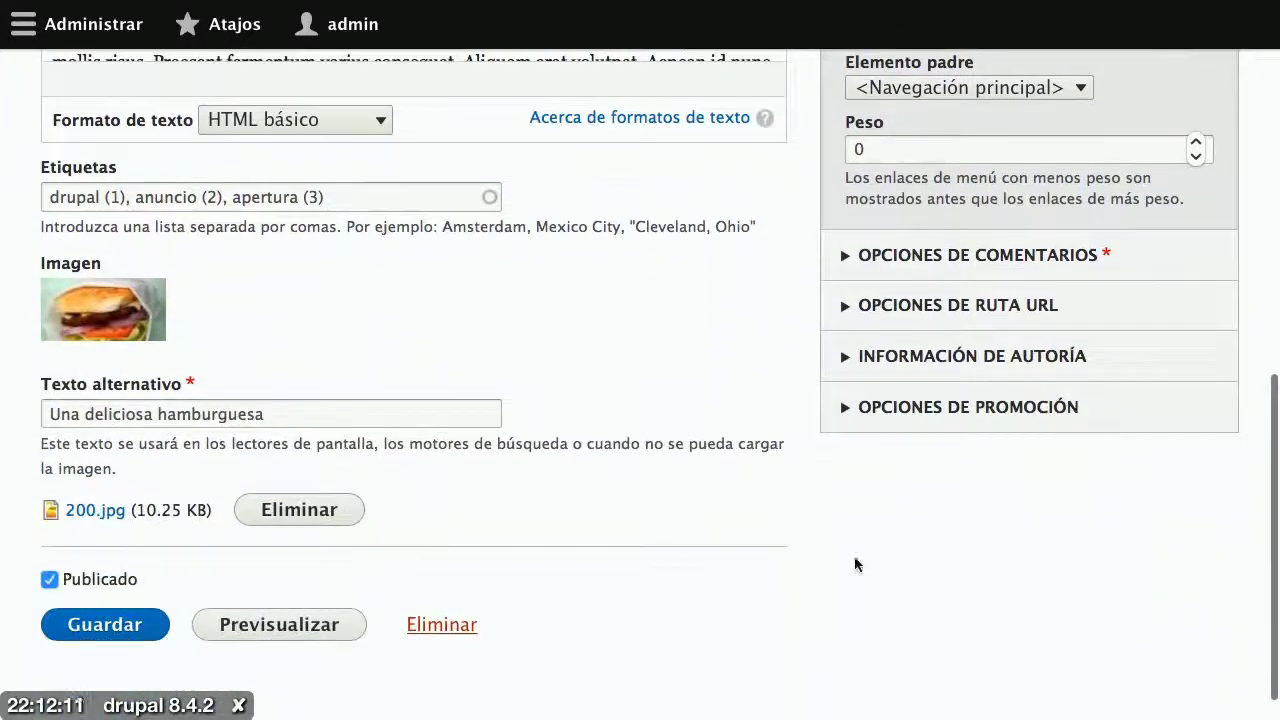
click(149, 624)
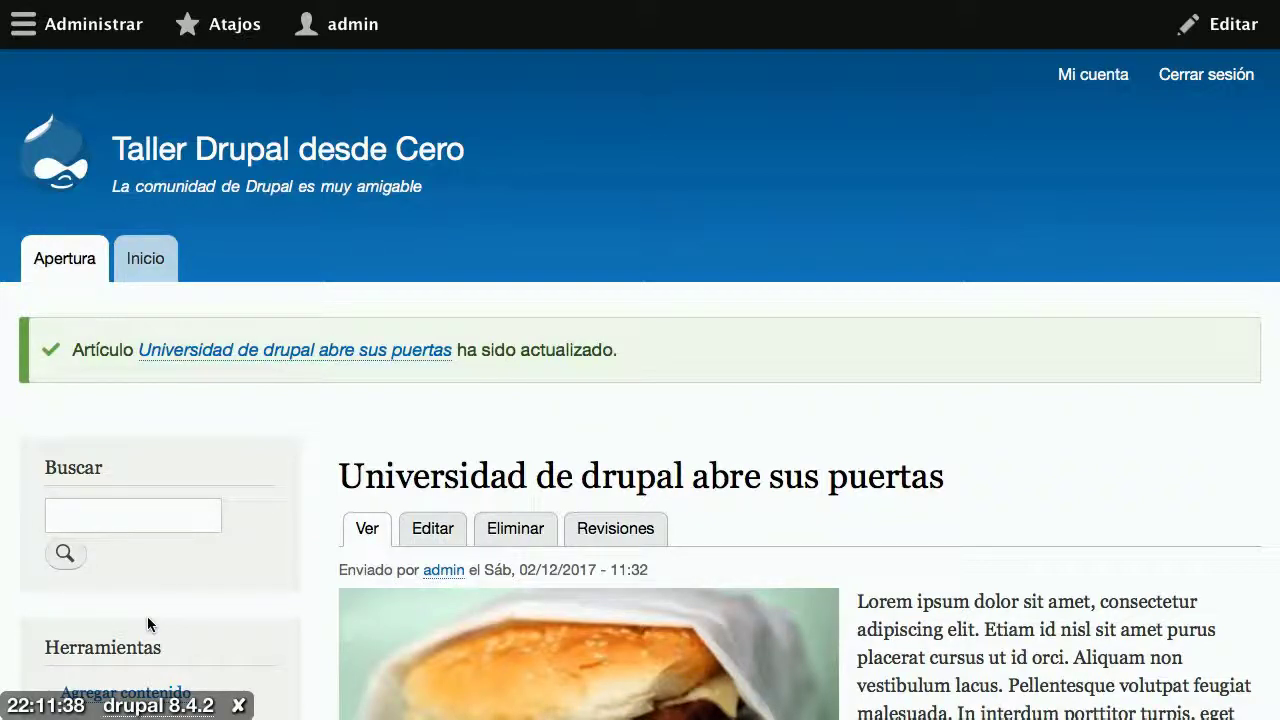
Reopen the article for editing and review the menu link's parent choices, keeping "<Navegación principal>".
click(435, 546)
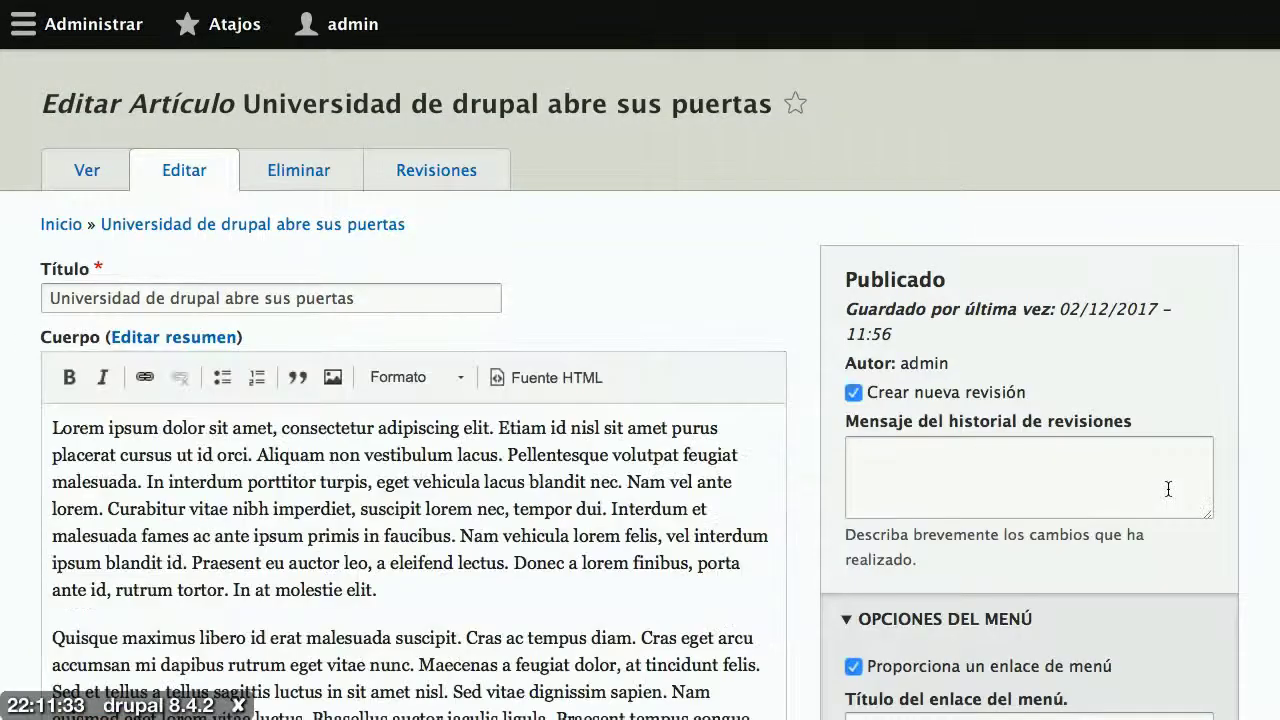
scroll(1168, 489, down, 5)
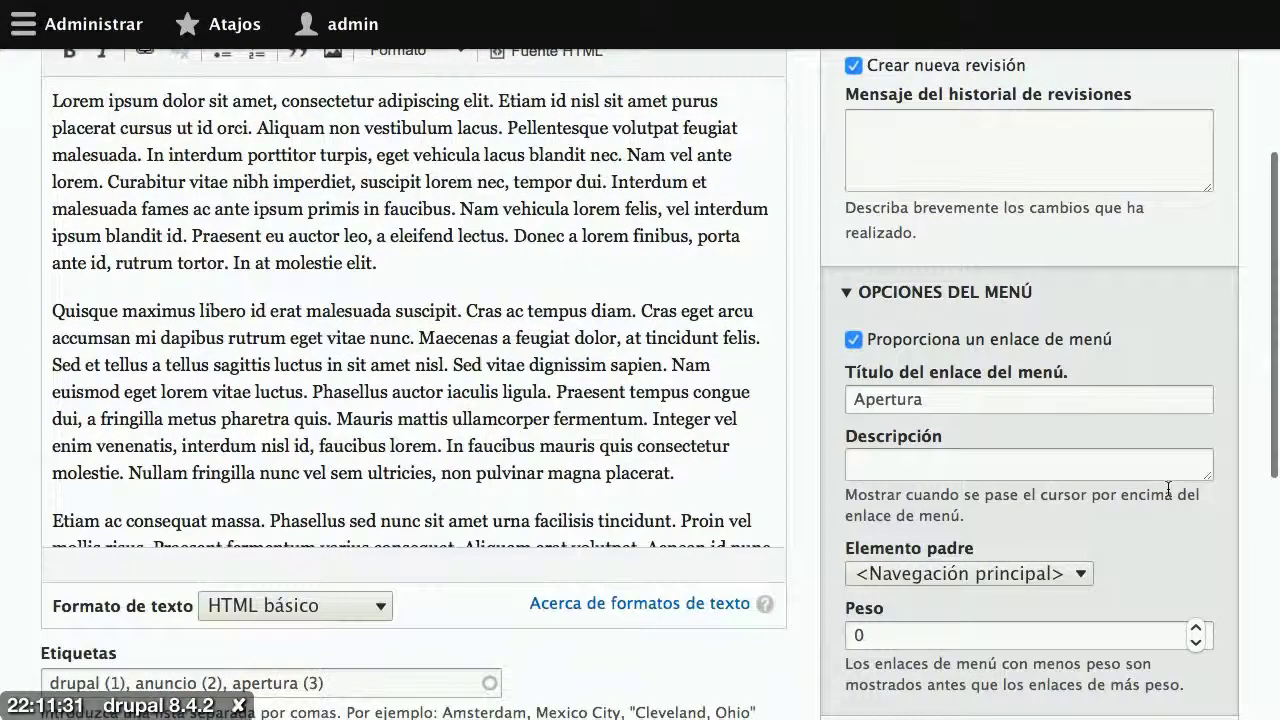
scroll(1167, 488, down, 2)
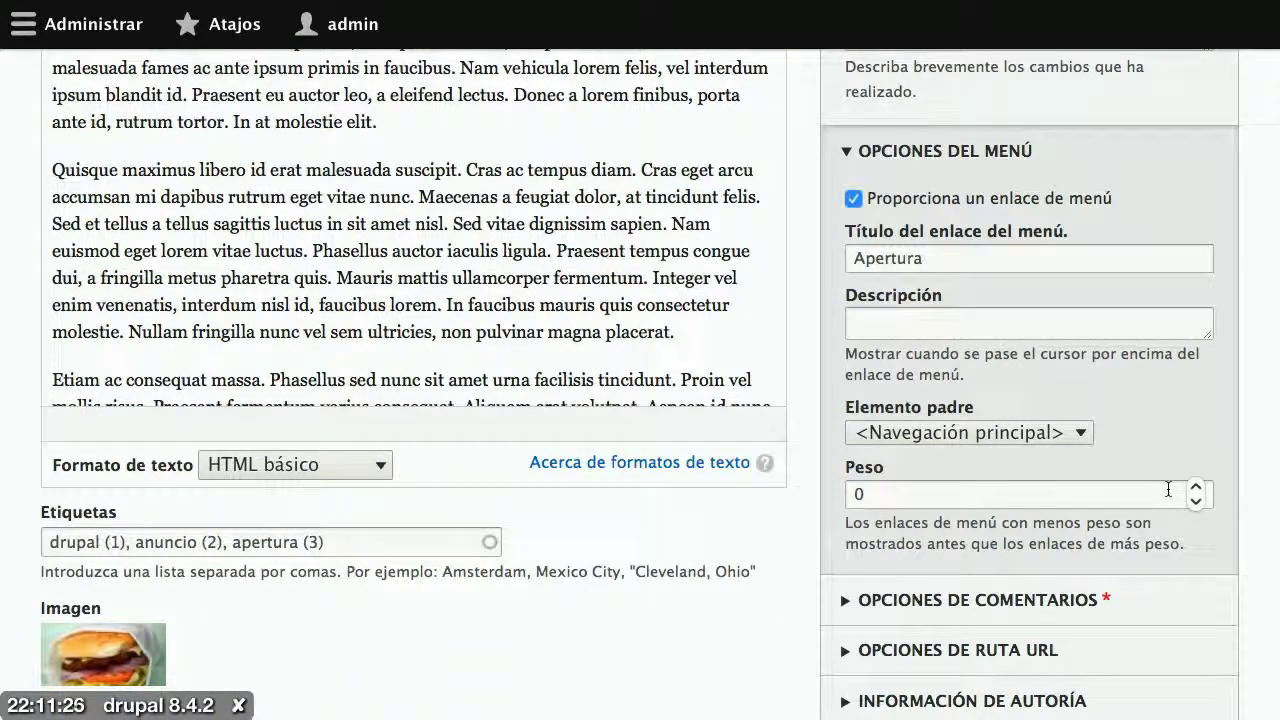
click(1029, 440)
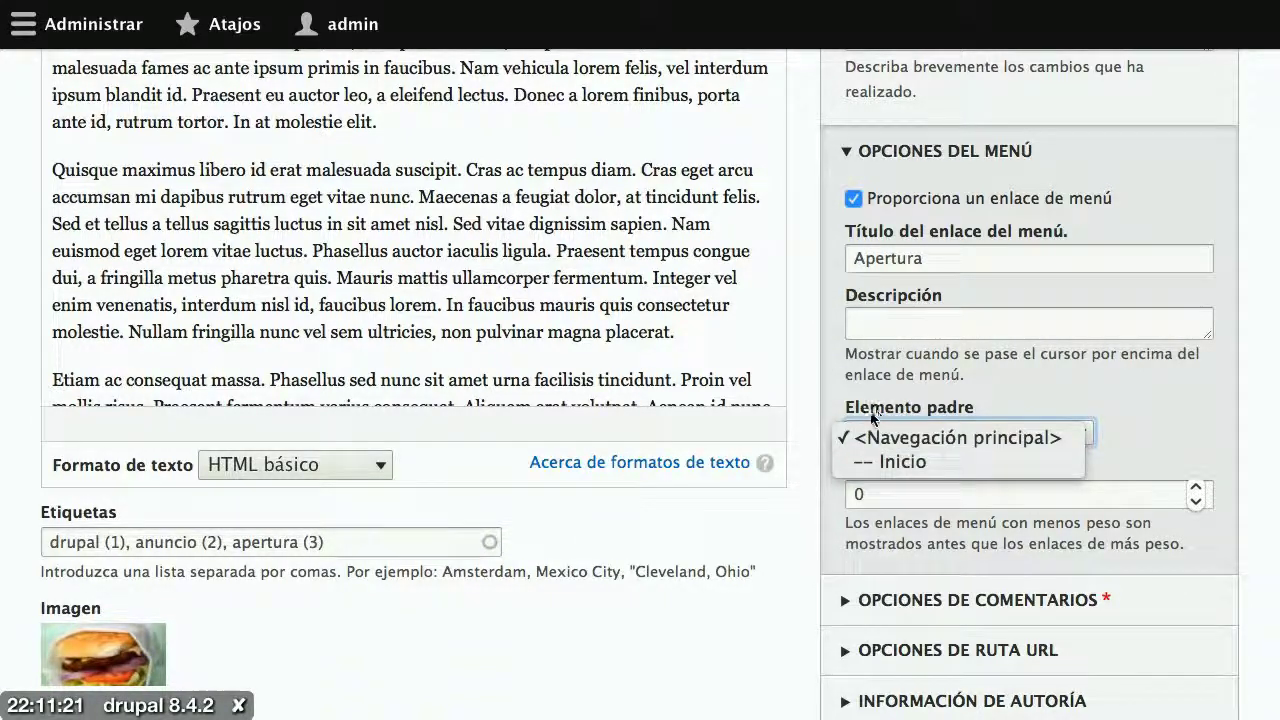
click(977, 441)
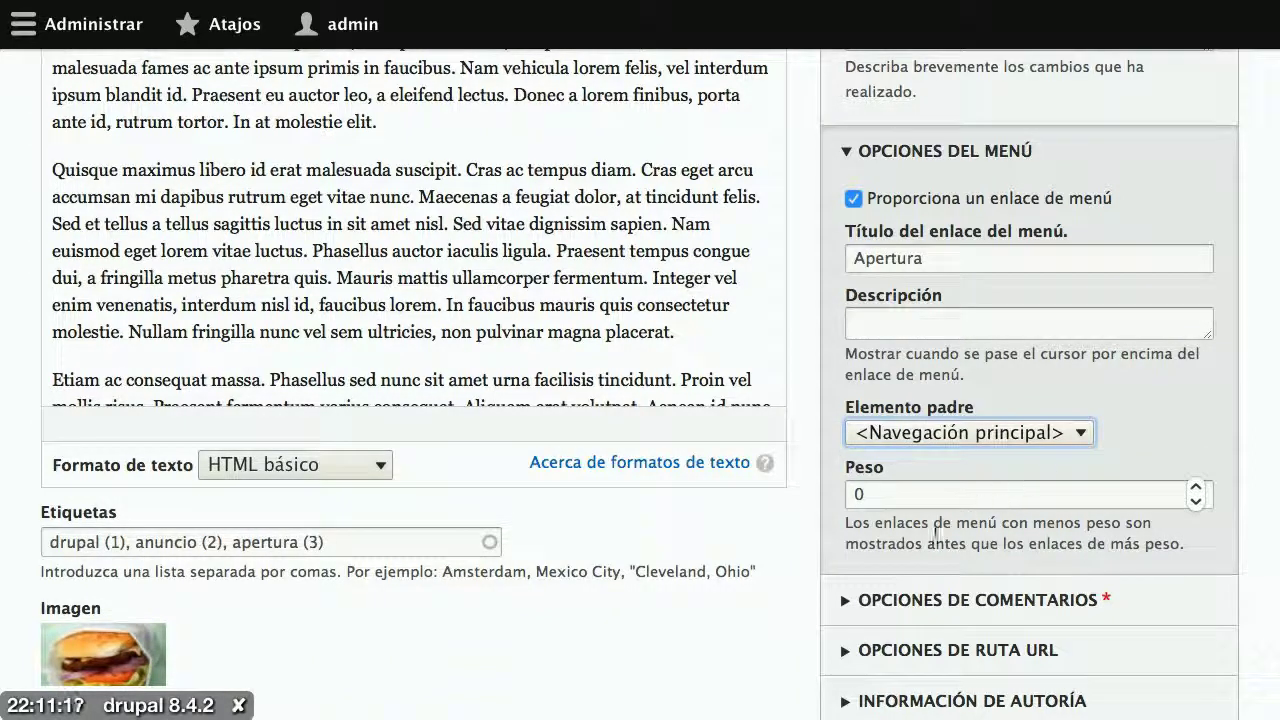
Set the weight of the "Apertura" menu link to 10 and save the article.
click(909, 505)
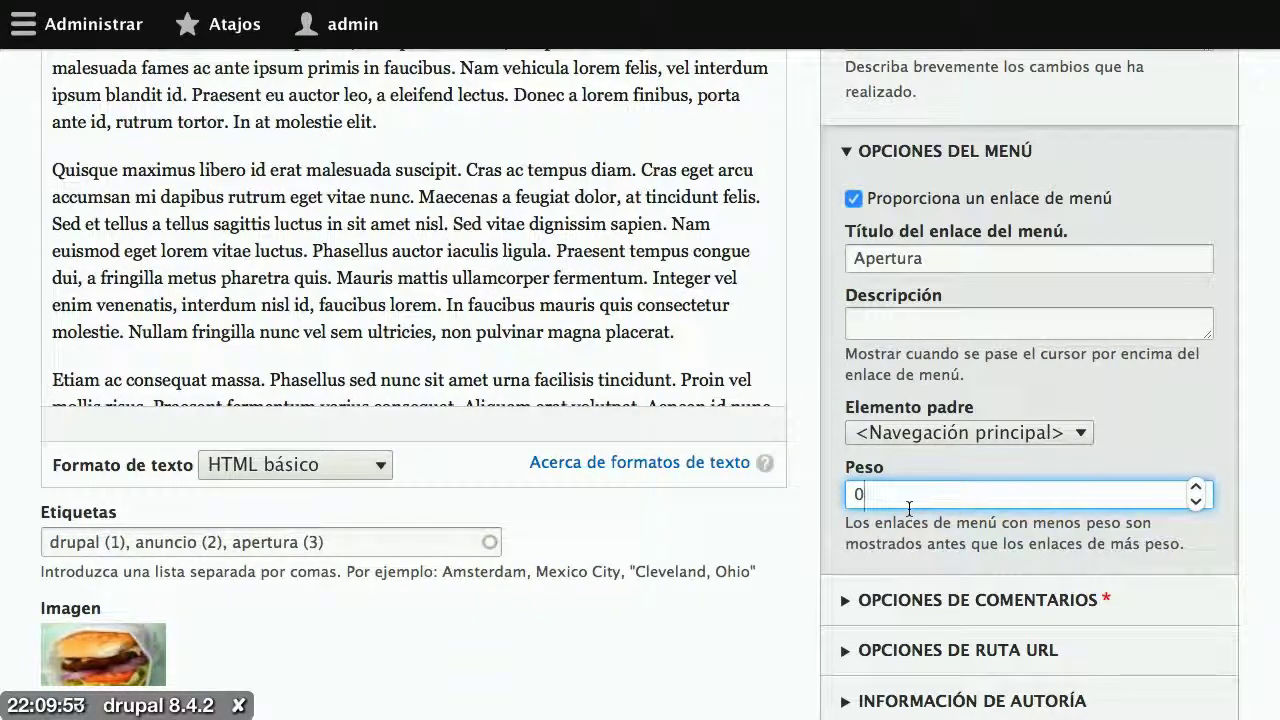
key(Left)
text(1)
scroll(677, 540, down, 4)
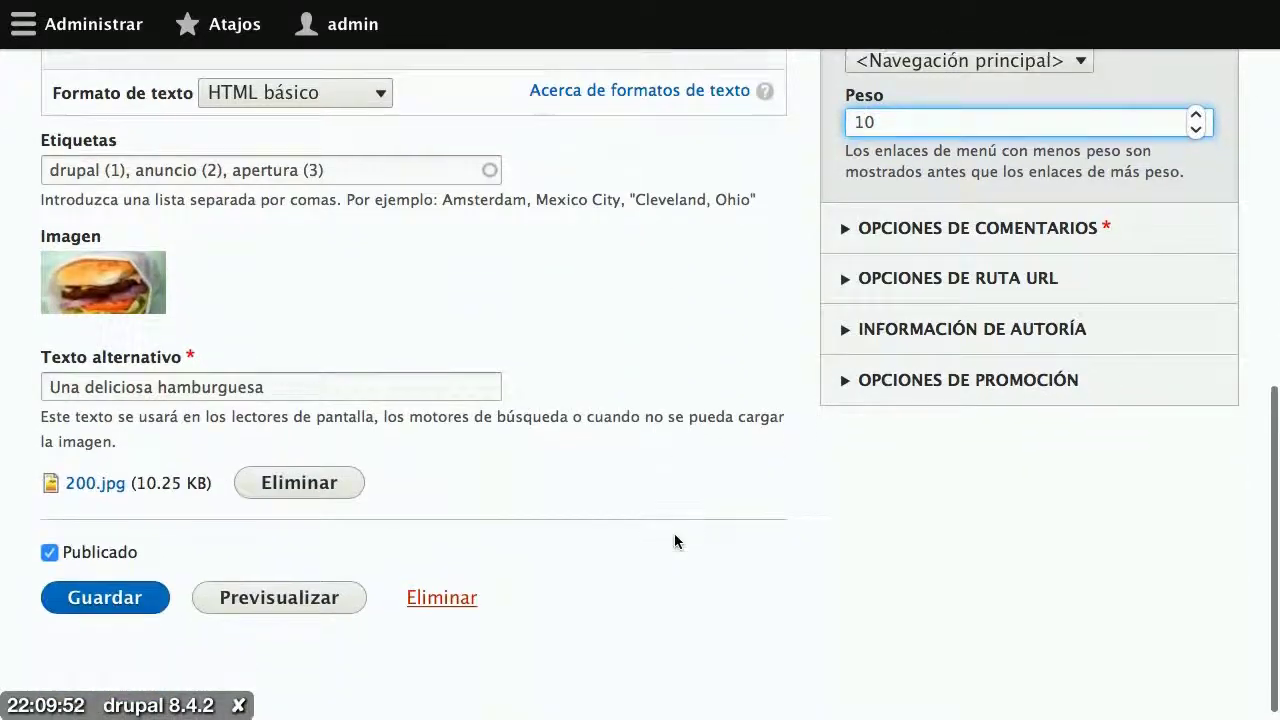
click(137, 592)
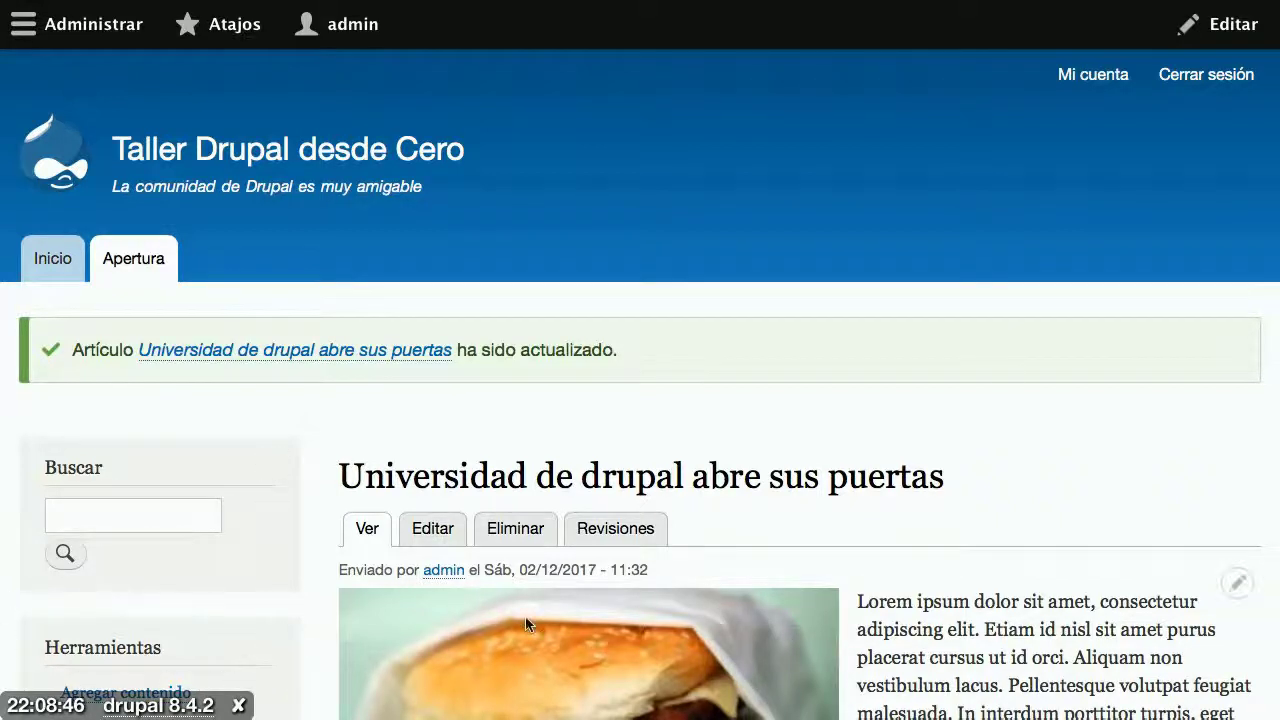
Reopen the article for editing and shorten its title to "Universidad abre sus puertas".
click(452, 540)
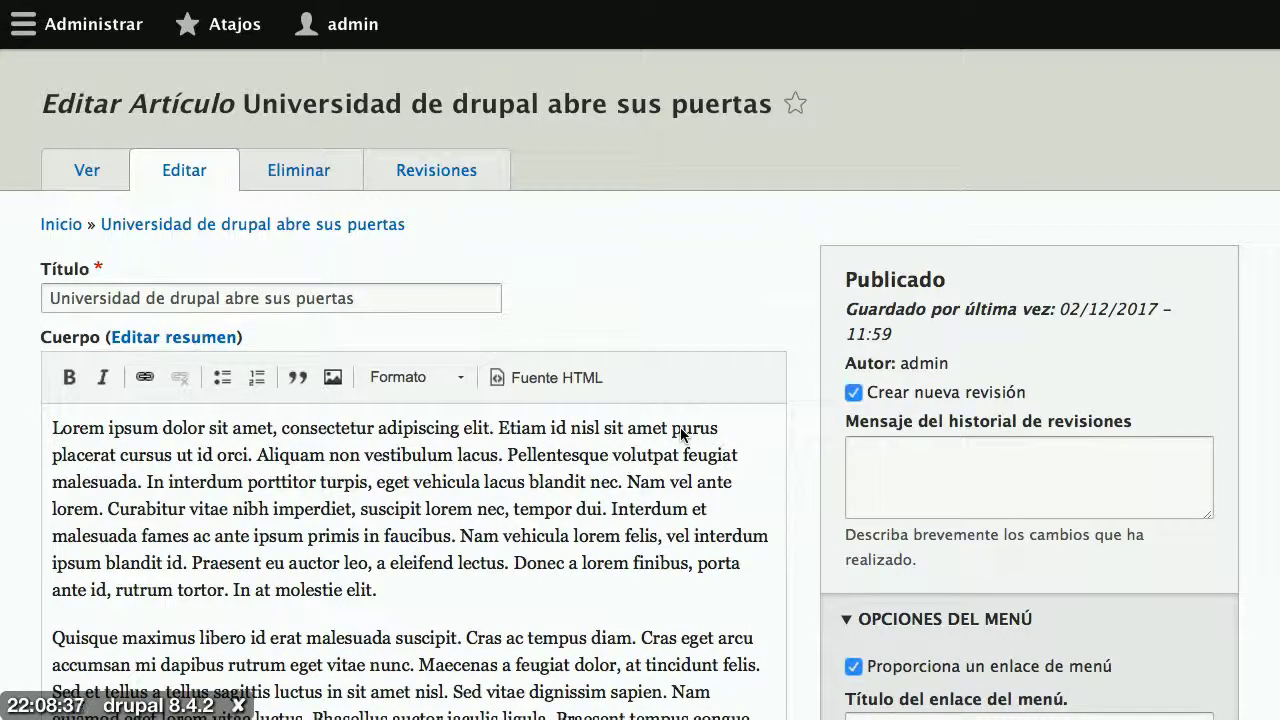
scroll(680, 432, down, 2)
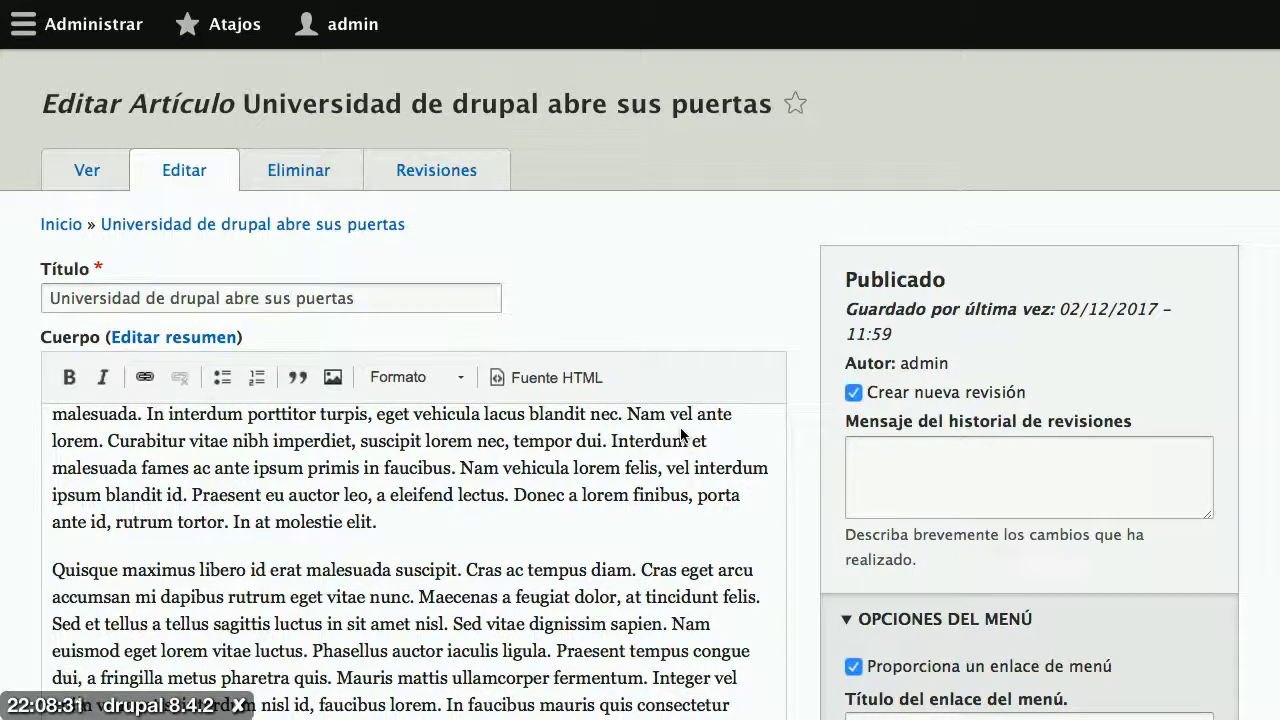
click(223, 298)
key(BackSpace)
key(BackSpace)
key(BackSpace)
key(BackSpace)
key(BackSpace)
key(BackSpace)
key(BackSpace)
key(BackSpace)
key(BackSpace)
key(BackSpace)
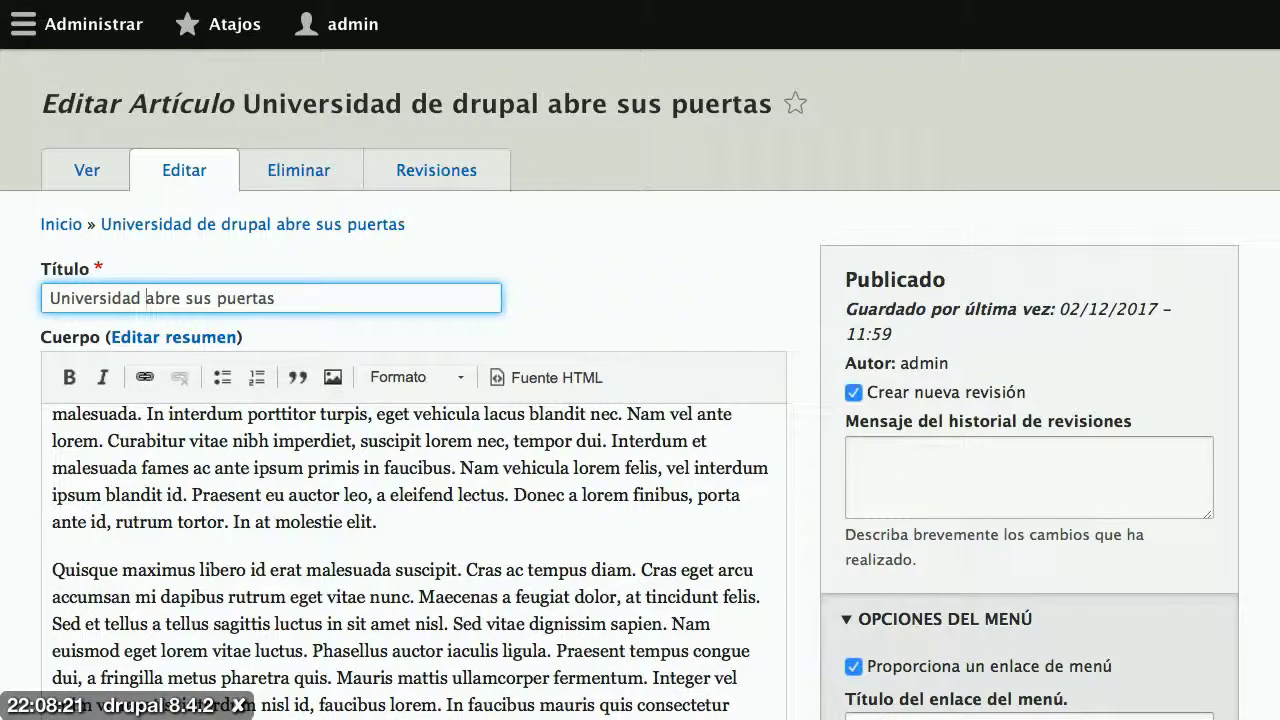
Make "Lorem ipsum dolor sit amet" bold and "consectetur adipiscing elit" italic in the body's first sentence.
click(339, 487)
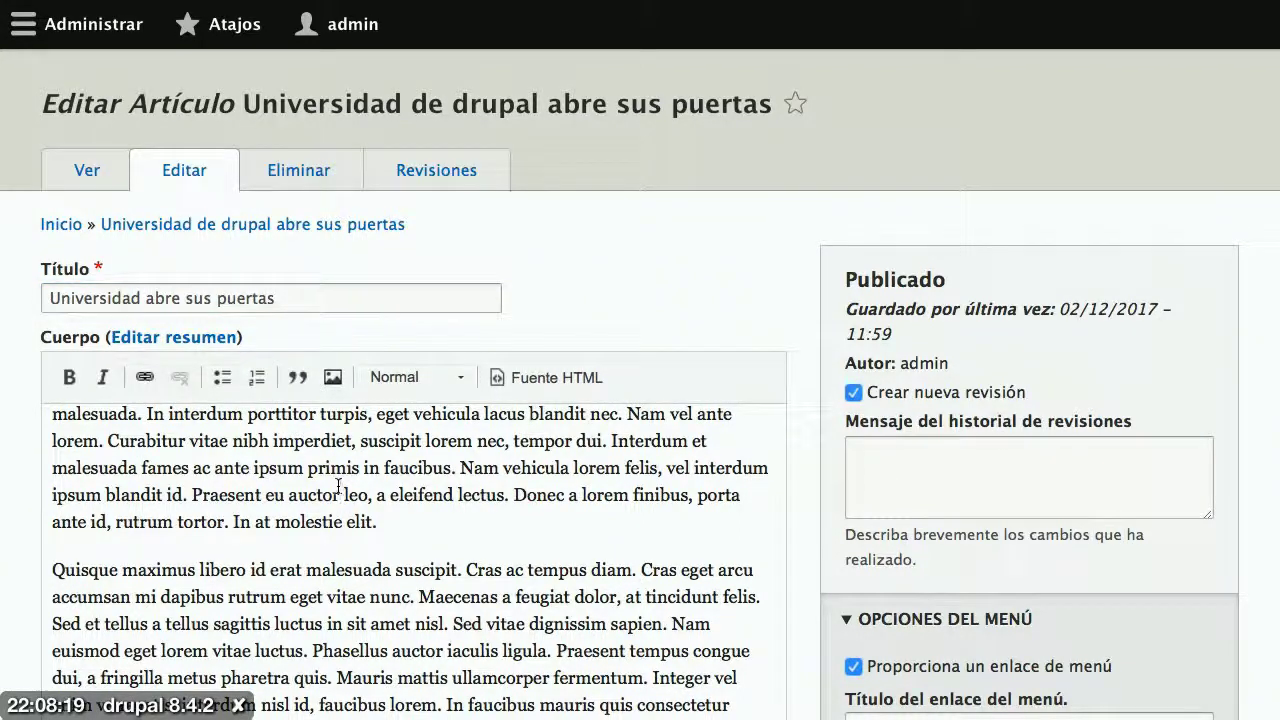
key(ctrl+a)
scroll(341, 522, up, 2)
click(341, 522)
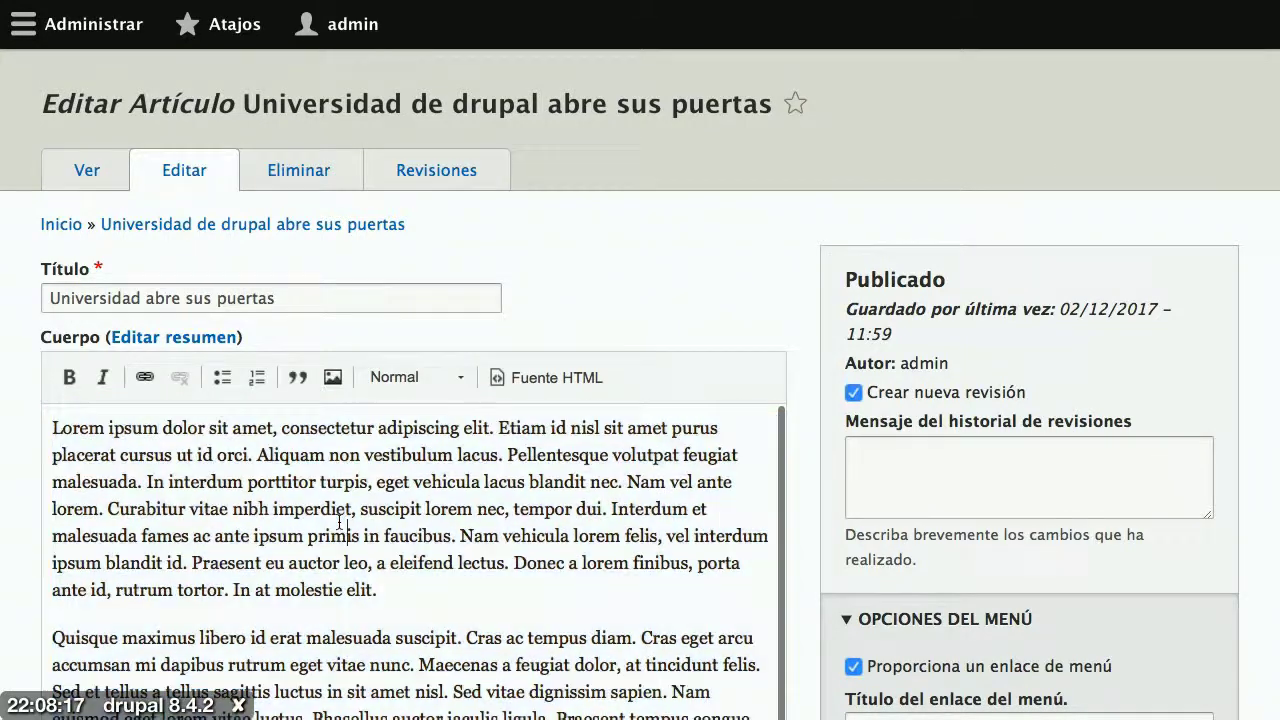
drag(274, 430, 52, 430)
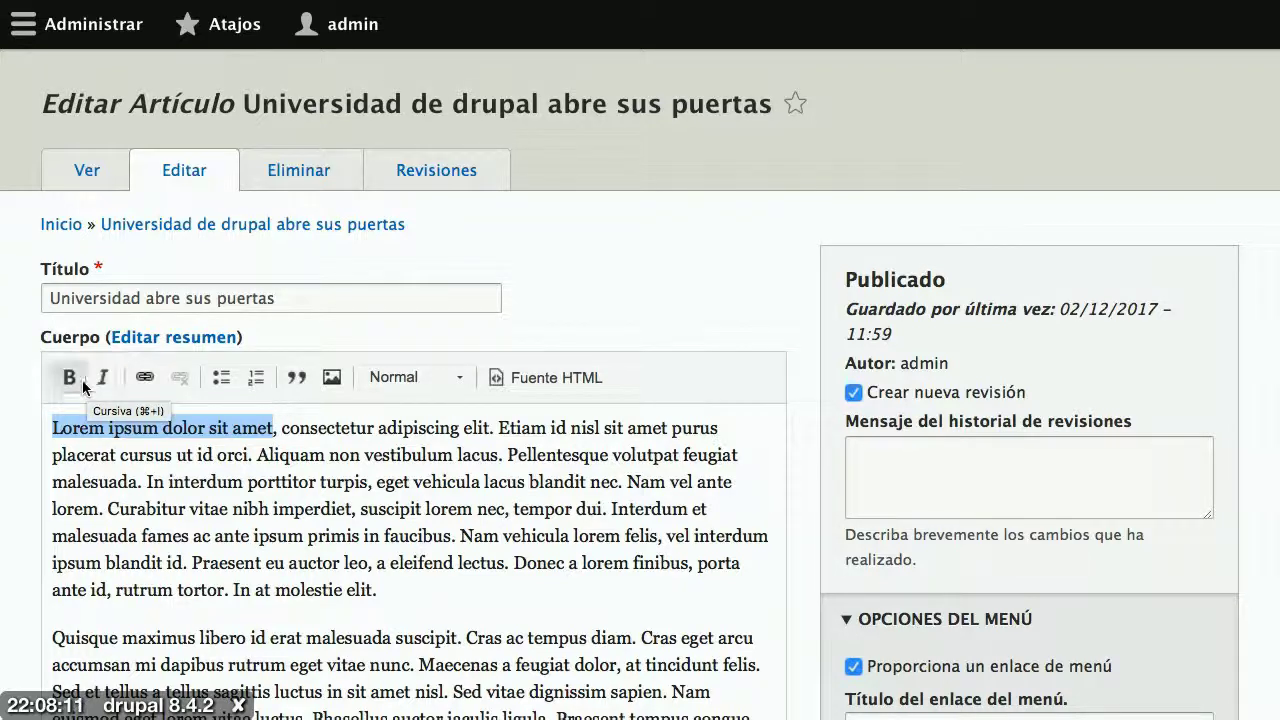
click(69, 377)
drag(316, 430, 523, 435)
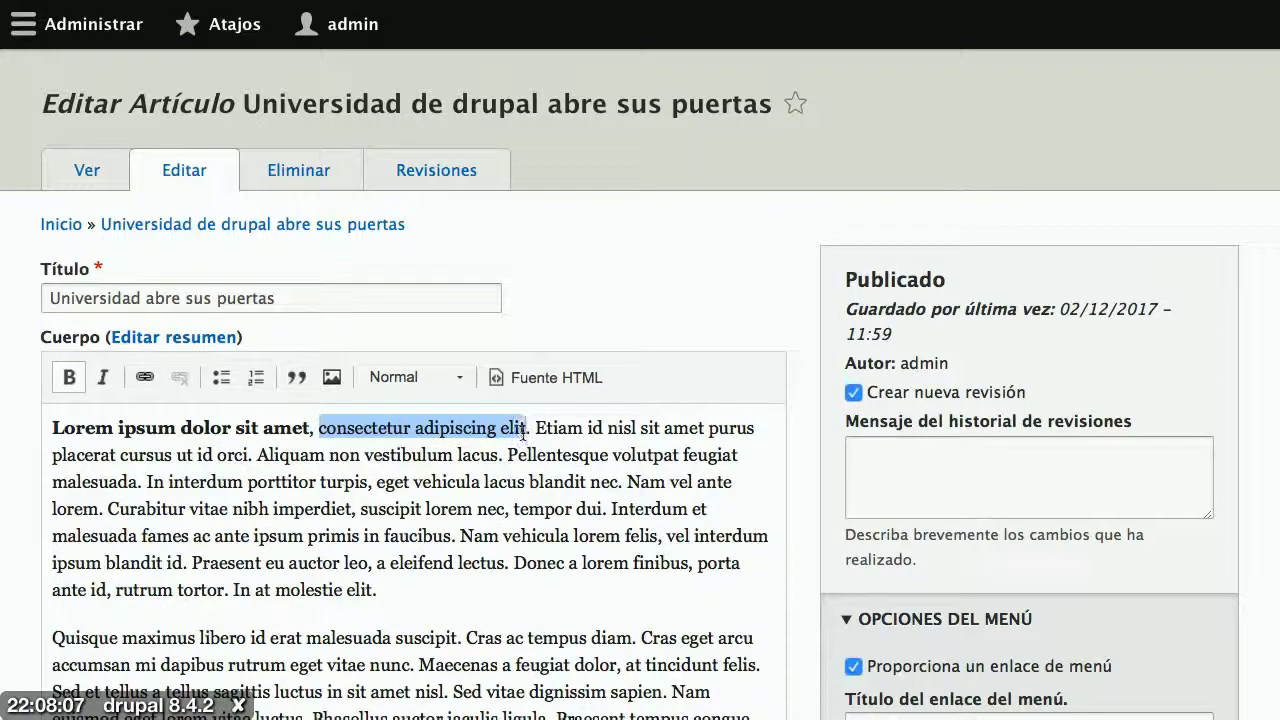
click(102, 377)
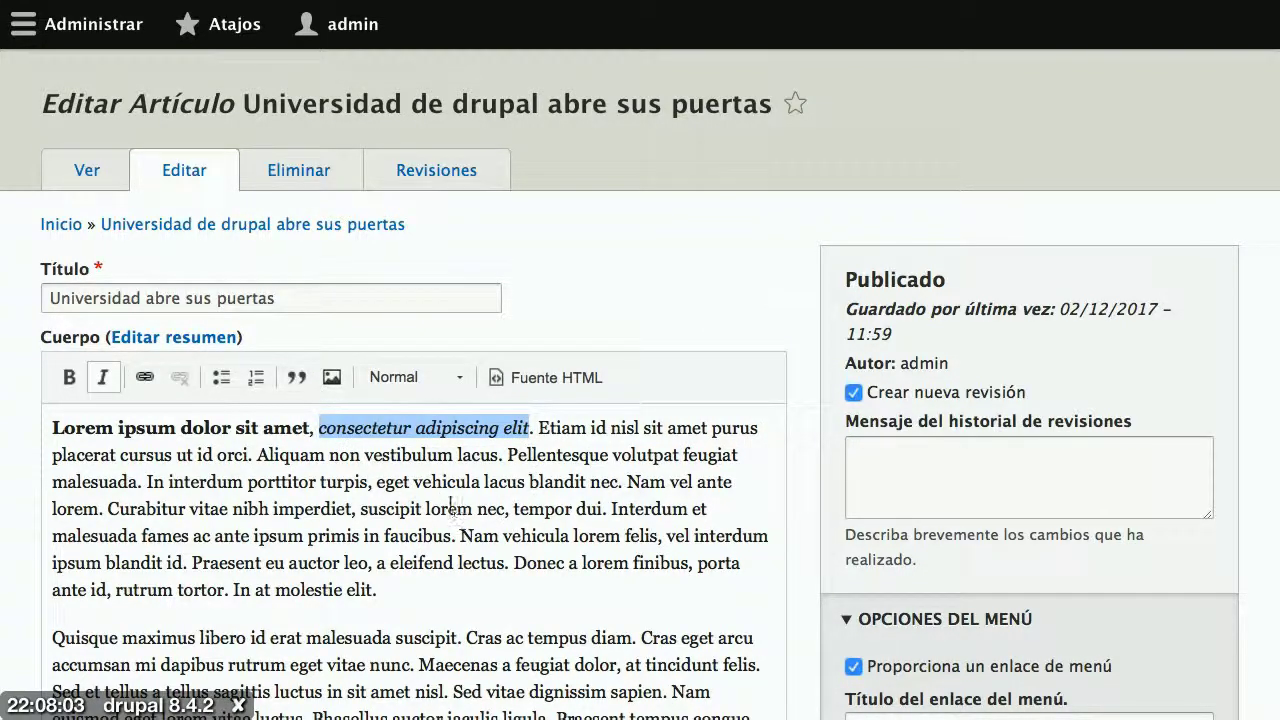
Delete all body text that follows "eget vehicula lacus blandit nec.".
drag(624, 481, 620, 700)
scroll(714, 644, down, 5)
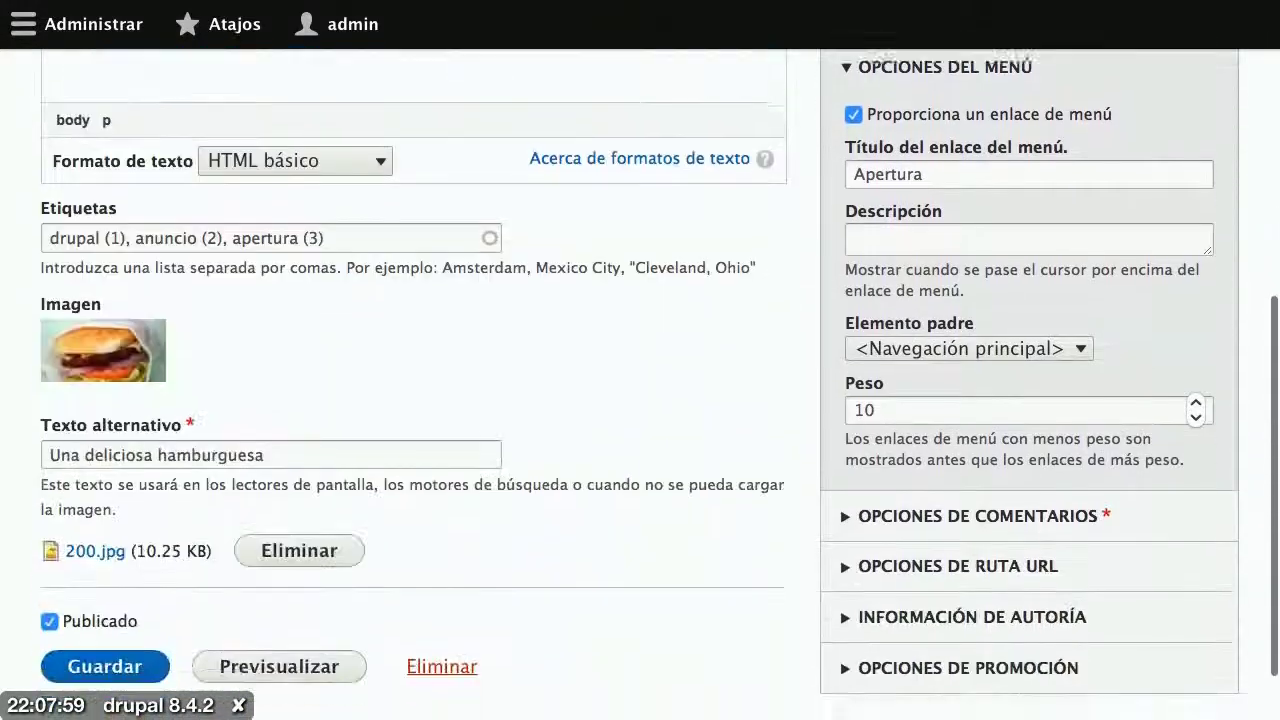
scroll(707, 500, up, 4)
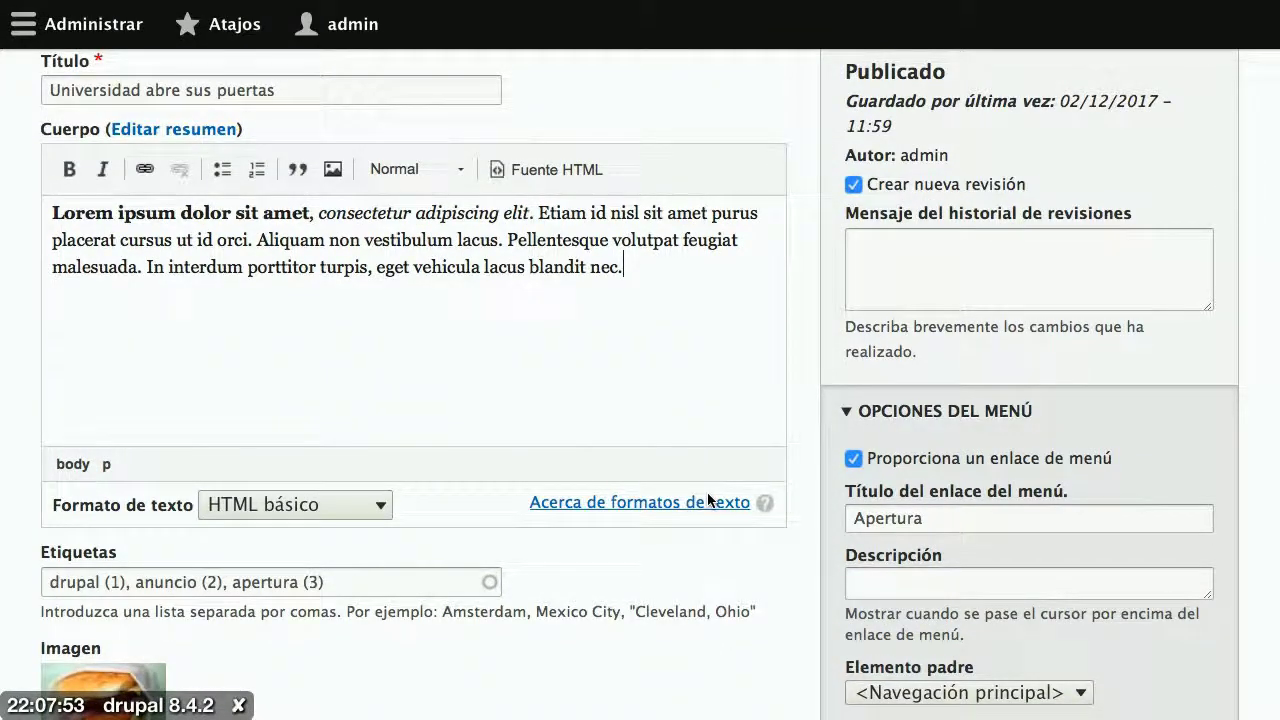
Remove the "drupal" tag from the article, leaving the tags "anuncio" and "apertura".
click(138, 584)
key(BackSpace)
key(BackSpace)
key(BackSpace)
key(BackSpace)
key(BackSpace)
key(BackSpace)
key(BackSpace)
key(BackSpace)
key(BackSpace)
key(BackSpace)
key(BackSpace)
click(492, 676)
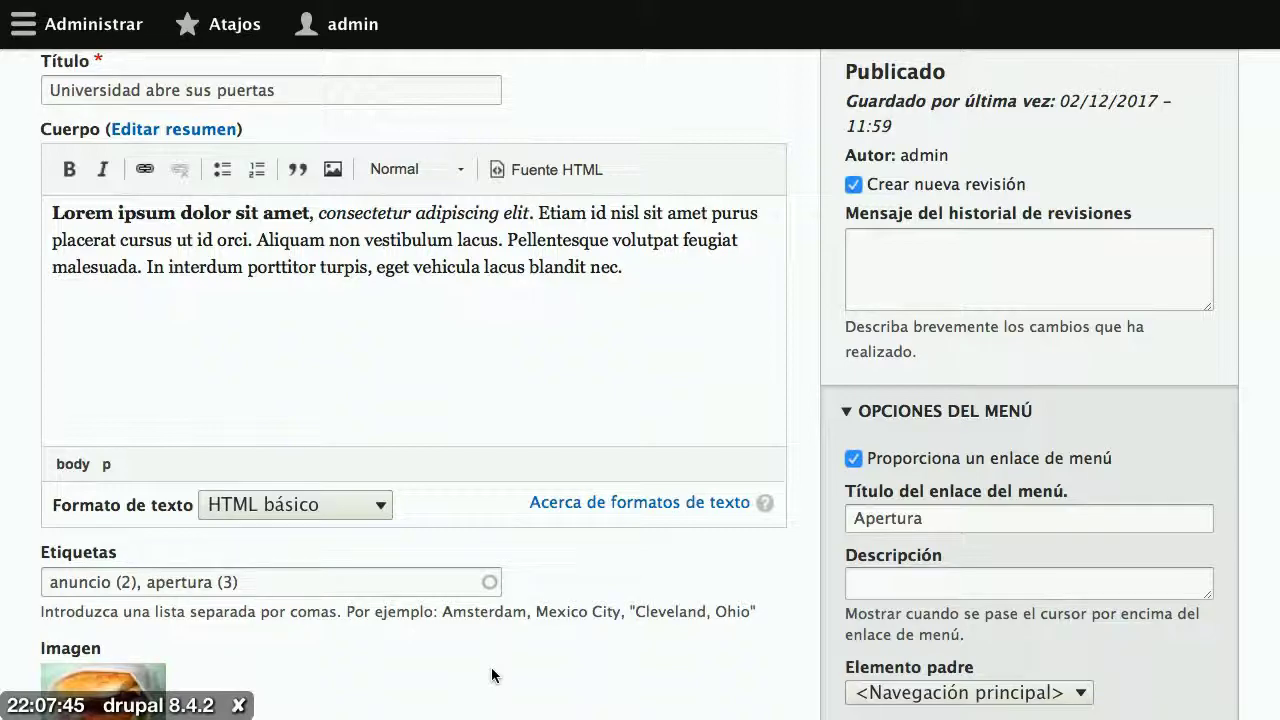
Remove the hamburger image 200.jpg from the article and save the changes.
scroll(491, 676, down, 5)
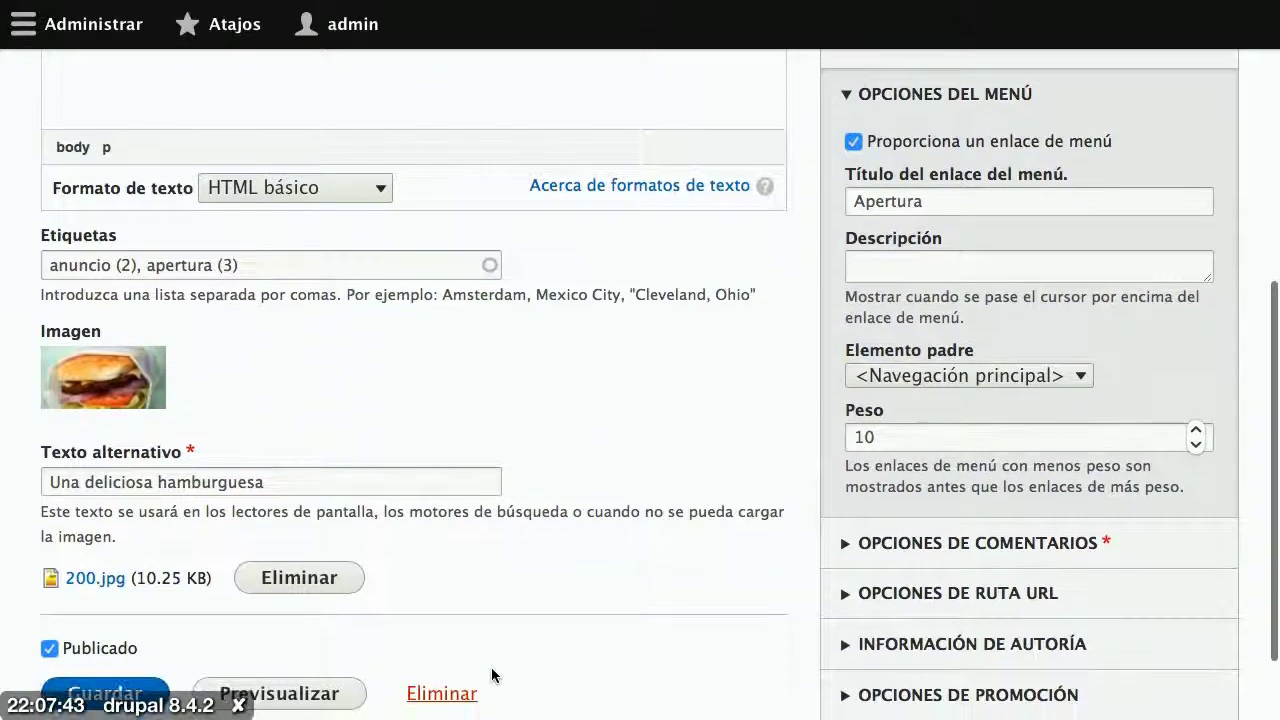
click(299, 590)
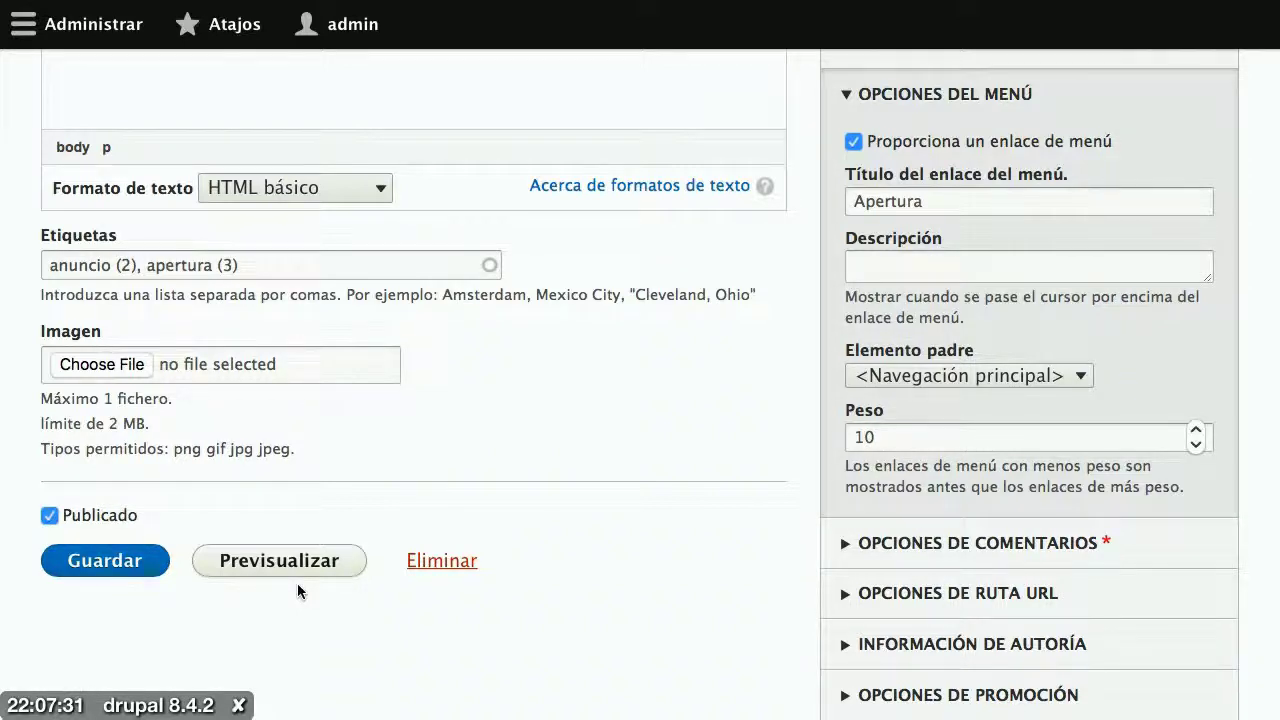
click(112, 577)
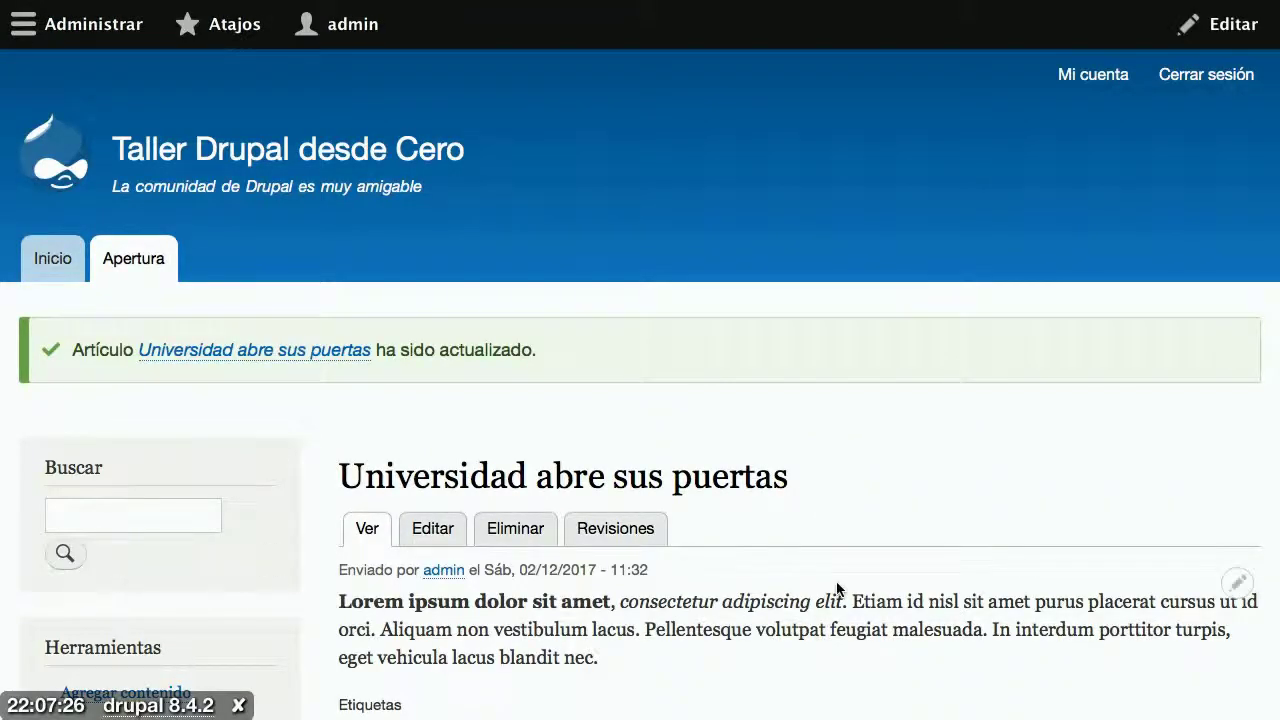
scroll(836, 585, down, 2)
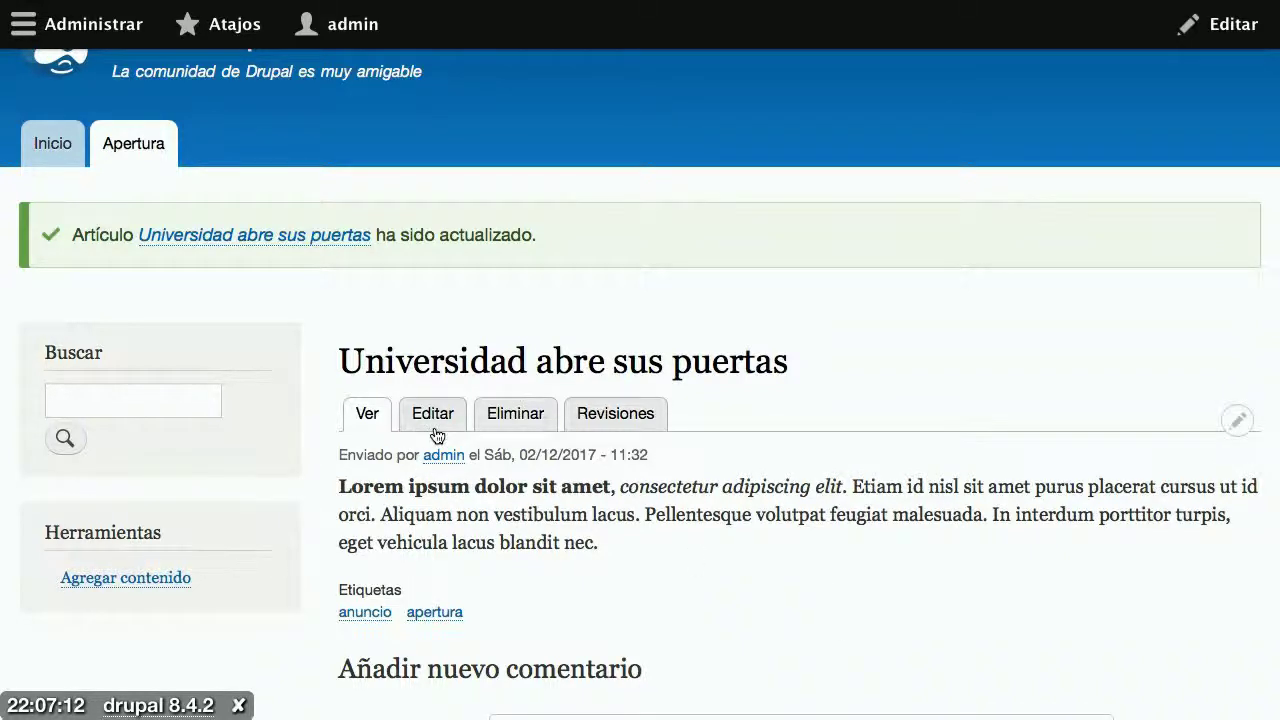
Open the article's revisions and revert it to the revision of 02/12/2017 - 11:39.
click(609, 419)
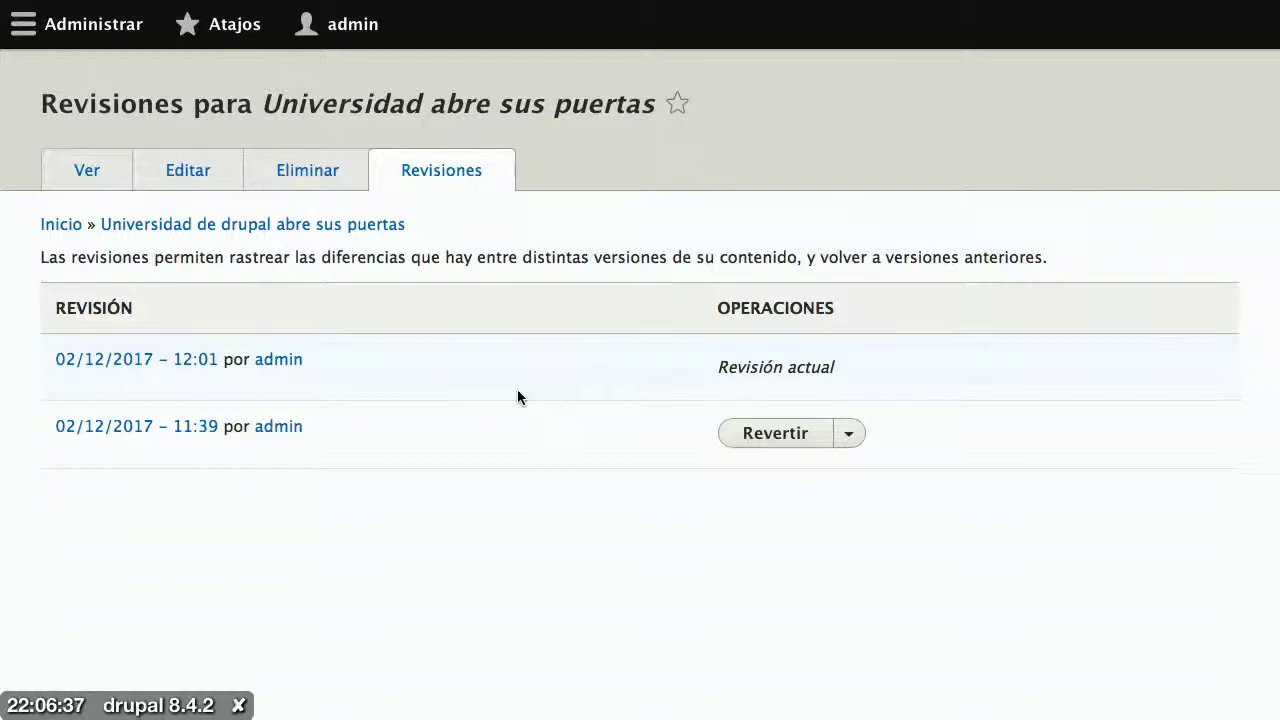
click(773, 437)
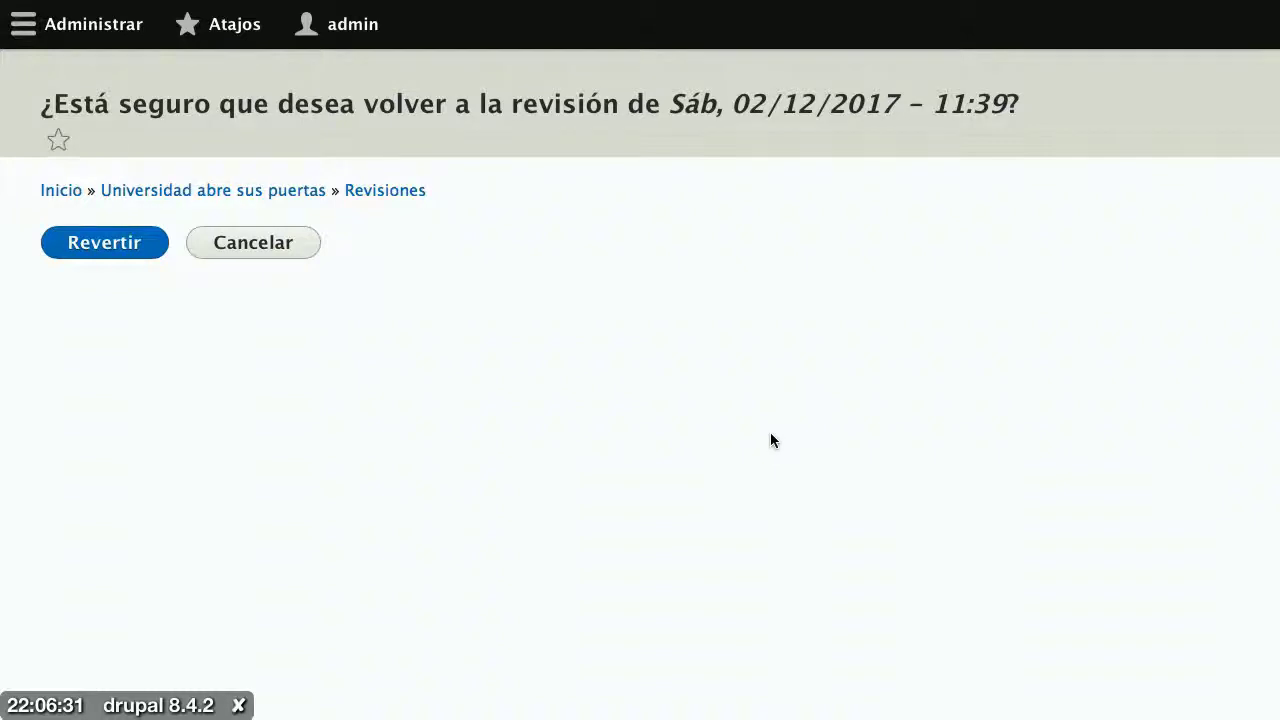
click(116, 258)
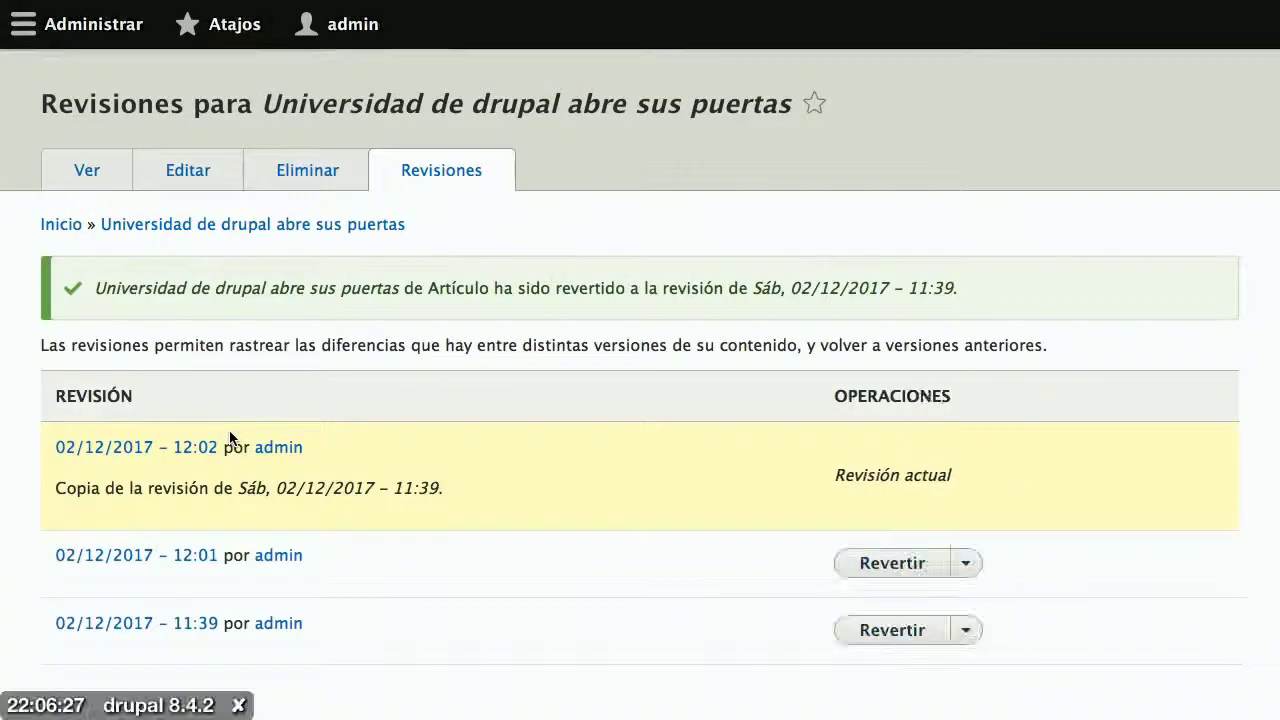
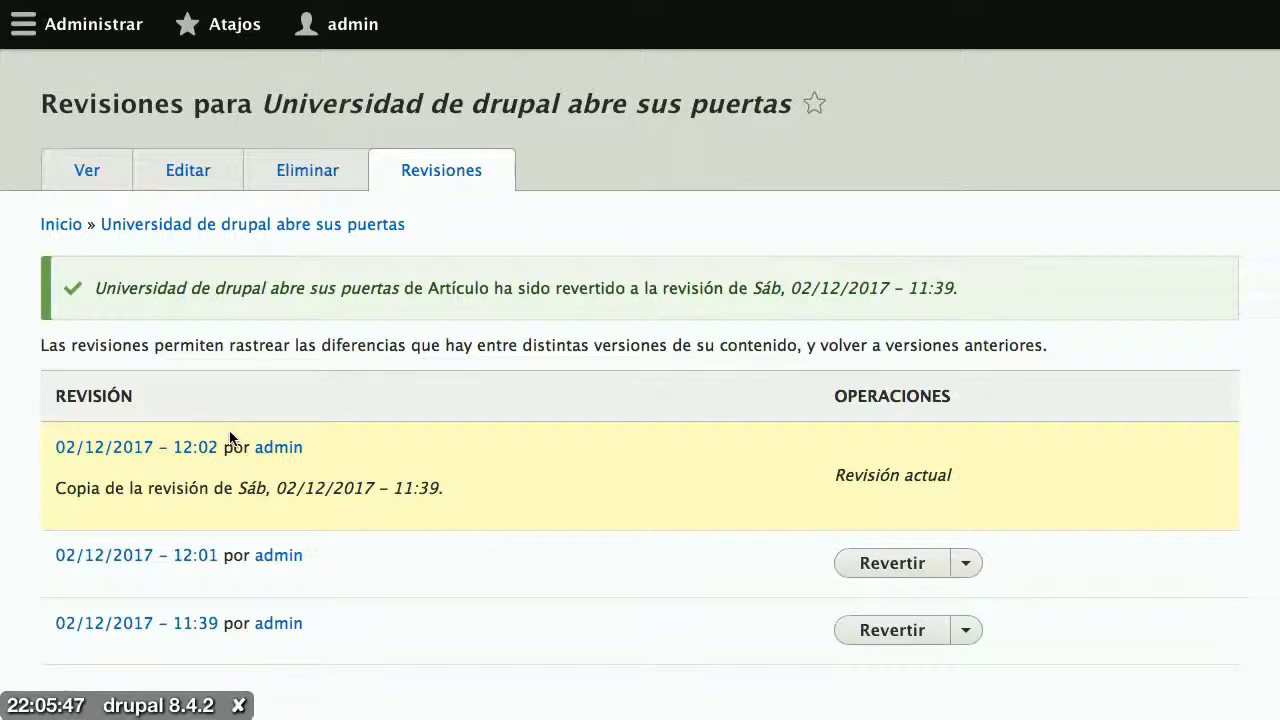
View the reverted article and check its title, image, body text and tags.
click(88, 172)
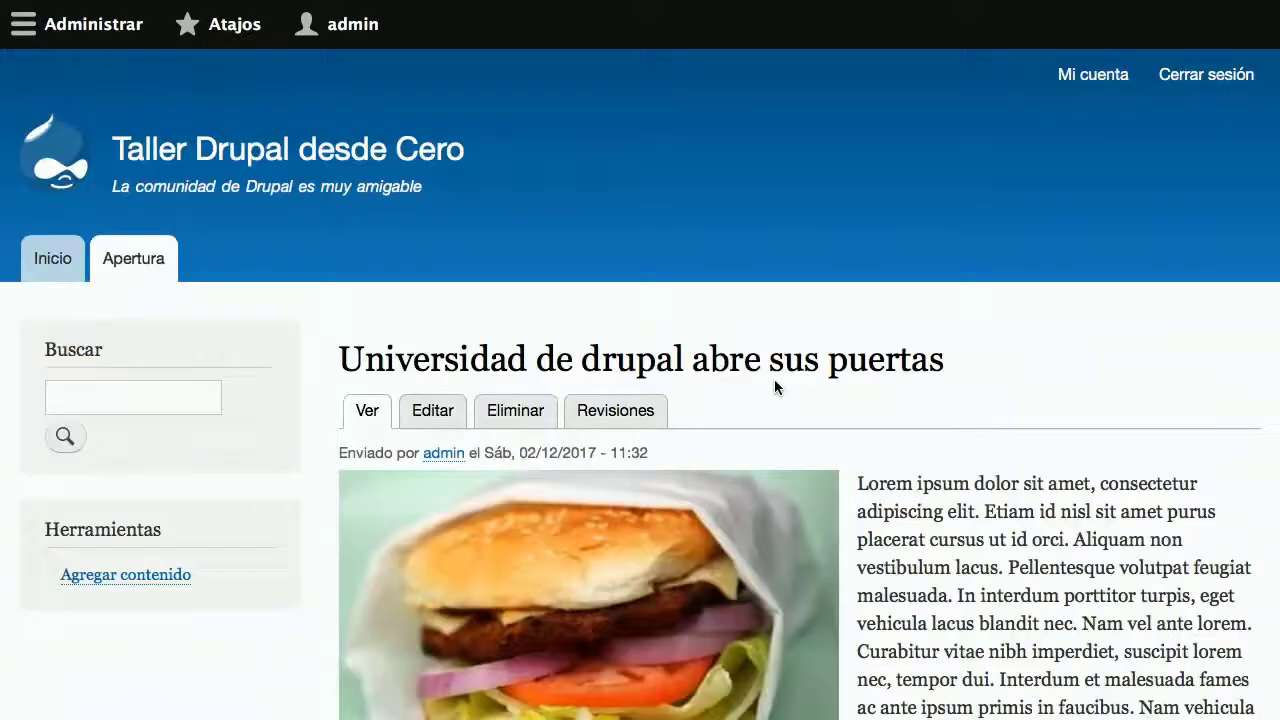
scroll(949, 480, down, 3)
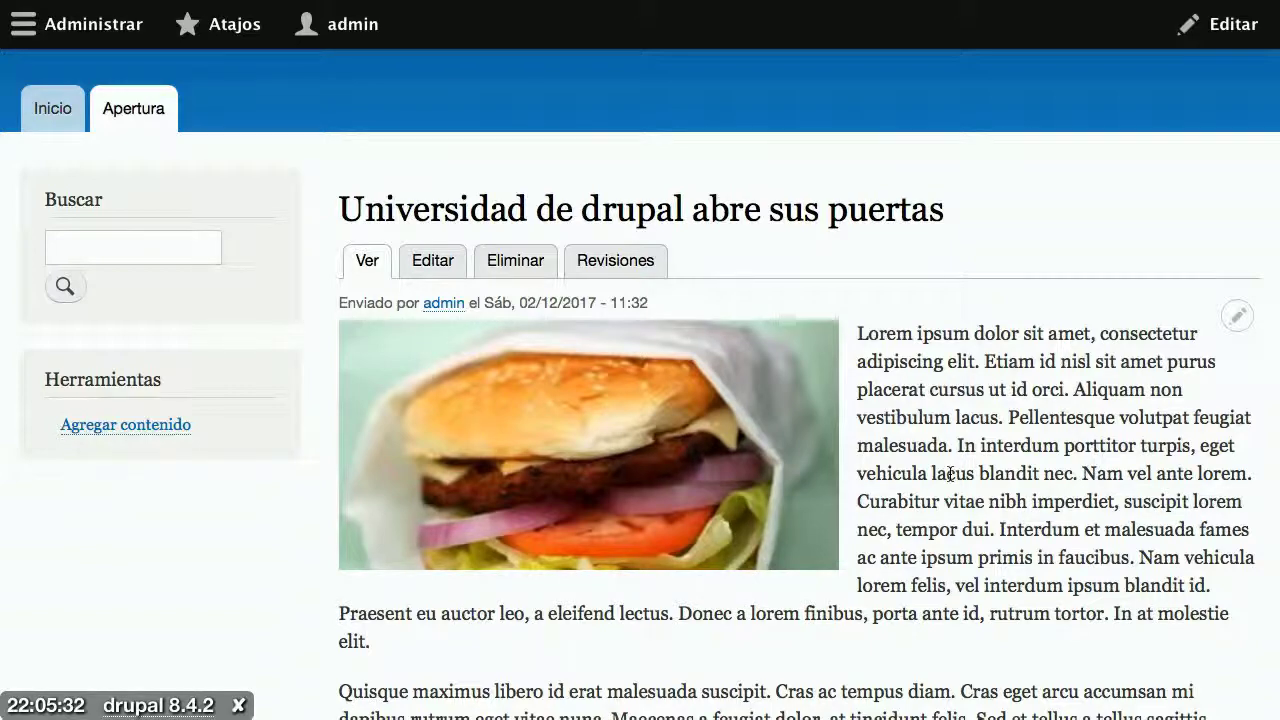
scroll(949, 474, down, 10)
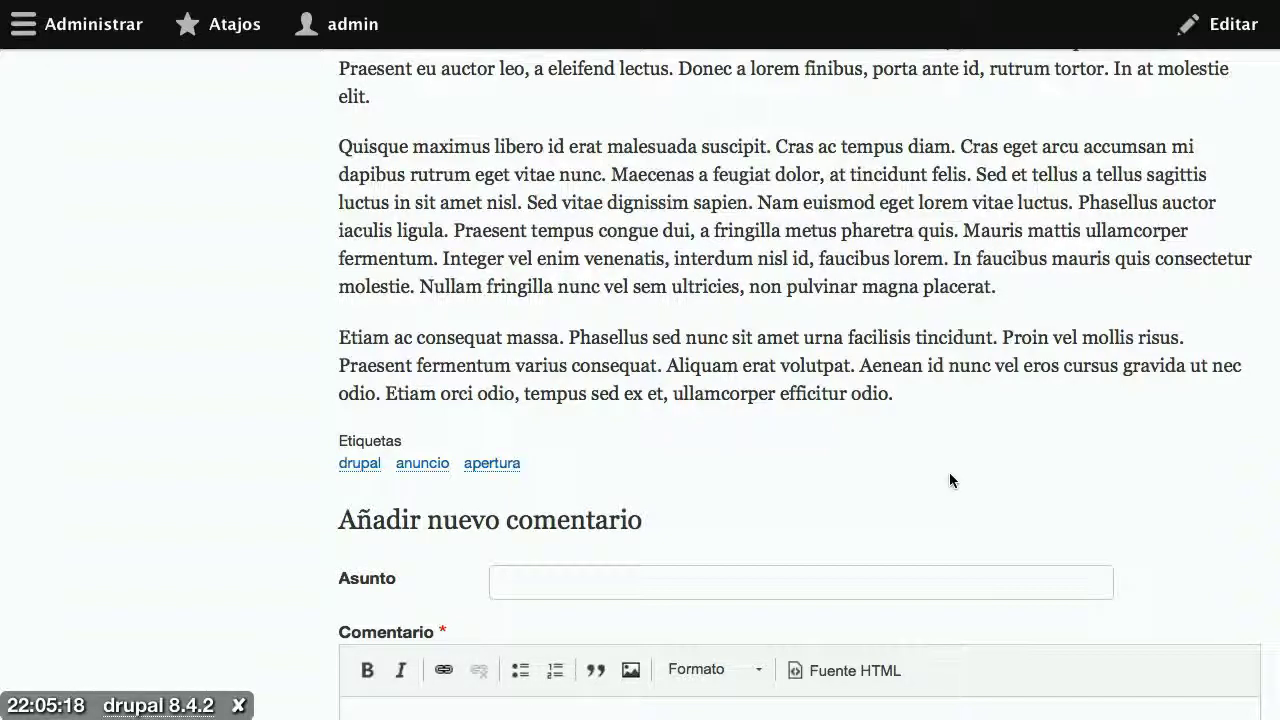
scroll(950, 480, up, 3)
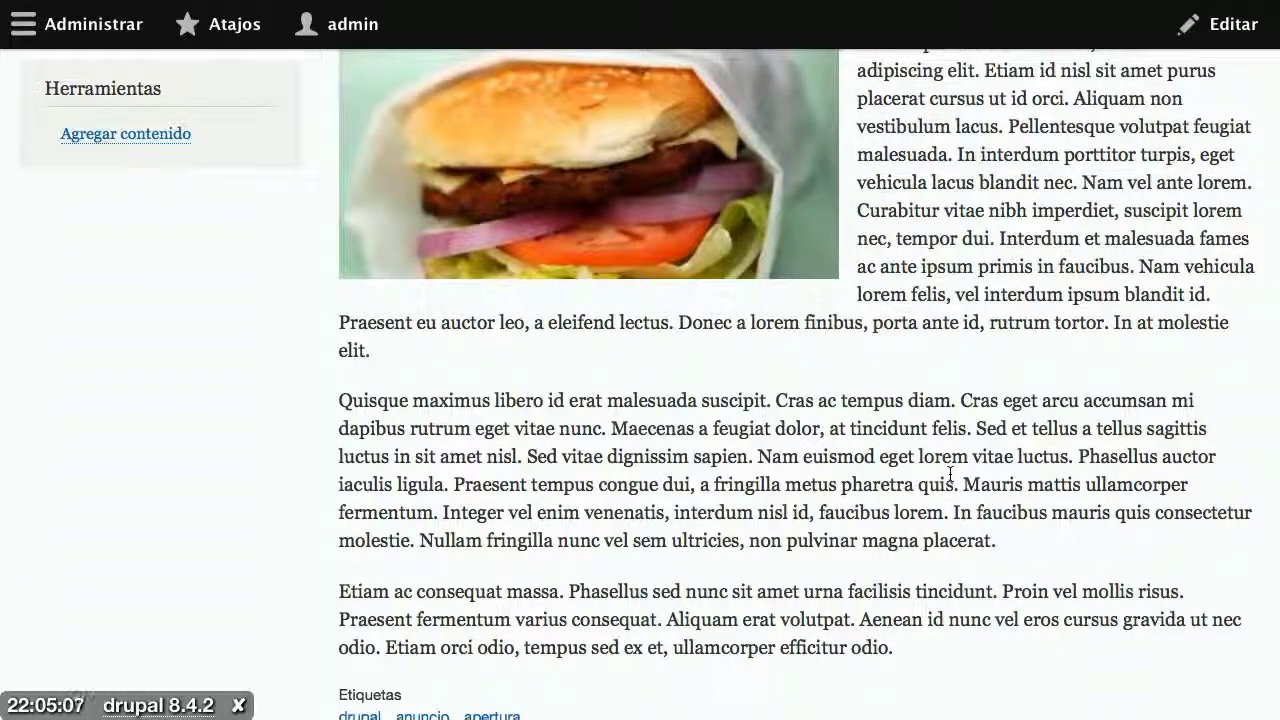
scroll(945, 465, up, 5)
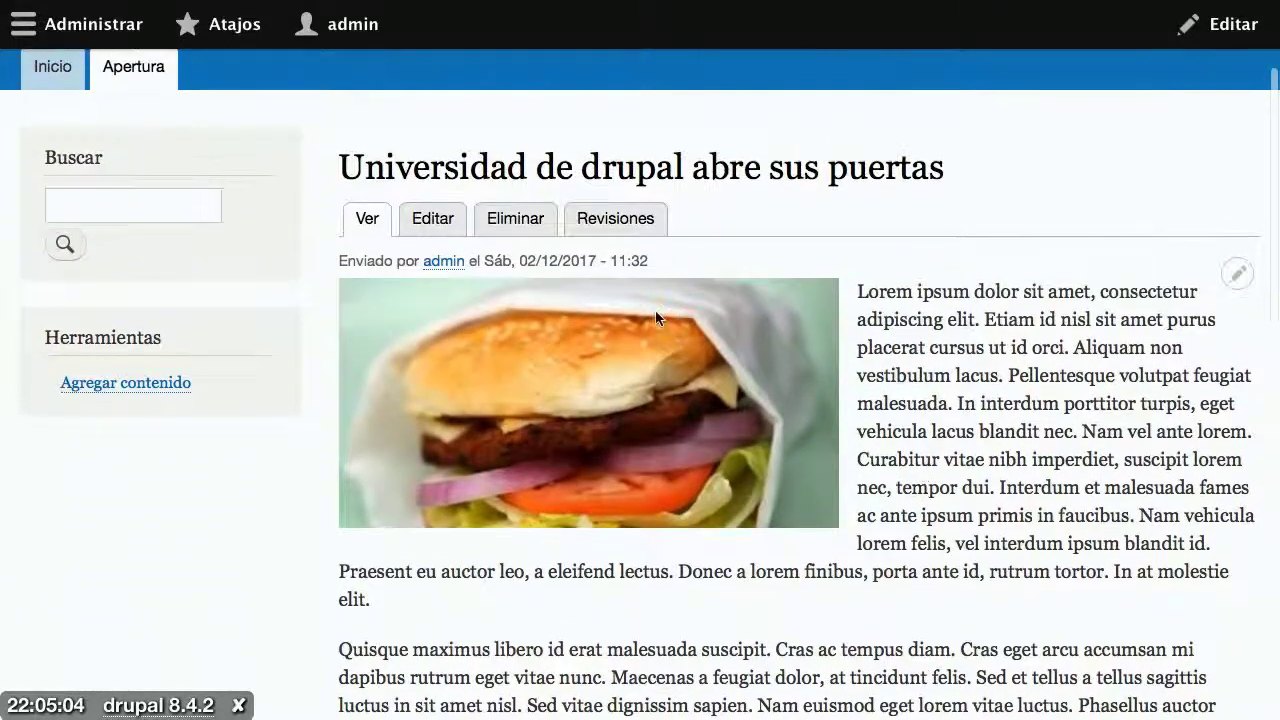
Edit the article to turn off its "Publicado" status, save it and look over the page.
click(437, 224)
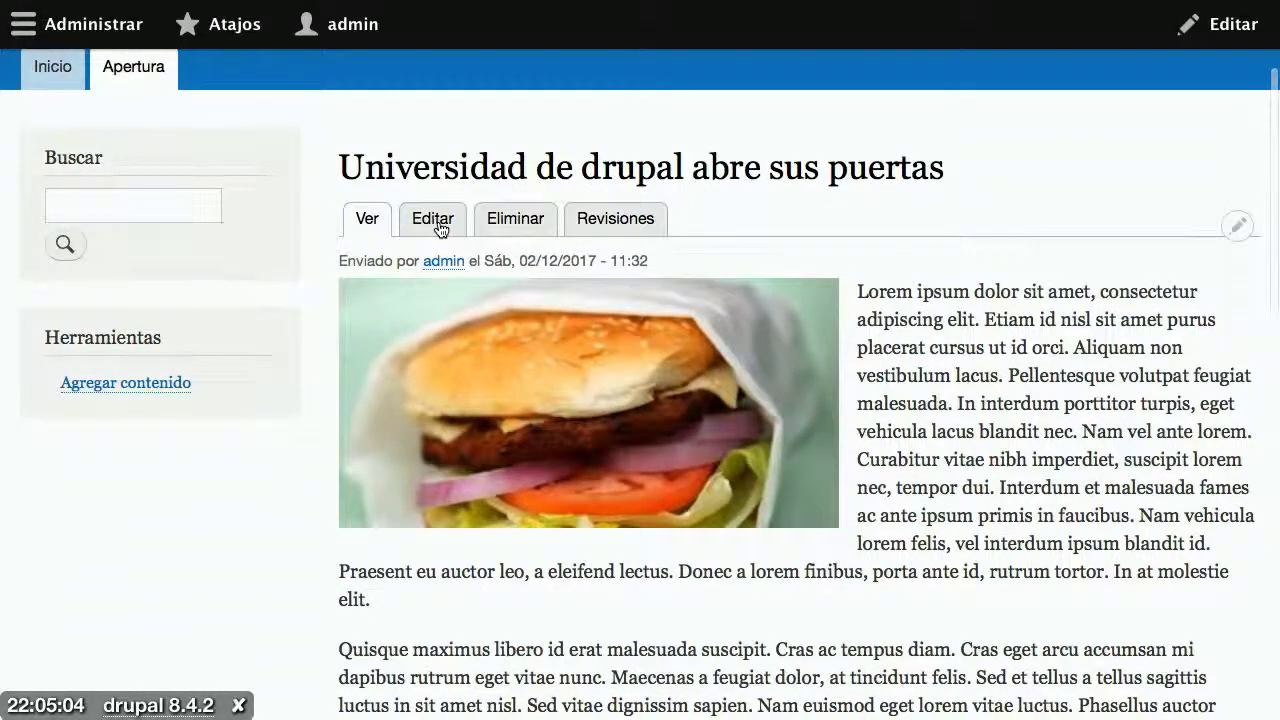
scroll(438, 228, down, 10)
scroll(440, 228, down, 5)
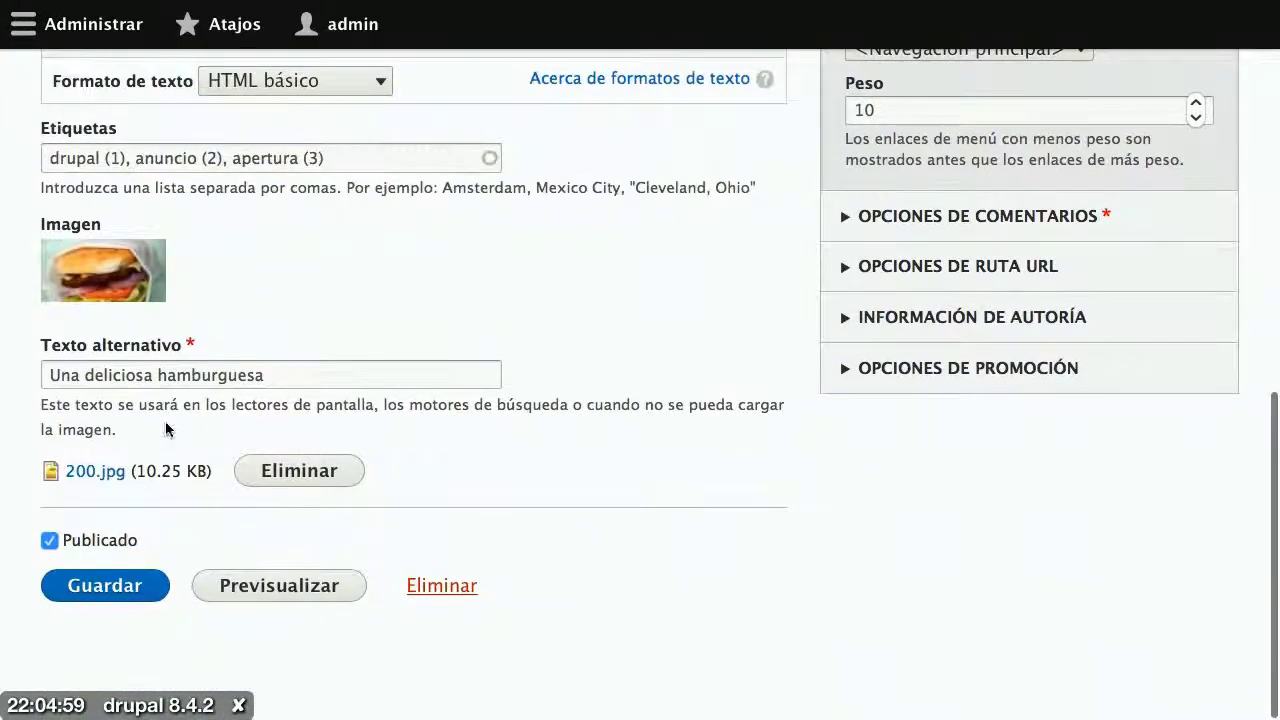
click(95, 543)
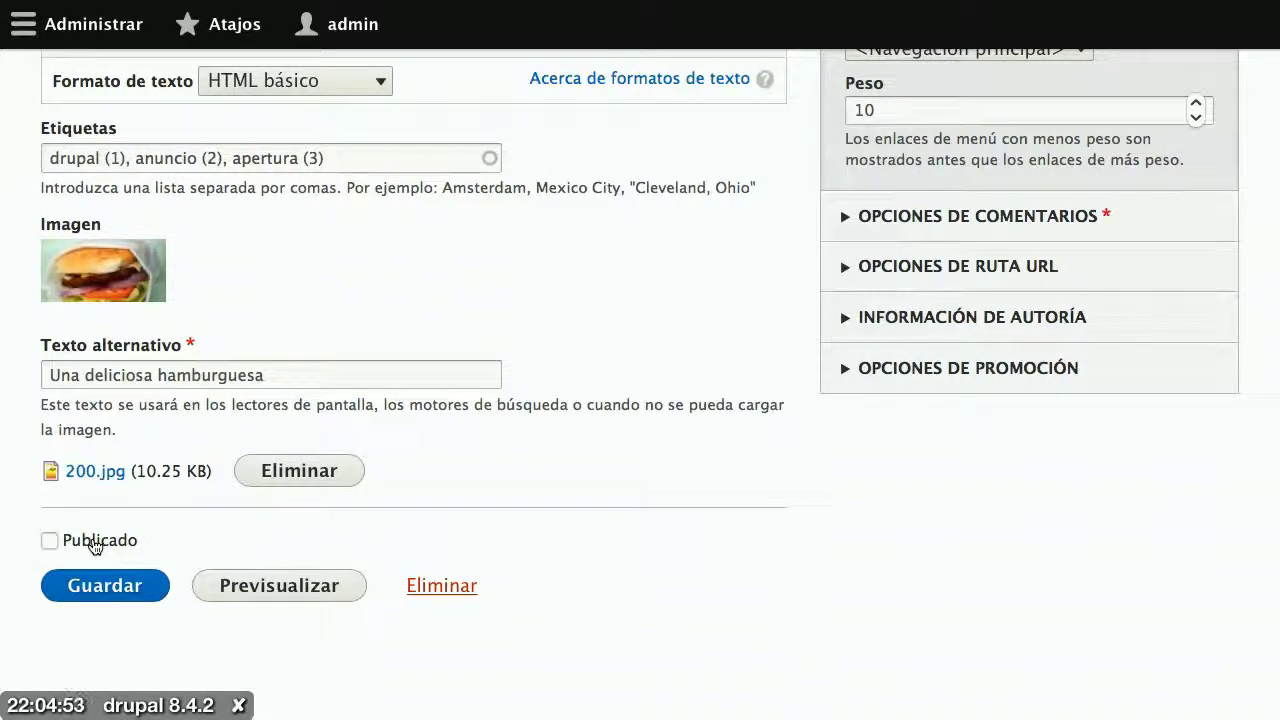
click(101, 588)
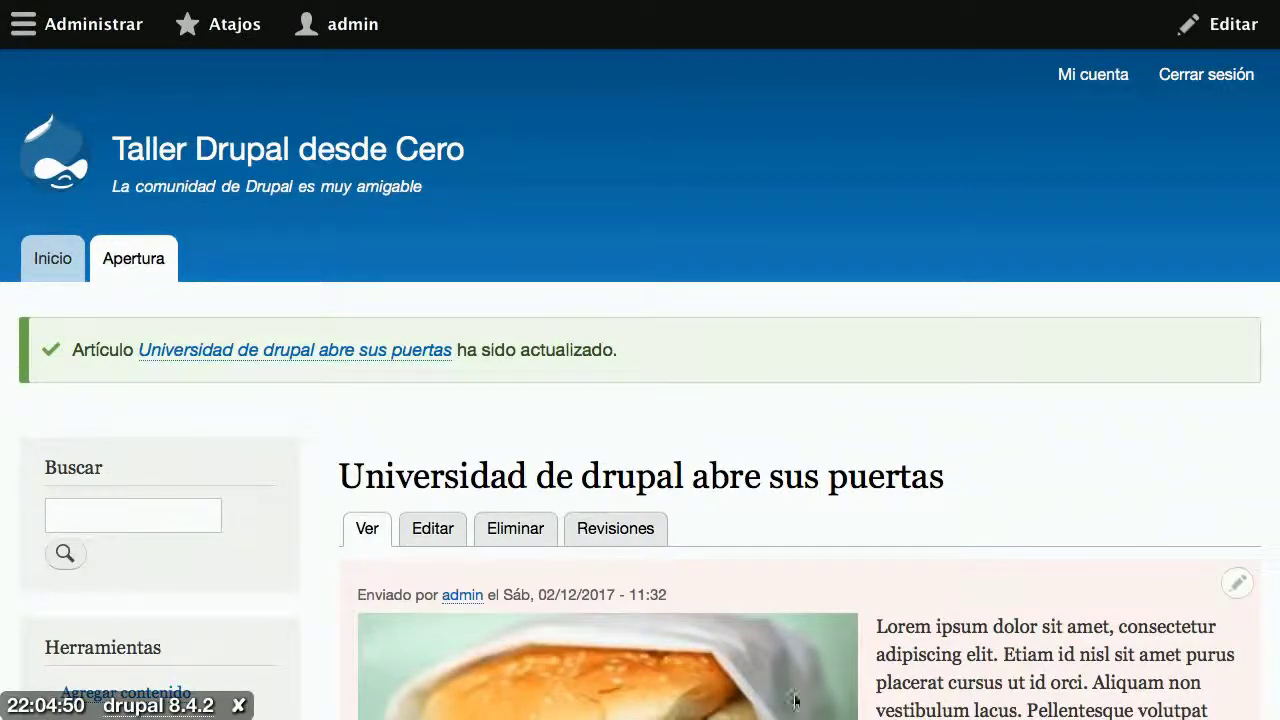
scroll(1080, 523, down, 3)
scroll(1080, 600, down, 1)
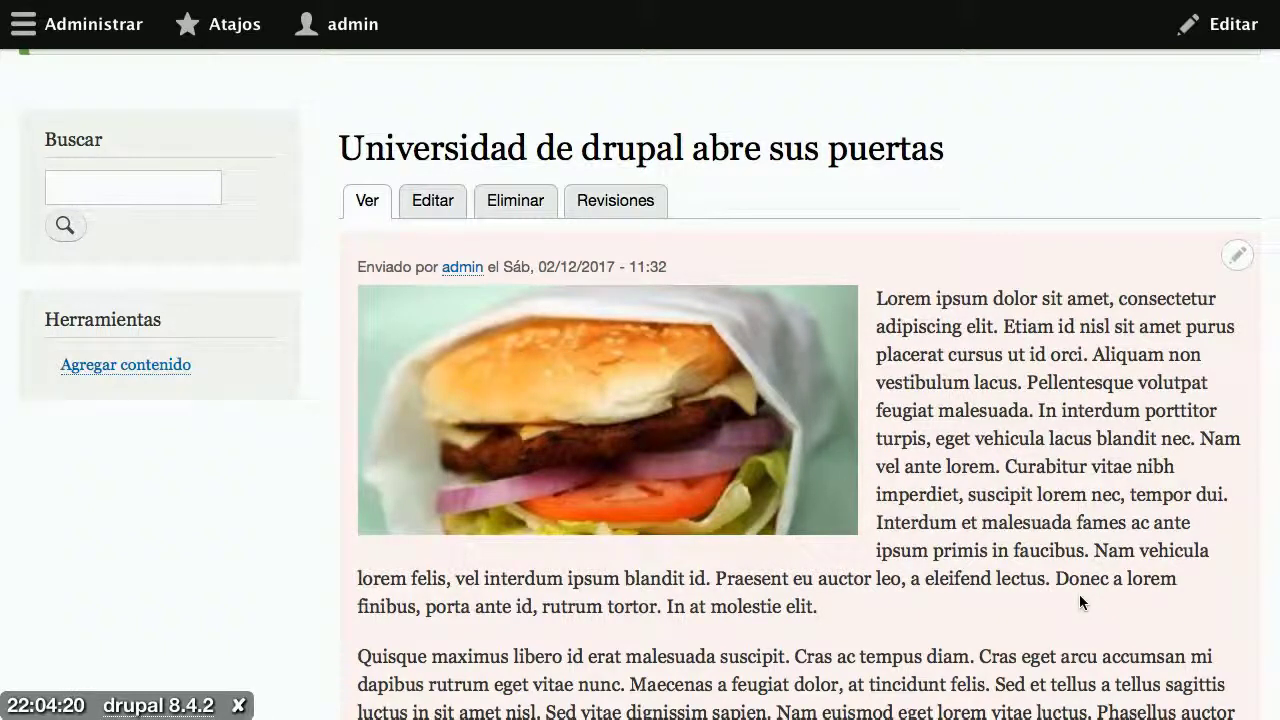
Copy the unpublished article's address and open it in a new private browser window to test anonymous access.
mouse_move(790, 5)
click(768, 40)
key(super+c)
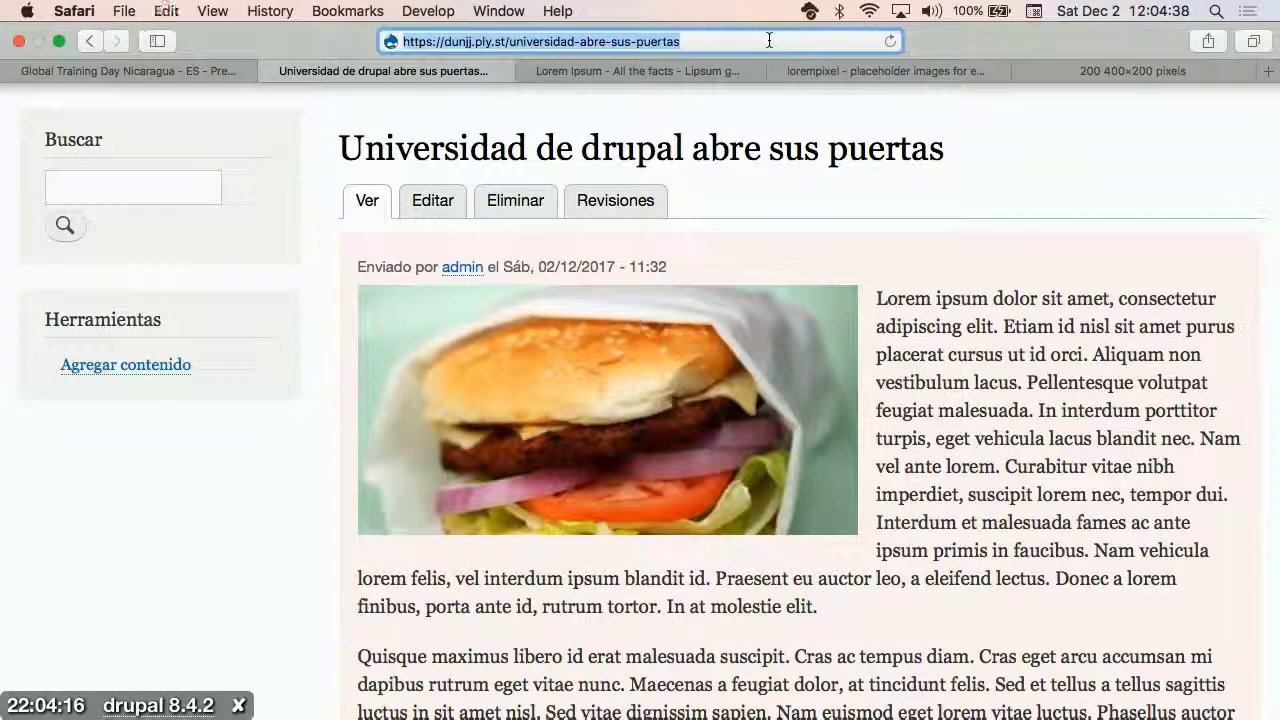
click(126, 12)
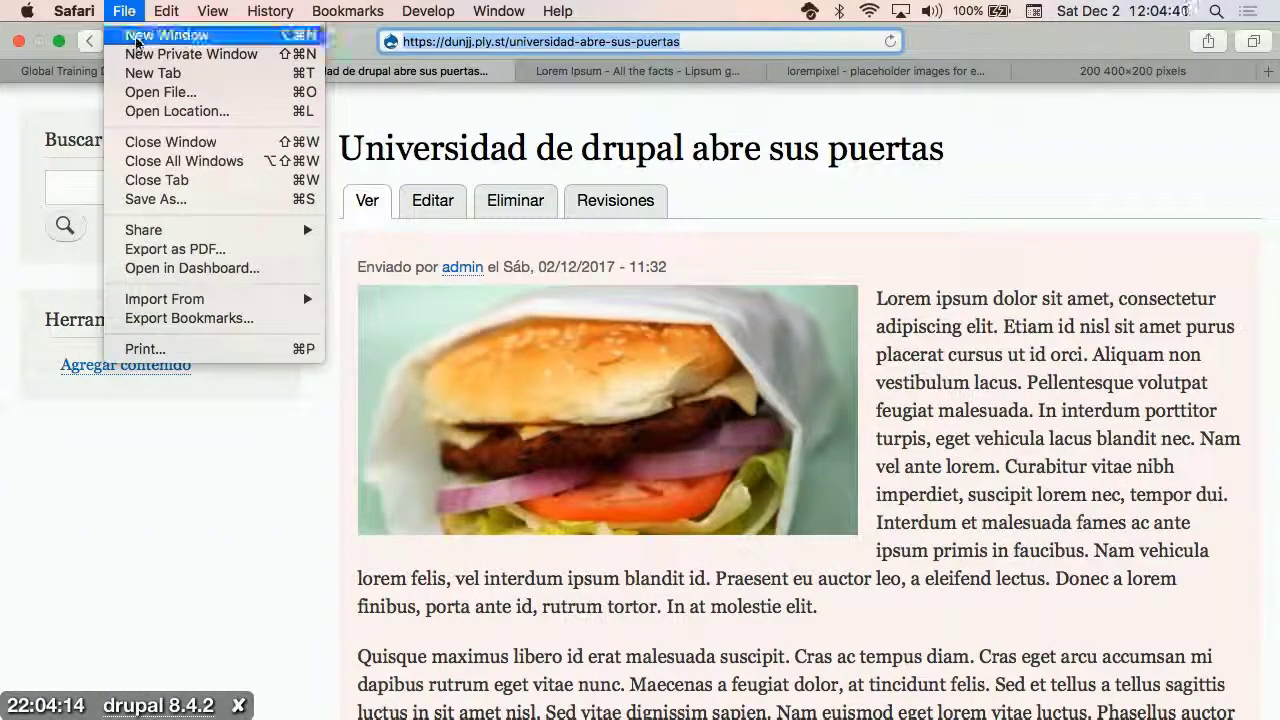
click(138, 54)
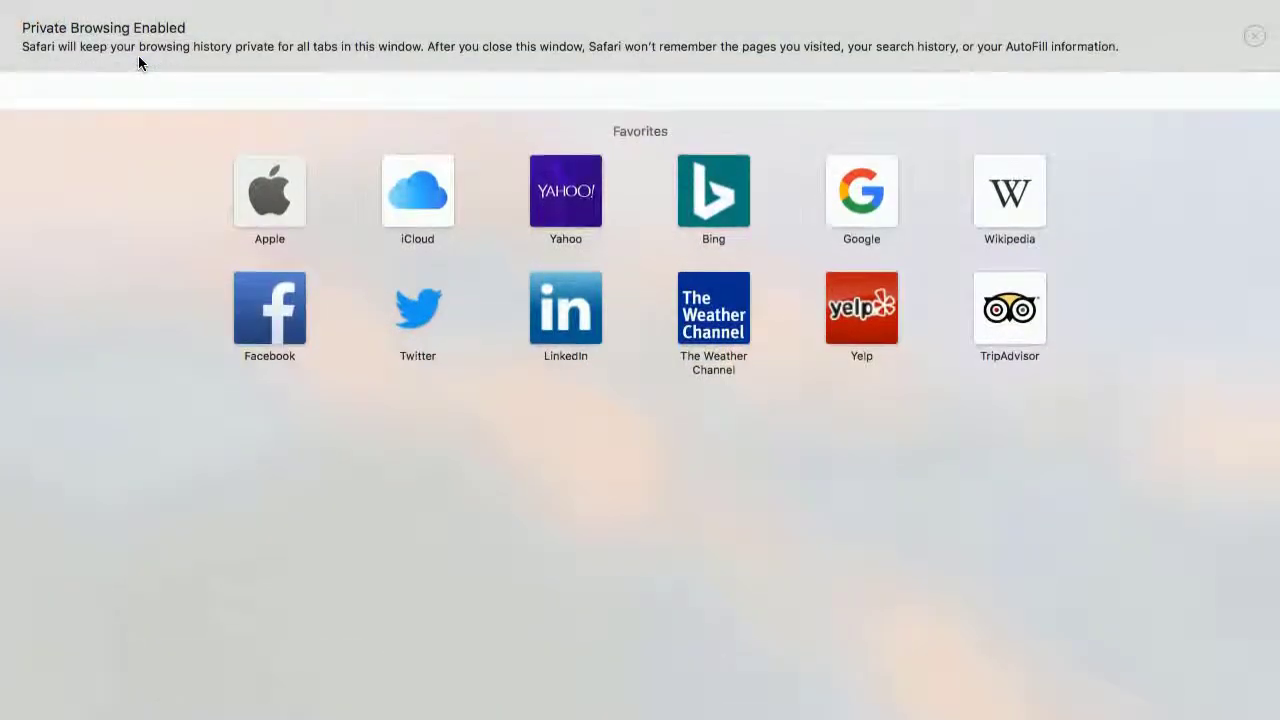
key(super+v)
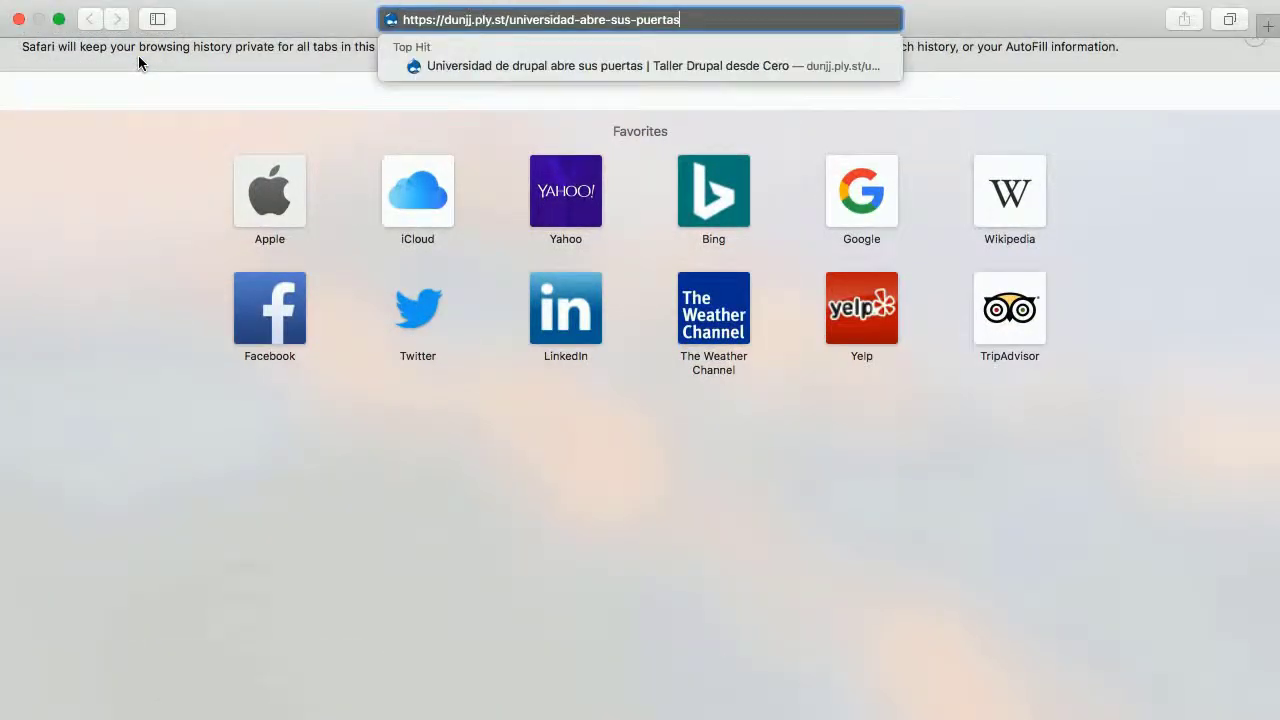
key(Return)
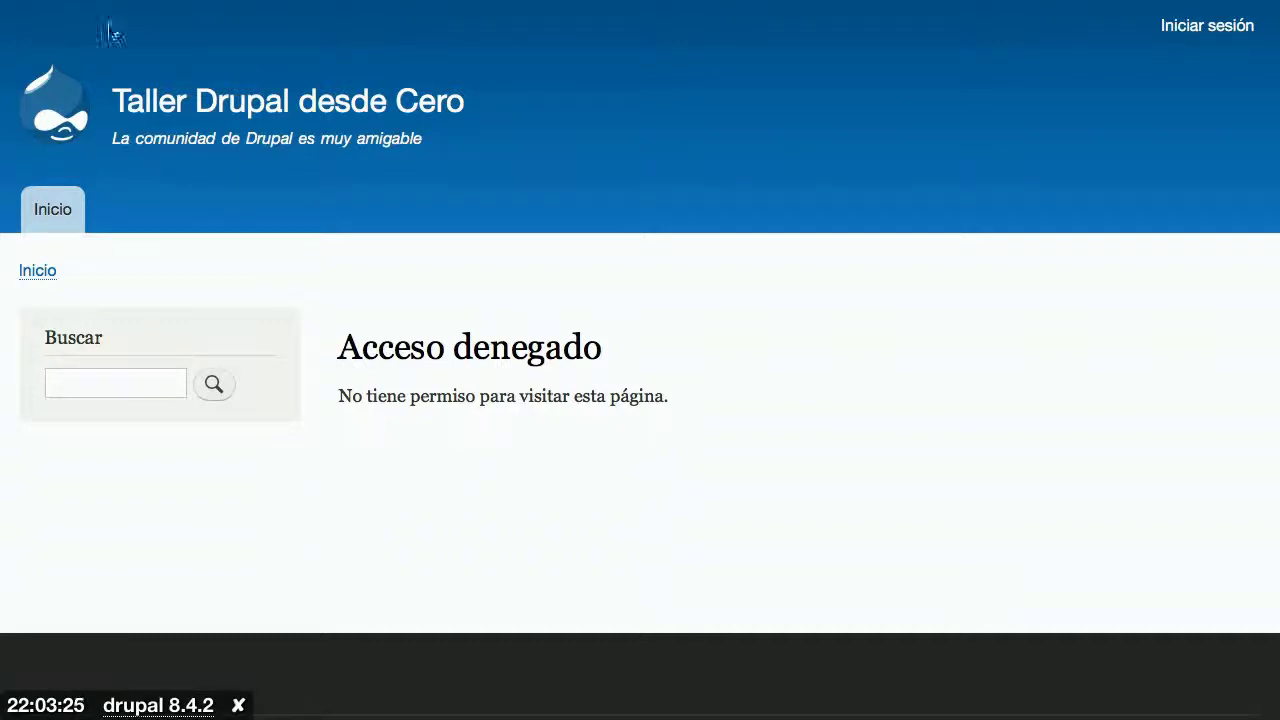
mouse_move(5, 8)
mouse_move(10, 44)
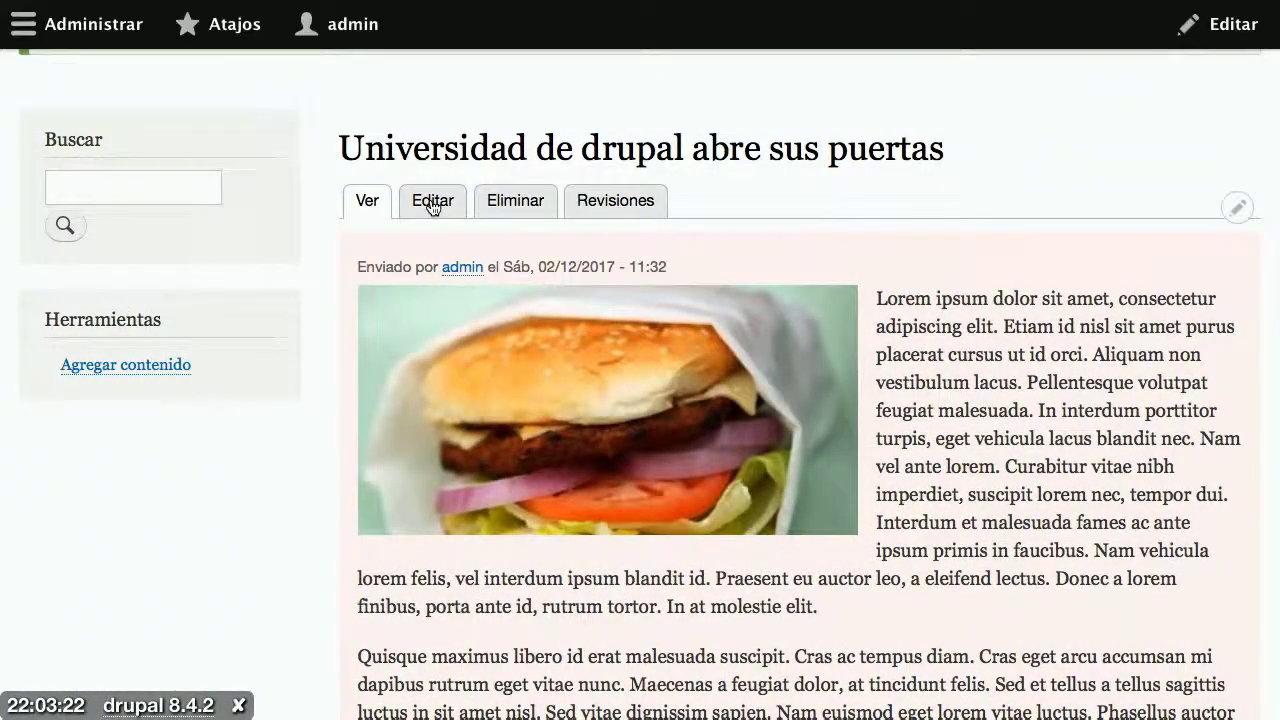
Edit the article to turn on its "Publicado" status and save it.
click(432, 204)
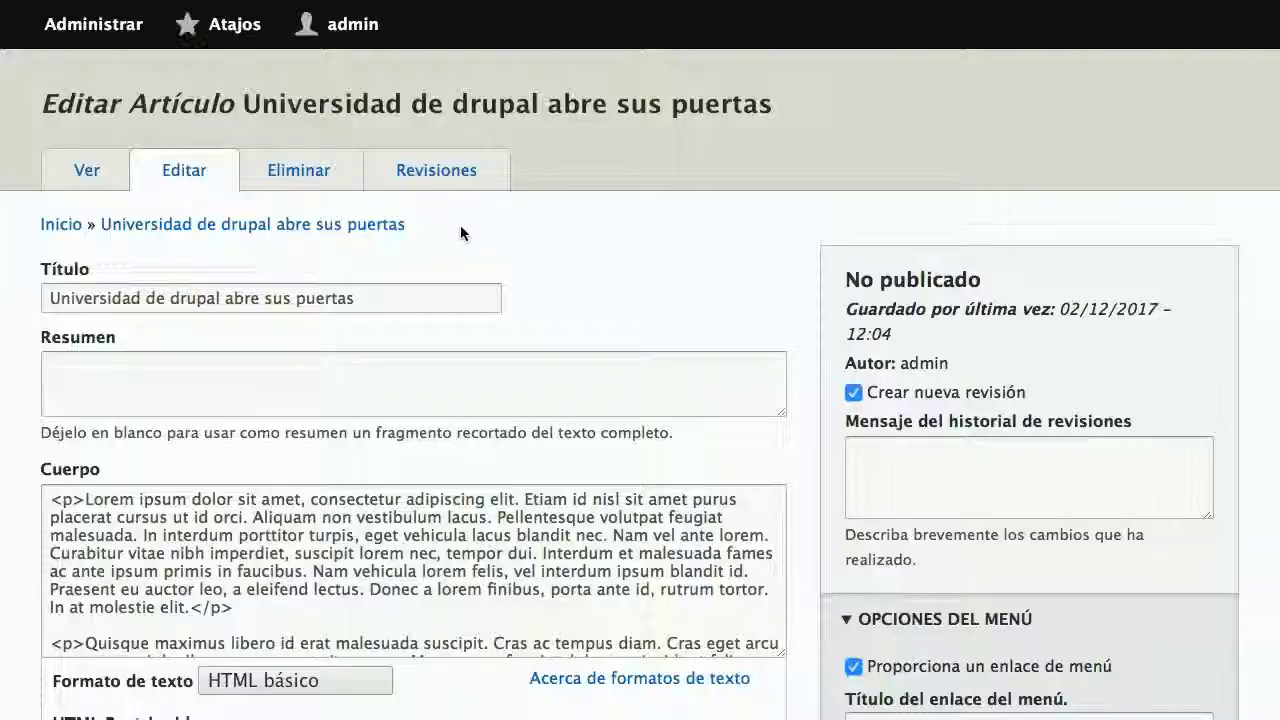
scroll(460, 228, down, 10)
scroll(110, 540, down, 5)
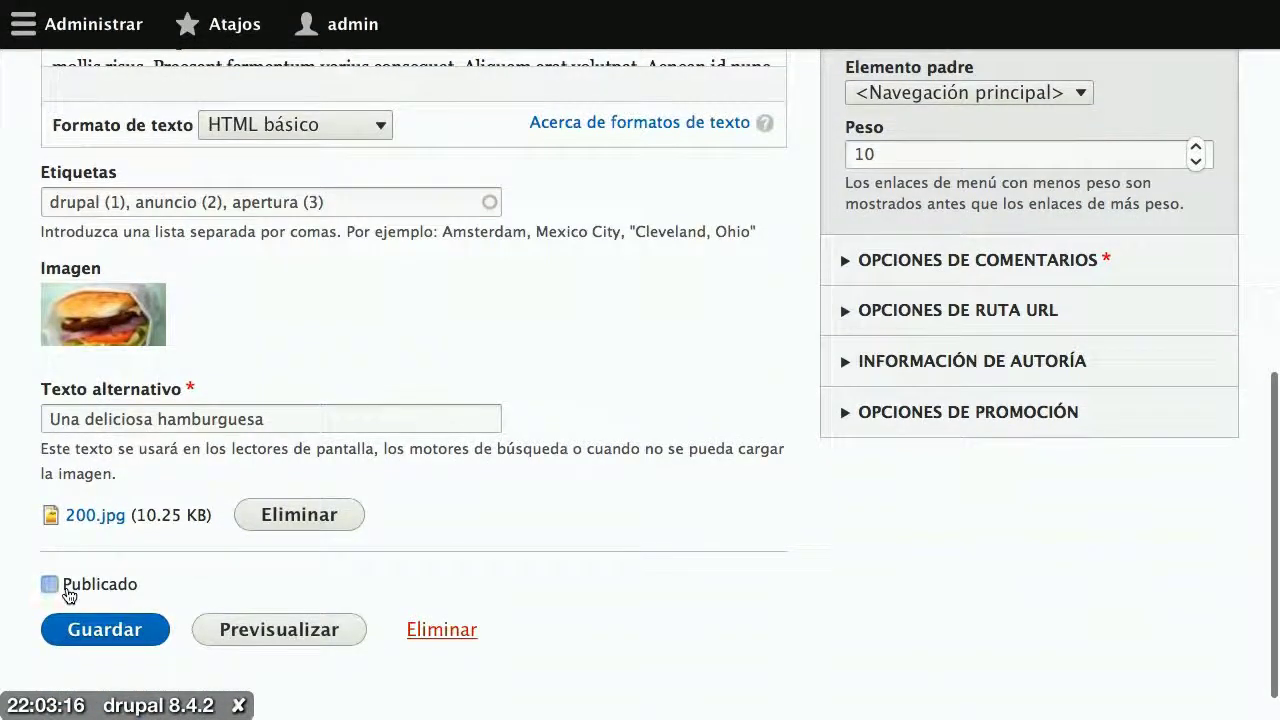
click(50, 585)
click(103, 630)
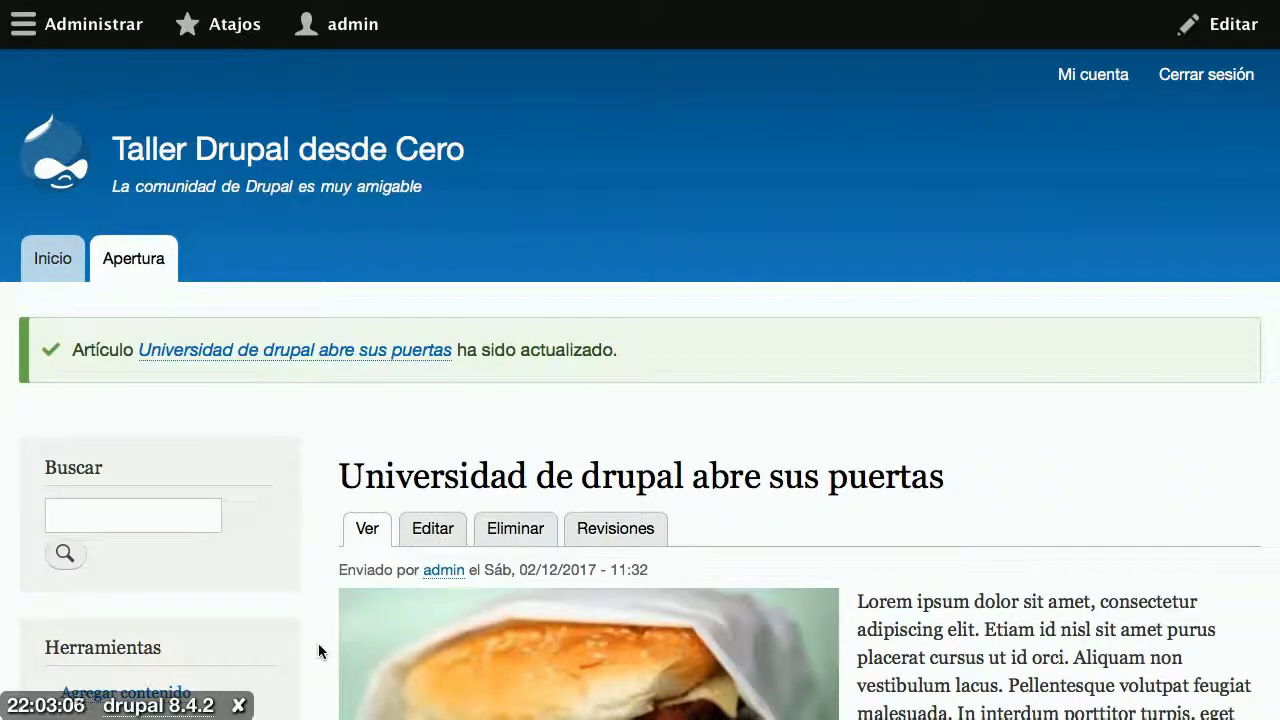
Open the article's address in a new private browser window and go to the site's login page.
mouse_move(28, 6)
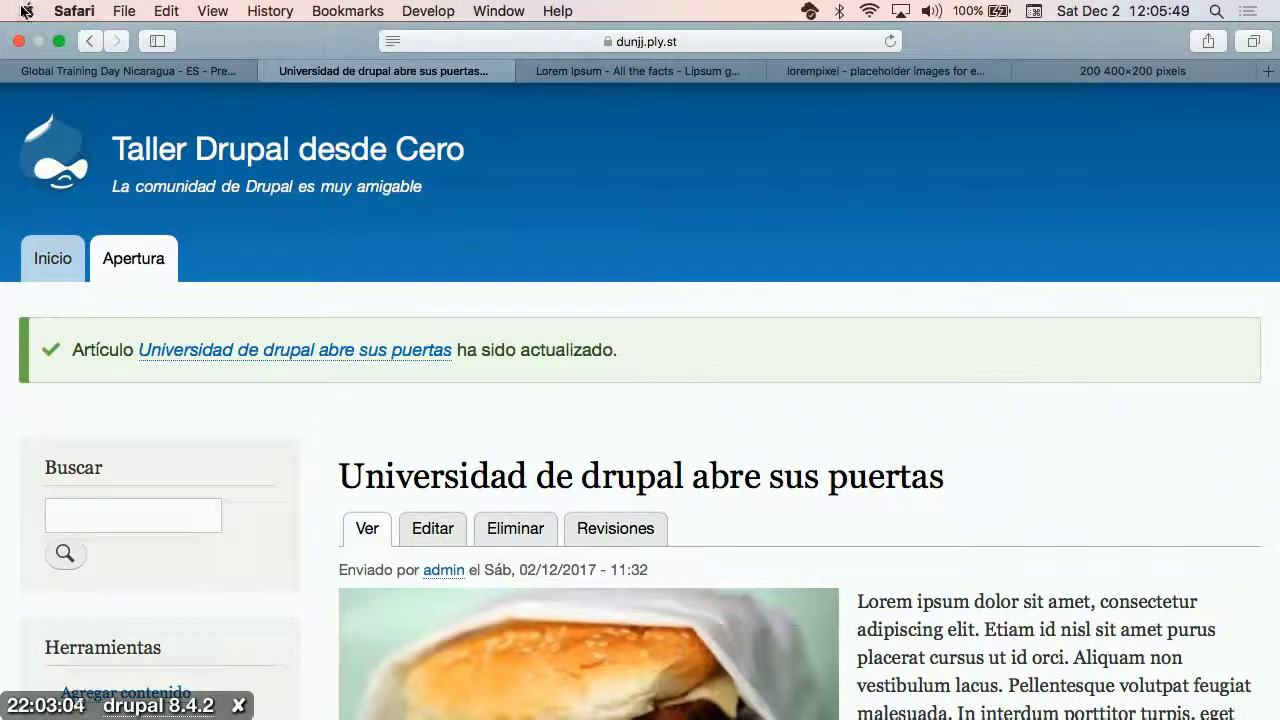
click(74, 10)
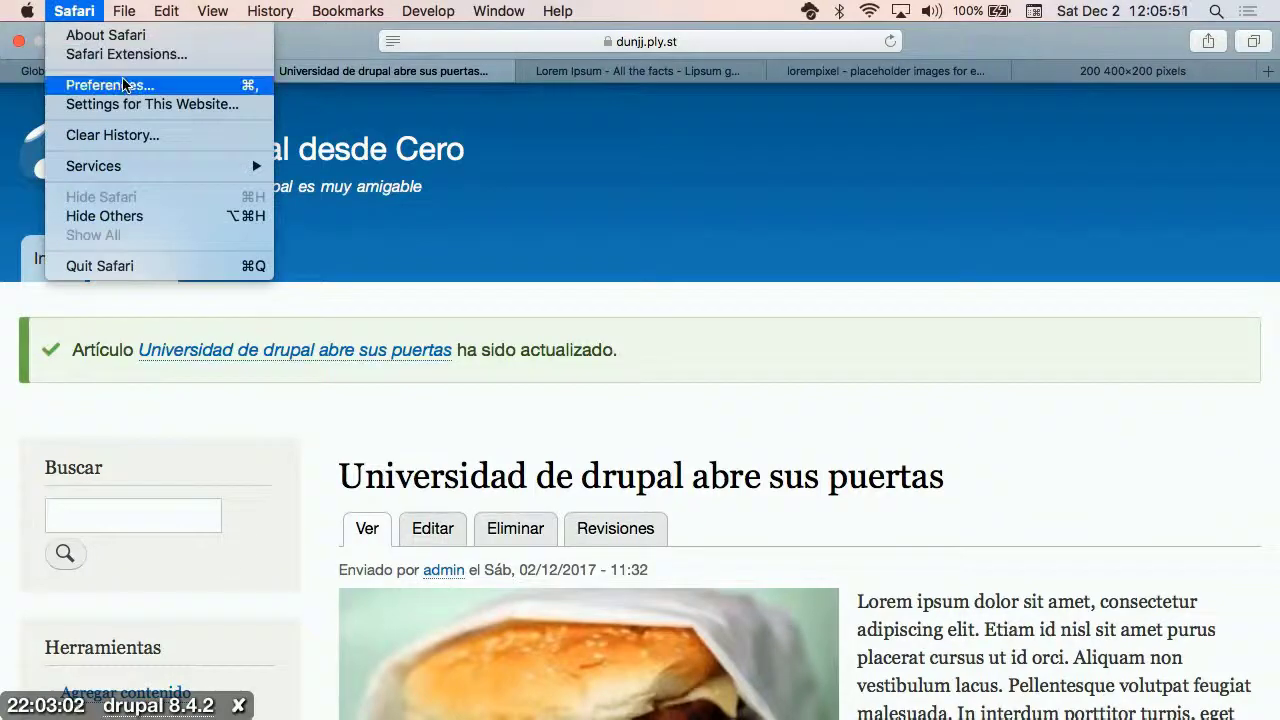
mouse_move(124, 10)
click(153, 57)
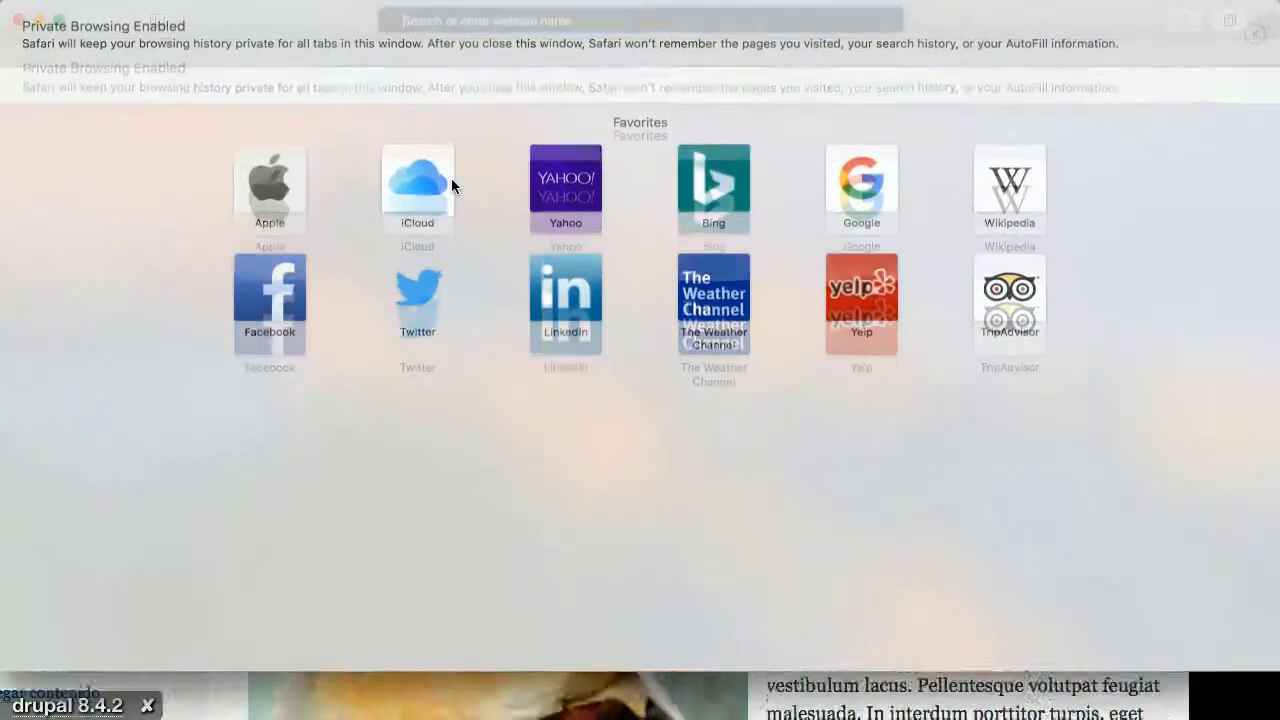
key(super+v)
key(Return)
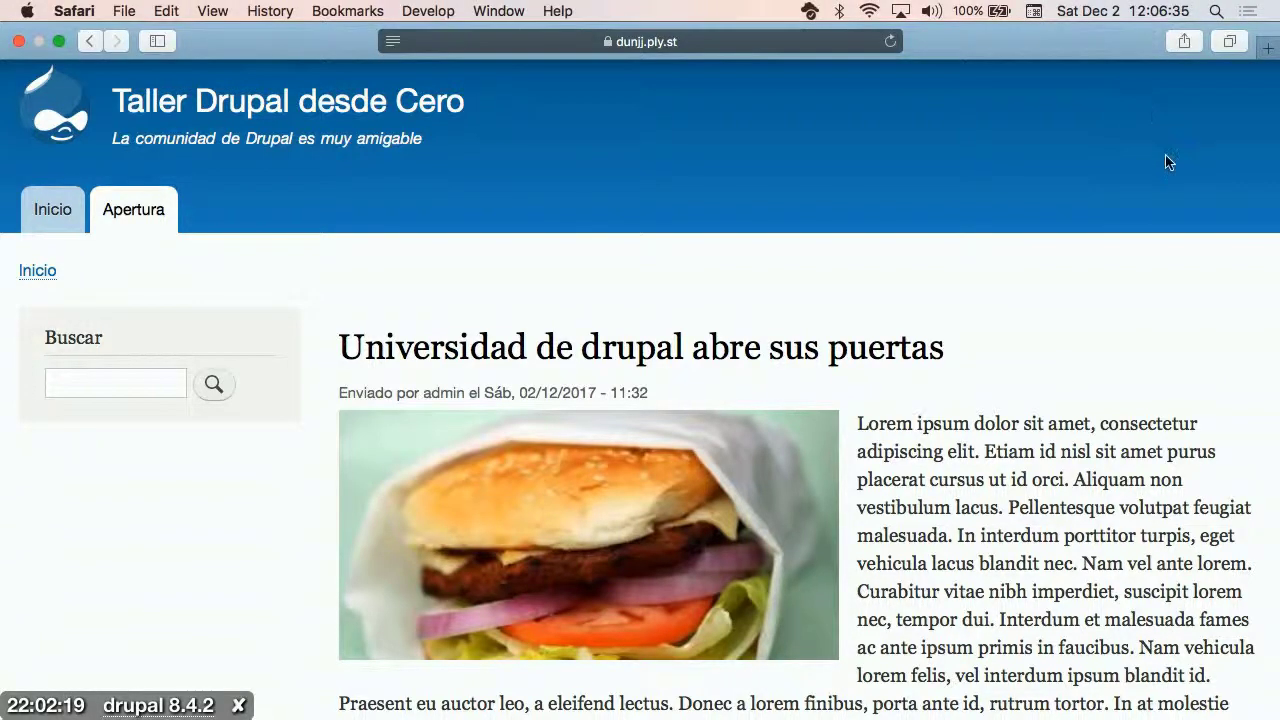
click(1207, 30)
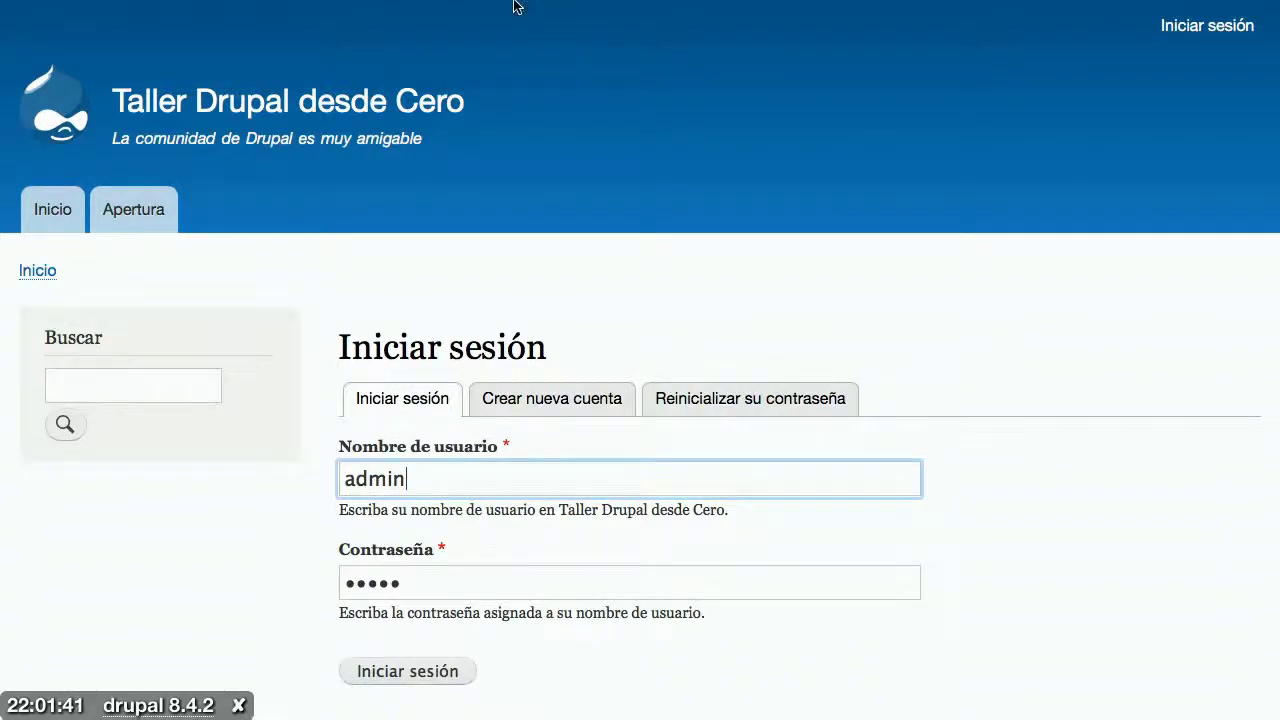
Back in the admin session, set the parent element of the article's "Apertura" menu link to "Inicio" and save the article.
mouse_move(206, 6)
key(ctrl+Left)
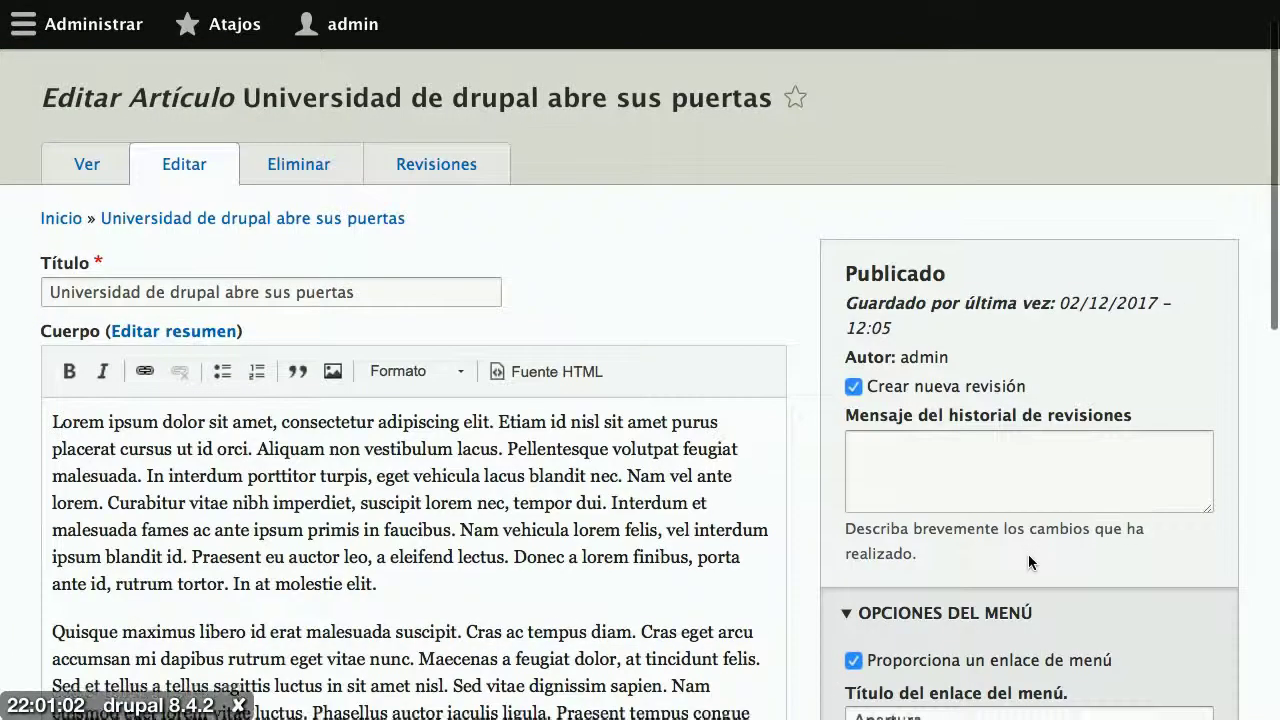
scroll(1030, 562, down, 3)
scroll(1028, 562, down, 2)
click(1013, 570)
click(979, 592)
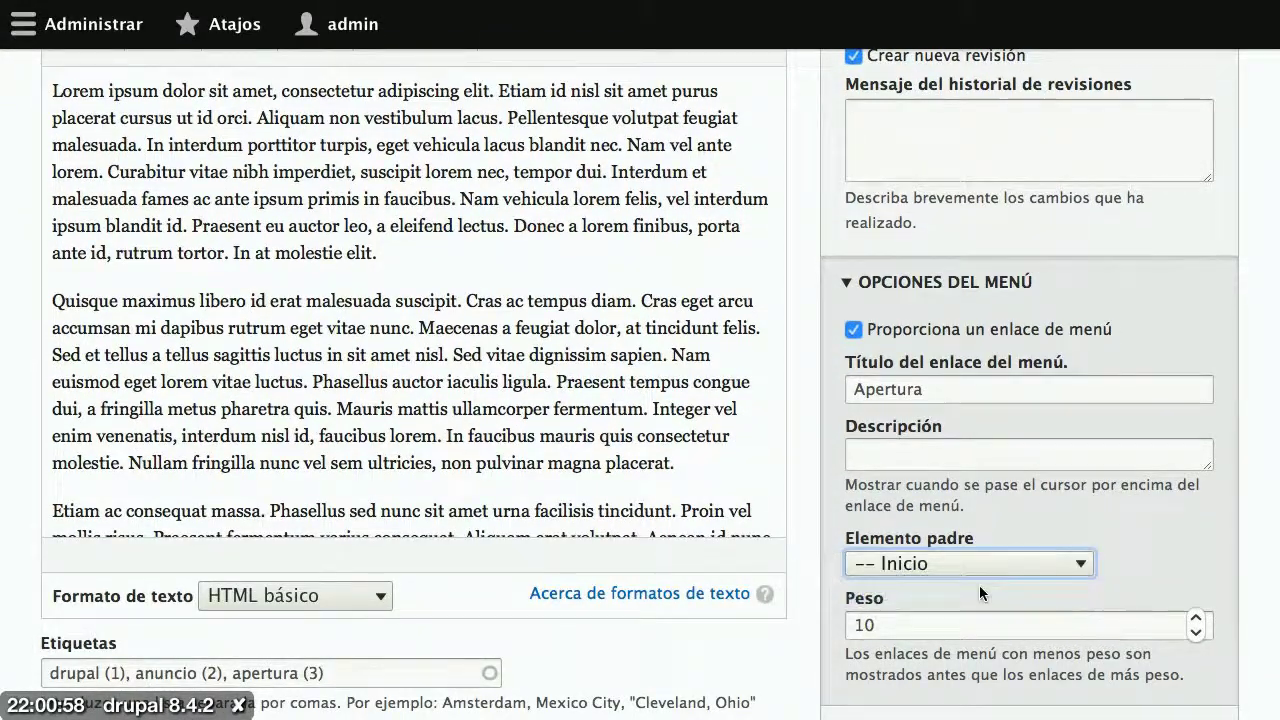
scroll(706, 531, down, 3)
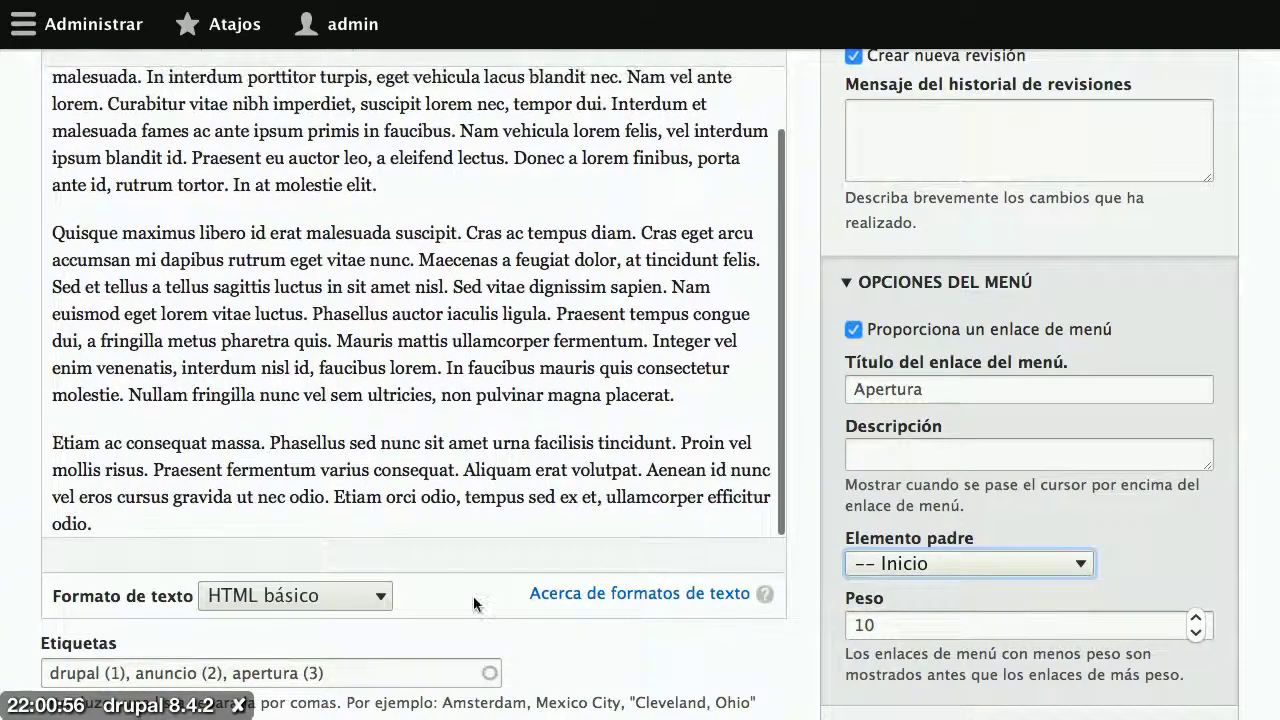
scroll(500, 596, down, 1)
scroll(473, 596, down, 5)
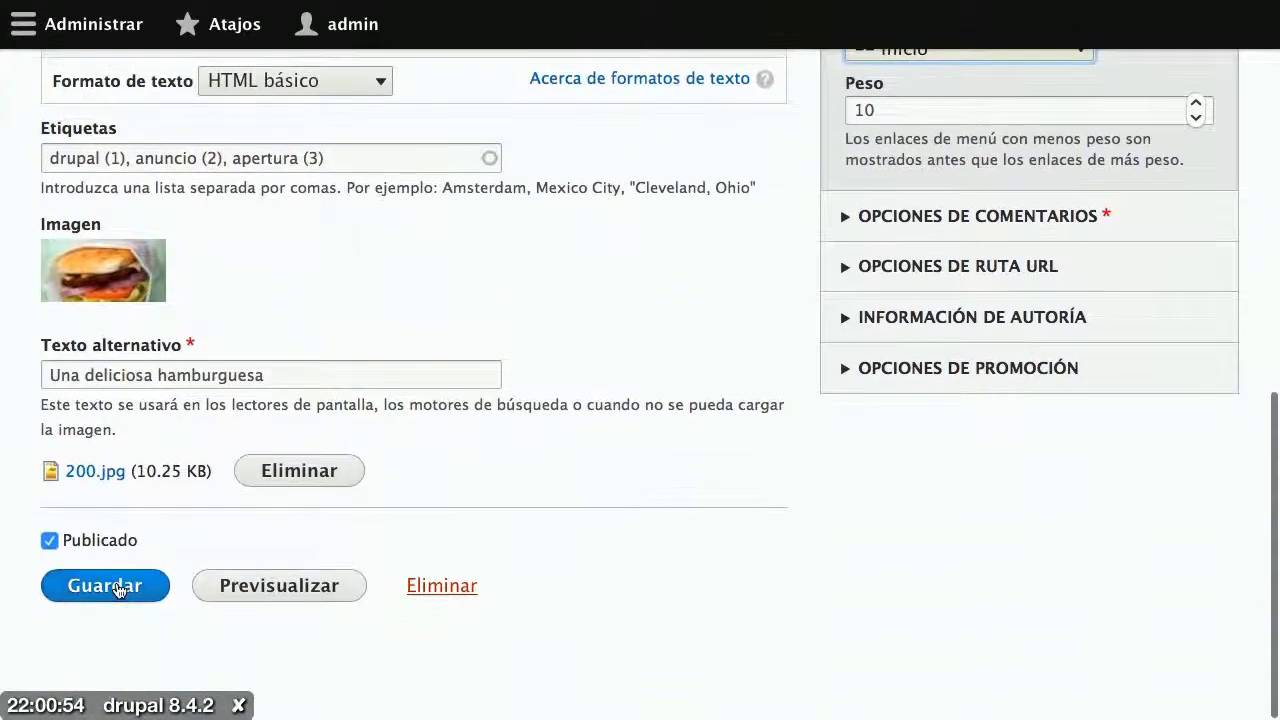
click(116, 588)
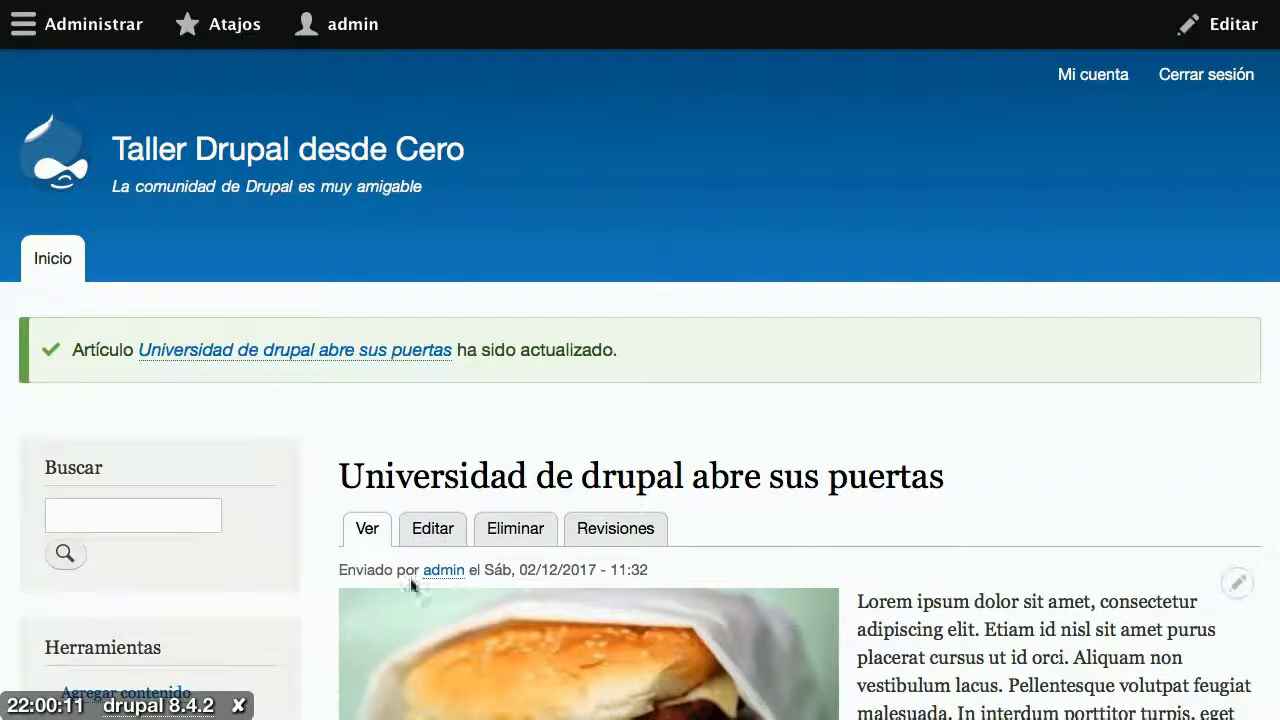
Edit the article to set its menu link's parent element to "<Navegación principal>" and save it.
click(434, 530)
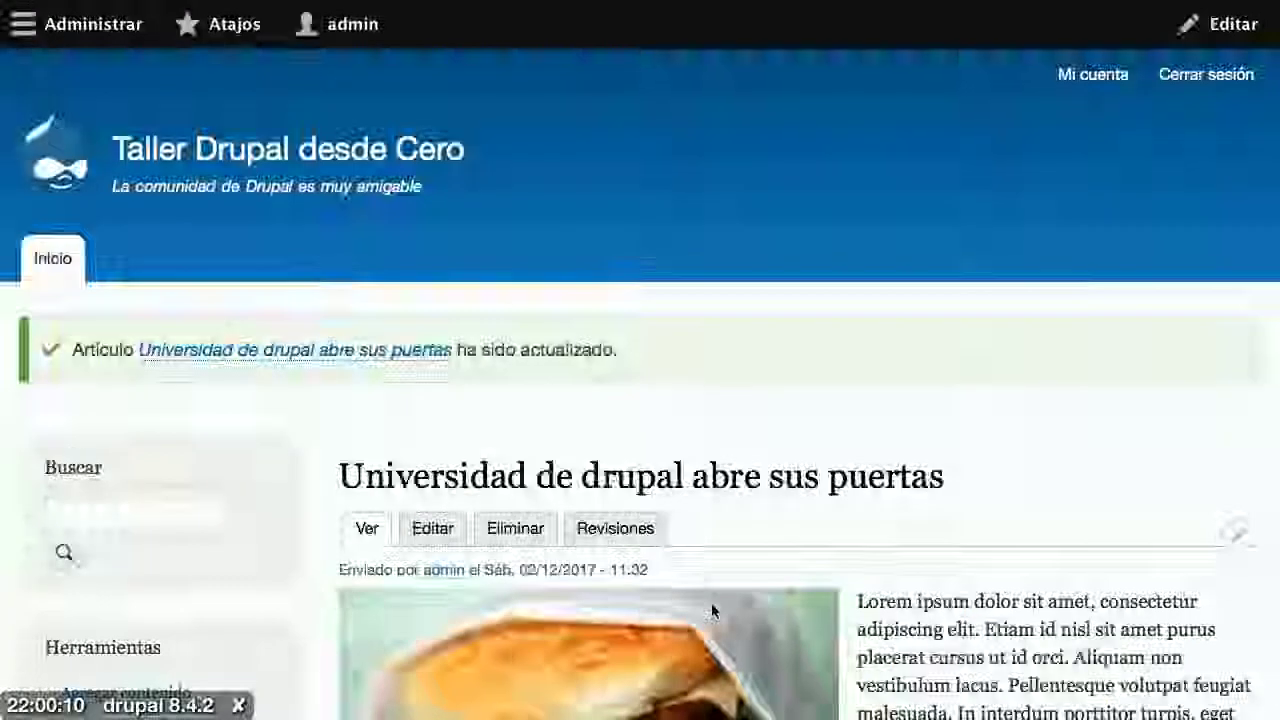
scroll(1045, 610, down, 6)
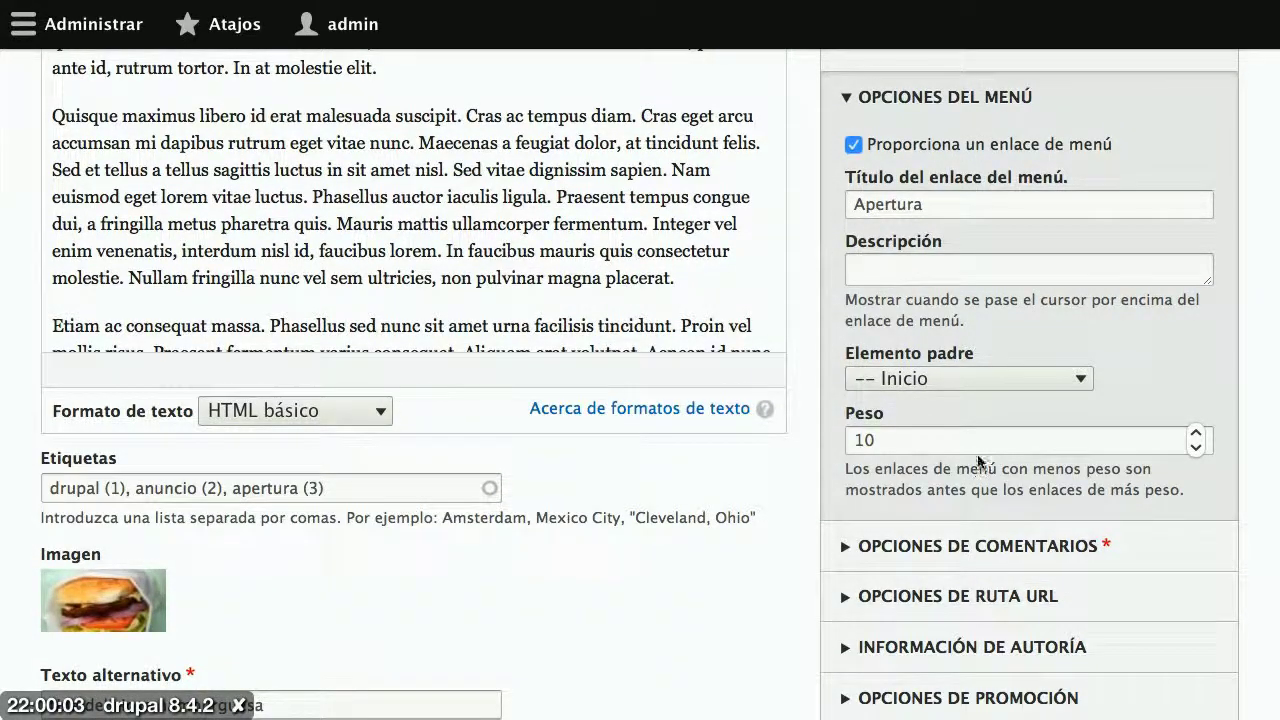
click(952, 380)
click(930, 360)
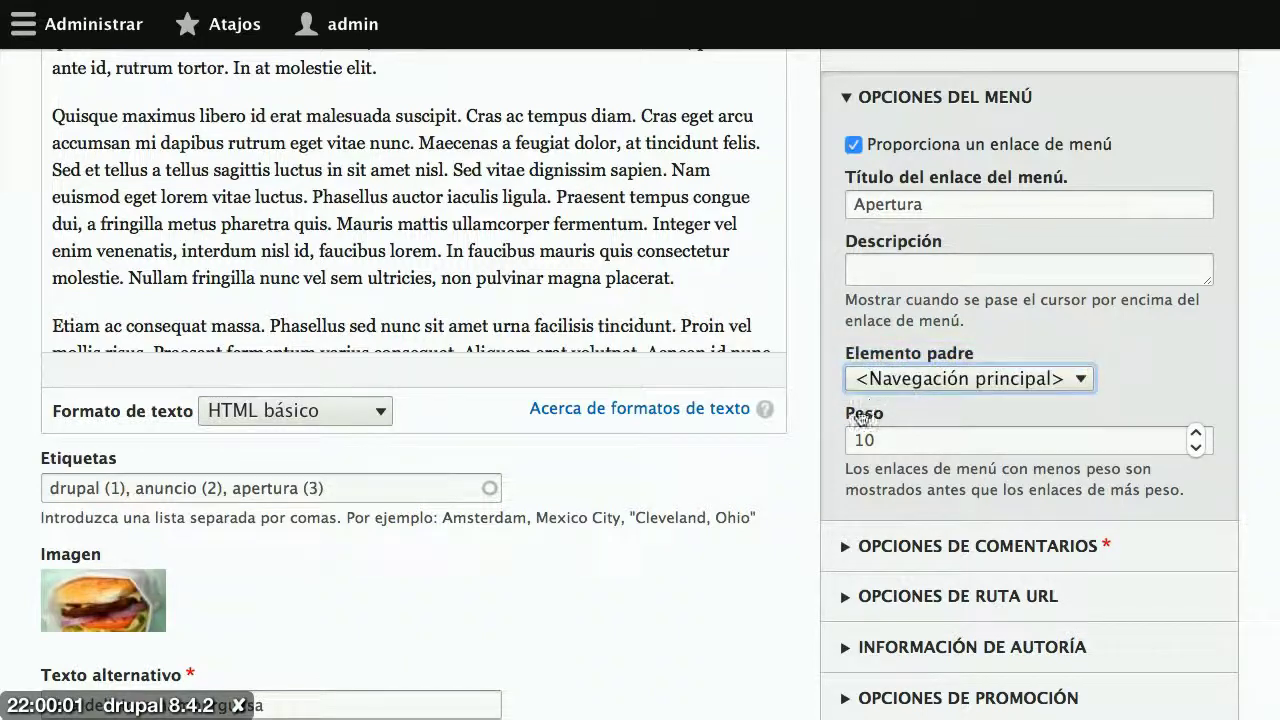
scroll(795, 405, down, 5)
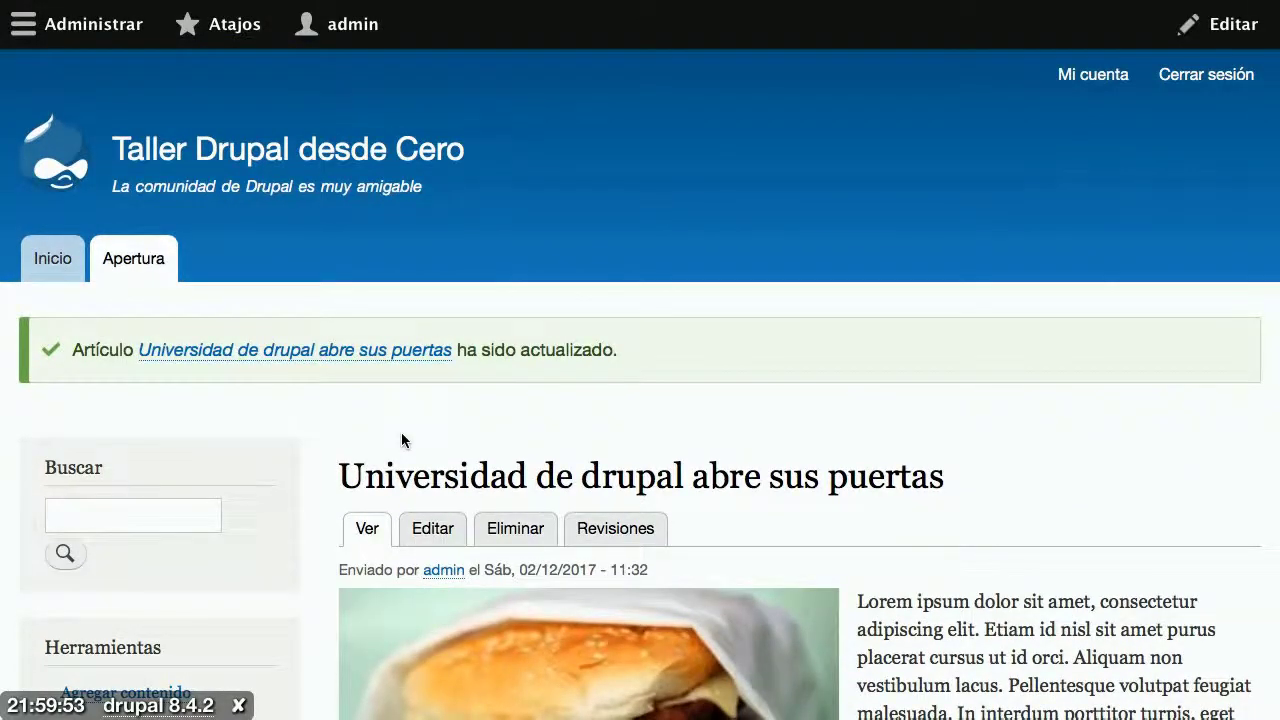
Go to the Inicio page, open "Universidad de drupal abre sus puertas" from the listing and look at its comment form.
click(47, 256)
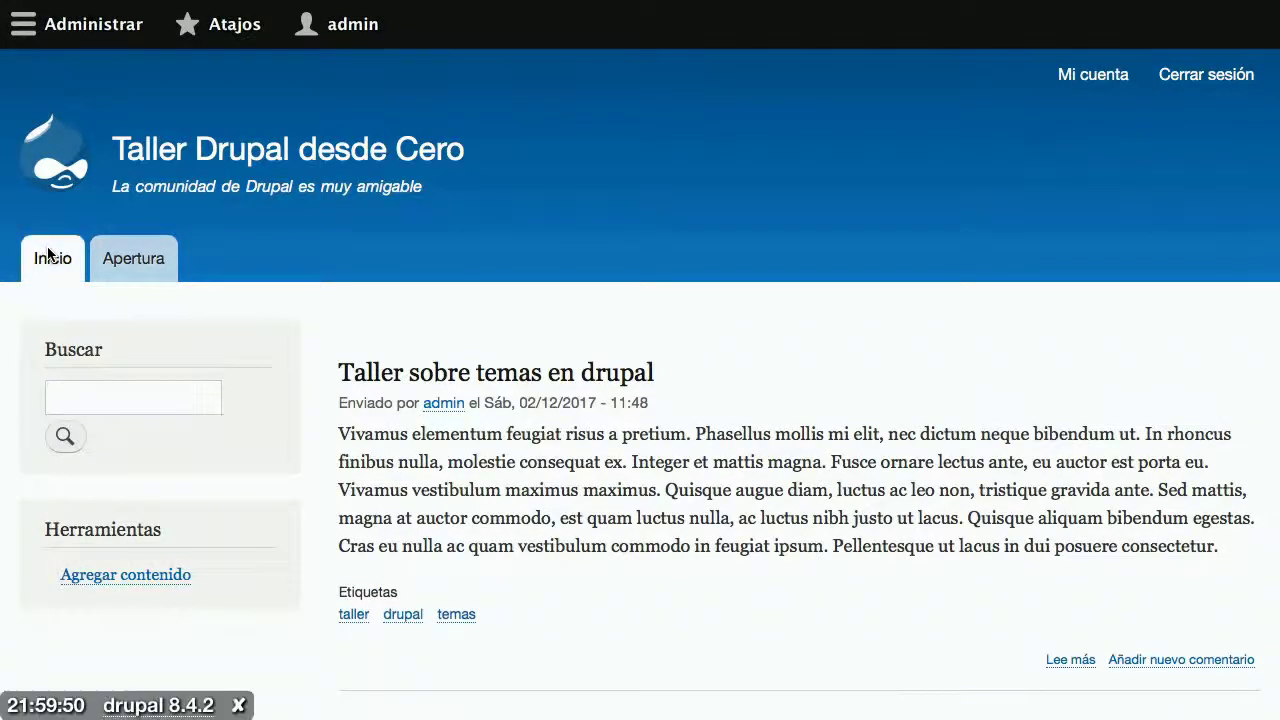
scroll(494, 405, down, 4)
scroll(496, 412, down, 9)
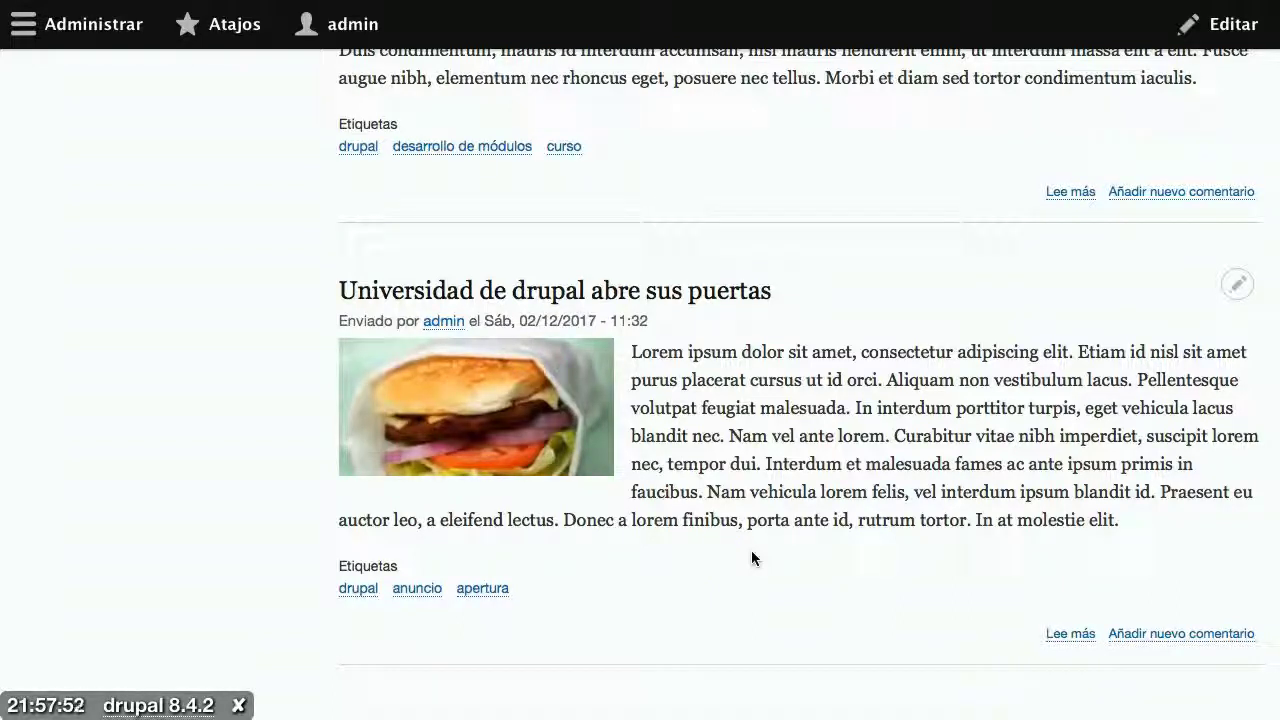
click(676, 311)
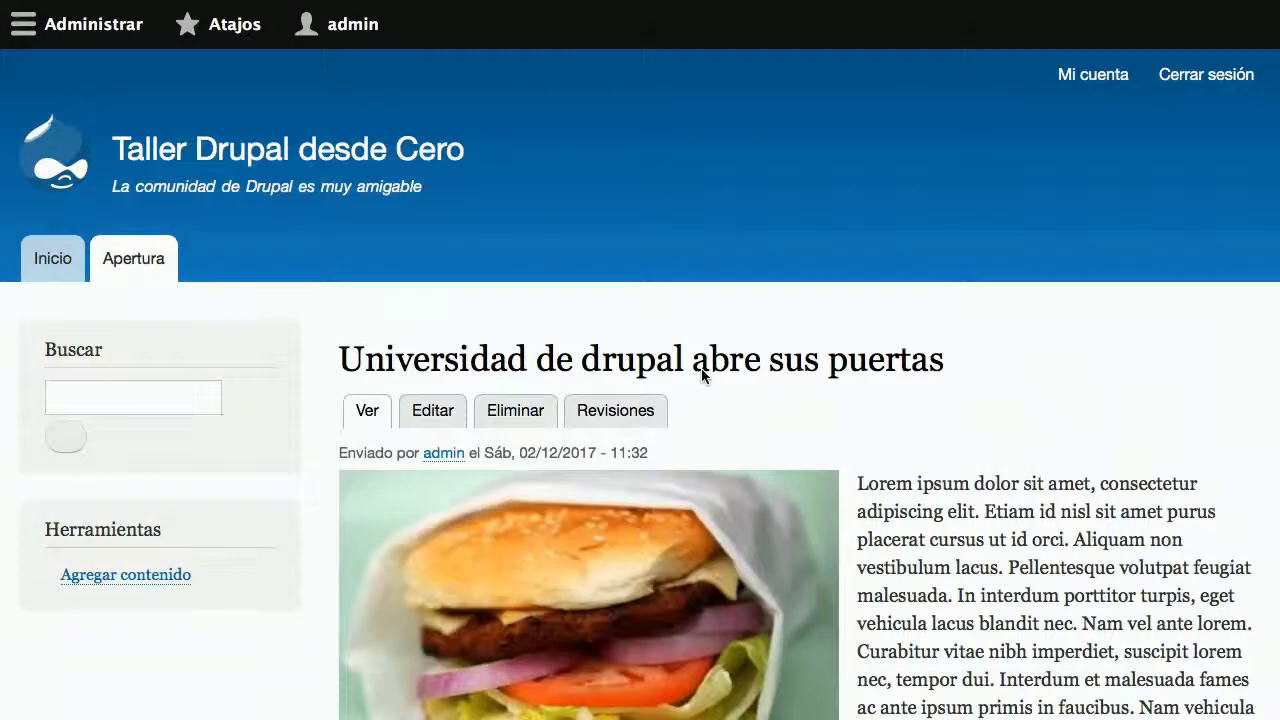
scroll(701, 368, down, 20)
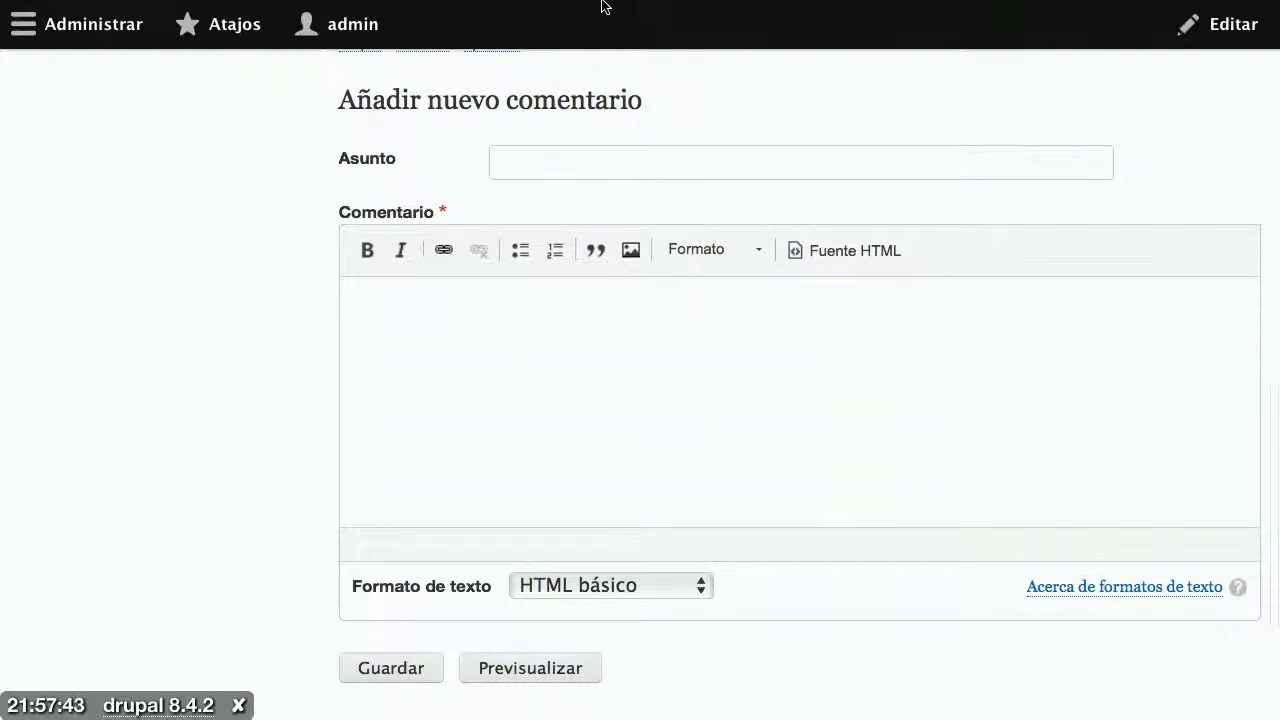
View the article's address in a new private browser window, check its comment area as an anonymous visitor and close the window.
mouse_move(602, 6)
click(700, 41)
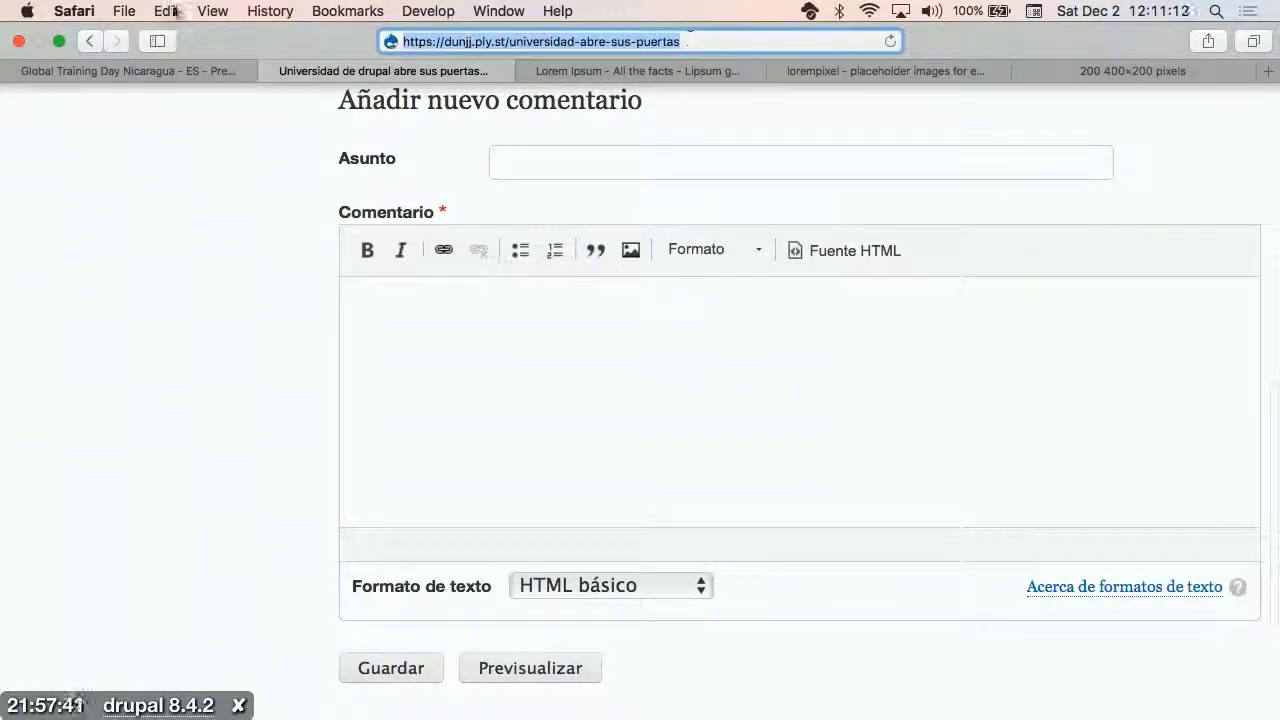
click(74, 11)
mouse_move(124, 11)
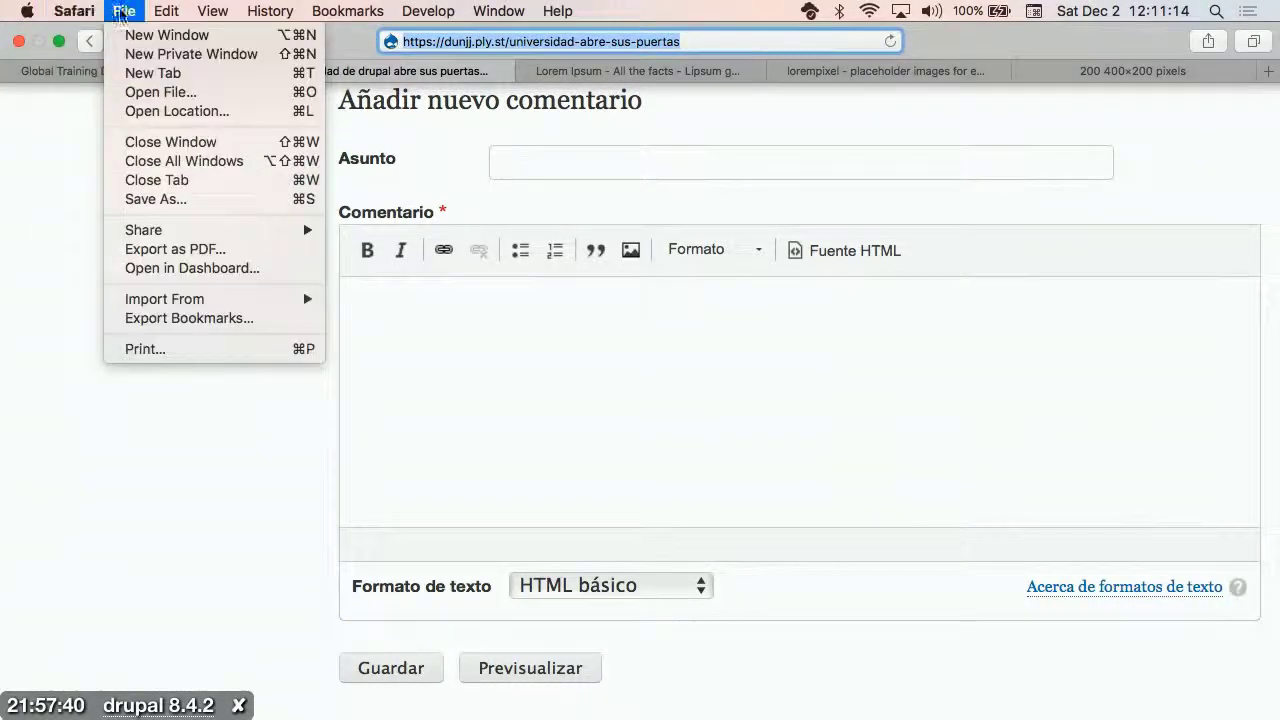
click(142, 55)
text(https://drupal.ufp.edu/universidad-abre-sus-puertas)
key(Return)
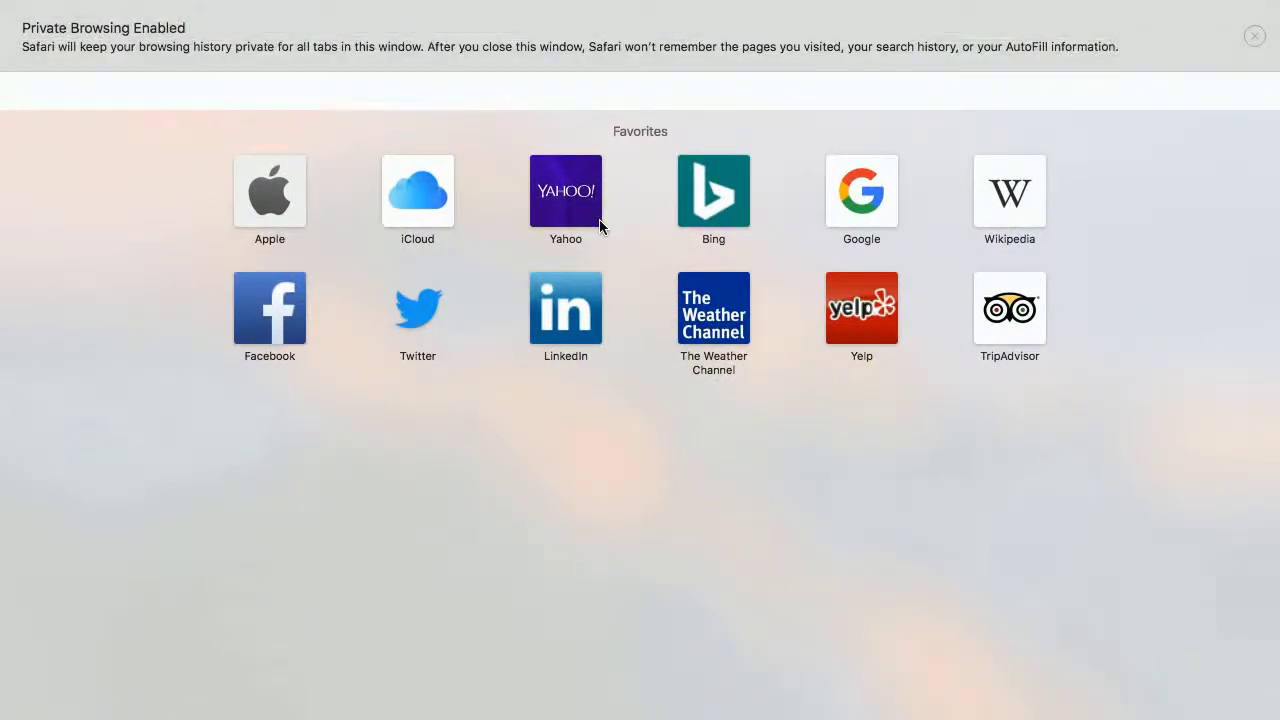
scroll(600, 227, down, 10)
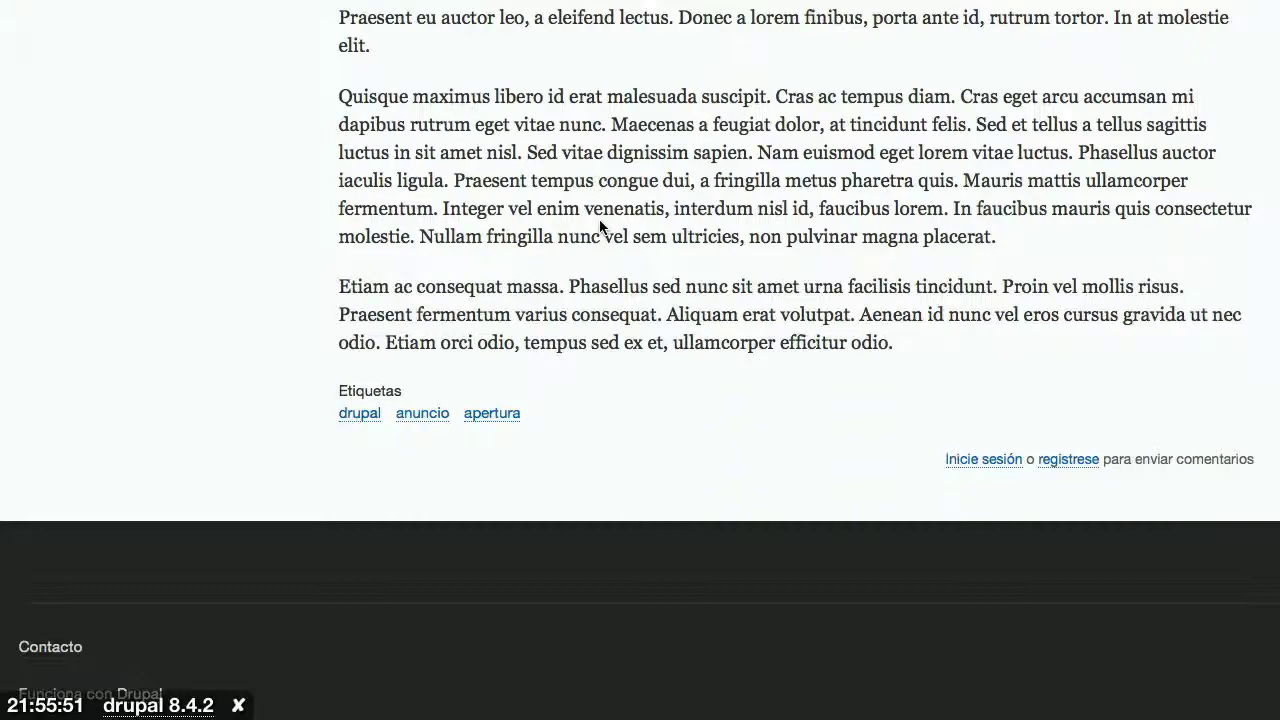
scroll(523, 234, up, 3)
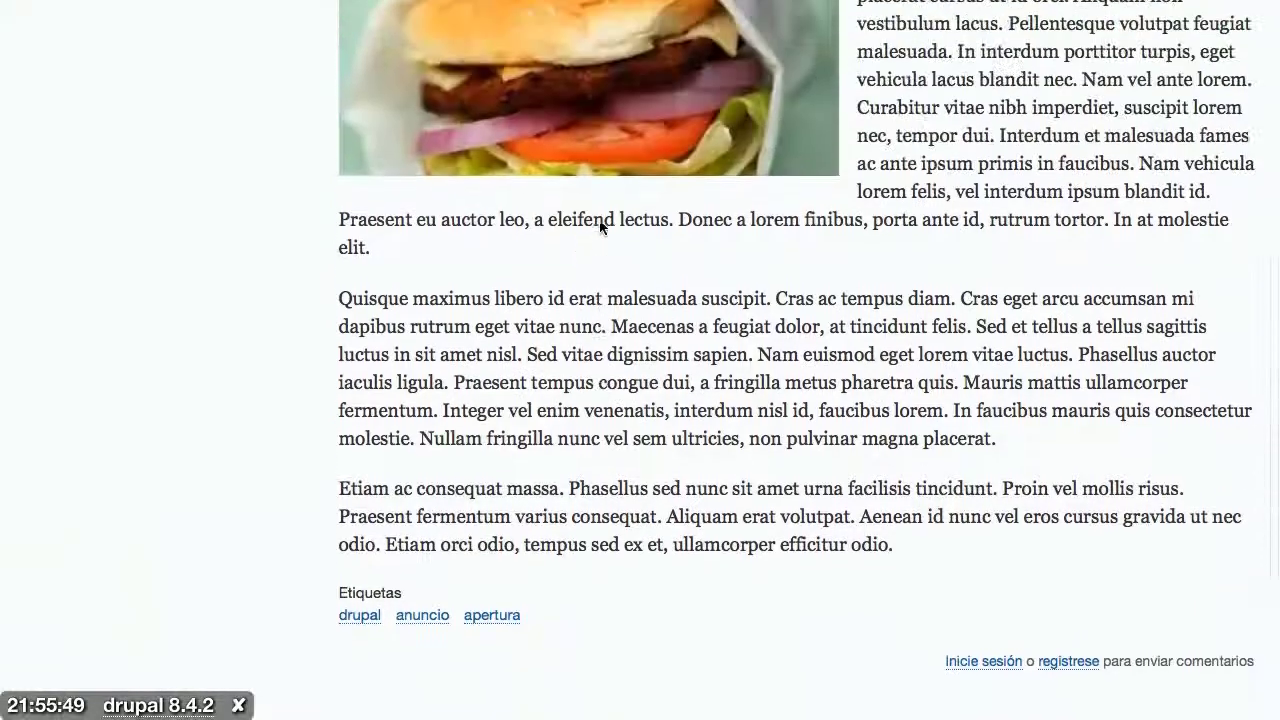
mouse_move(210, 5)
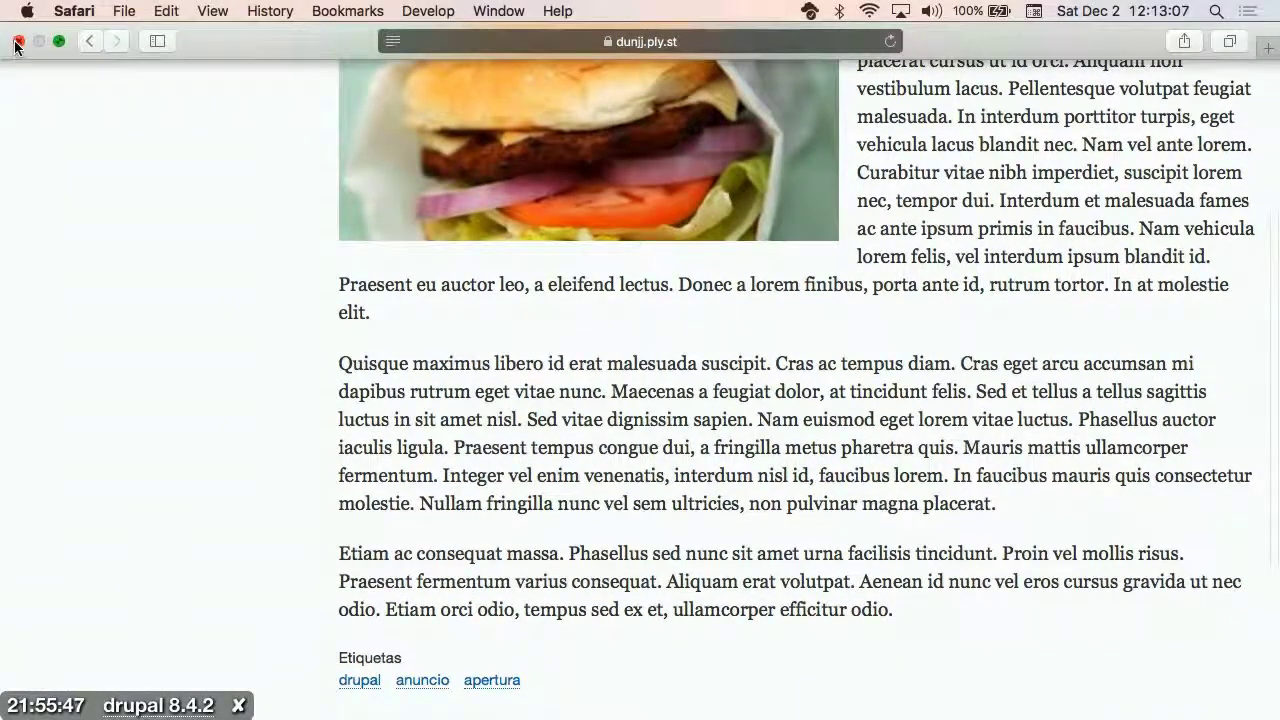
click(57, 35)
Edit the article to turn off "Proporciona un enlace de menú" and save it.
scroll(289, 213, up, 15)
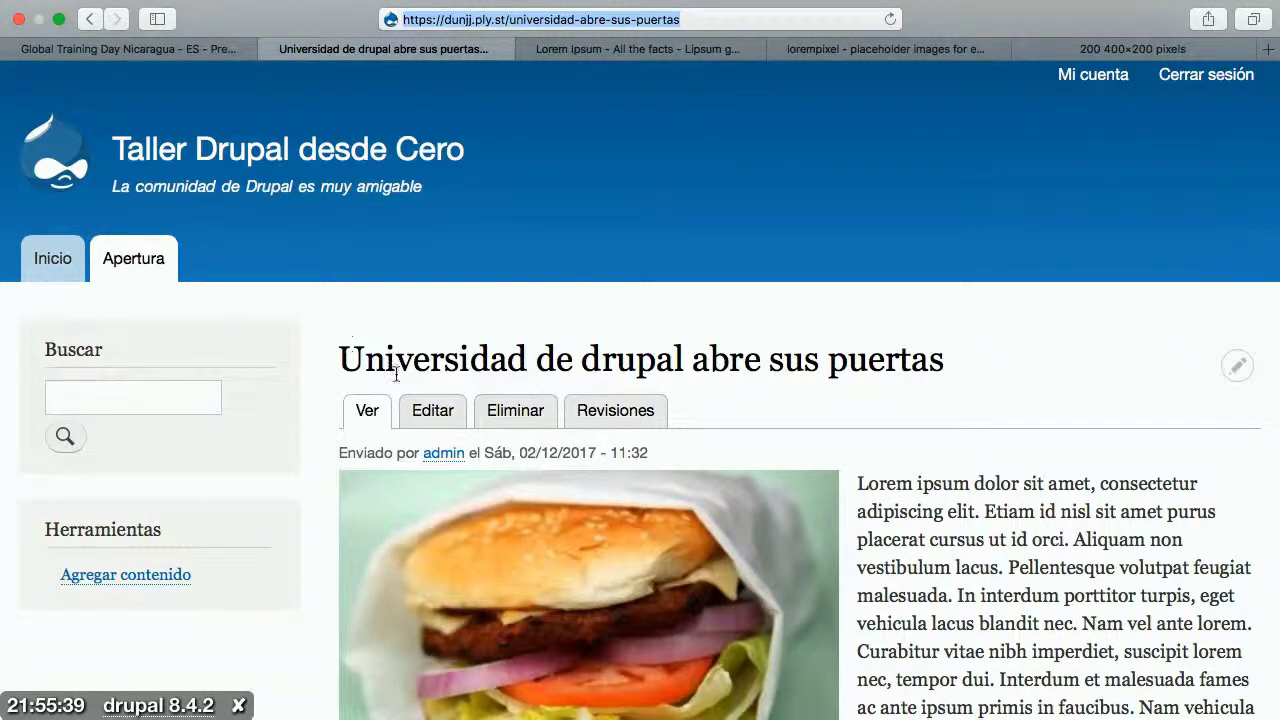
click(432, 414)
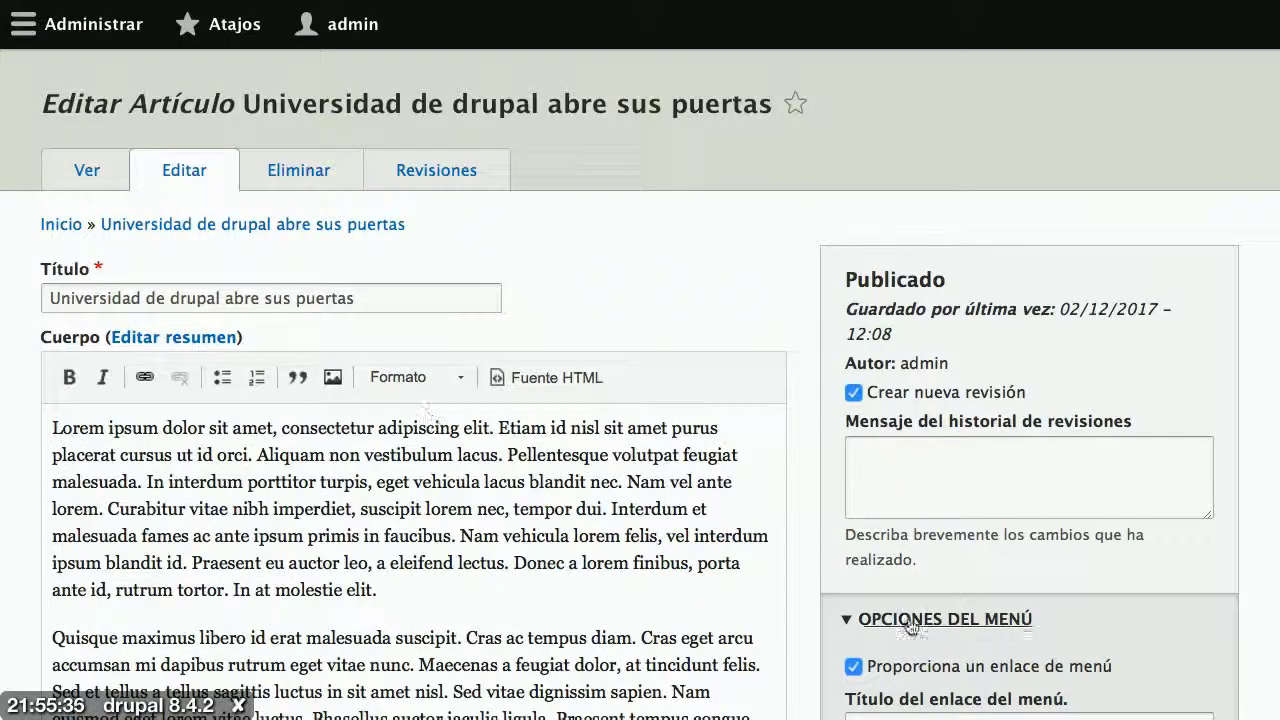
scroll(960, 650, down, 2)
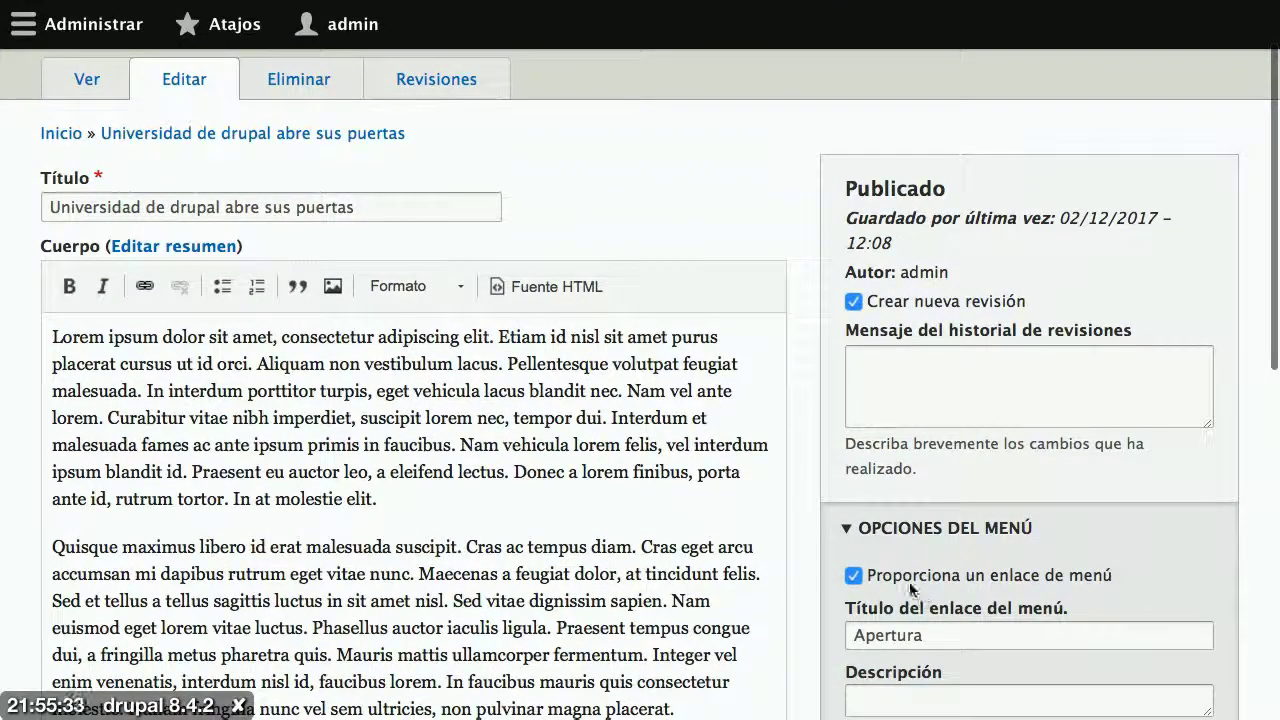
click(866, 576)
click(866, 576)
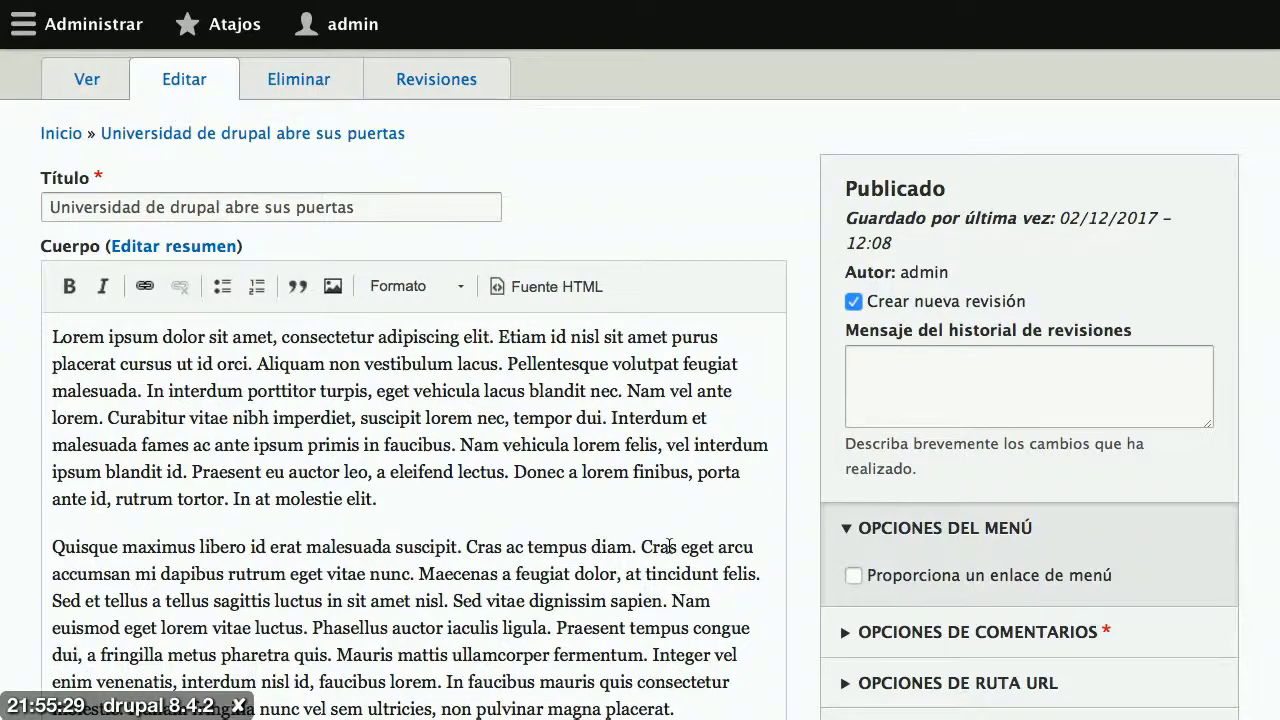
scroll(725, 555, down, 2)
scroll(830, 538, down, 10)
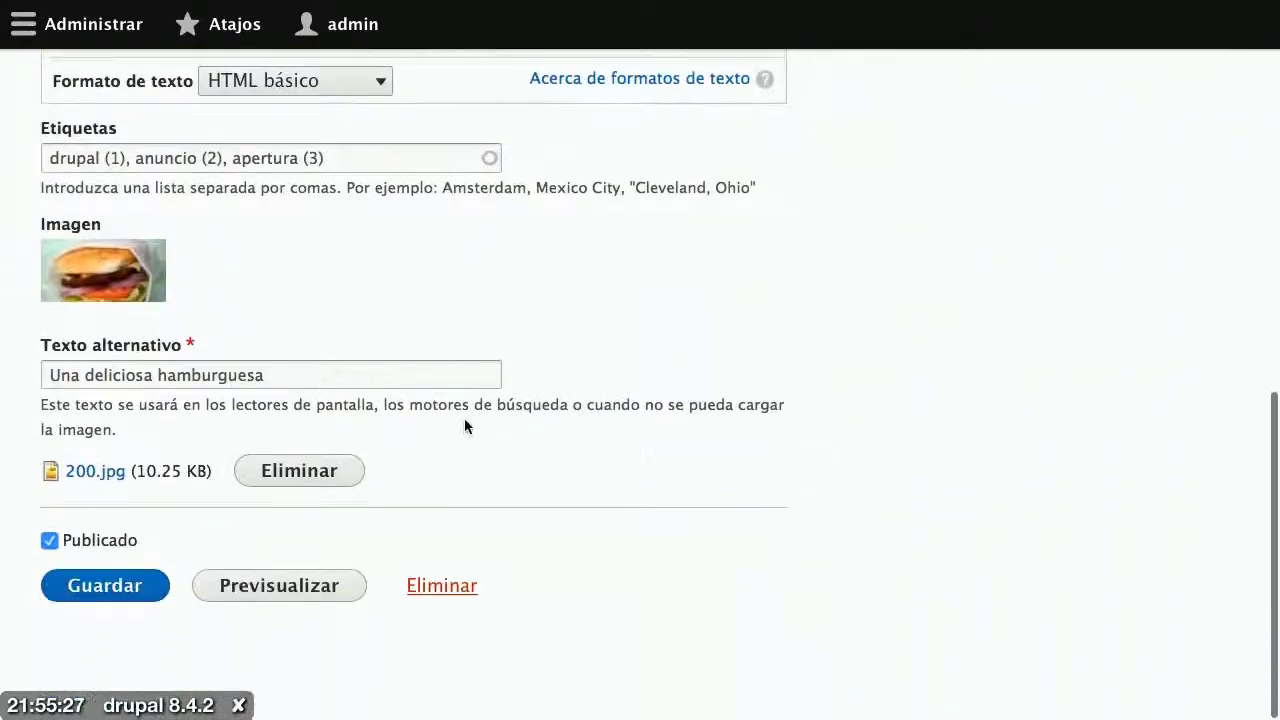
click(147, 586)
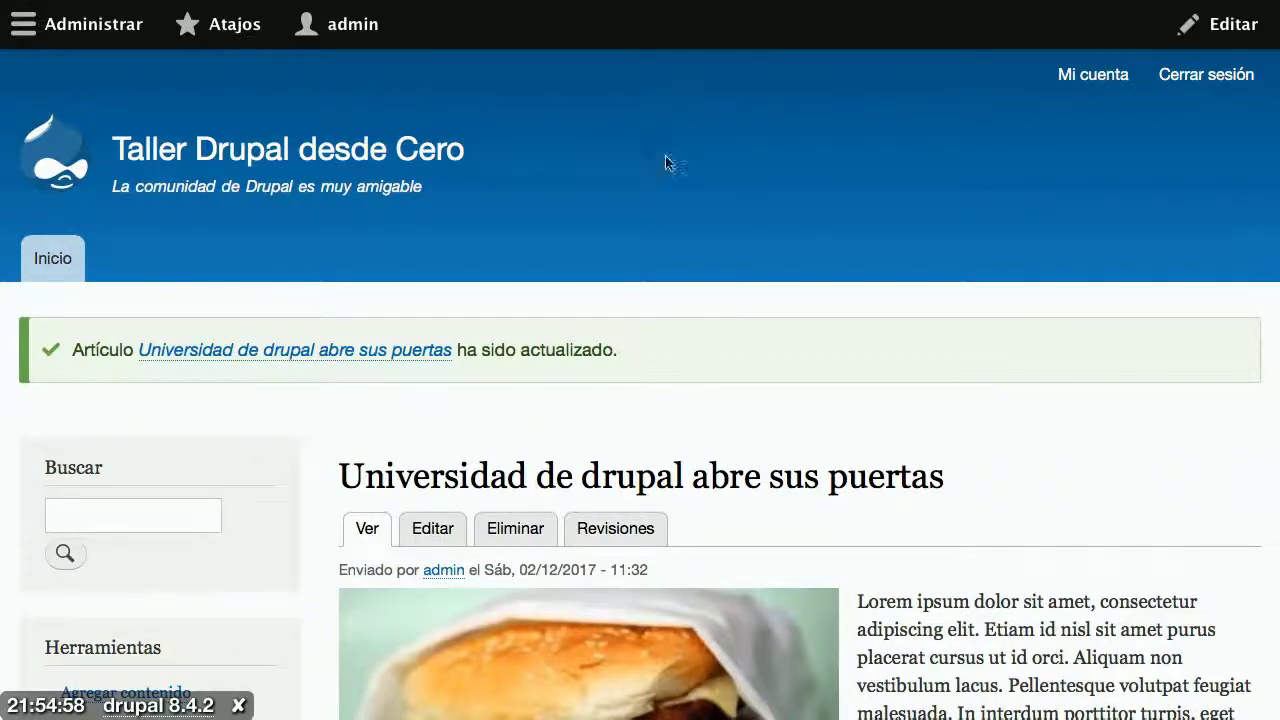
Select the article's full address, ending in universidad-abre-sus-puertas, in the browser to examine its URL alias.
mouse_move(700, 3)
click(709, 41)
click(709, 41)
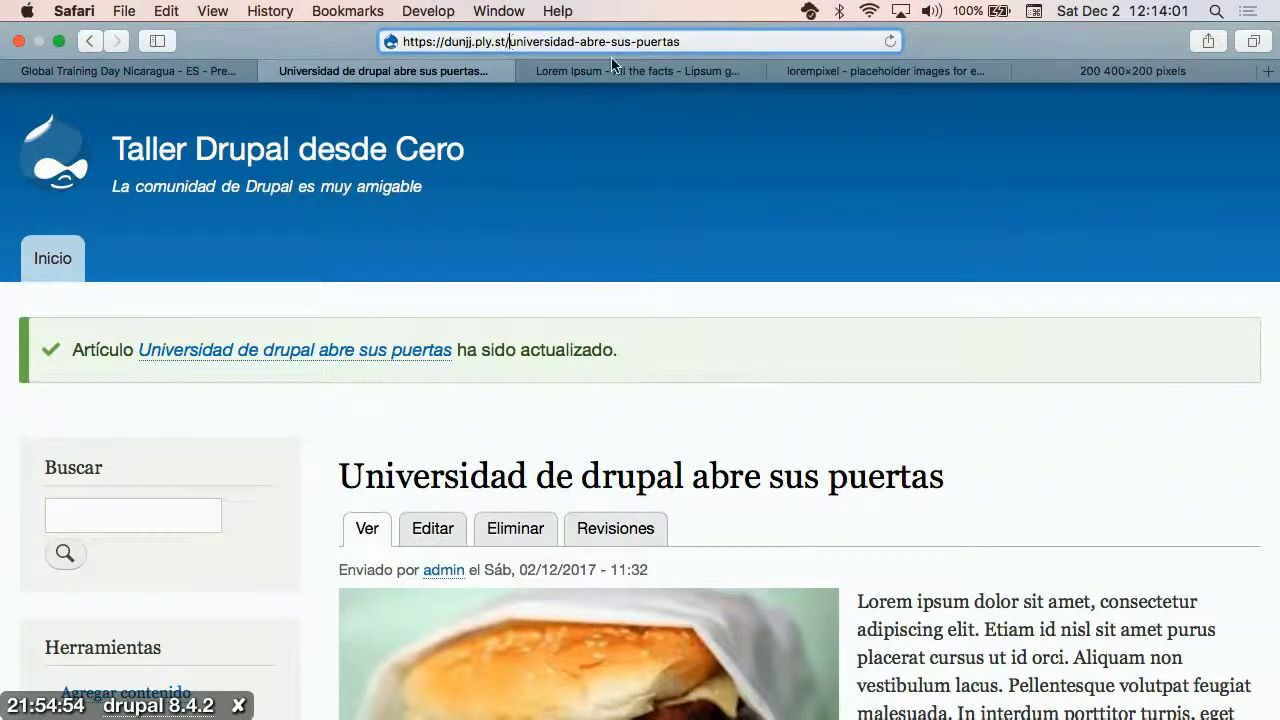
click(697, 38)
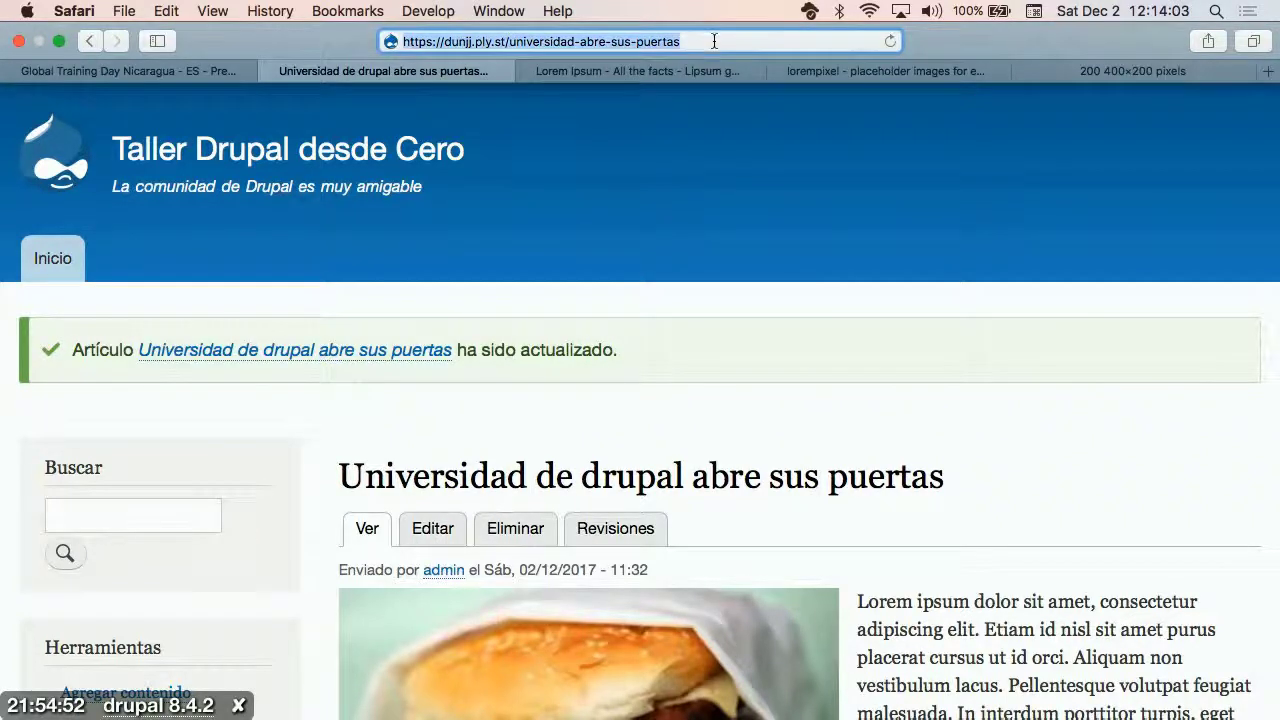
Open the site's node/add address and start creating a Página básica.
click(697, 40)
shift+click(512, 46)
text(node/add)
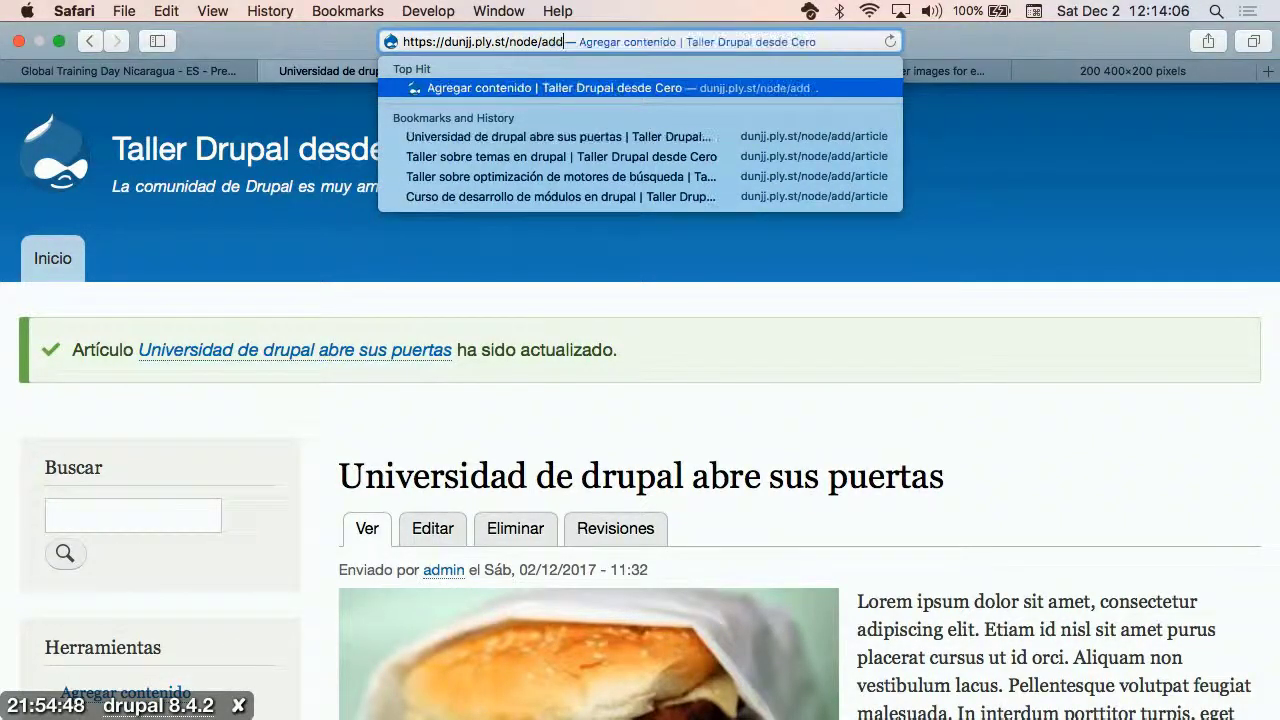
key(Return)
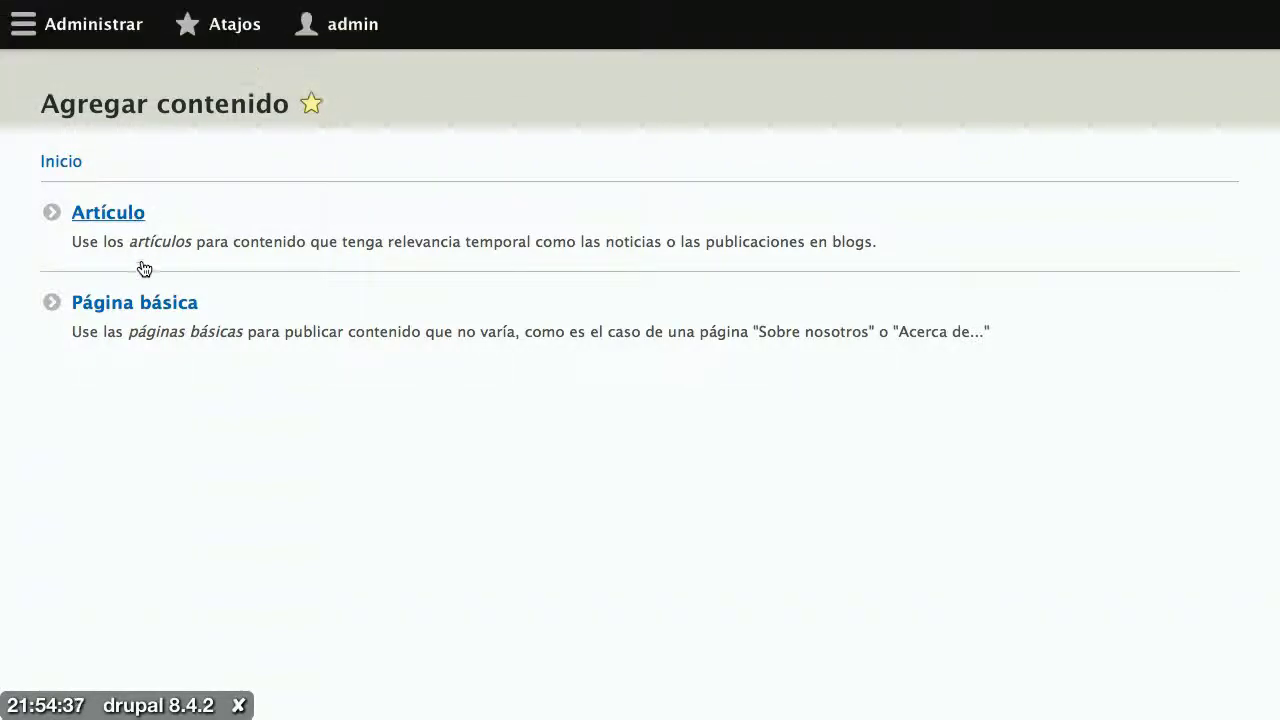
click(340, 323)
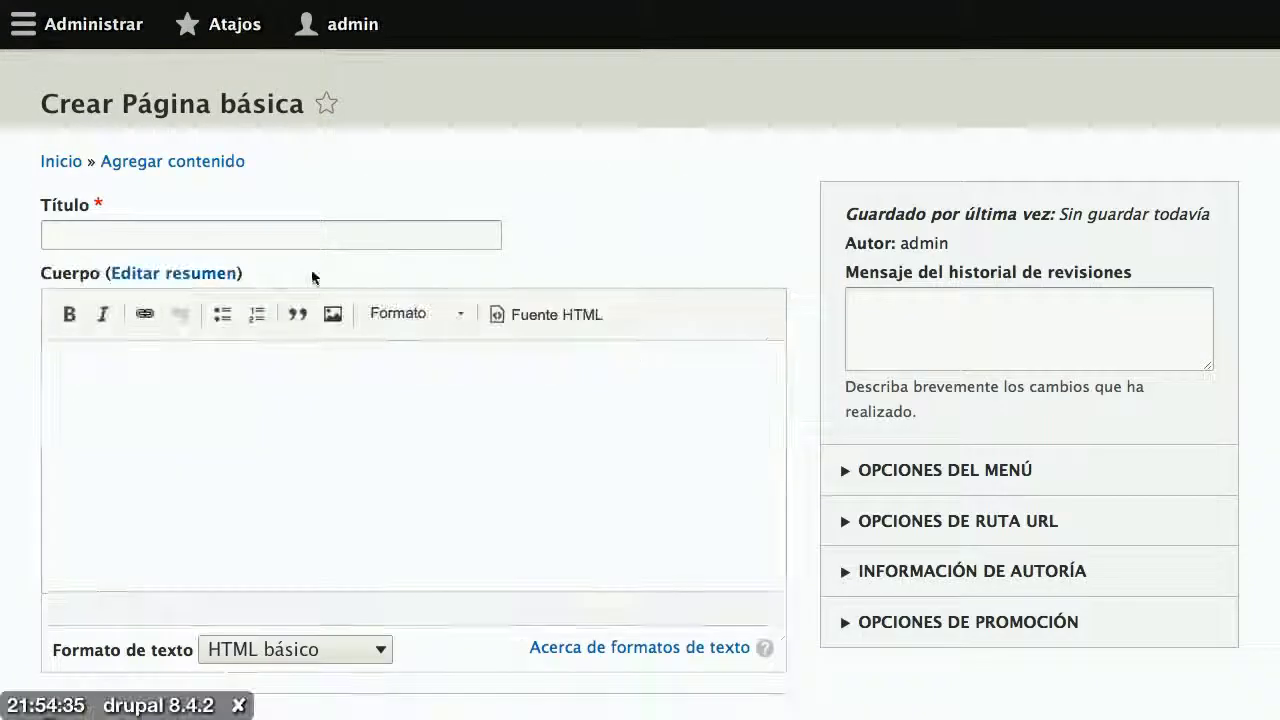
Enter Bienvenidos as the title of the new basic page.
click(257, 232)
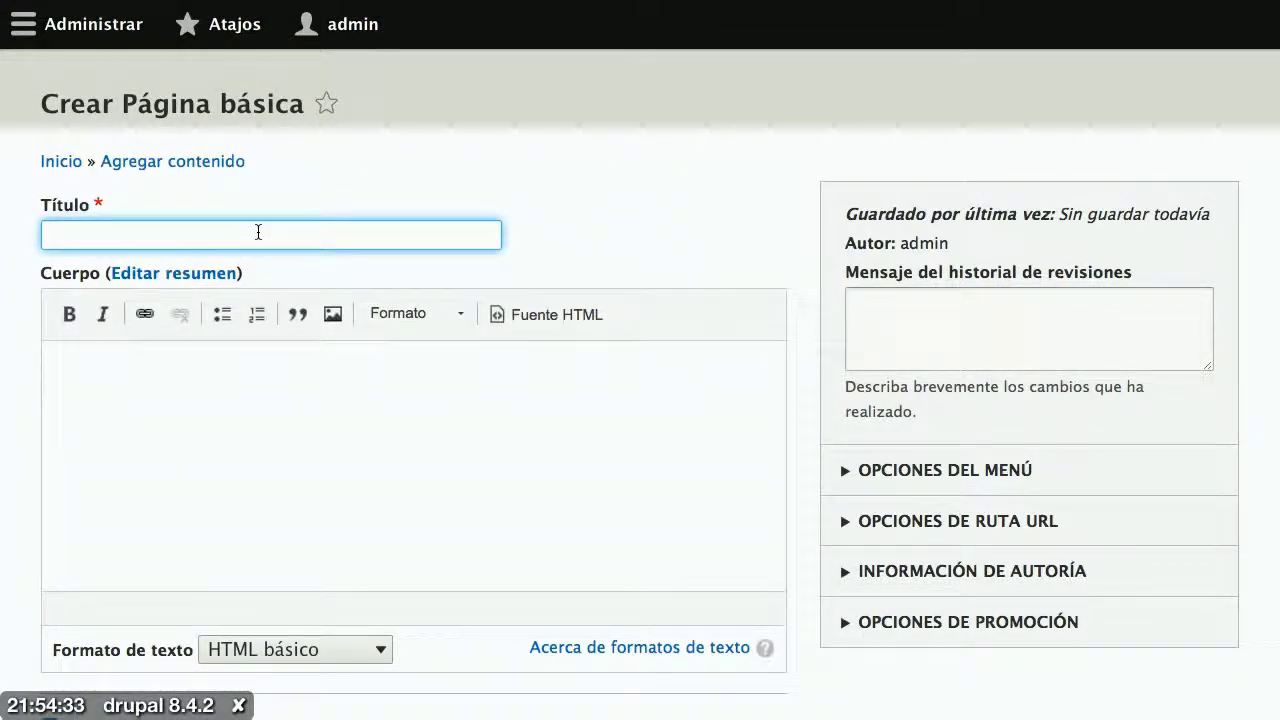
text(Bienven)
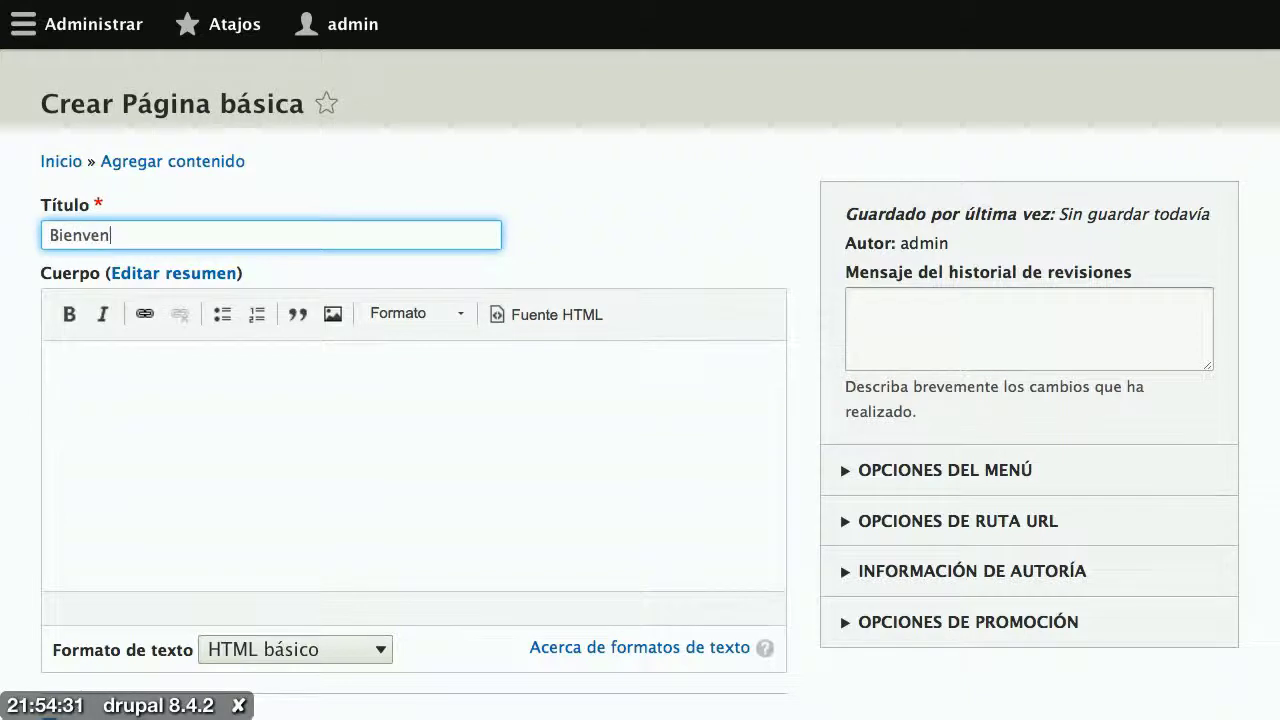
text(id)
key(BackSpace)
text(idos)
Copy the paragraph starting "Integer blandit magna" from the Lorem Ipsum page and paste it into the basic page's Cuerpo.
key(alt+Tab)
click(277, 440)
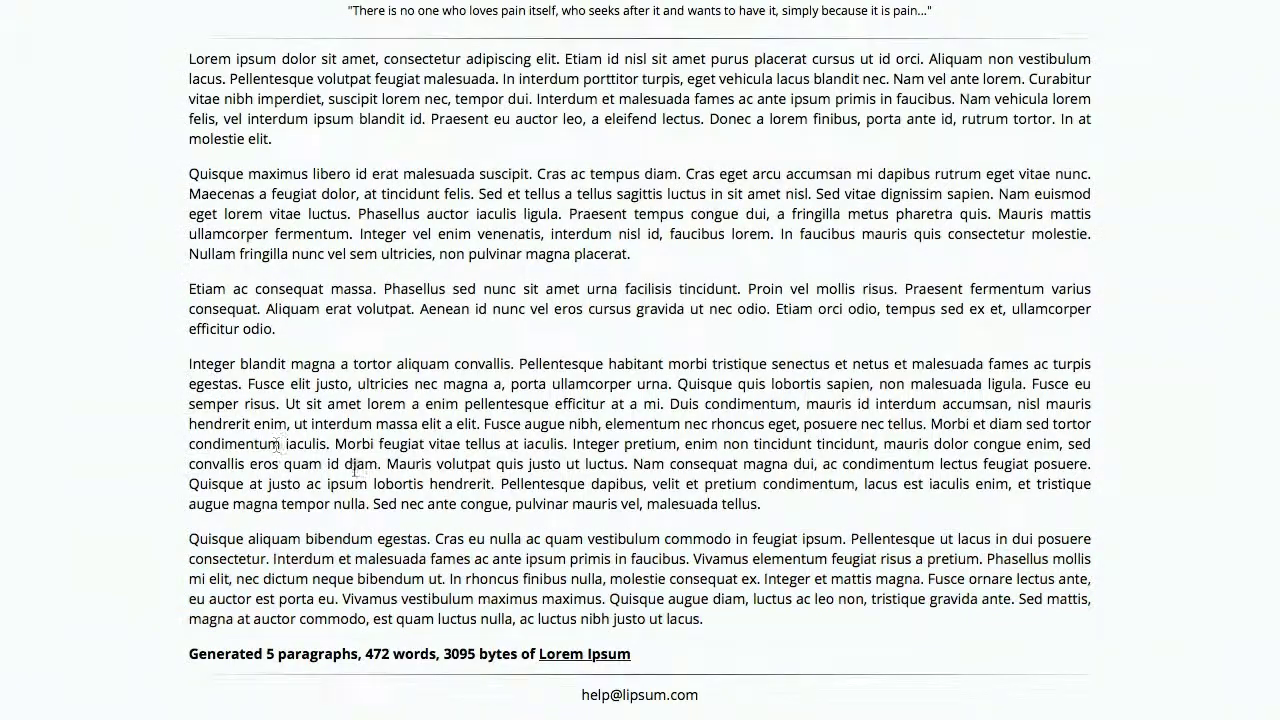
drag(786, 515, 181, 366)
key(ctrl+c)
key(alt+Tab)
click(306, 460)
key(ctrl+v)
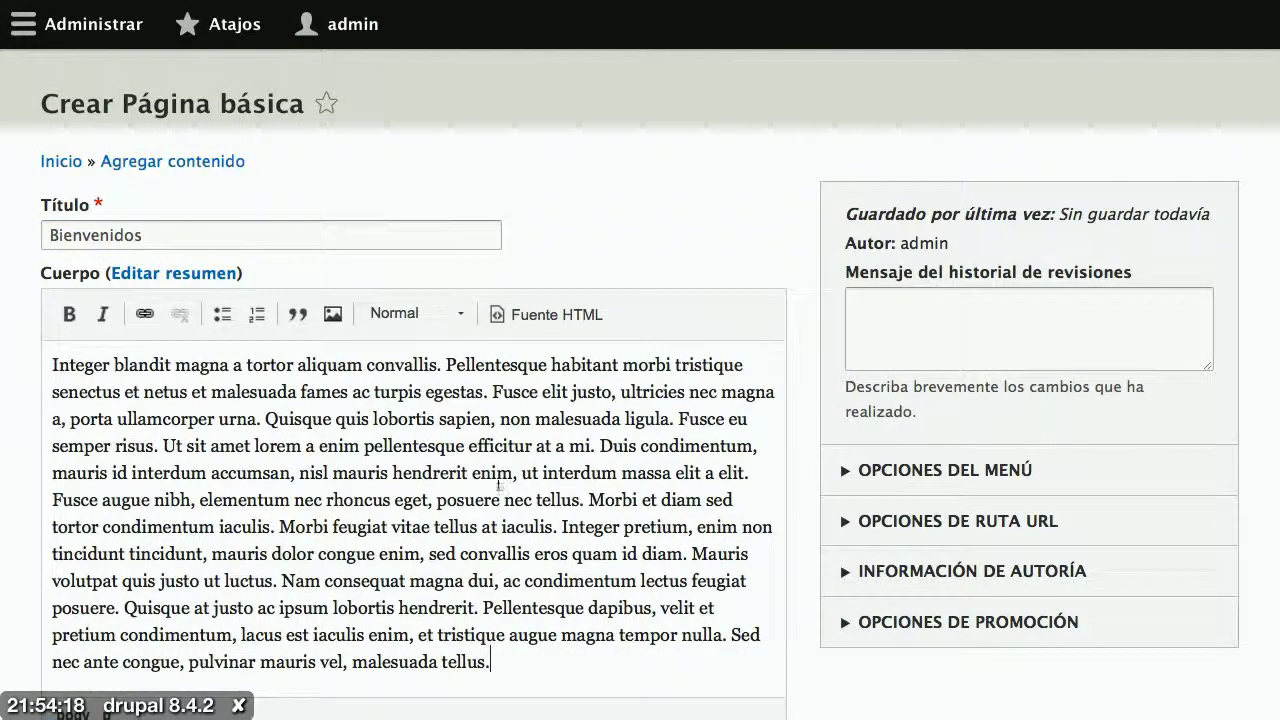
Split the body text into two paragraphs, starting the second one at "Duis condimentum".
click(603, 445)
key(Return)
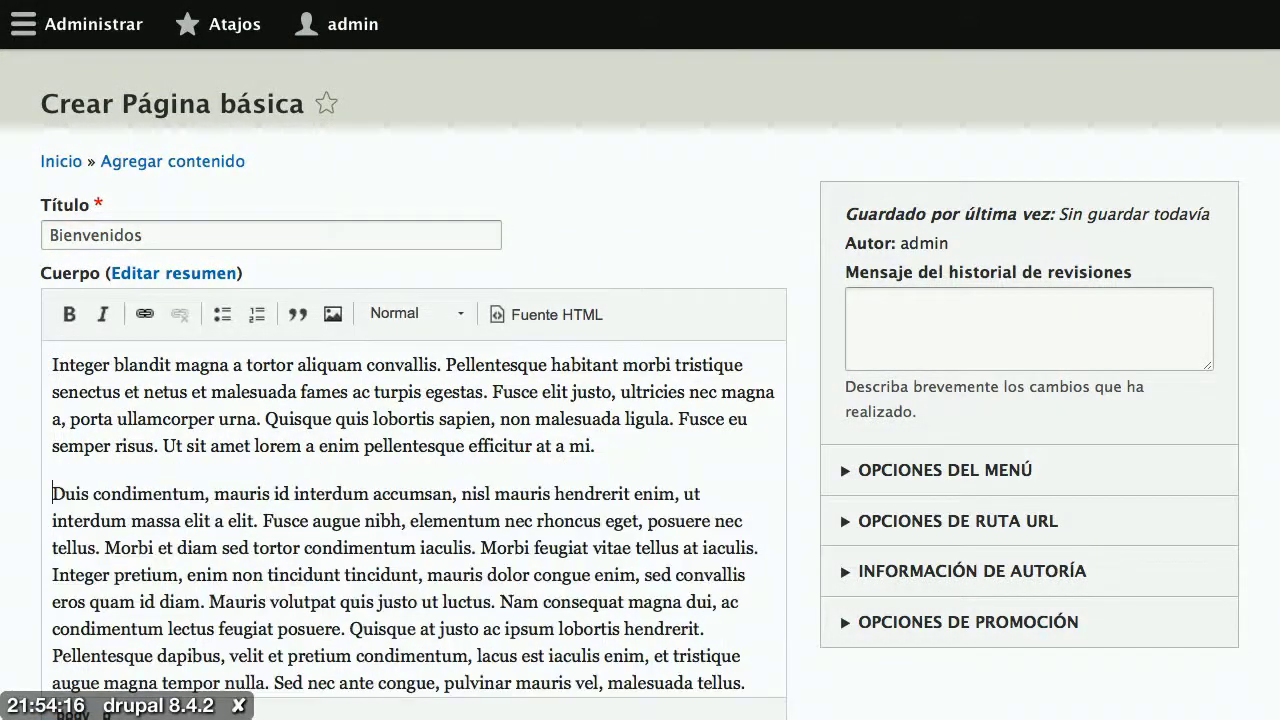
key(Return)
key(BackSpace)
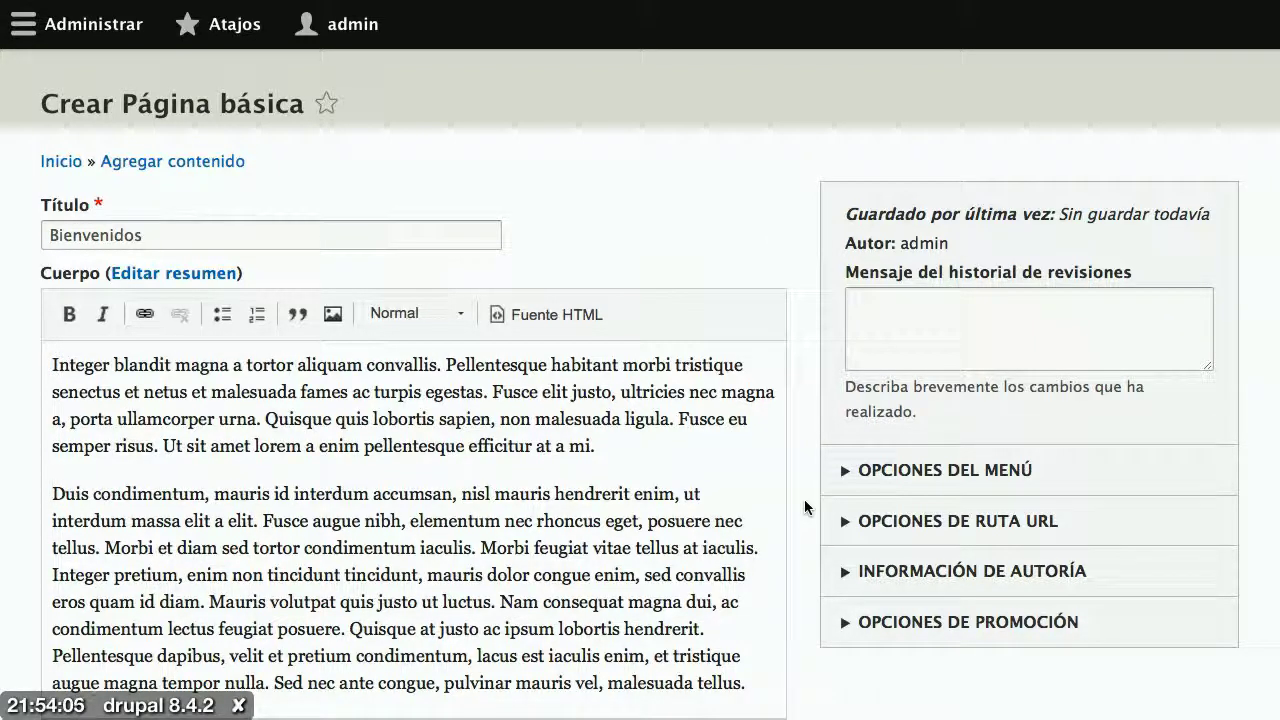
Review the basic page form's options and save the page with Publicado enabled.
scroll(806, 507, down, 5)
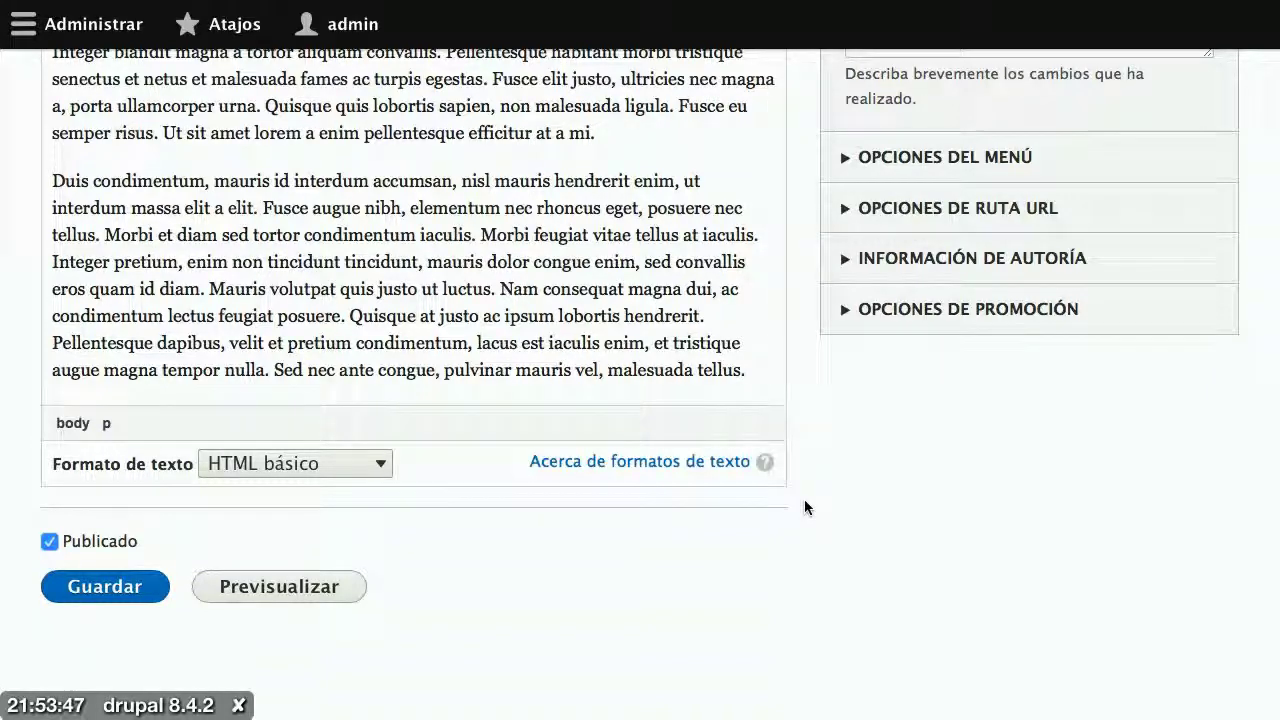
scroll(628, 336, up, 3)
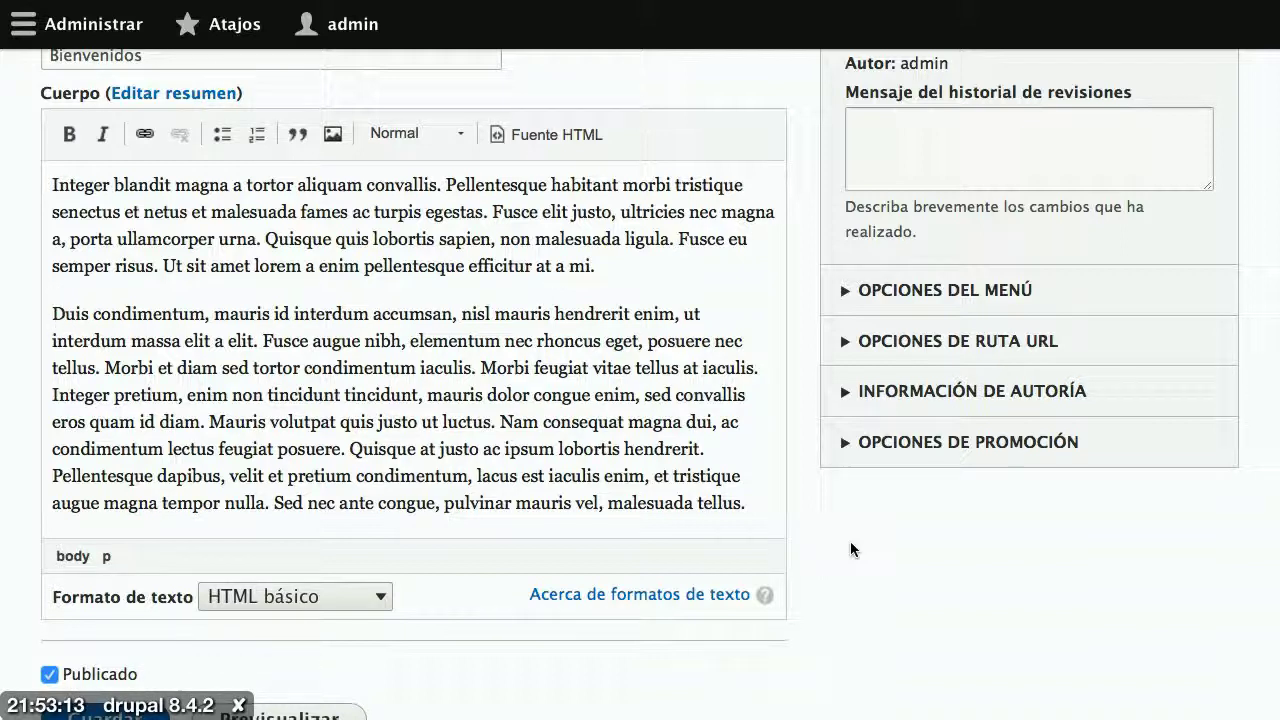
scroll(850, 541, down, 3)
click(146, 596)
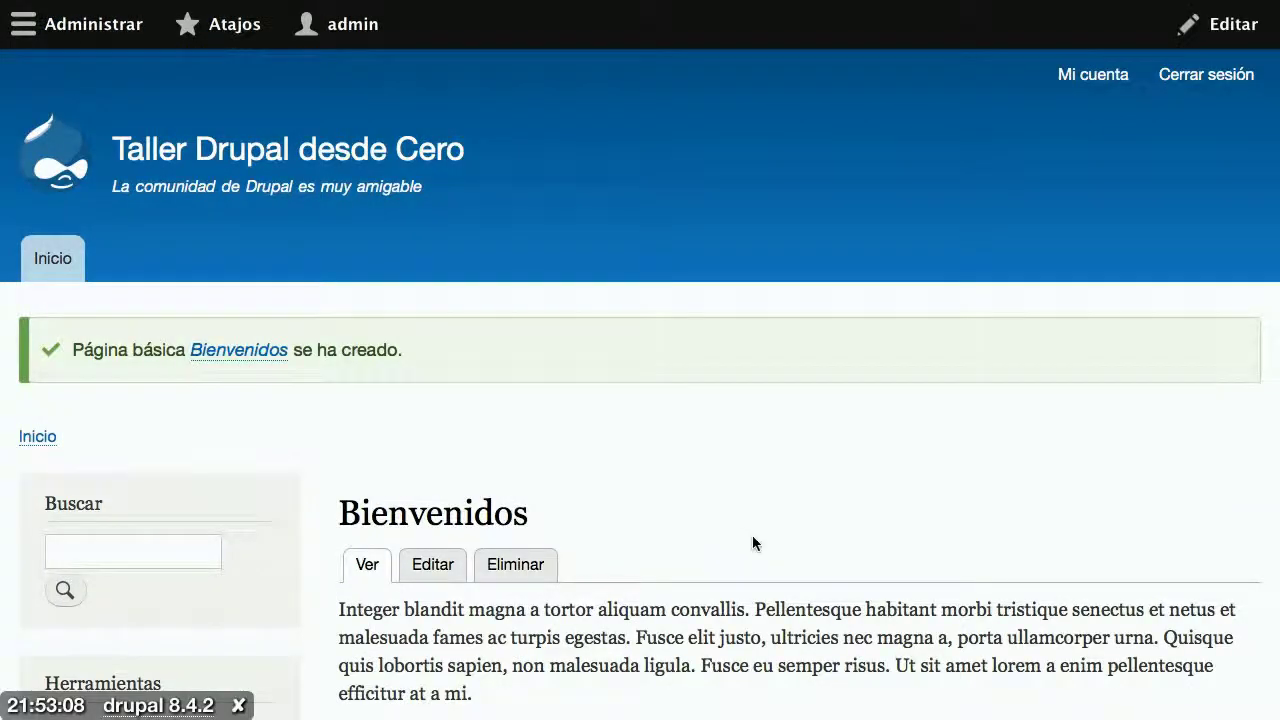
Read through the saved Bienvenidos page, go to the site's home page and look over its content listing.
scroll(755, 540, down, 3)
scroll(762, 547, down, 4)
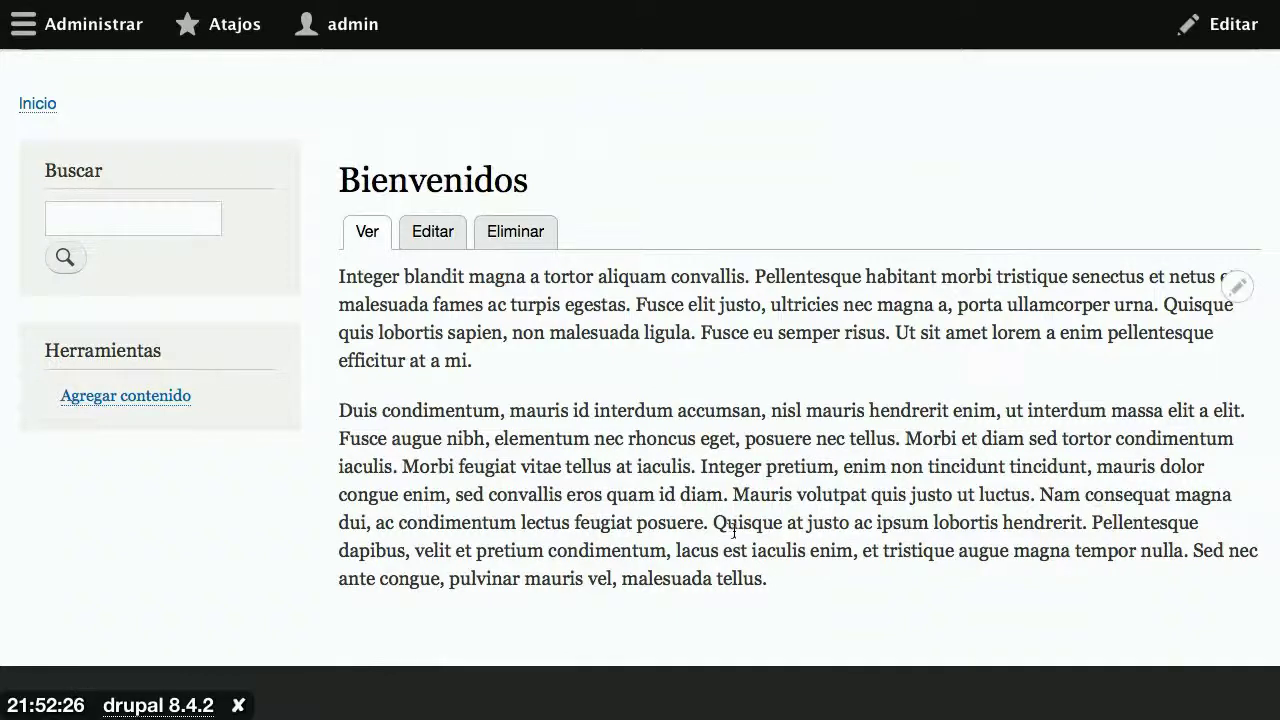
scroll(870, 440, up, 5)
scroll(877, 441, up, 1)
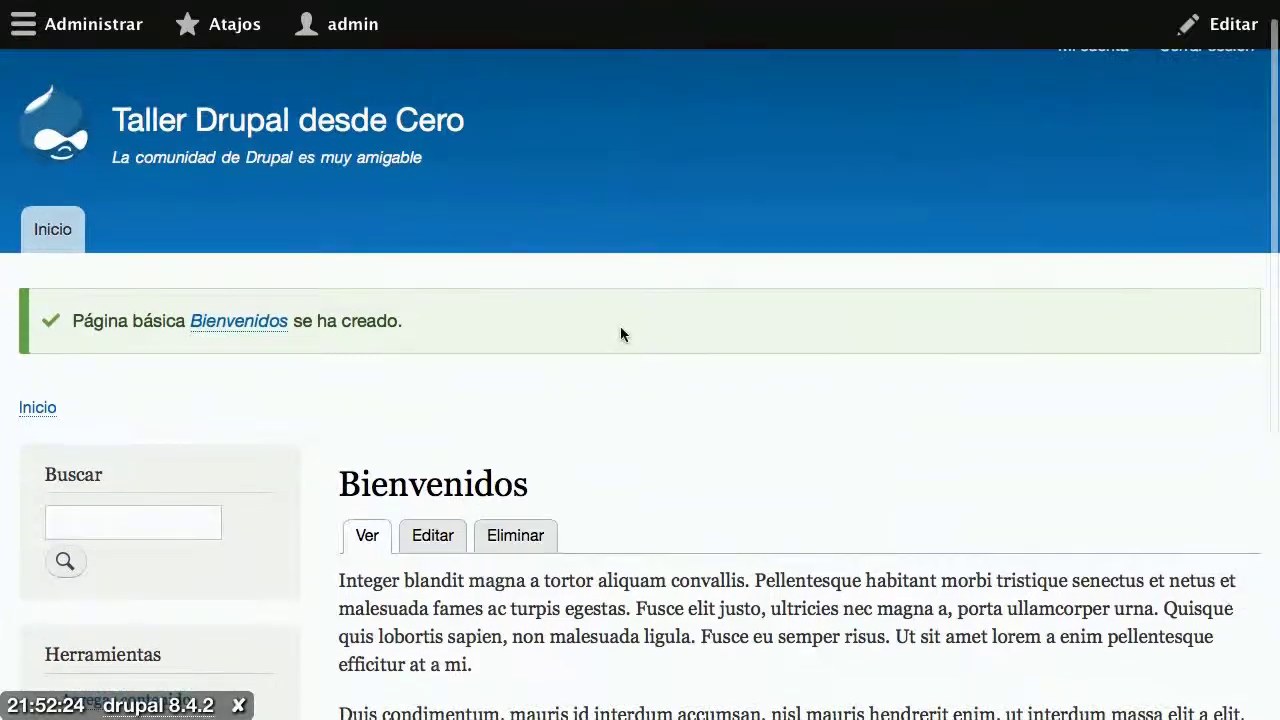
click(70, 145)
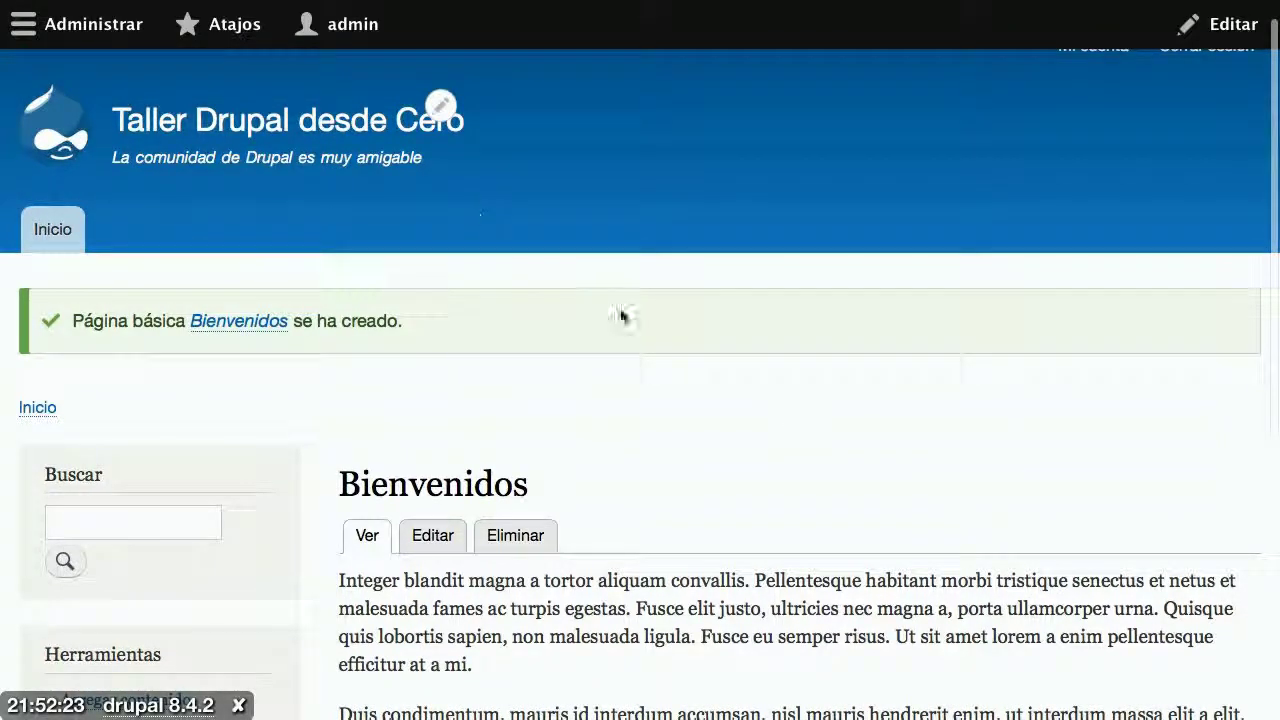
scroll(706, 362, down, 3)
scroll(706, 362, down, 6)
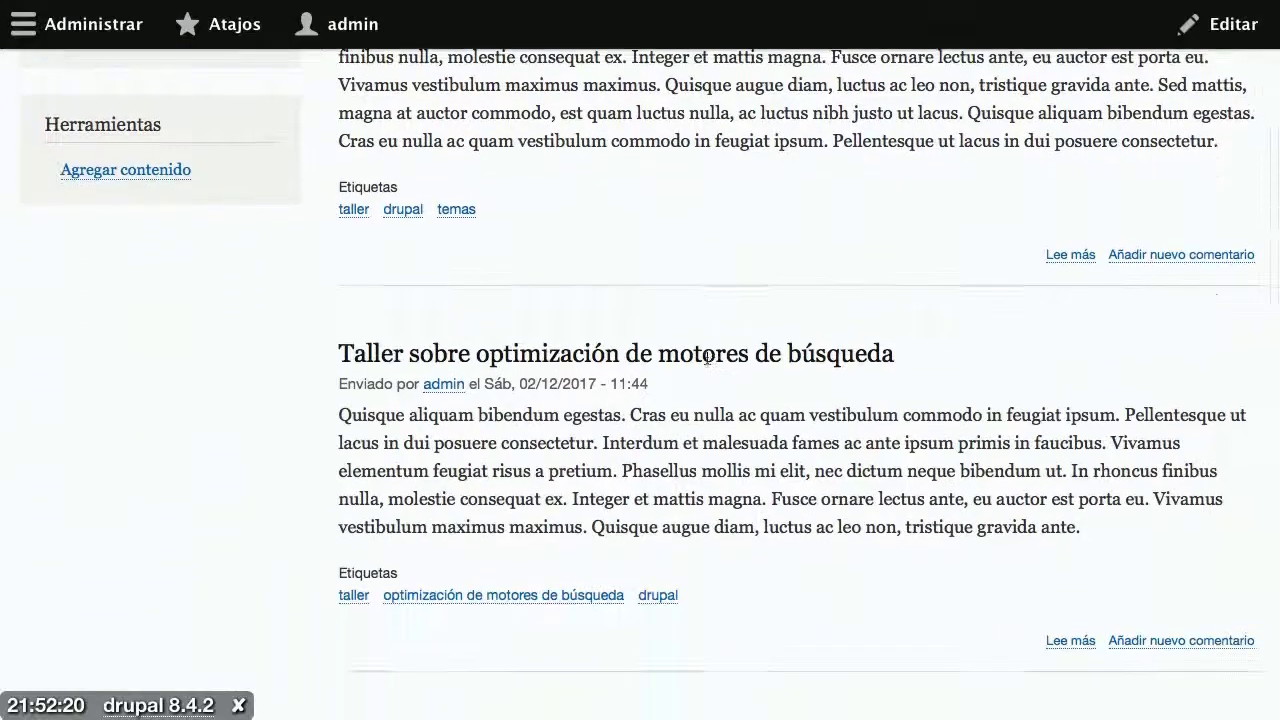
scroll(707, 357, down, 4)
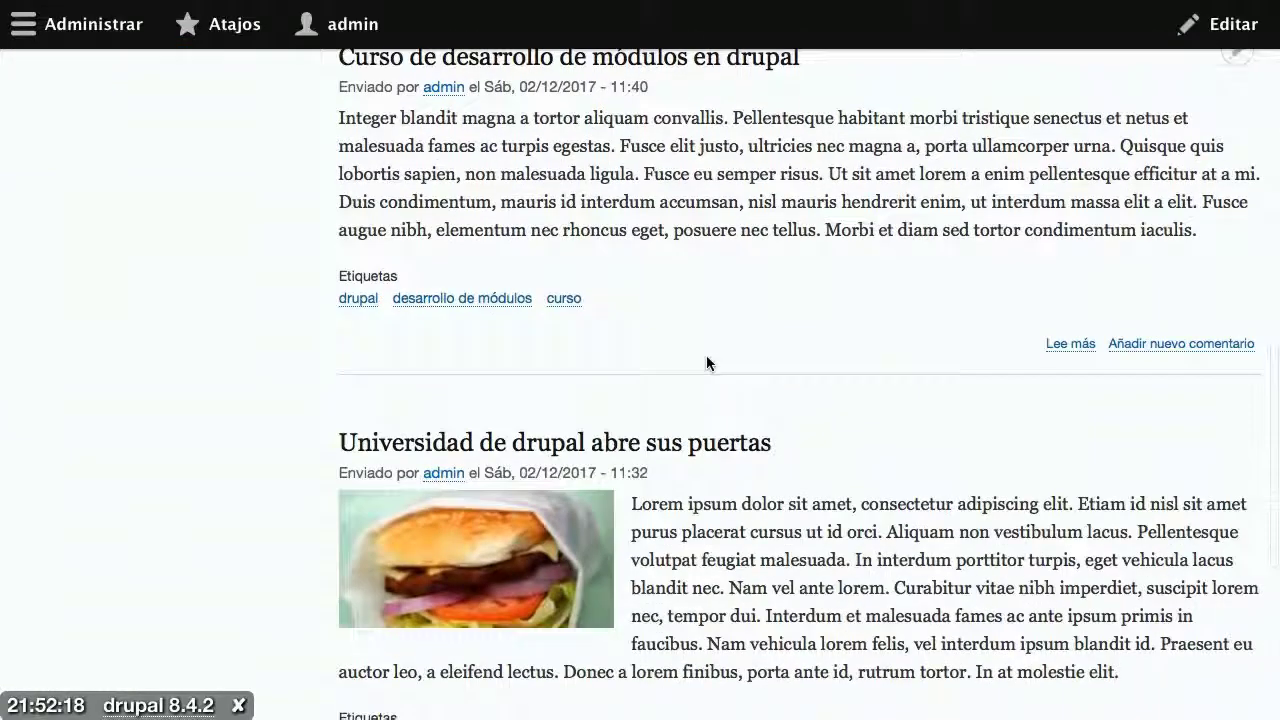
scroll(707, 357, up, 9)
scroll(707, 362, up, 4)
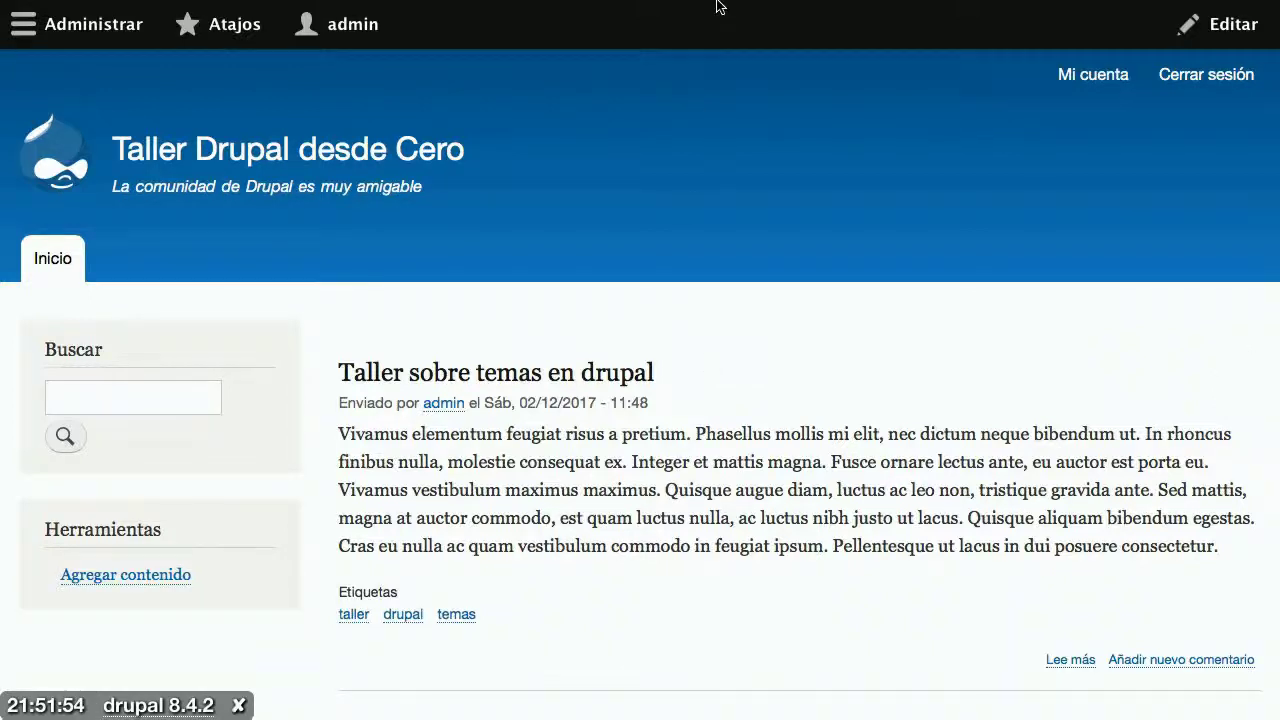
Go to the Bienvenidos page through its internal address, node/5.
mouse_move(722, 5)
click(726, 41)
key(Right)
text(node/1/edit)
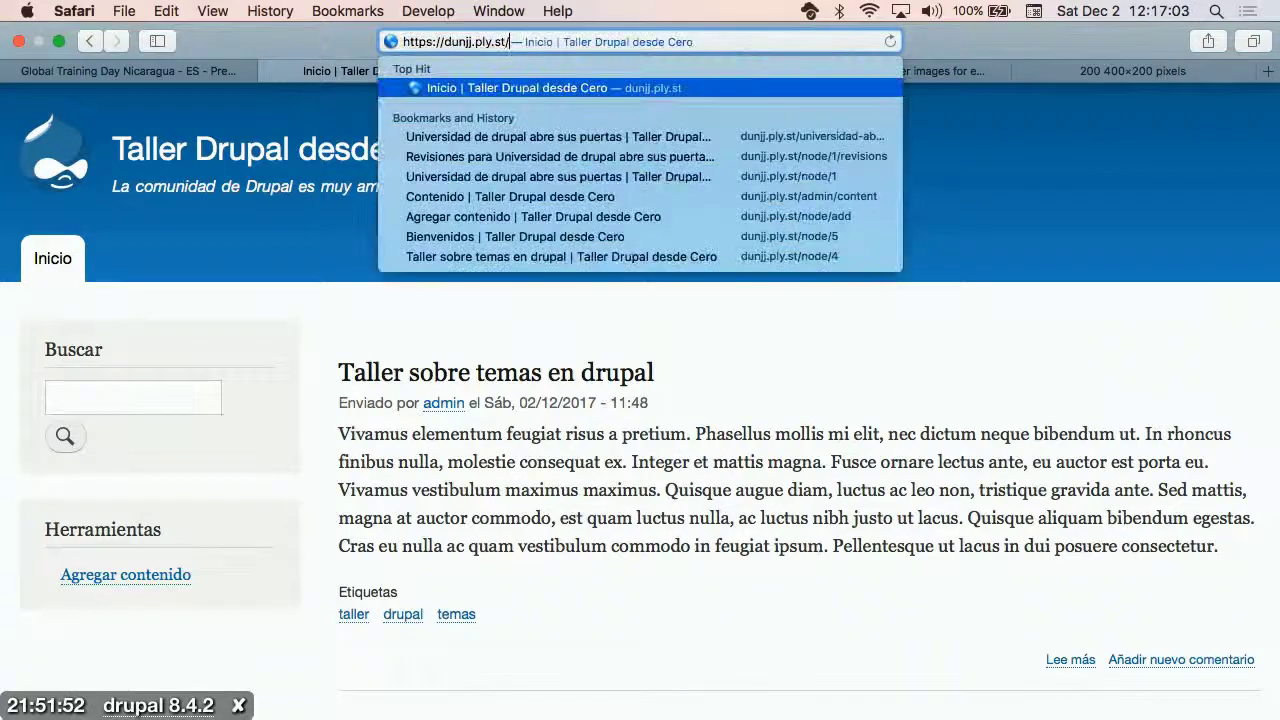
key(BackSpace)
key(BackSpace)
key(BackSpace)
key(BackSpace)
key(BackSpace)
key(BackSpace)
text(5)
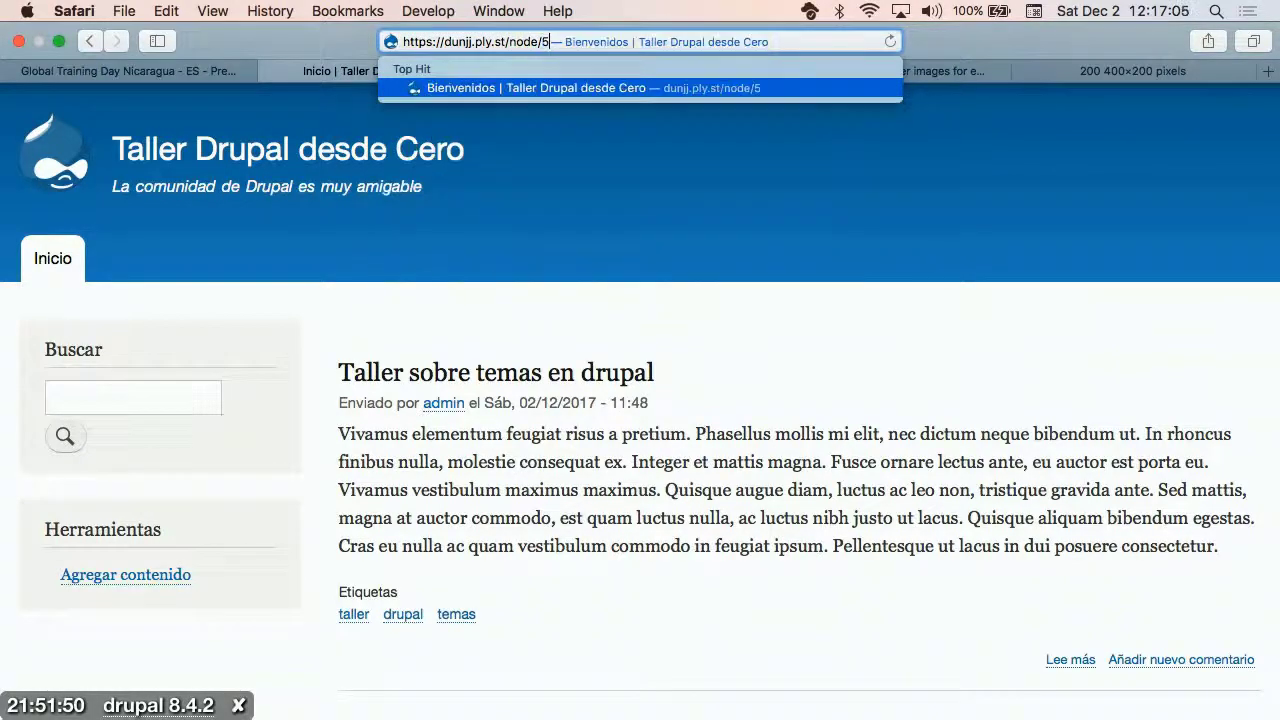
key(Return)
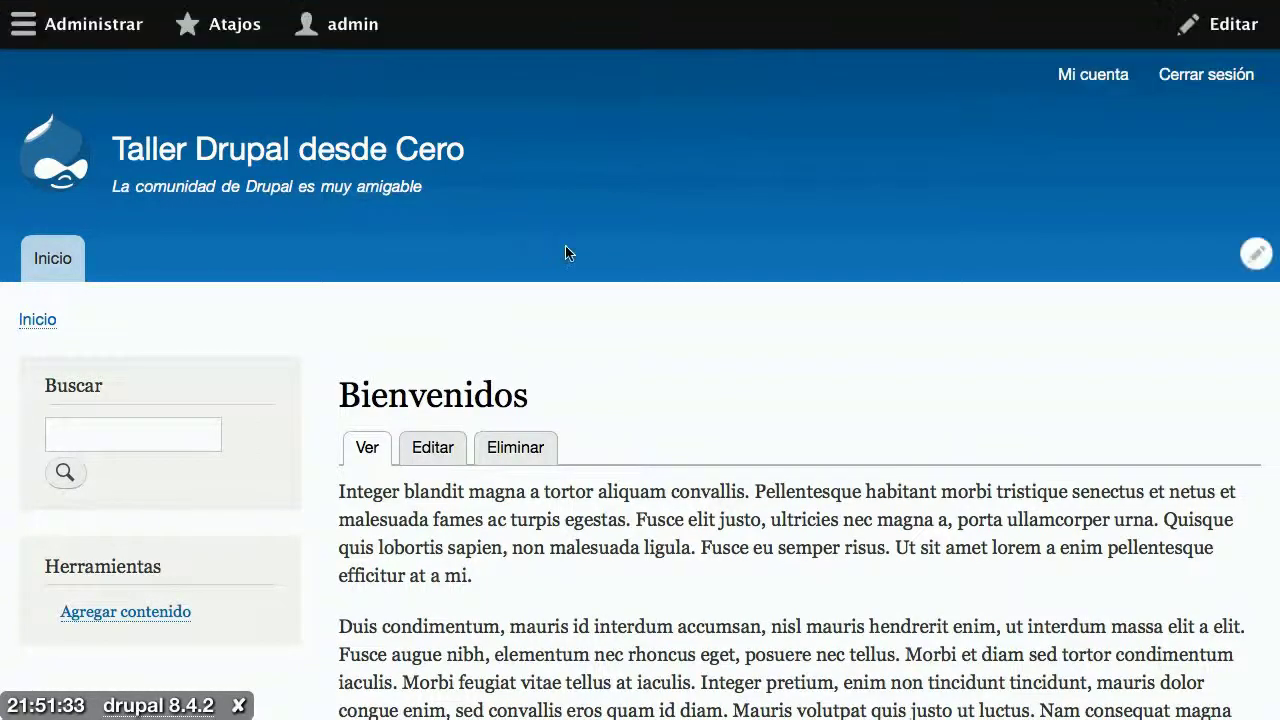
Open the Contenido administration page, collapse the administration menu and examine the titles, content types and statuses listed.
click(107, 32)
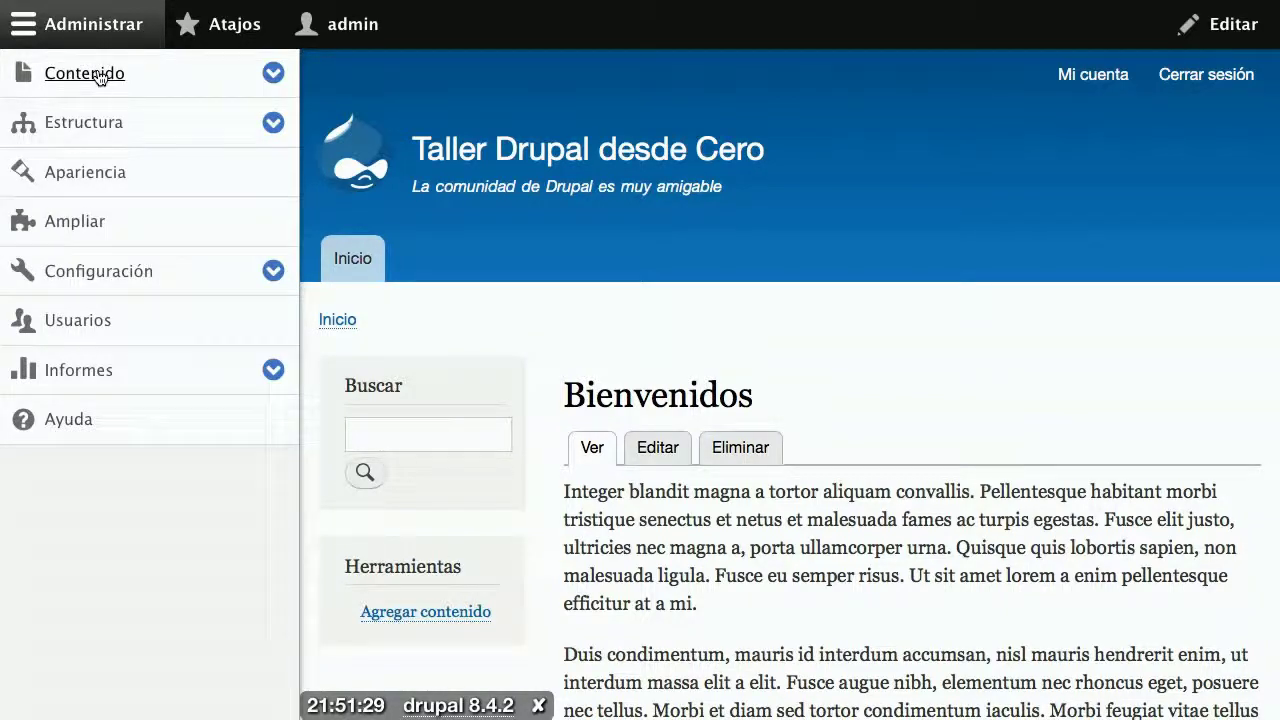
click(99, 74)
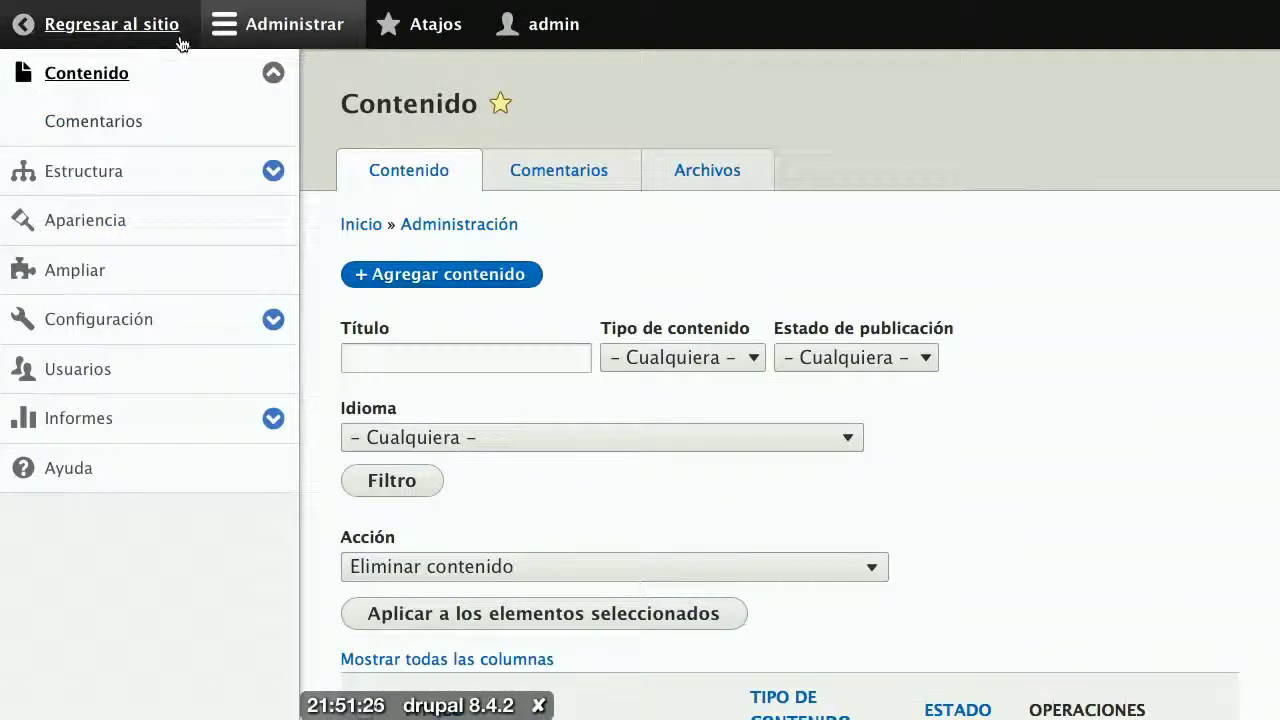
click(214, 36)
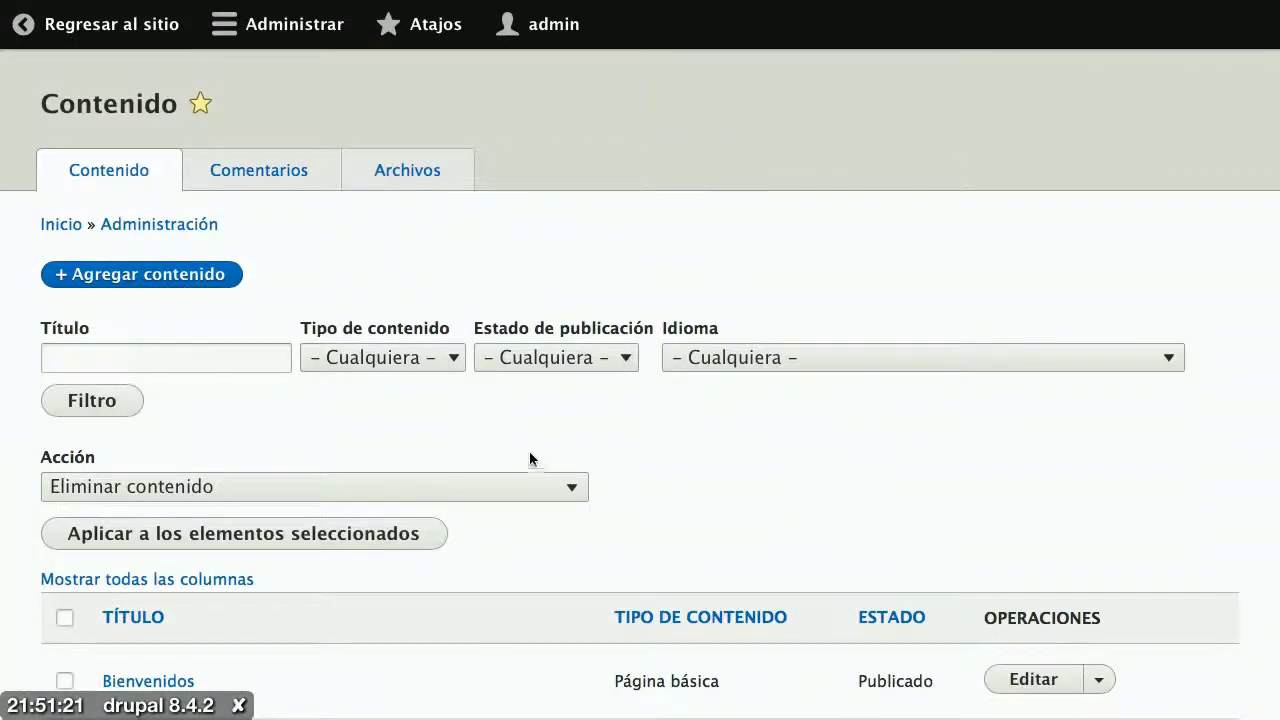
scroll(592, 464, down, 1)
scroll(592, 457, down, 5)
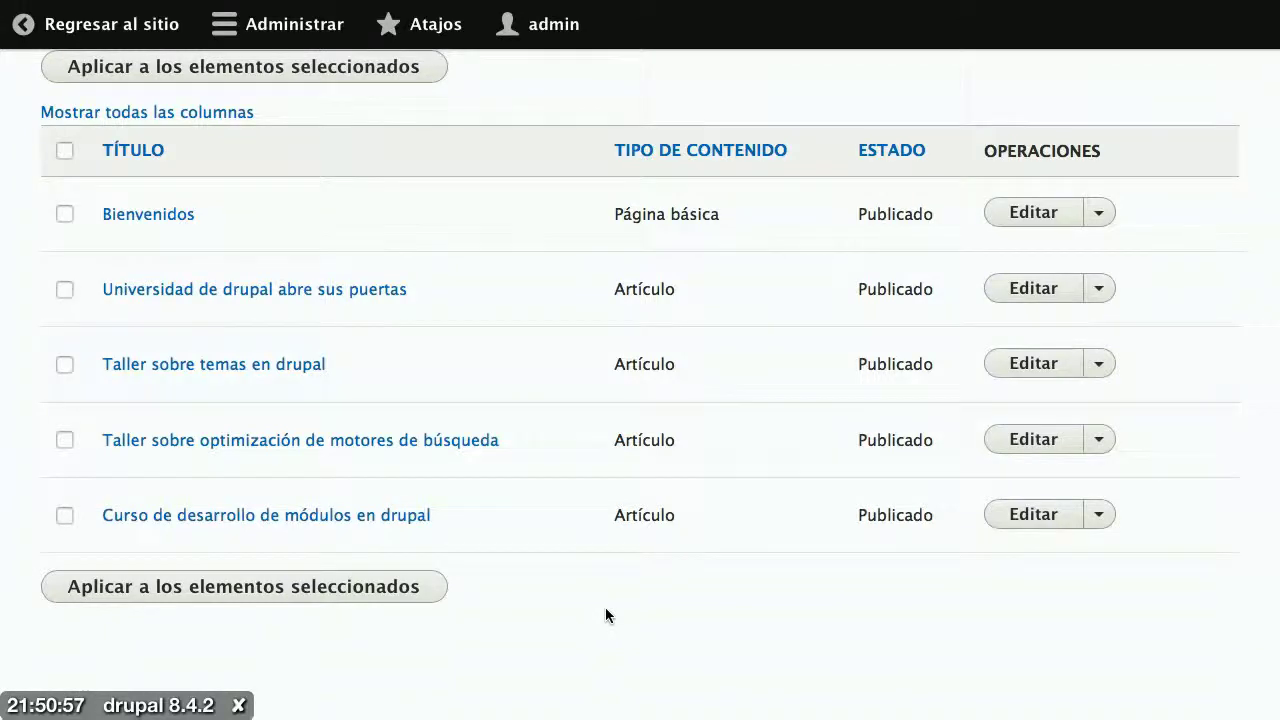
Switch to the Global Training Day Nicaragua - ES presentation in Google Slides and show slide 36, "¿Qué es un nodo?".
mouse_move(745, 2)
click(758, 42)
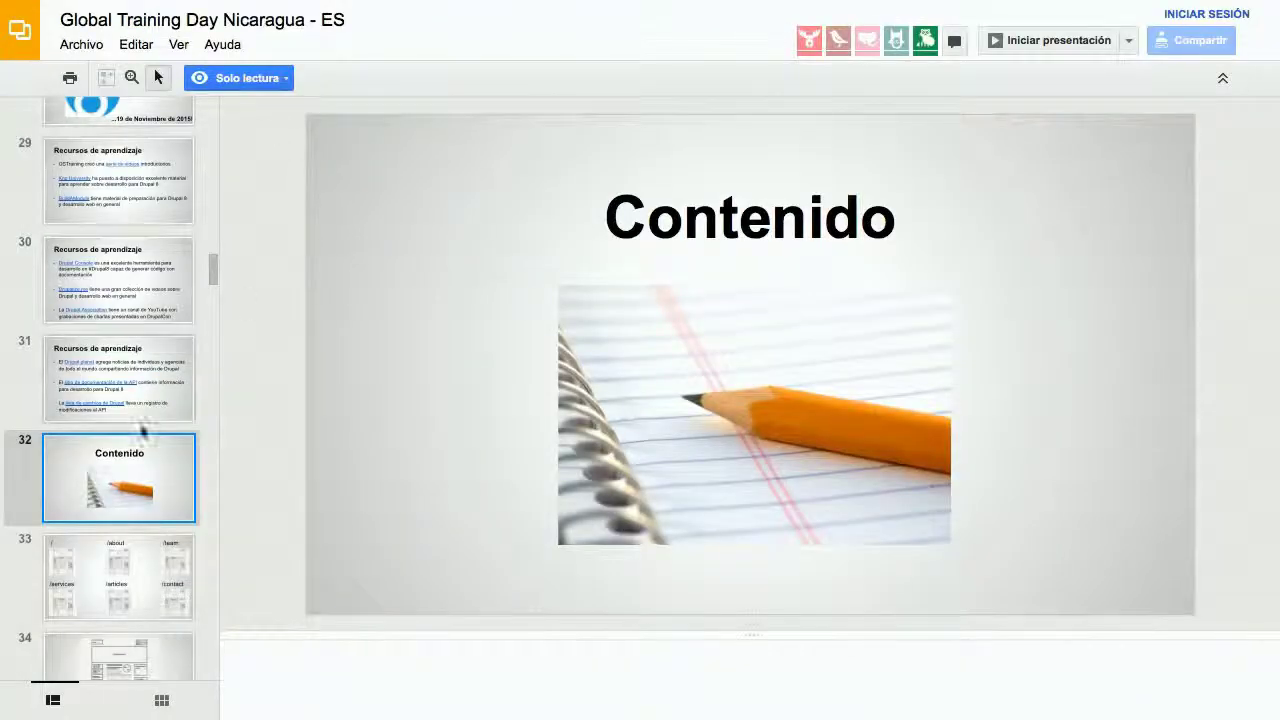
scroll(143, 430, down, 5)
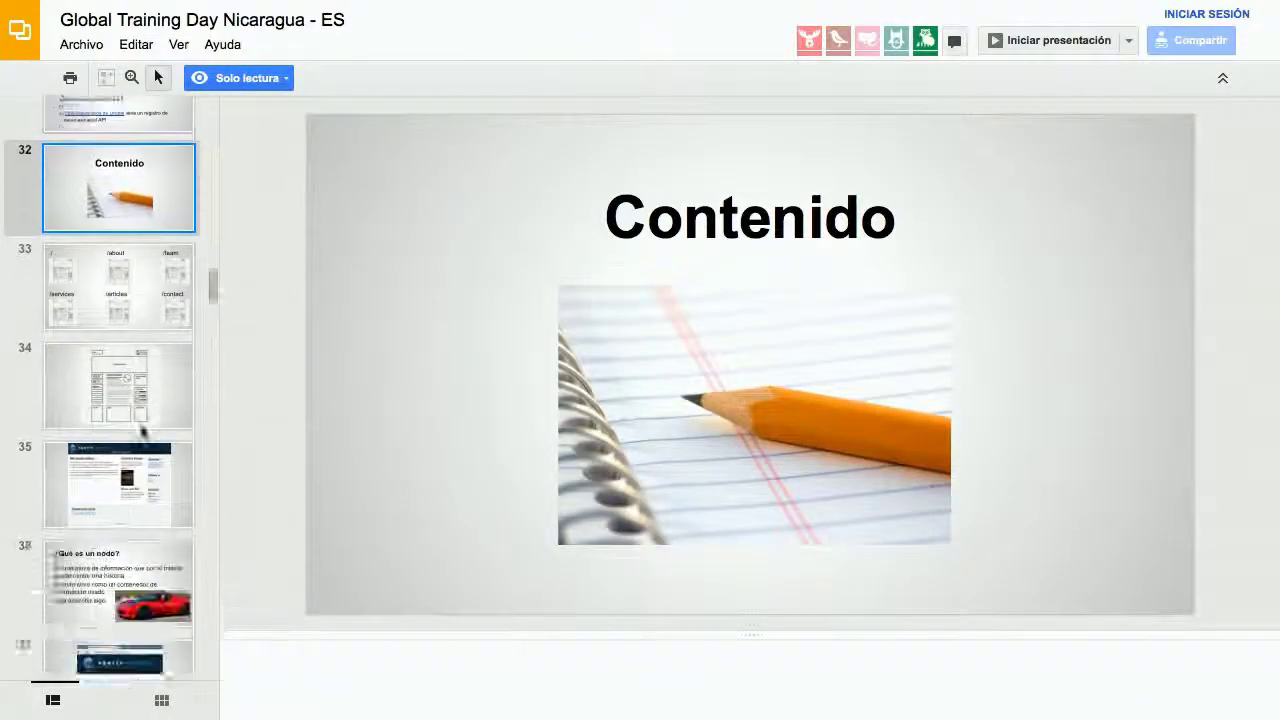
click(160, 378)
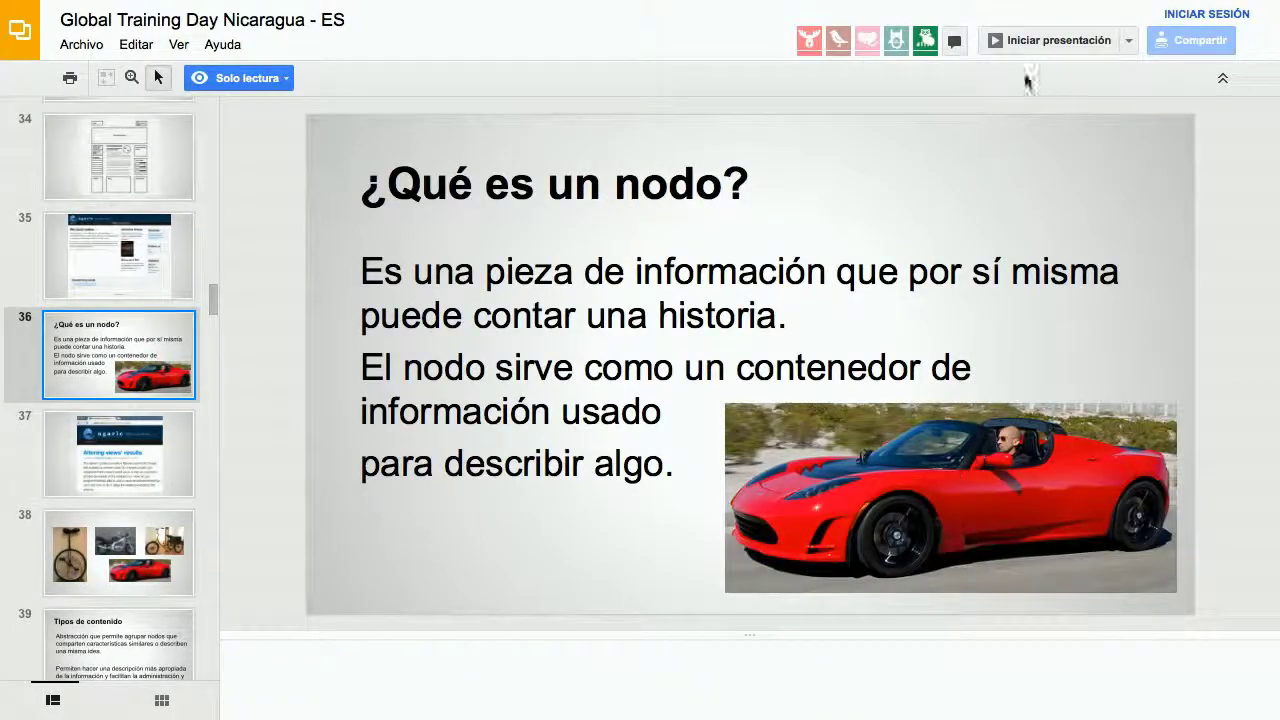